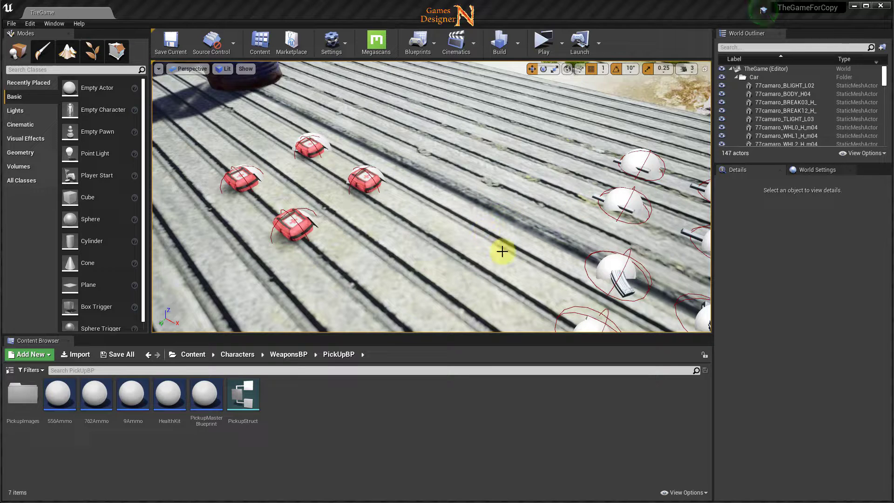
- Fly around the level viewport to inspect the ammo and medkit pickup spheres
mouse_move(515, 264)
right_mouse_down()
mouse_move(579, 279)
mouse_move(383, 238)
mouse_move(883, 257)
right_mouse_up()
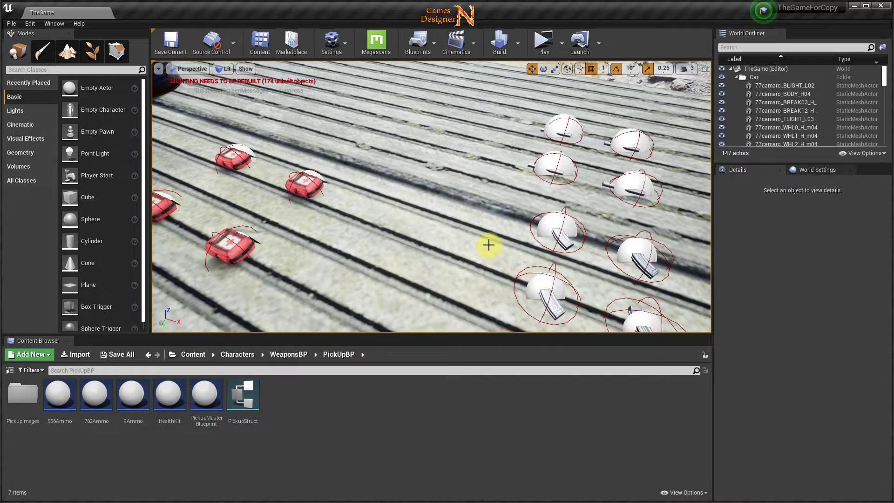
right_click_drag(496, 273, 519, 326)
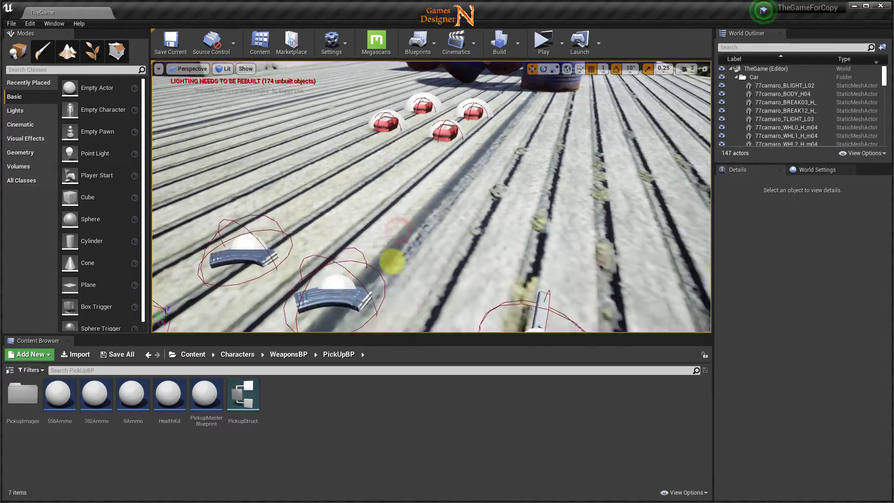
left_click_drag(393, 261, 411, 234)
left_click_drag(293, 253, 288, 239)
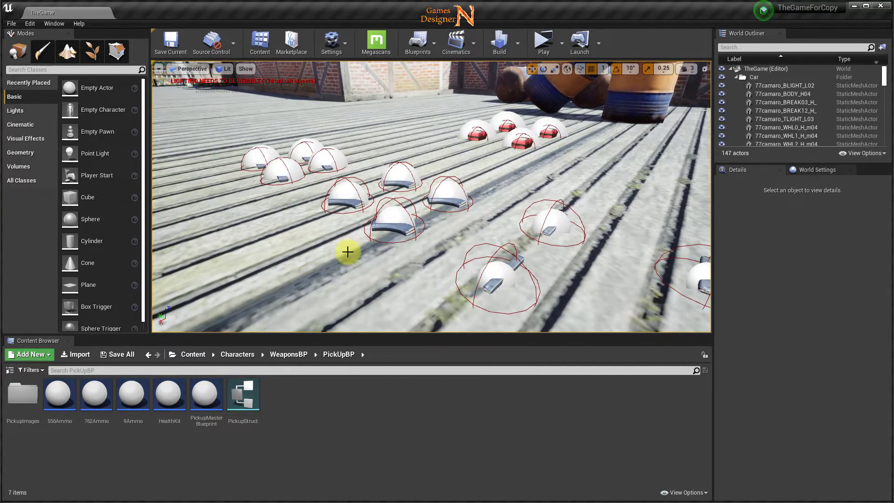
left_click_drag(392, 258, 400, 259)
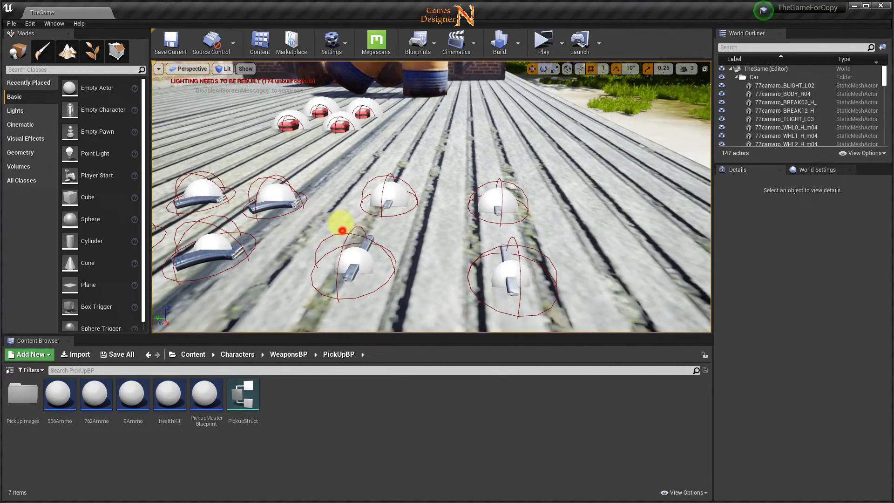
left_click_drag(321, 144, 439, 251)
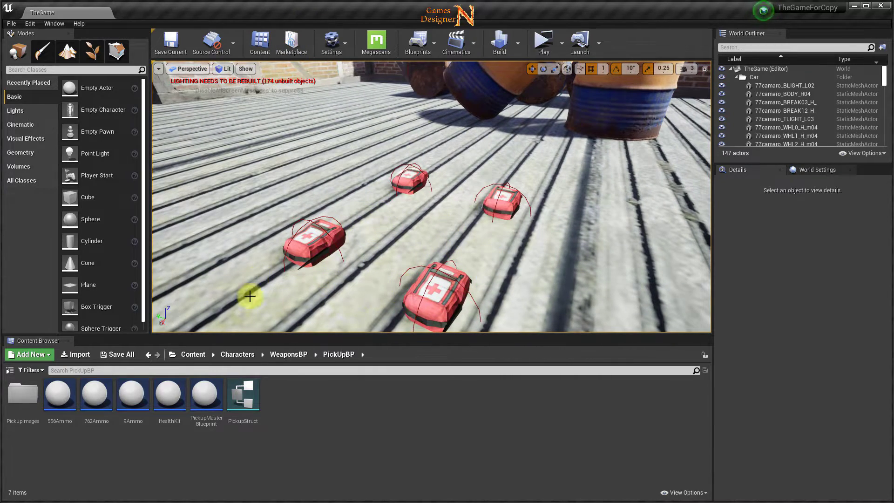
mouse_move(489, 272)
left_mouse_down()
mouse_move(506, 281)
mouse_move(445, 27)
mouse_move(425, 278)
mouse_move(683, 263)
mouse_move(378, 276)
mouse_move(396, 277)
mouse_move(401, 265)
left_mouse_up()
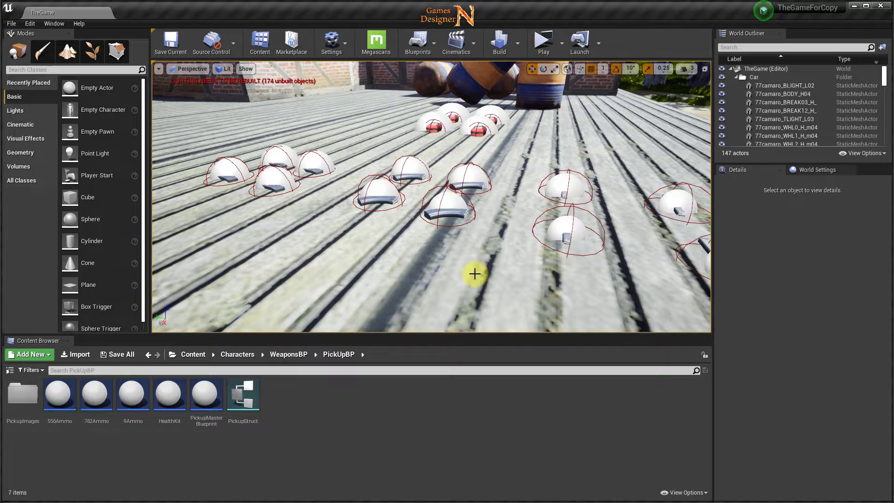
scroll(459, 247, "up", 4)
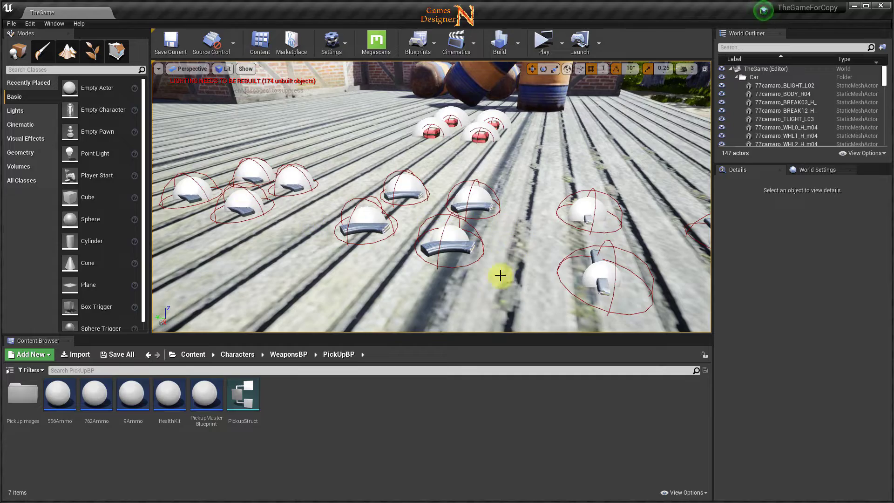
left_click_drag(500, 276, 523, 278)
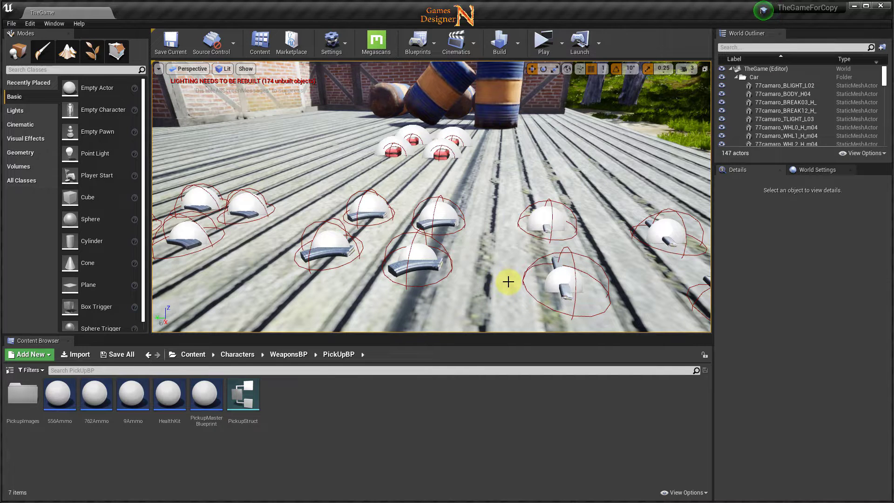
- Browse Characters and WeaponsBP, then go to UIGame > Player and select PlayerW
left_click(193, 355)
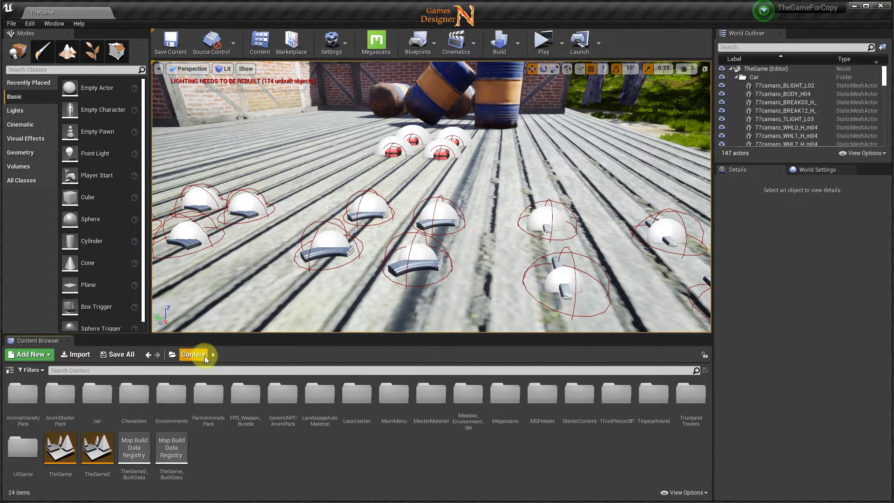
double_click(139, 409)
double_click(205, 399)
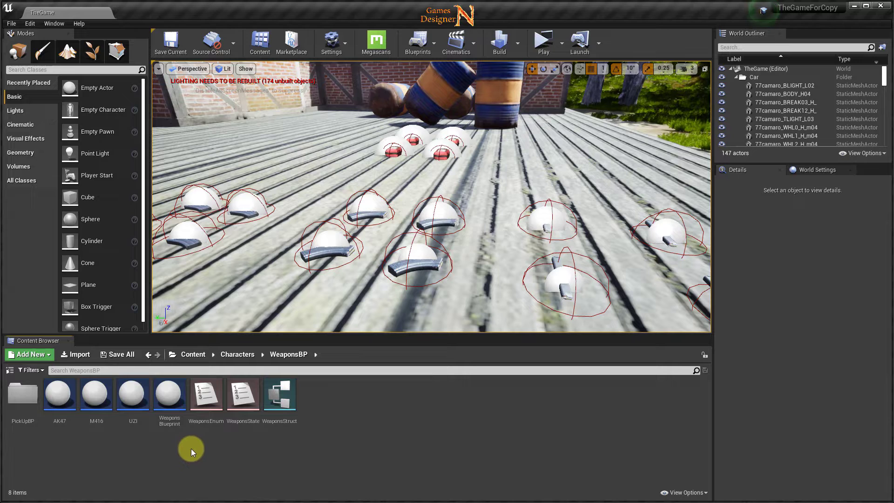
left_click(239, 360)
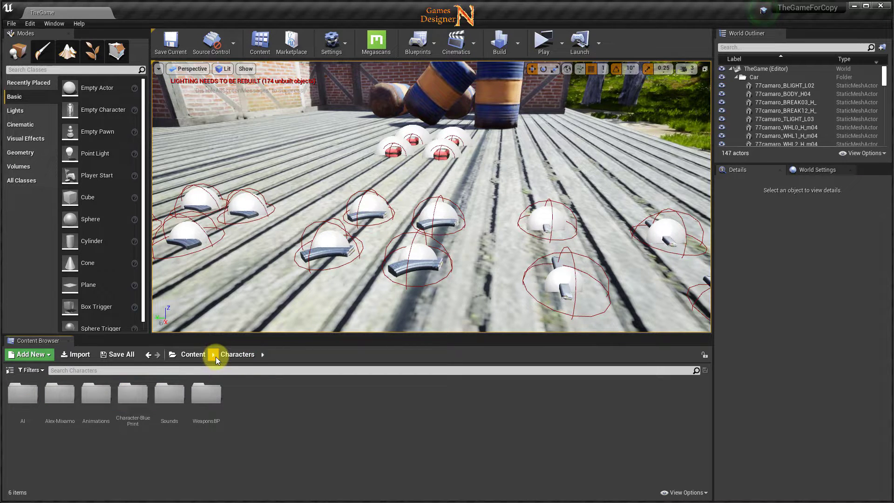
left_click(201, 355)
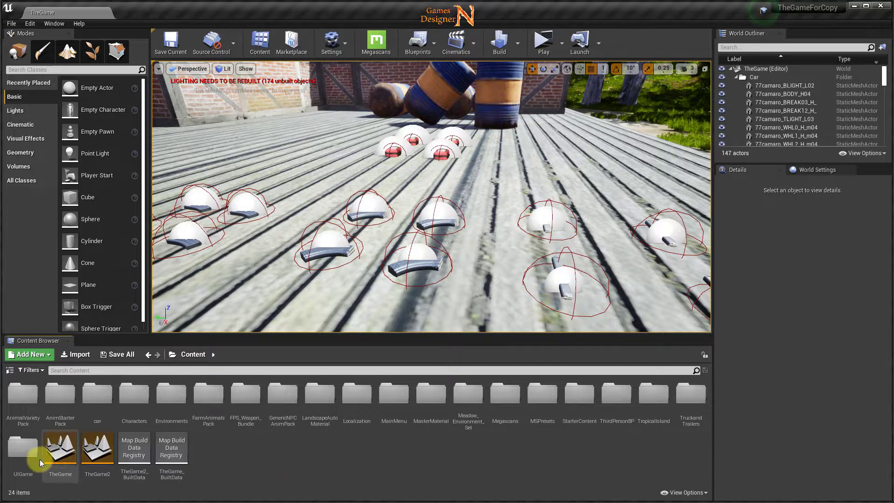
double_click(18, 459)
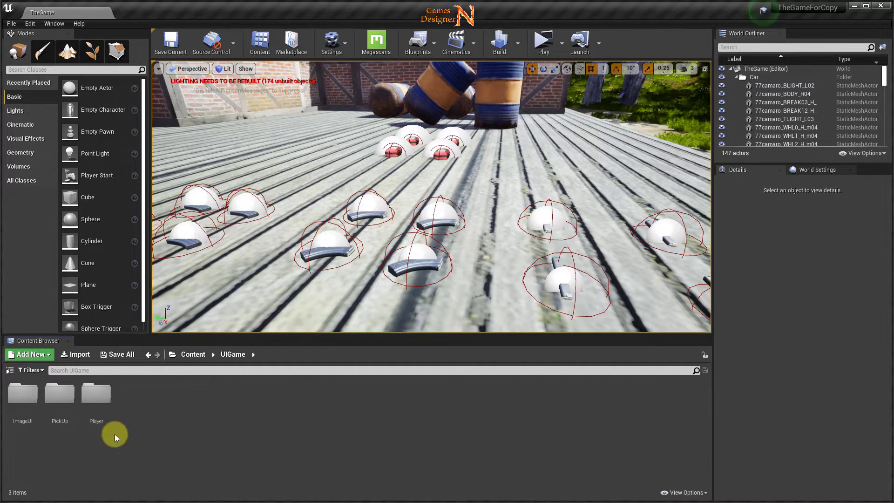
double_click(96, 400)
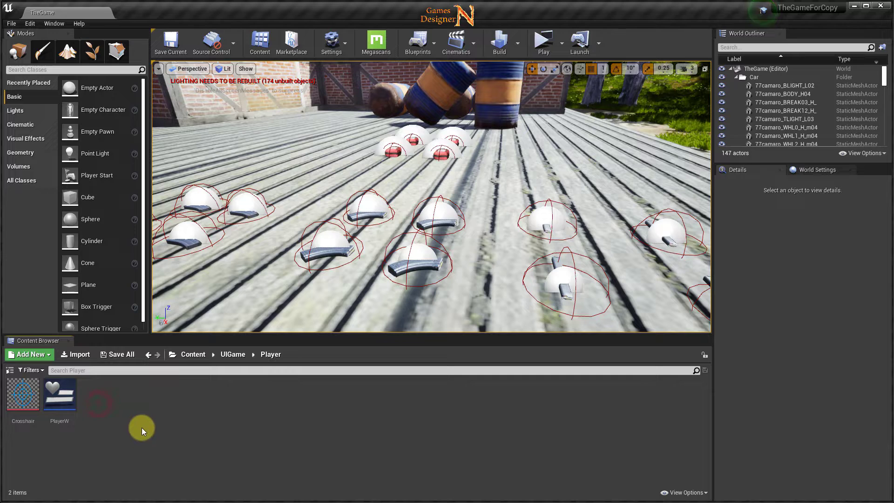
left_click(64, 404)
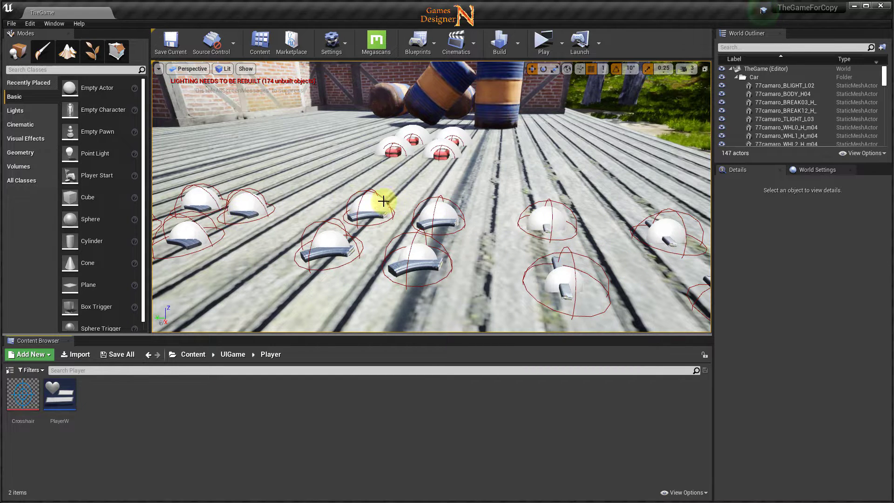
- Open PlayerW in the widget designer and frame the crosshair, ammo and health layout
double_click(59, 395)
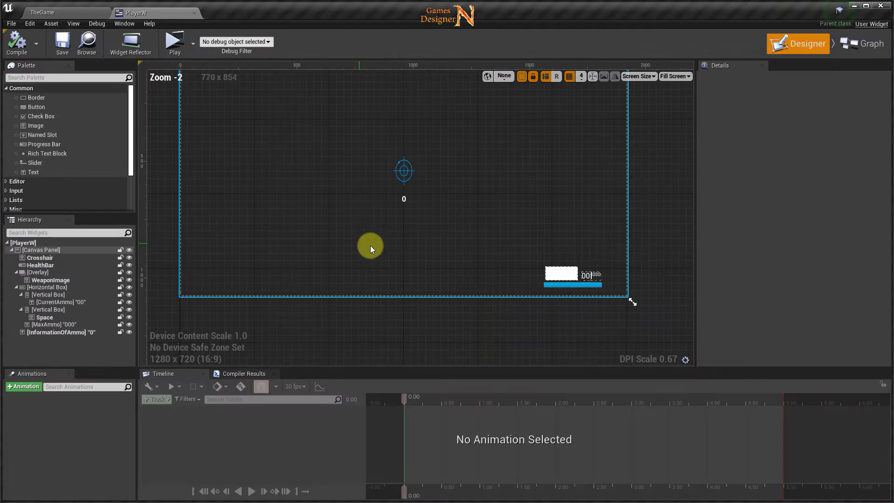
right_click_drag(608, 214, 684, 261)
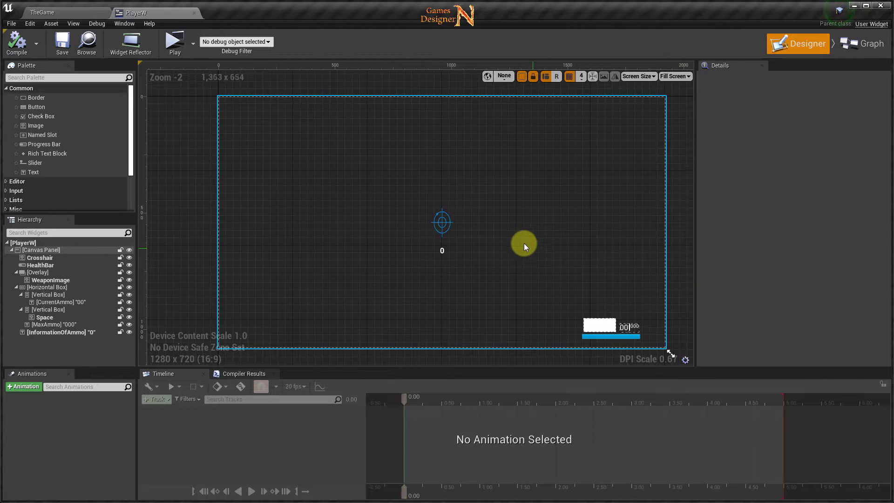
scroll(494, 219, "up", 1)
scroll(473, 261, "down", 1)
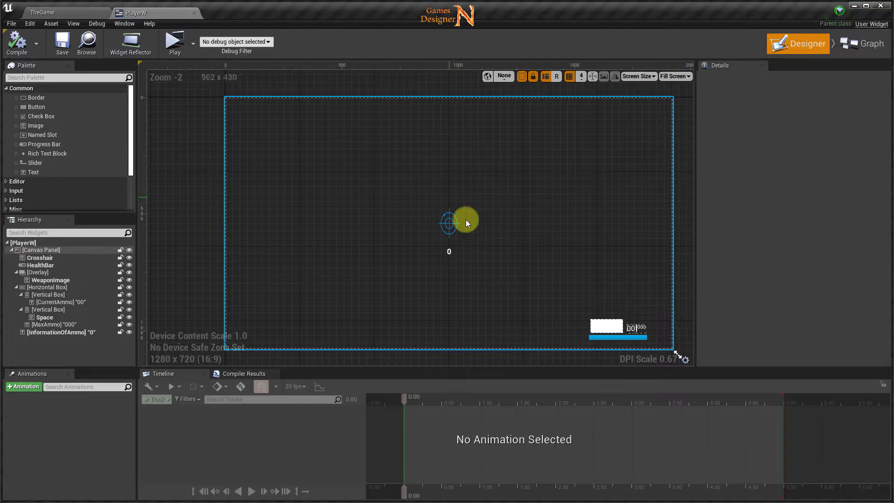
right_click_drag(686, 243, 678, 246)
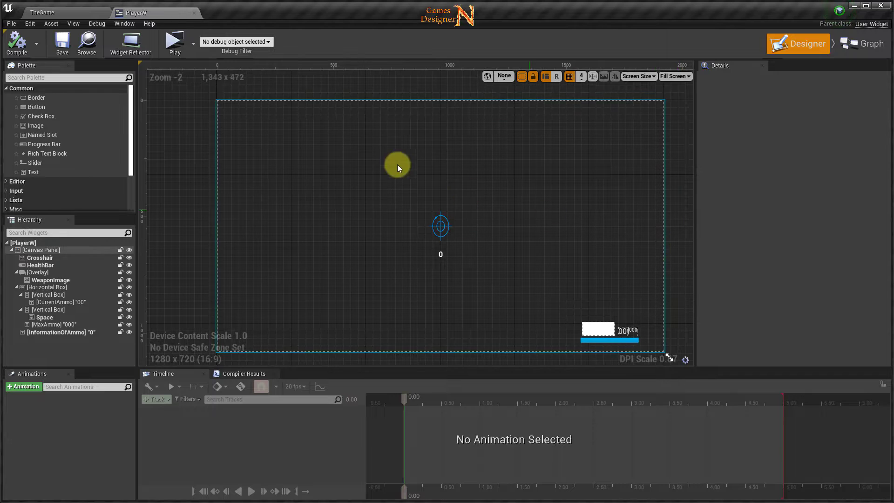
left_click(25, 78)
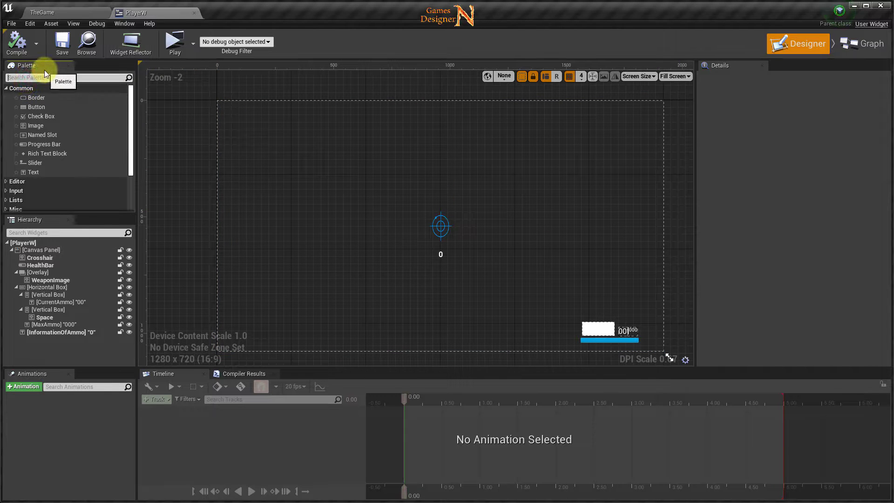
- Add a Vertical Box above the crosshair via a 'ver' search and move InformationOfAmmo into it
type("ver")
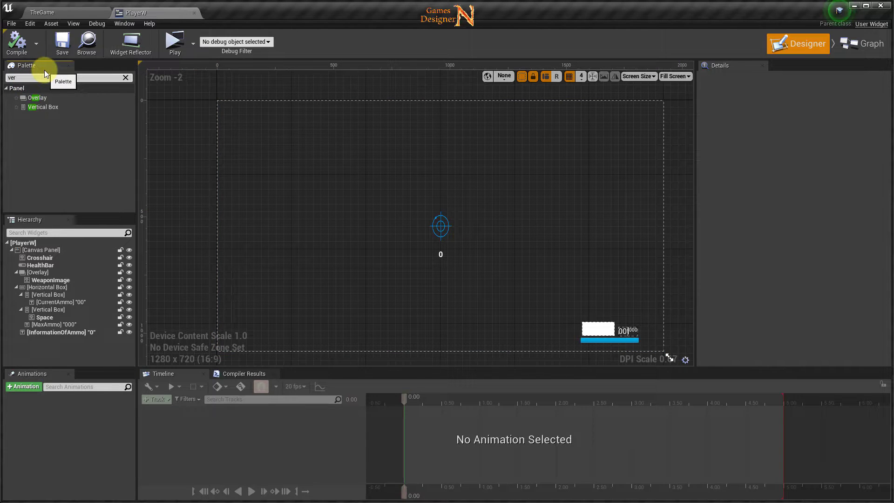
left_click_drag(43, 107, 423, 189)
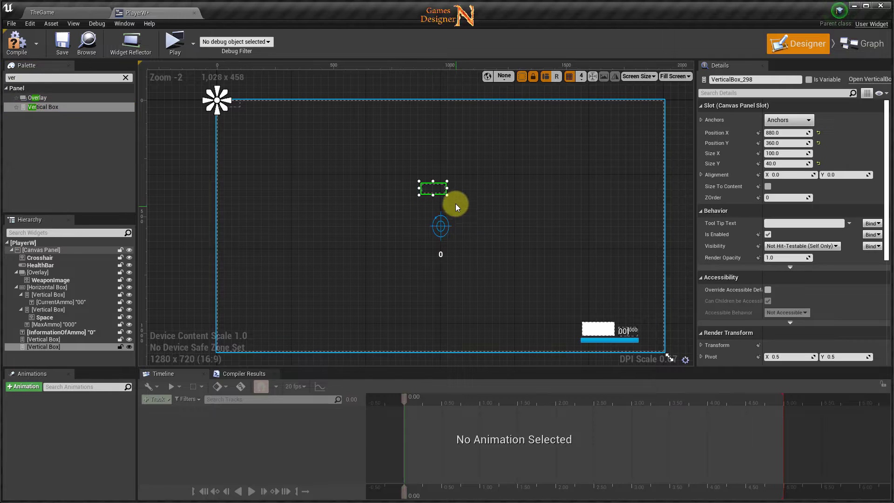
scroll(447, 203, "up", 2)
scroll(449, 214, "up", 2)
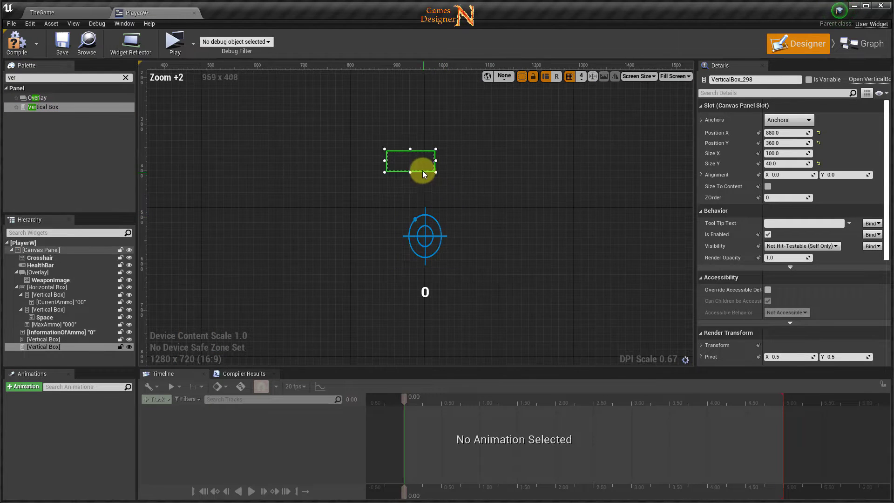
mouse_move(423, 180)
left_mouse_down()
mouse_move(415, 188)
mouse_move(435, 186)
left_mouse_up()
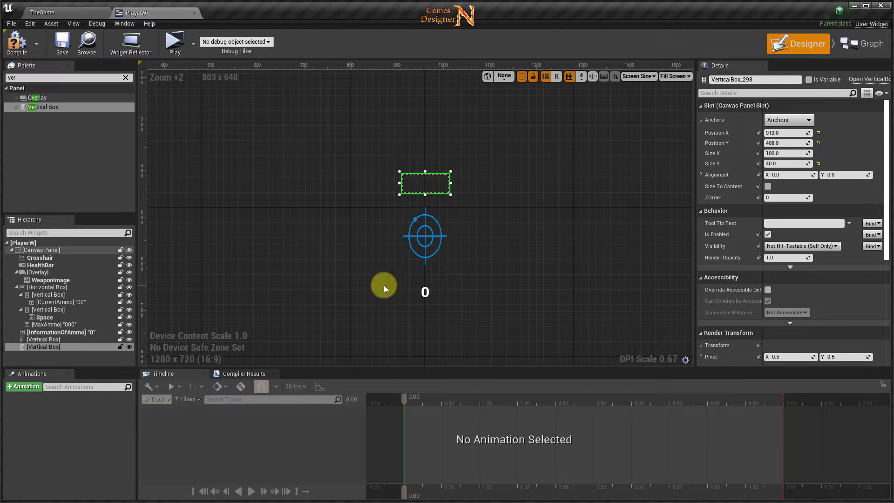
left_click(425, 292)
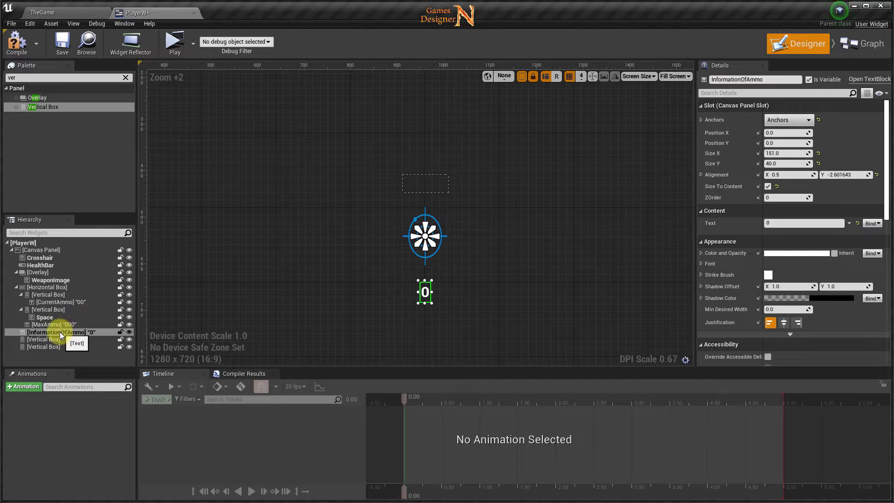
left_click_drag(60, 332, 51, 348)
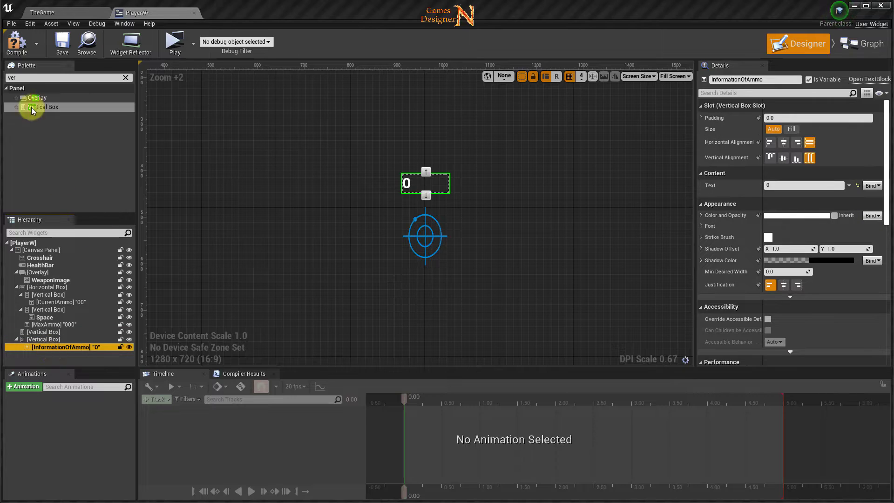
- Search the palette for 'image' and drop an Image widget into the vertical box
left_click(21, 78)
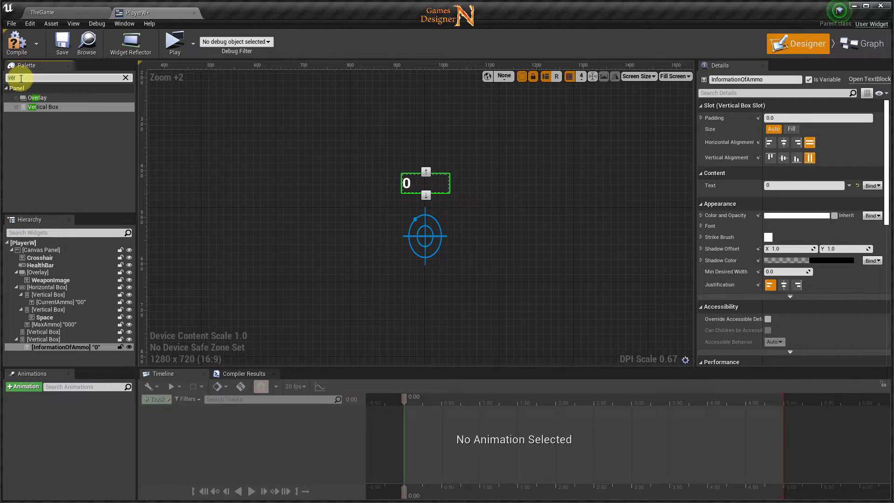
key("BackSpace")
key("BackSpace")
key("BackSpace")
type("img")
key("BackSpace")
type("a")
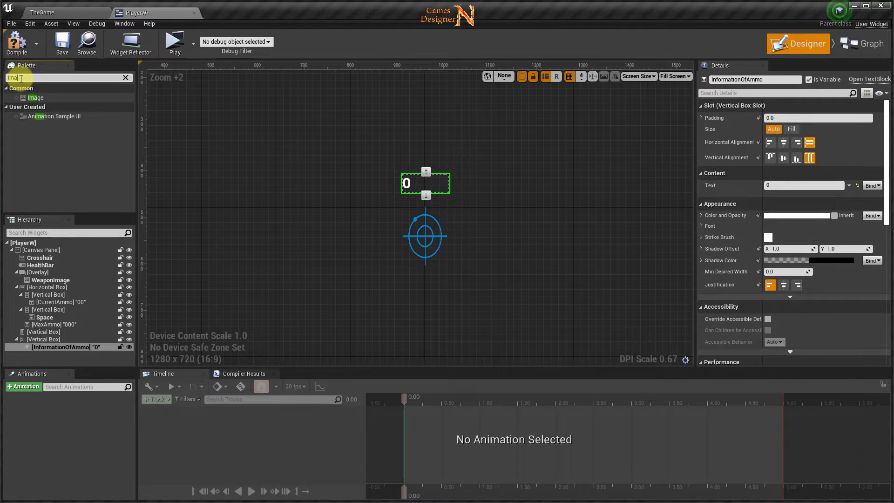
type("ge")
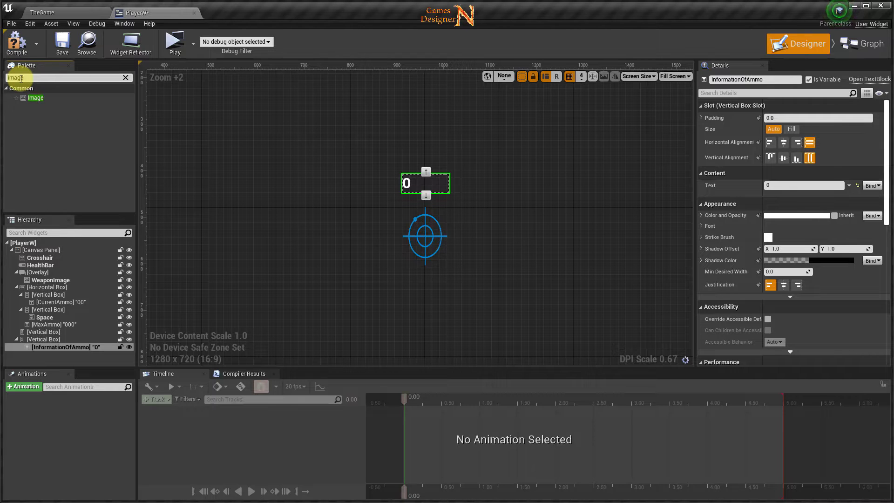
mouse_move(36, 98)
left_mouse_down()
mouse_move(60, 253)
mouse_move(46, 344)
left_mouse_up()
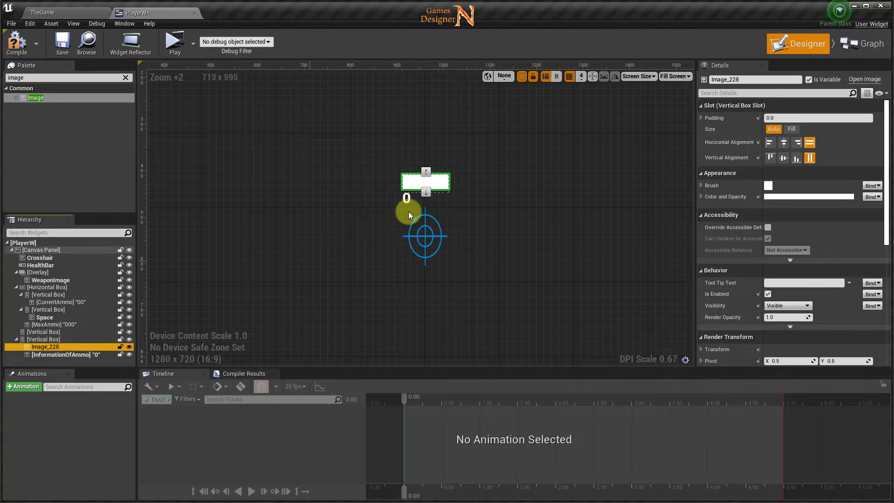
- Size the vertical box to content and center InformationOfAmmo horizontally and vertically
left_click(35, 339)
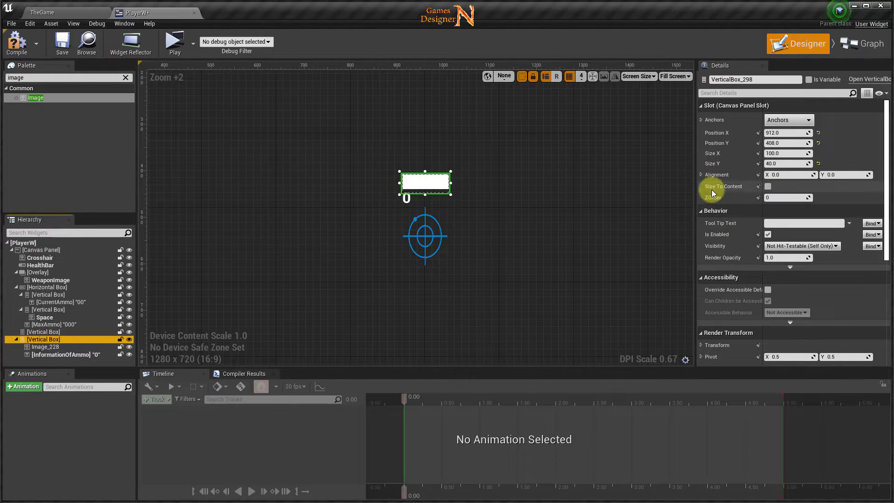
left_click(767, 186)
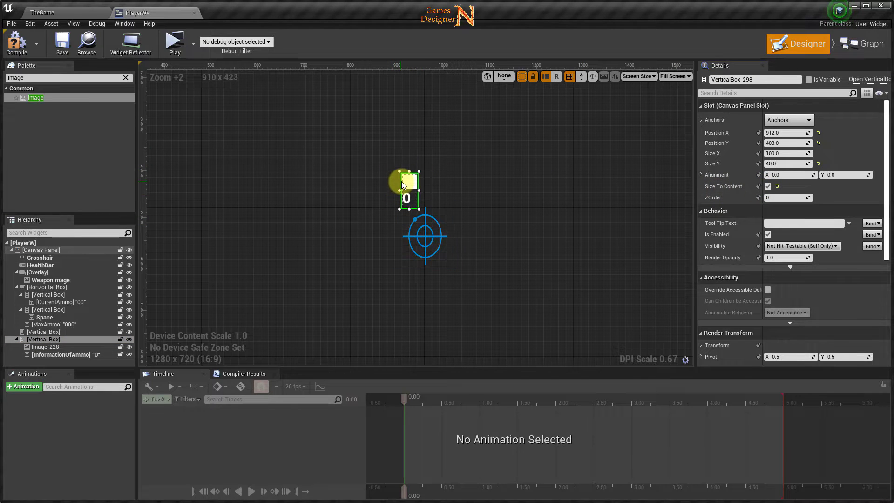
left_click(49, 354)
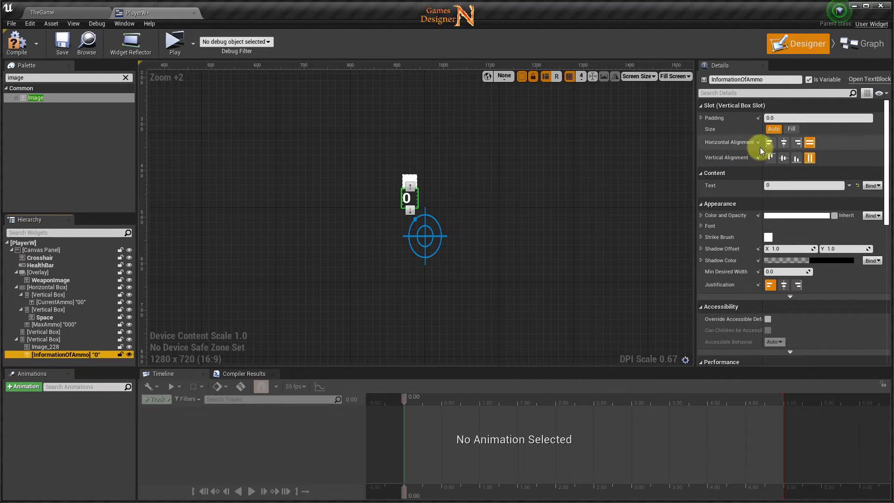
left_click(786, 143)
left_click(784, 157)
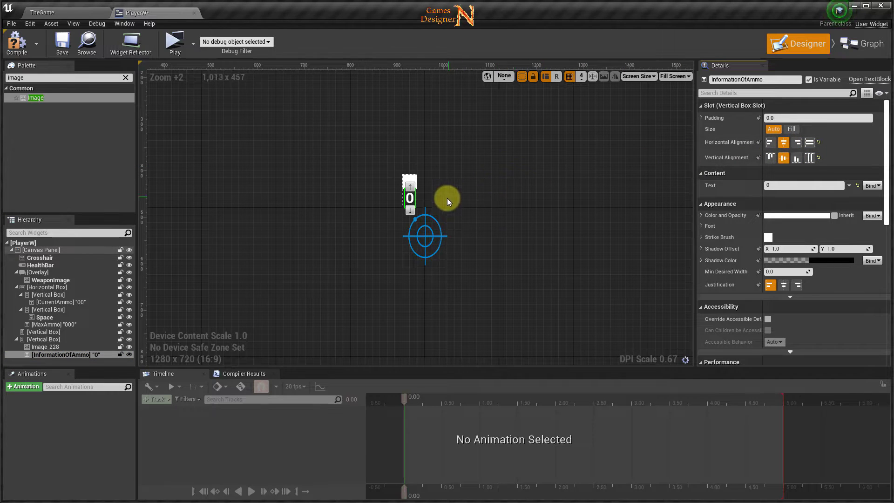
- Rename the Image_228 widget to PickupImage
left_click(44, 346)
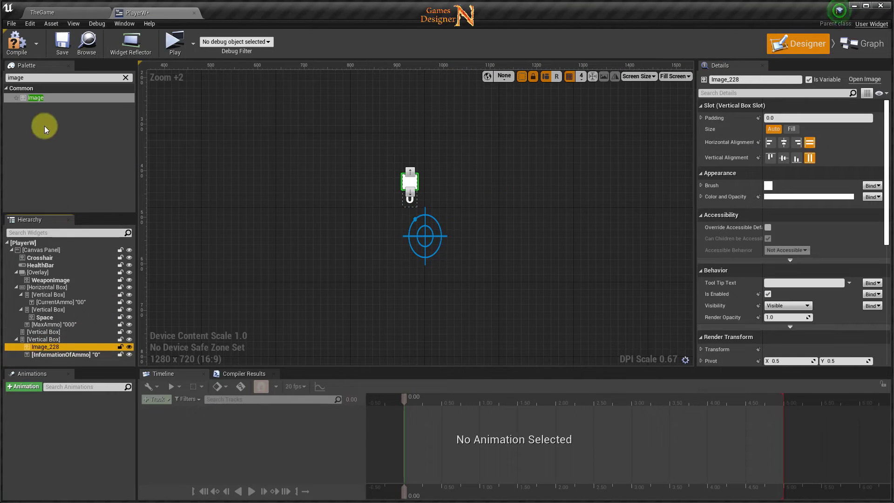
left_click(755, 79)
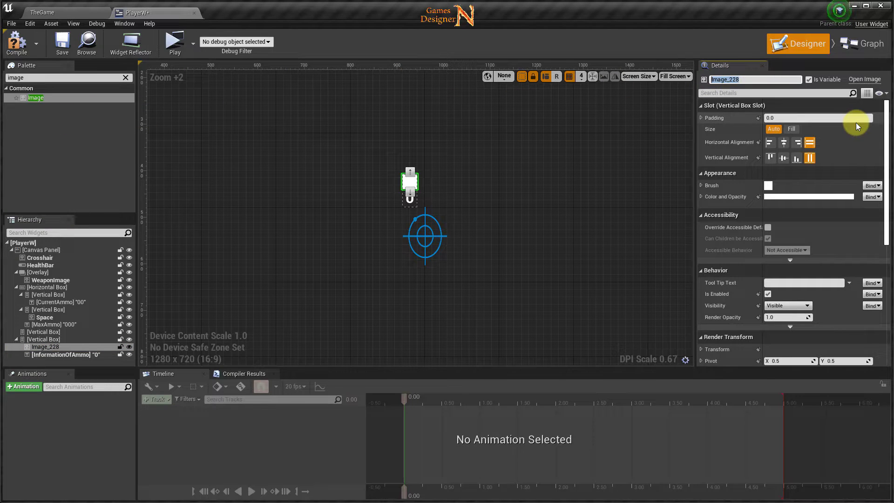
type("Pic")
type("kup")
type("Imag")
type("e")
key("Return")
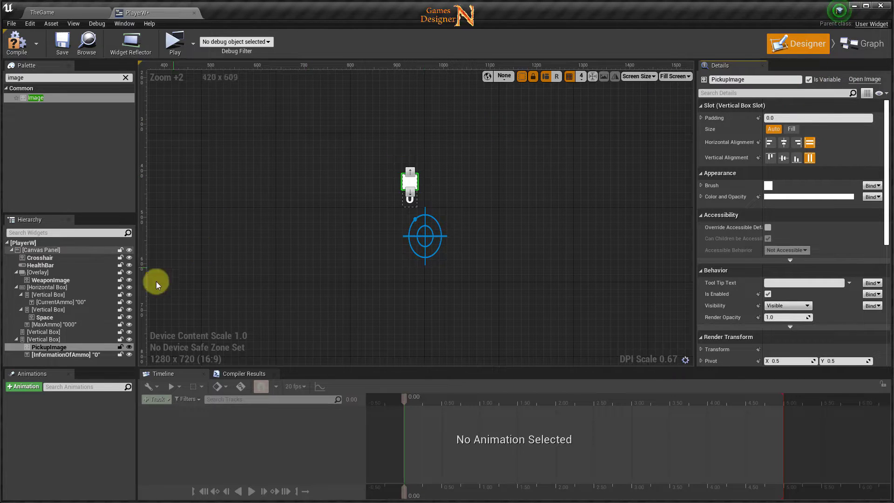
left_click(52, 340)
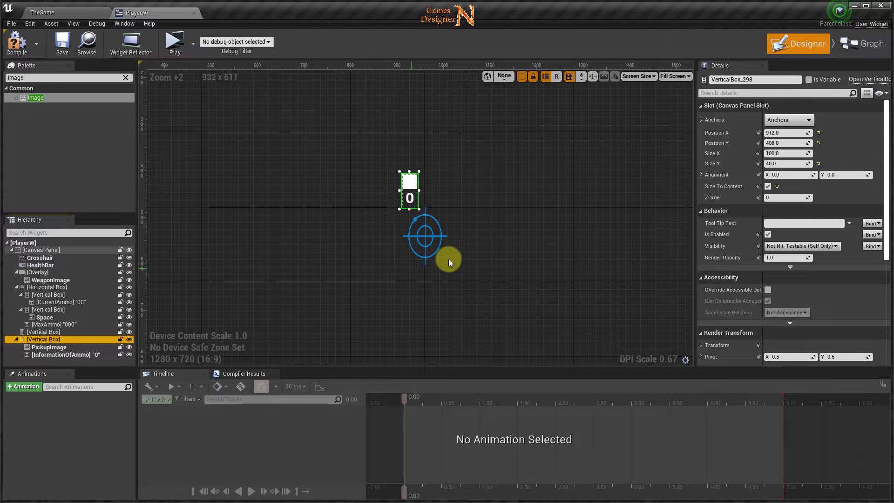
- Anchor the vertical box to screen centre at position 0,0 with height 40
left_click(786, 119)
left_click(813, 179)
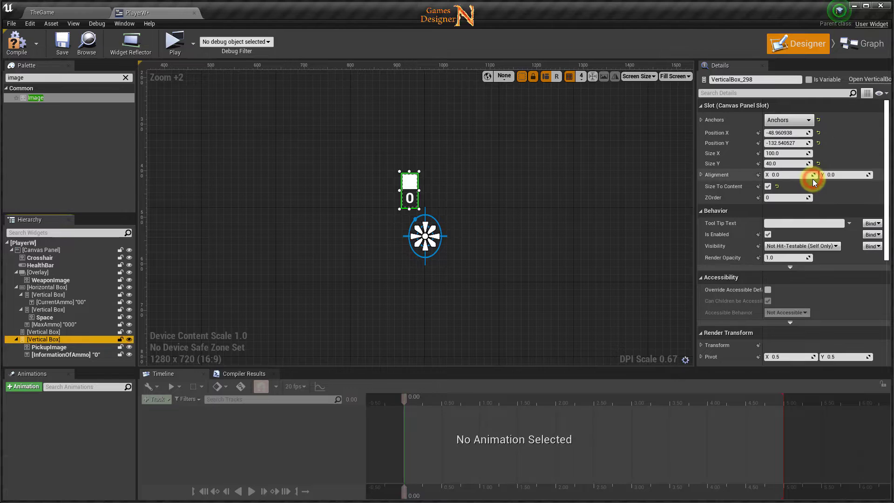
left_click(819, 133)
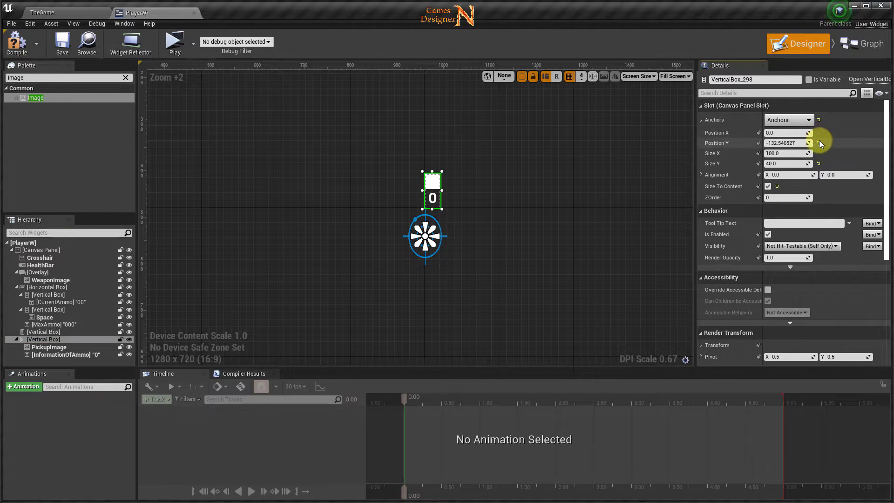
left_click(819, 144)
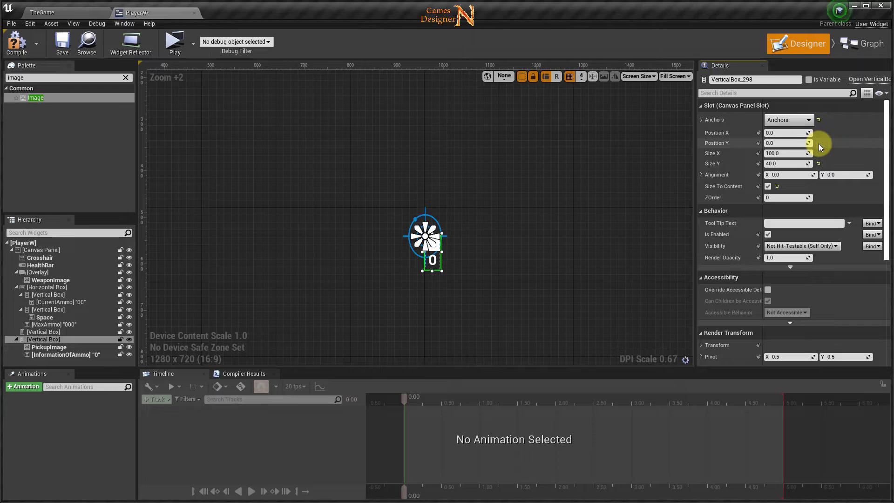
left_click(781, 163)
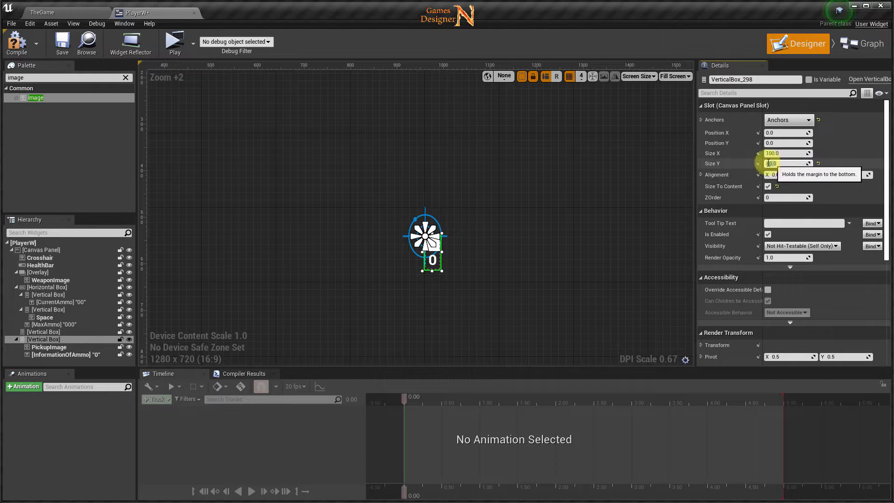
left_click_drag(766, 163, 809, 163)
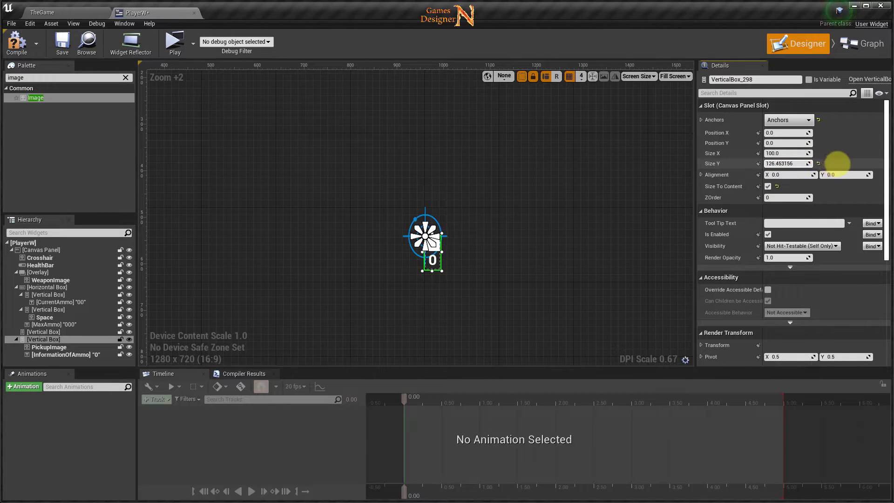
left_click(799, 164)
type("40")
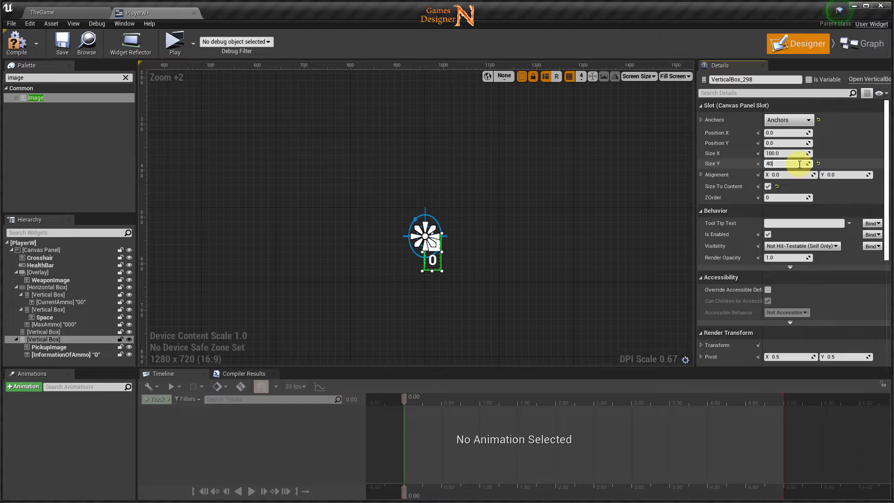
- Center PickupImage horizontally and vertically in the box and compile the widget
left_click(46, 347)
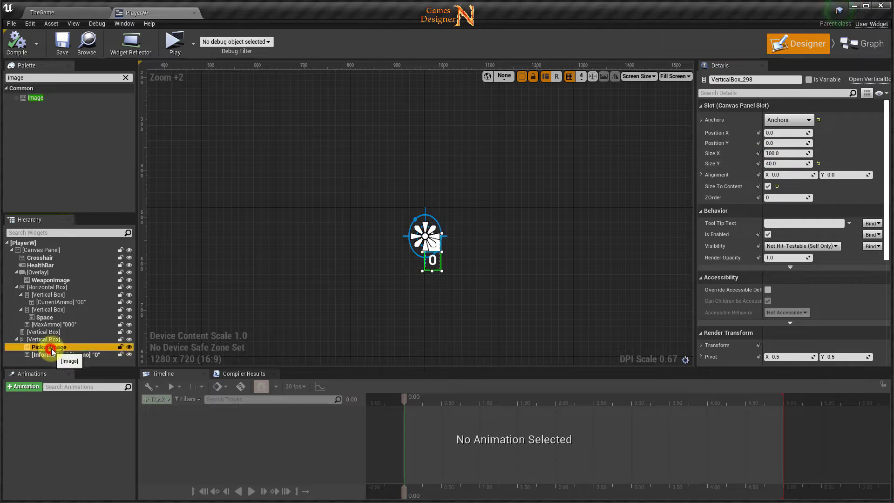
left_click(784, 158)
left_click(784, 142)
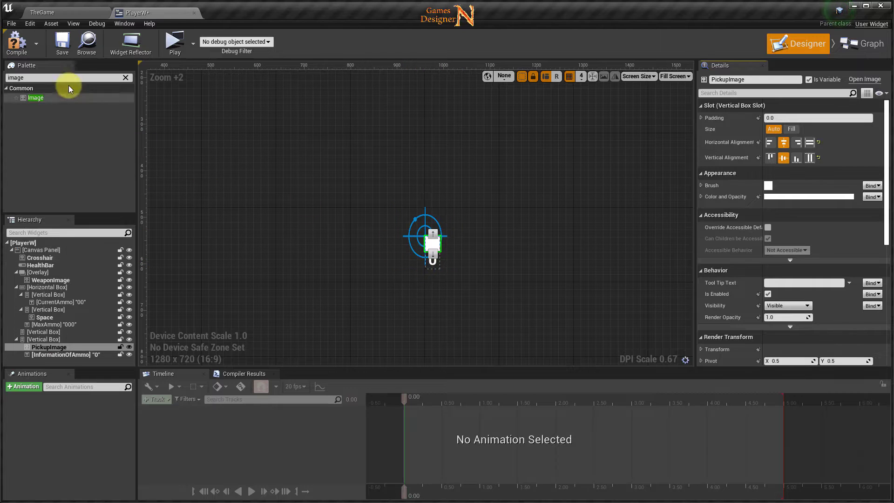
left_click(20, 48)
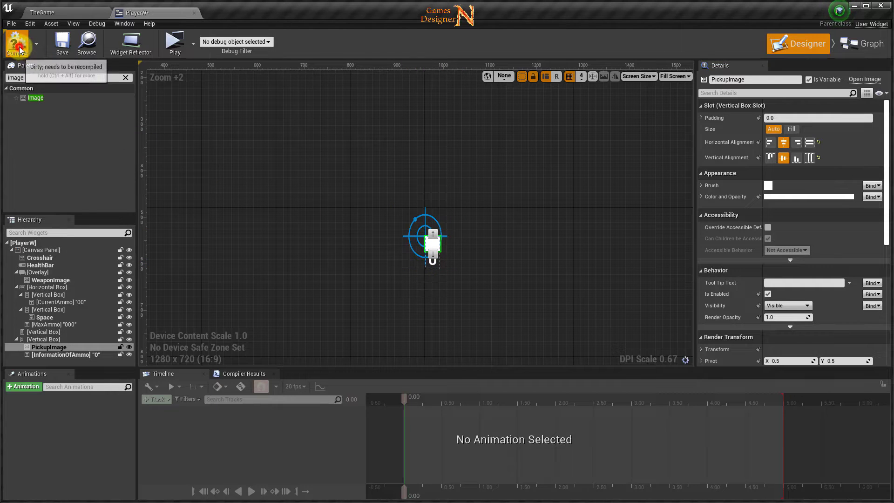
- Set InformationOfAmmo's justification to Align Text Center
left_click(432, 264)
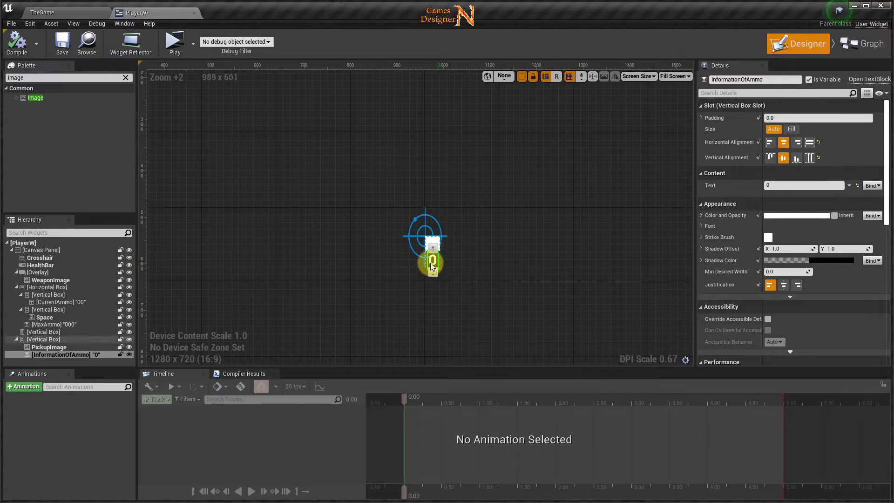
left_click(786, 285)
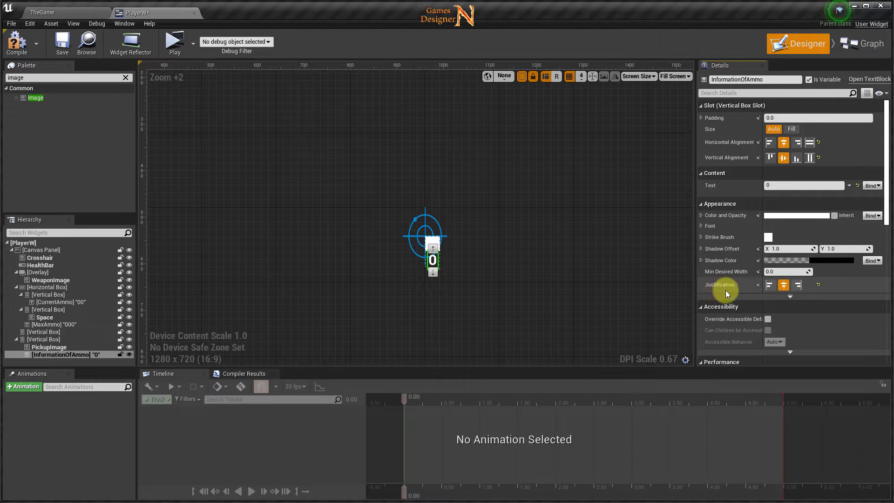
- Set the vertical box alignment to X 0.5 and Y 2.0 after briefly trying 2.5
left_click(54, 339)
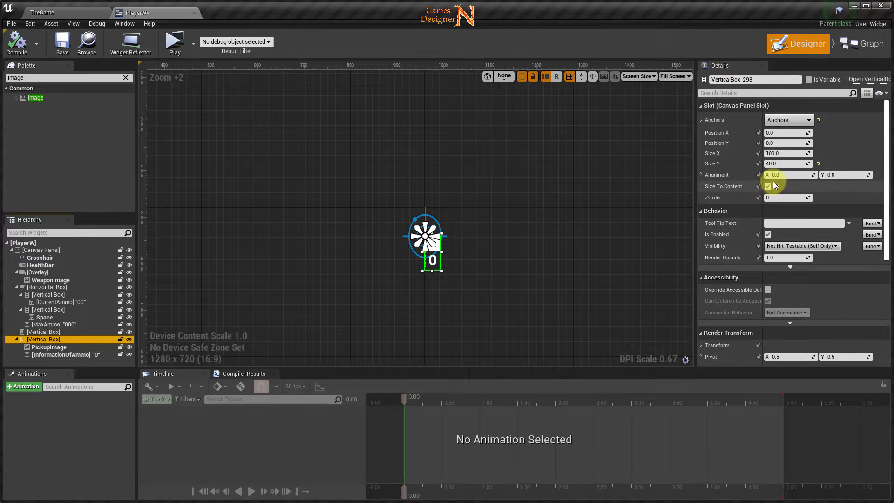
left_click(791, 175)
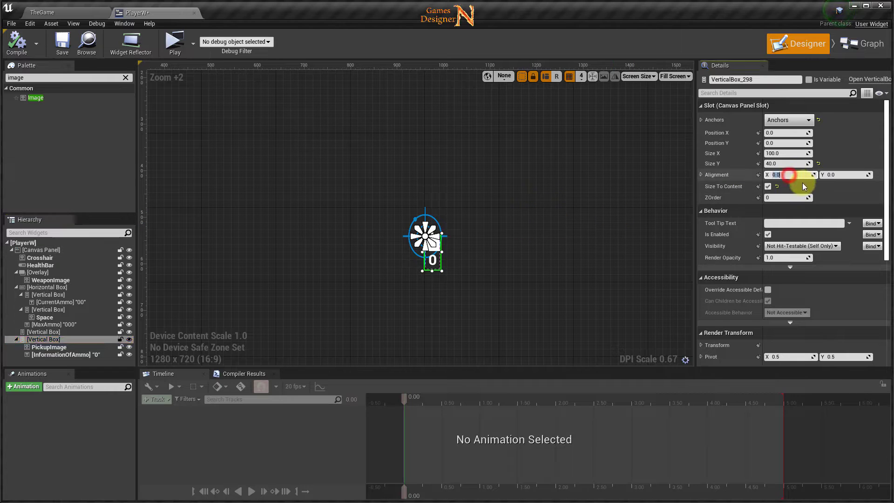
type("0.5")
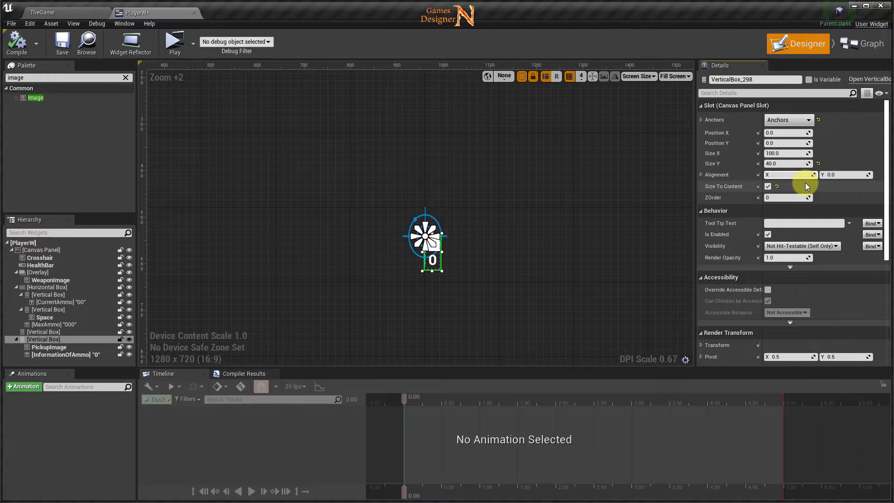
key("Return")
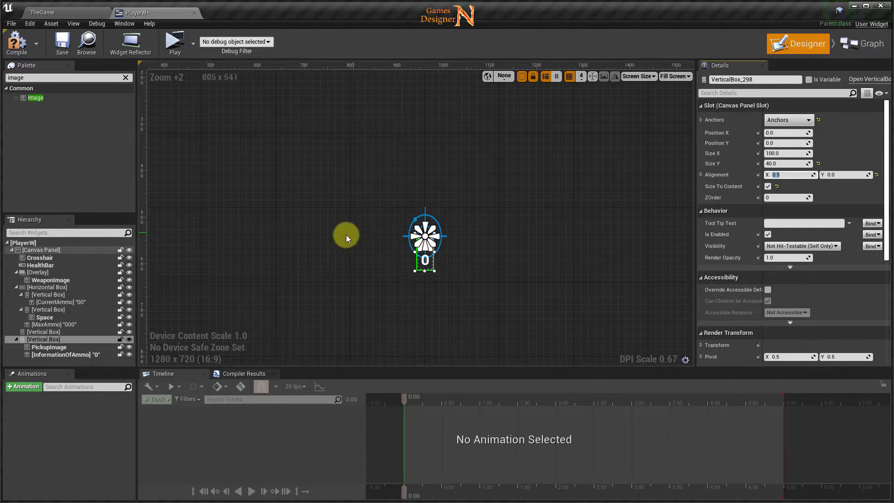
left_click(838, 174)
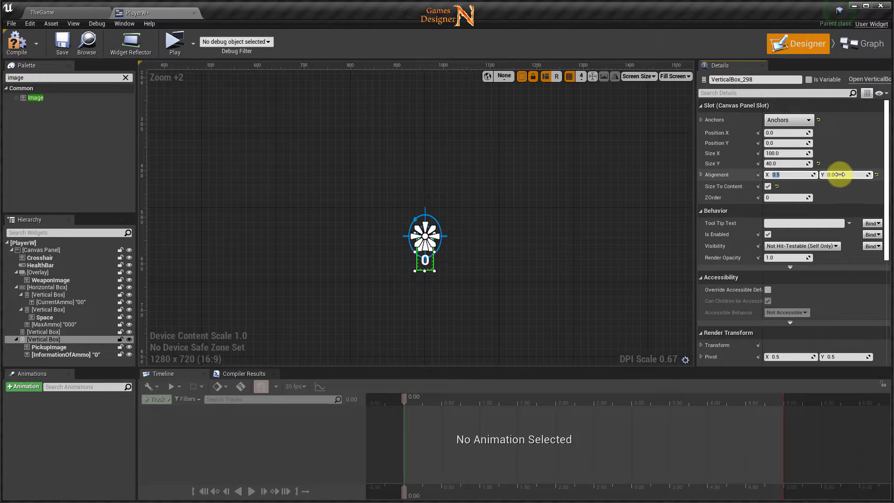
type("2")
key("Return")
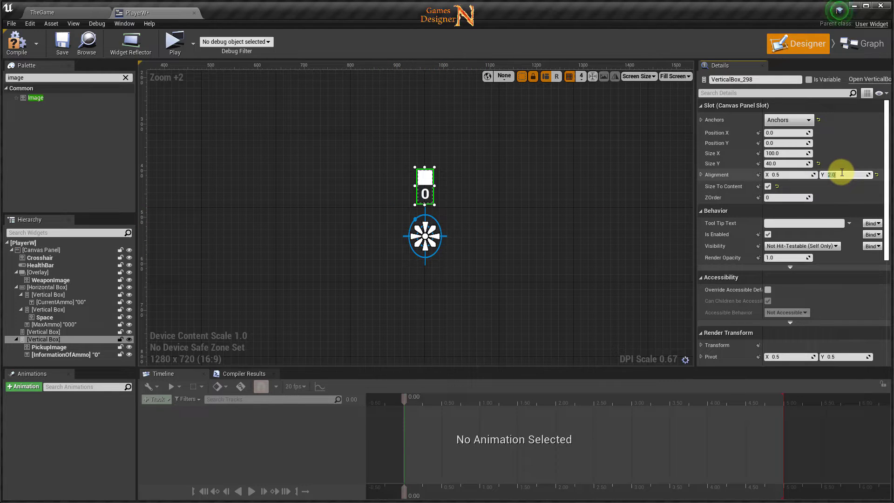
key("Return")
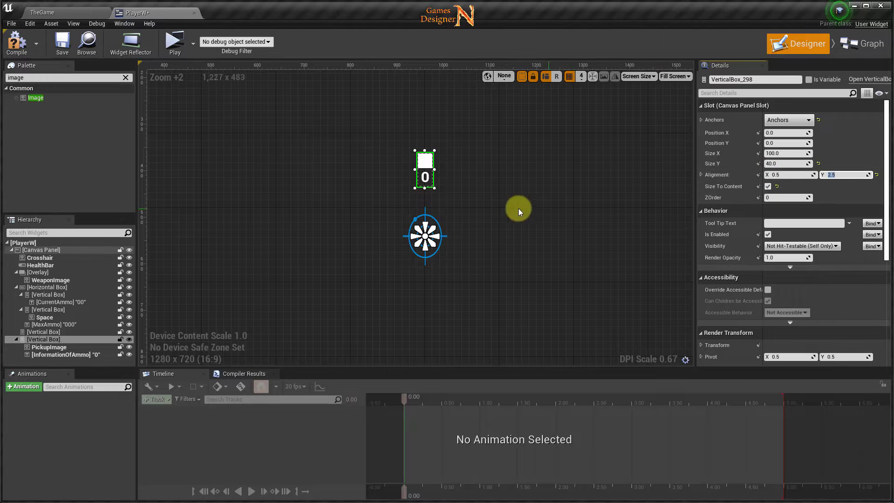
scroll(467, 267, "down", 3)
scroll(482, 282, "down", 1)
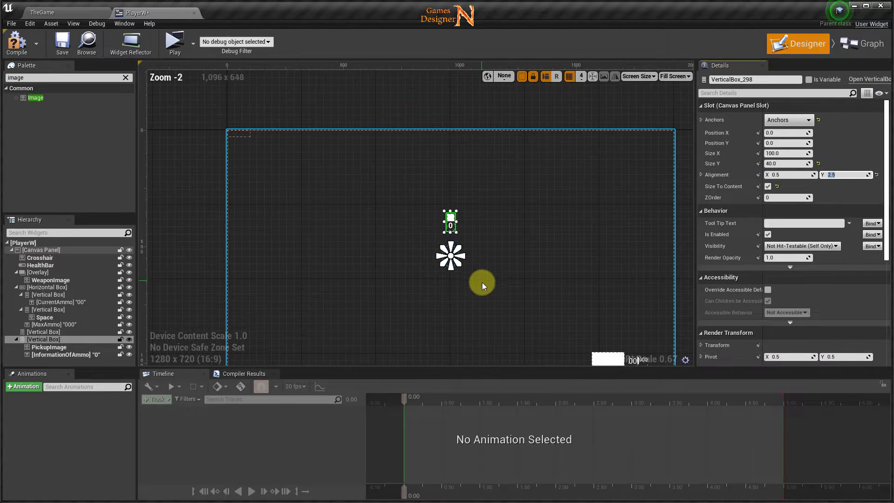
scroll(480, 285, "up", 3)
scroll(468, 268, "up", 2)
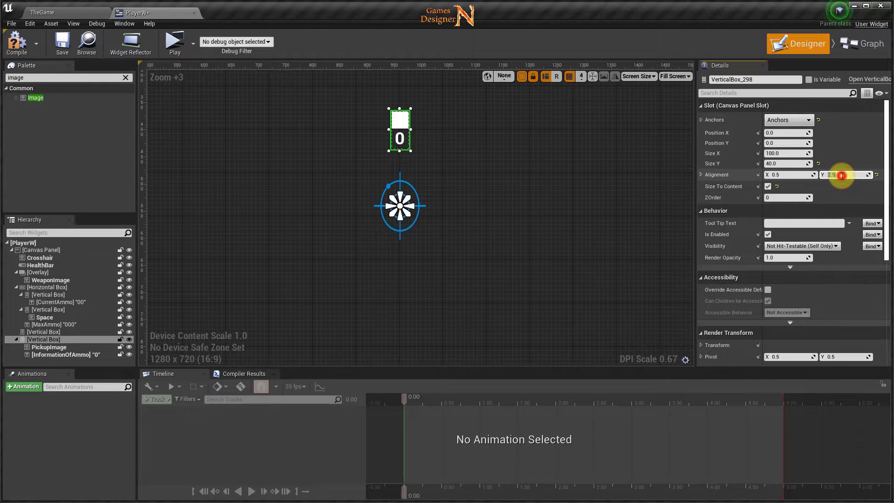
type("2")
key("Return")
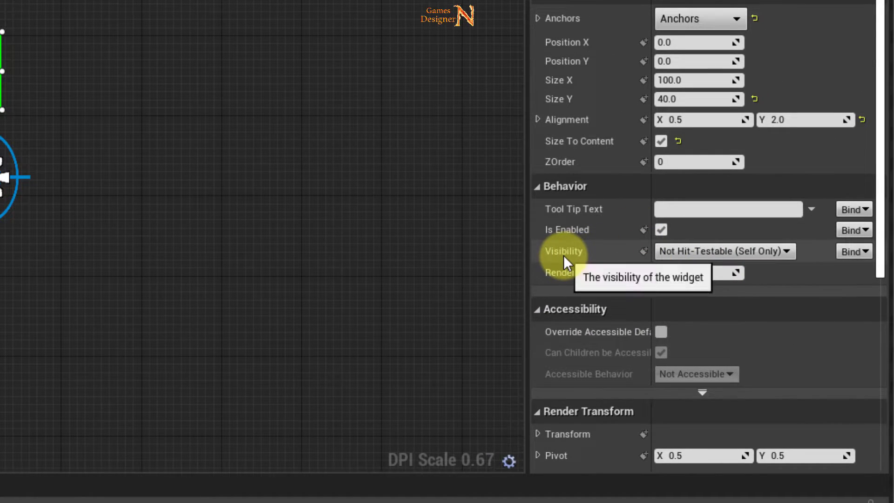
- Make the vertical box Hidden by default, review the child widgets' details, and recompile PlayerW
left_click(709, 254)
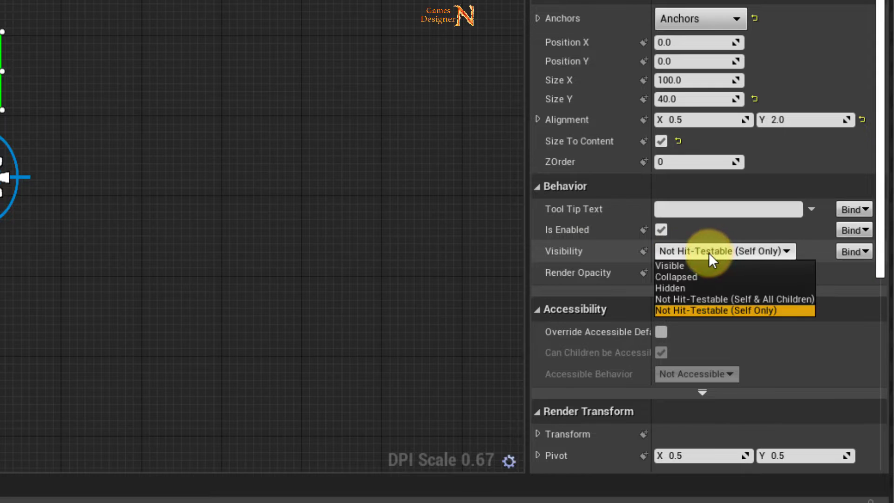
left_click(688, 288)
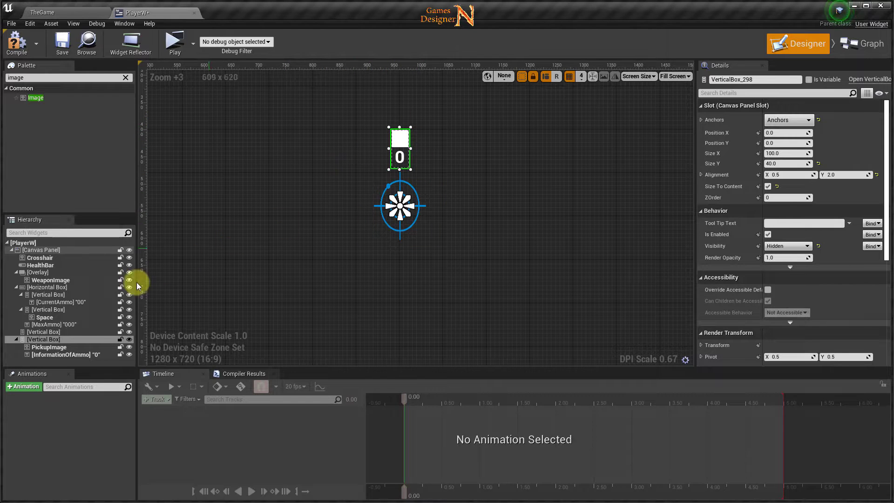
left_click(51, 352)
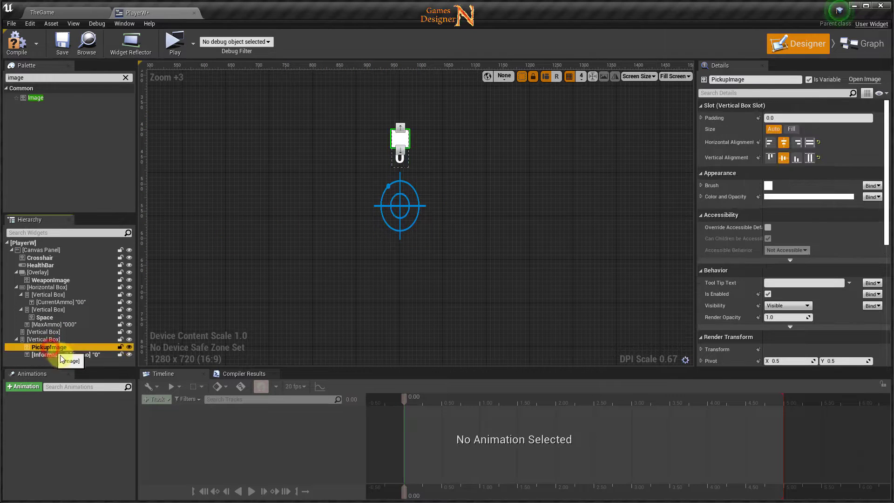
scroll(801, 271, "down", 2)
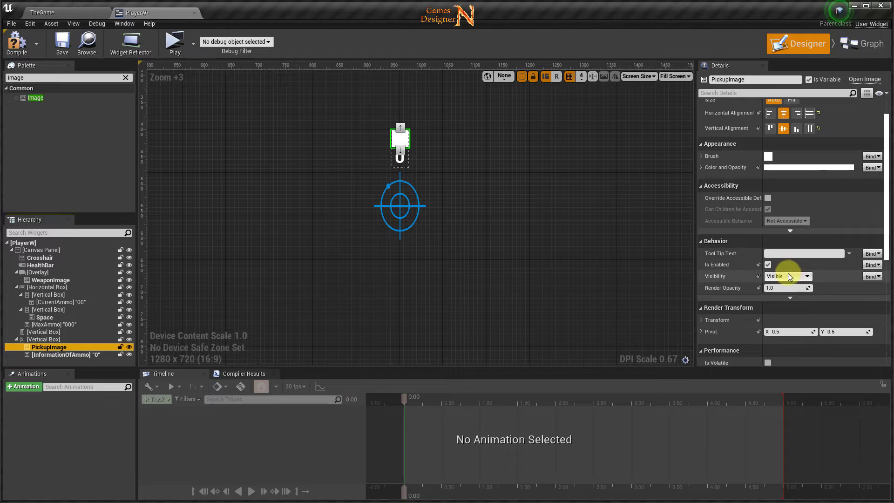
left_click(68, 355)
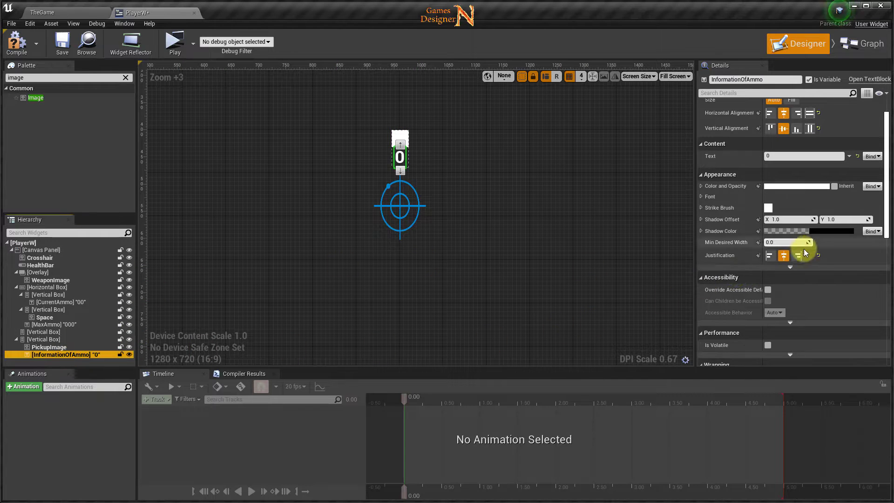
scroll(799, 263, "down", 5)
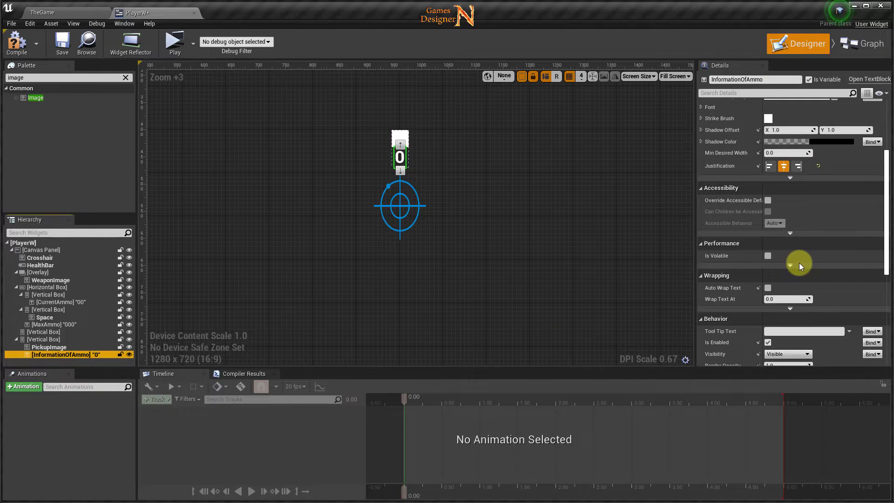
scroll(799, 262, "down", 3)
scroll(801, 264, "down", 2)
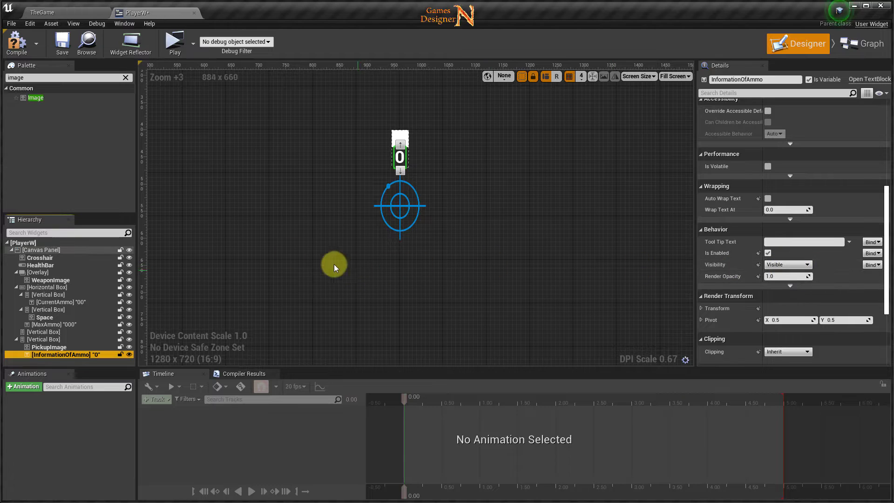
left_click(16, 42)
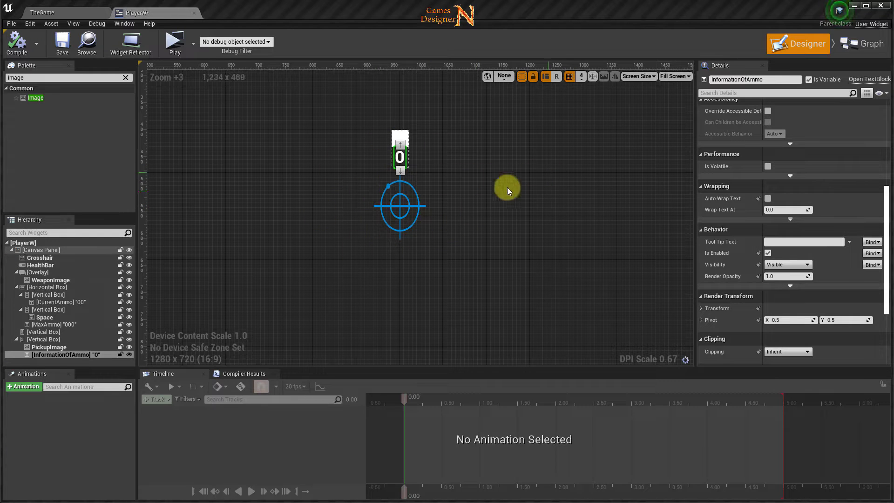
- In PlayerW's Event Graph, move the Event Construct node chain to the right
left_click(856, 43)
scroll(449, 304, "down", 1)
scroll(407, 329, "down", 2)
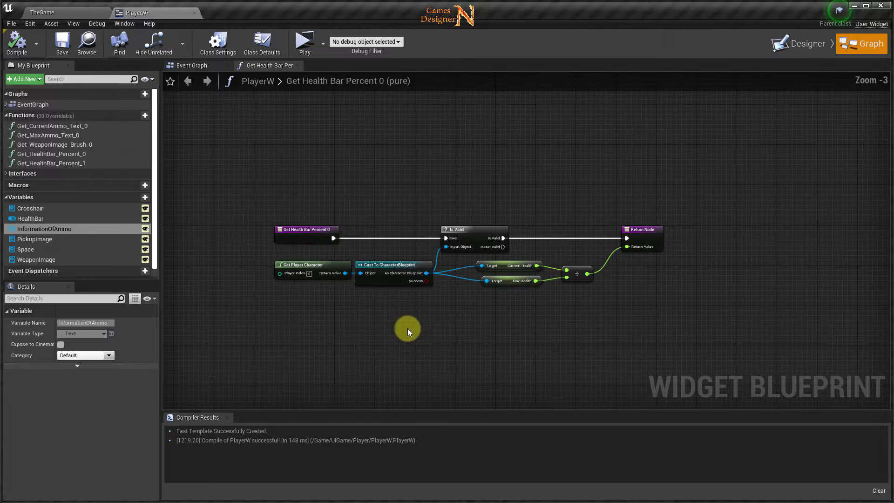
left_click(206, 66)
mouse_move(310, 325)
right_mouse_down()
mouse_move(339, 206)
mouse_move(281, 144)
right_mouse_up()
scroll(326, 213, "up", 2)
left_click_drag(289, 130, 457, 192)
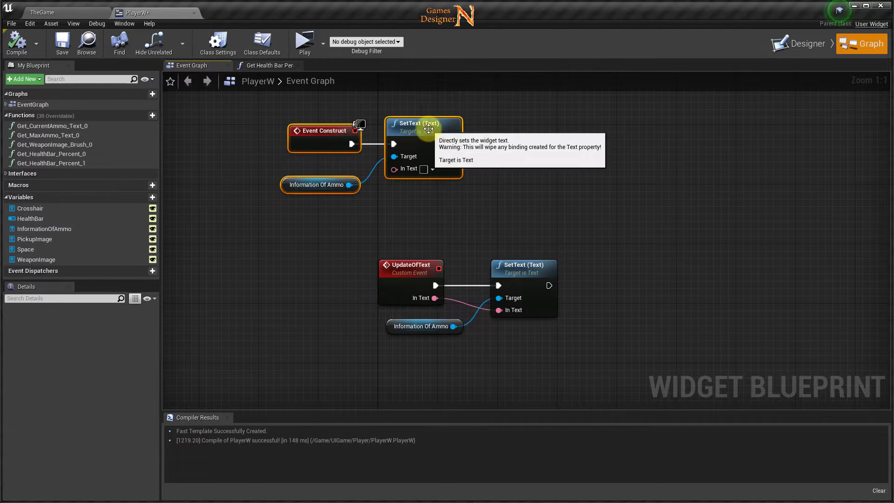
left_click_drag(431, 128, 521, 121)
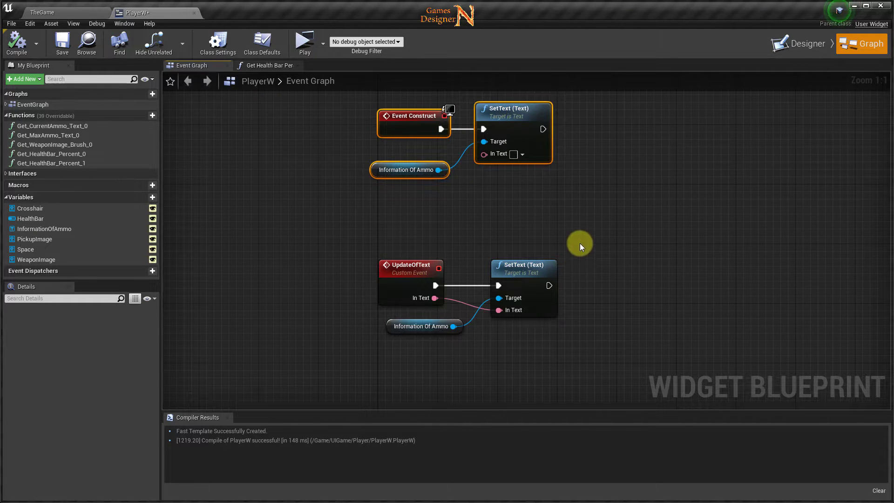
right_click_drag(579, 244, 524, 289)
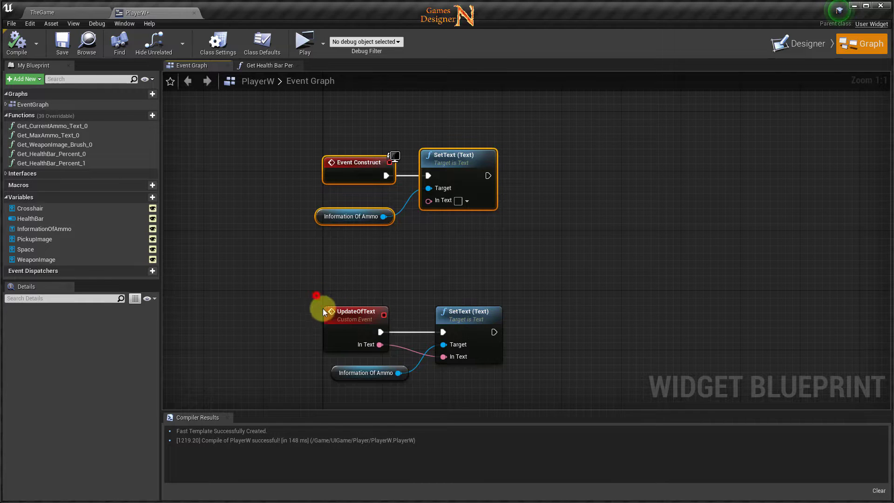
- Shift UpdateOfText's lower SetText and Information Of Ammo nodes far right, then return to Designer
left_click_drag(319, 303, 486, 382)
left_click(307, 135)
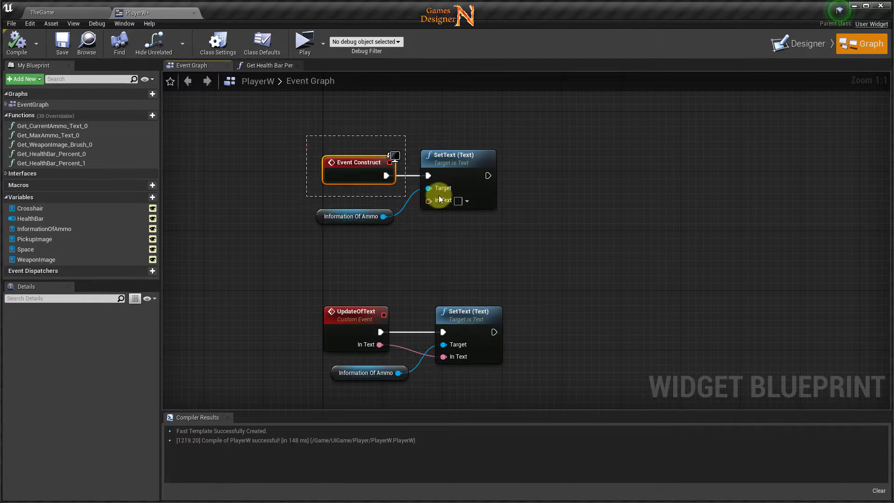
left_click_drag(440, 199, 497, 235)
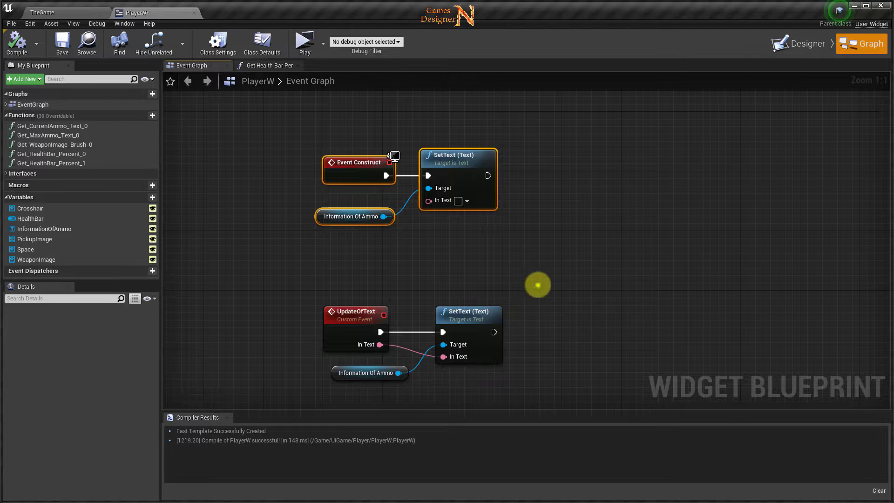
right_click_drag(538, 285, 542, 244)
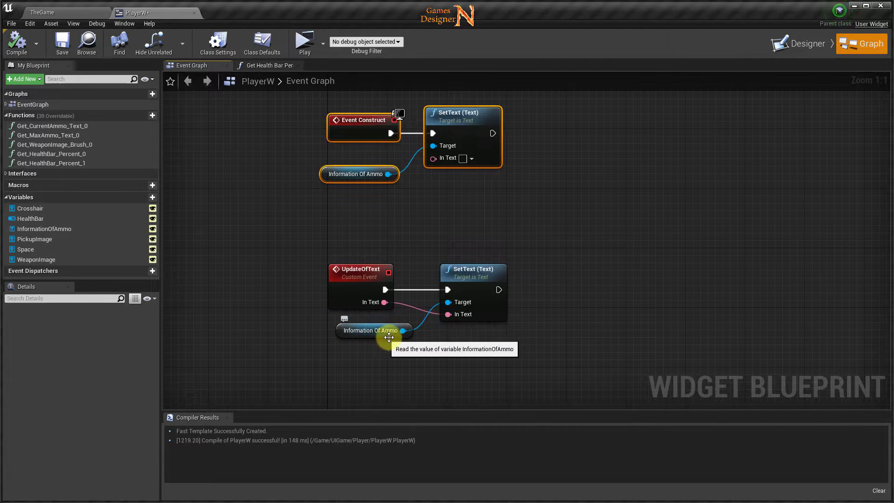
left_click_drag(424, 259, 424, 321)
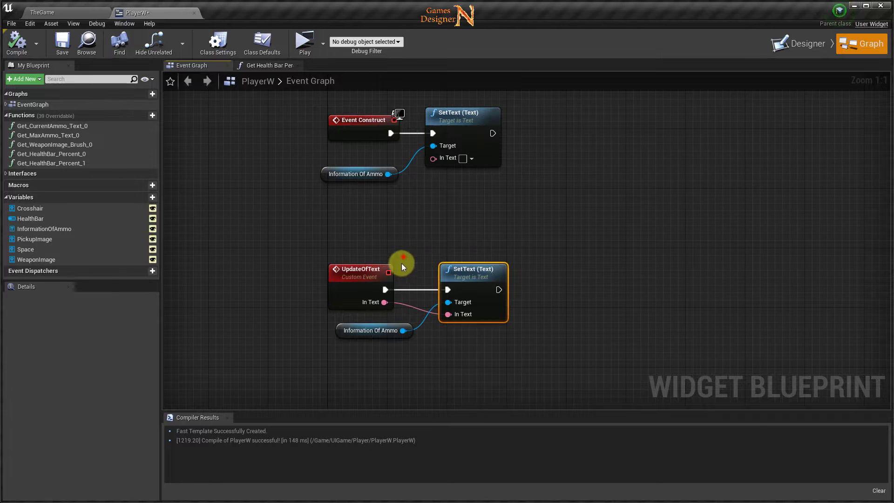
left_click_drag(403, 266, 480, 359)
left_click_drag(469, 274, 746, 273)
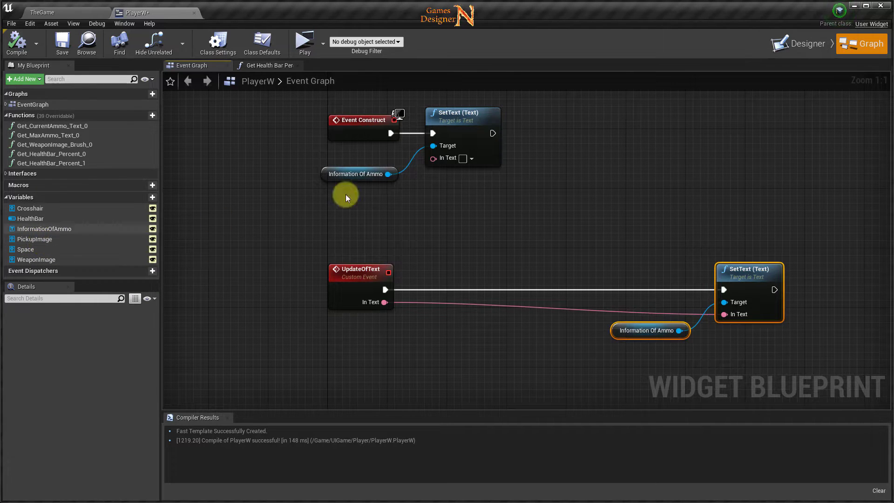
left_click(781, 43)
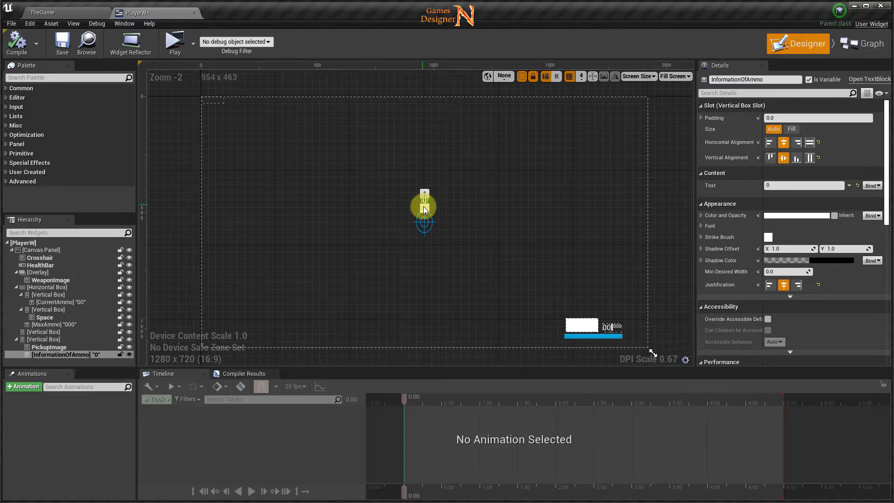
- Place a Pickup Image getter node in the Event Graph
scroll(426, 204, "up", 3)
left_click(411, 158)
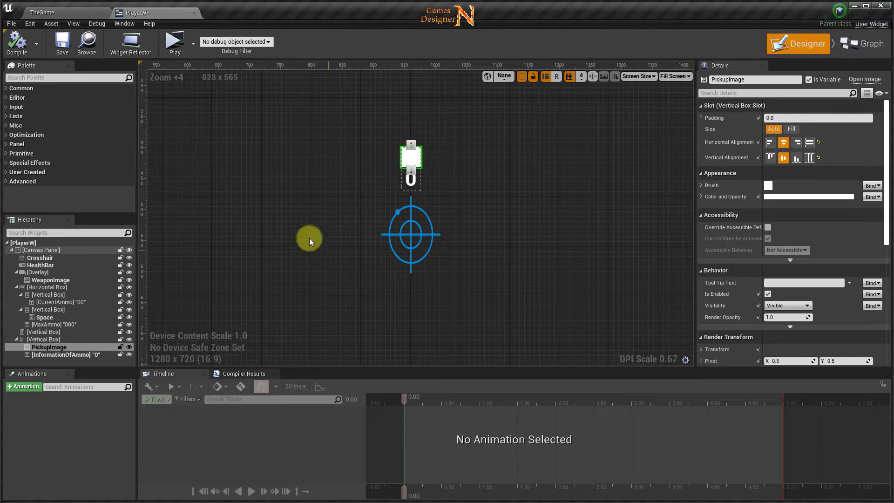
left_click(861, 44)
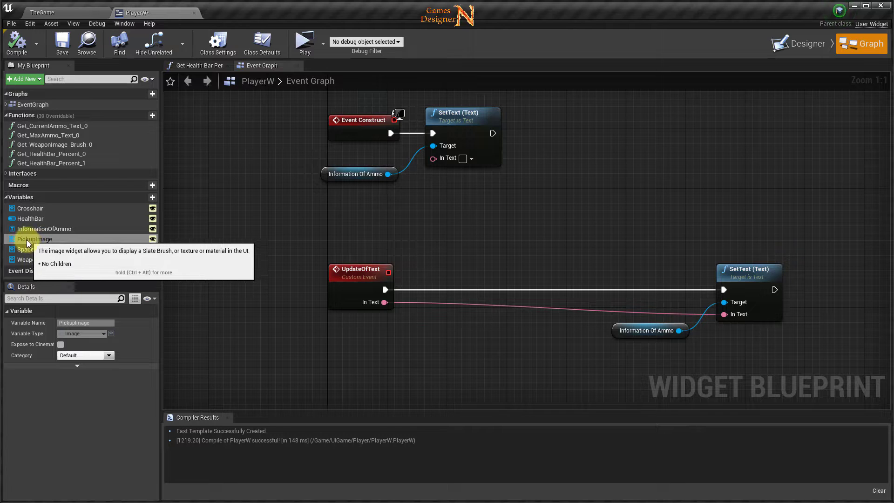
left_click_drag(28, 240, 477, 229)
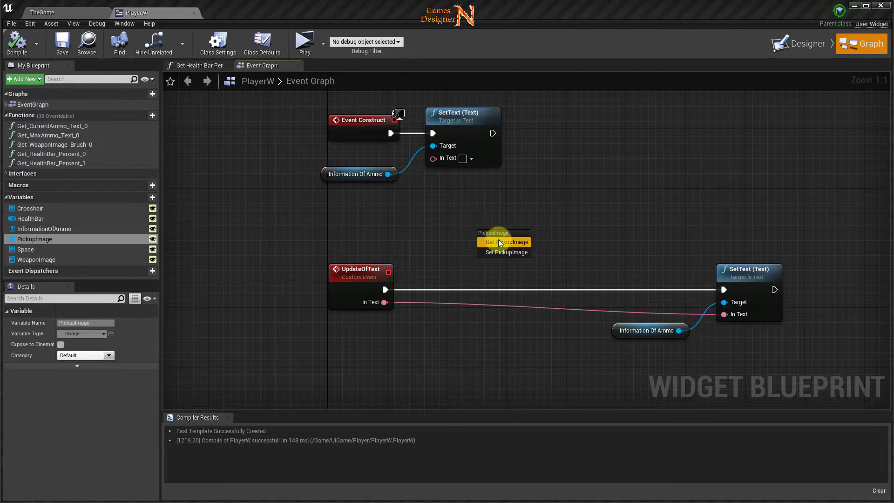
left_click(504, 242)
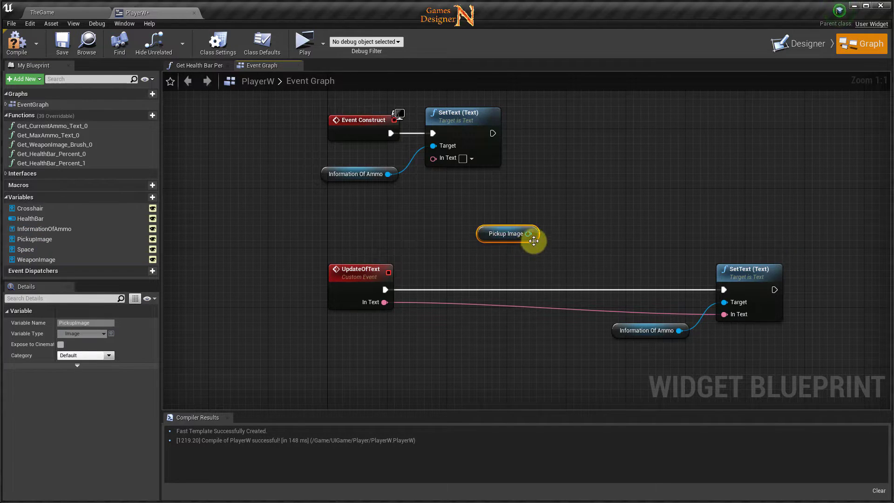
- Add a Set Brush node for Pickup Image and run it from UpdateOfText before SetText
left_click_drag(528, 234, 571, 257)
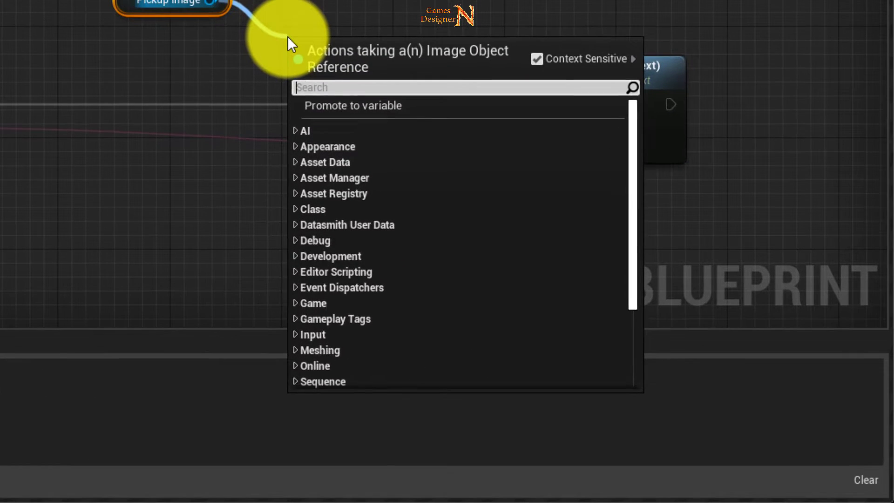
type("set")
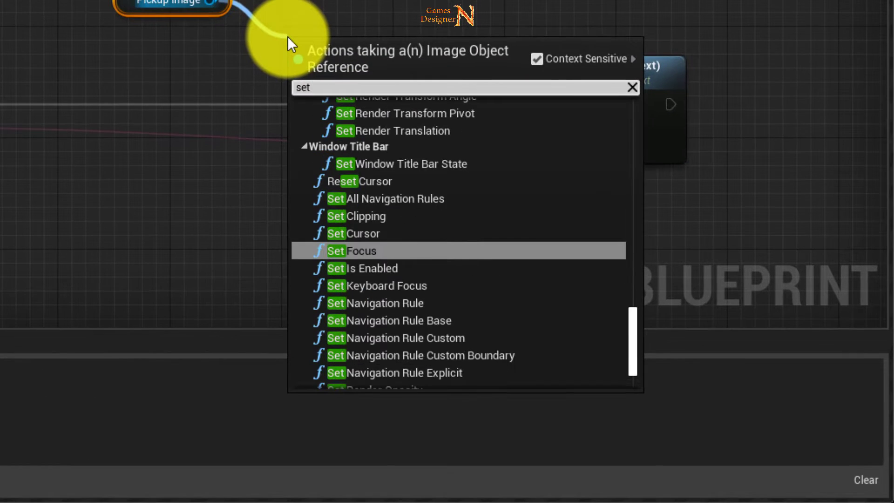
type(" bru")
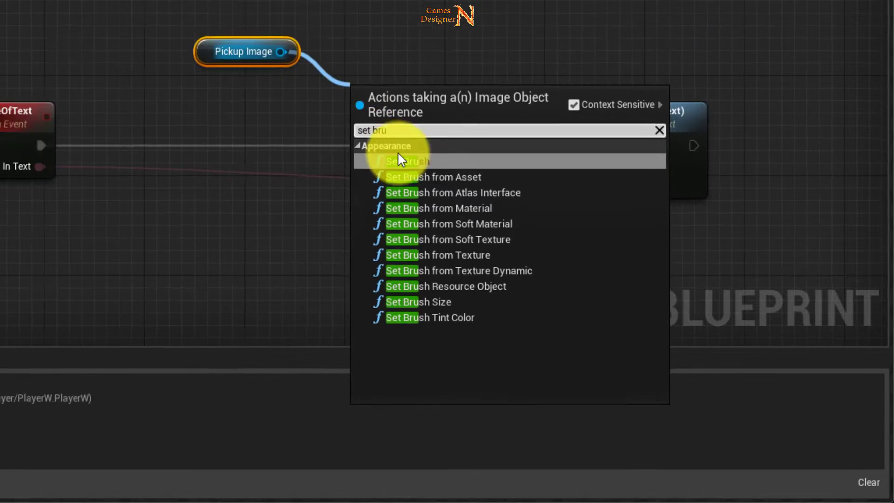
left_click(399, 156)
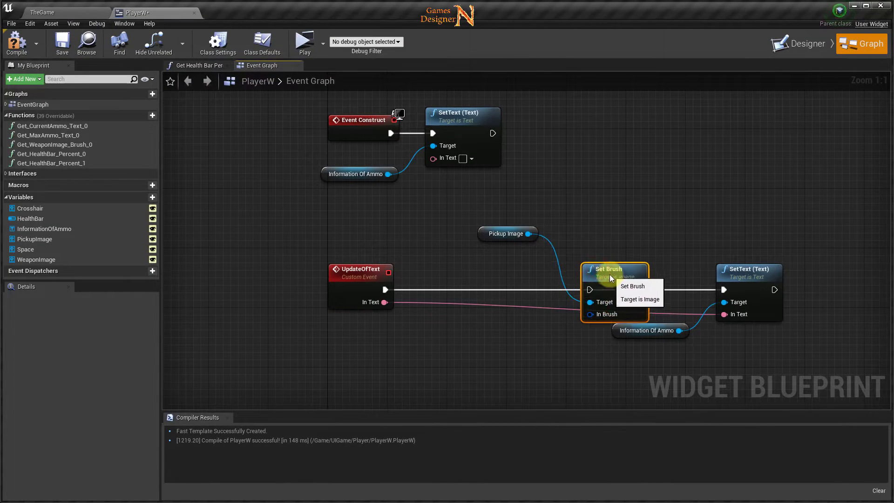
left_click_drag(611, 276, 589, 277)
left_click_drag(384, 291, 724, 290)
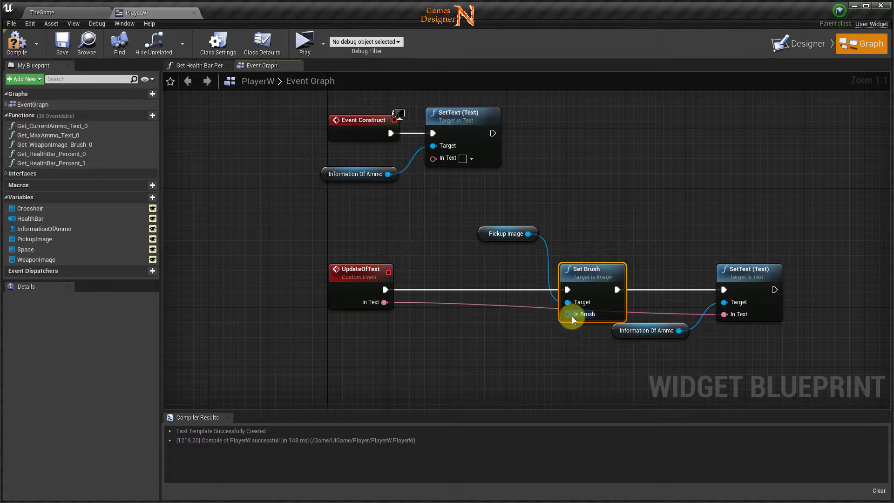
left_click_drag(568, 314, 538, 341)
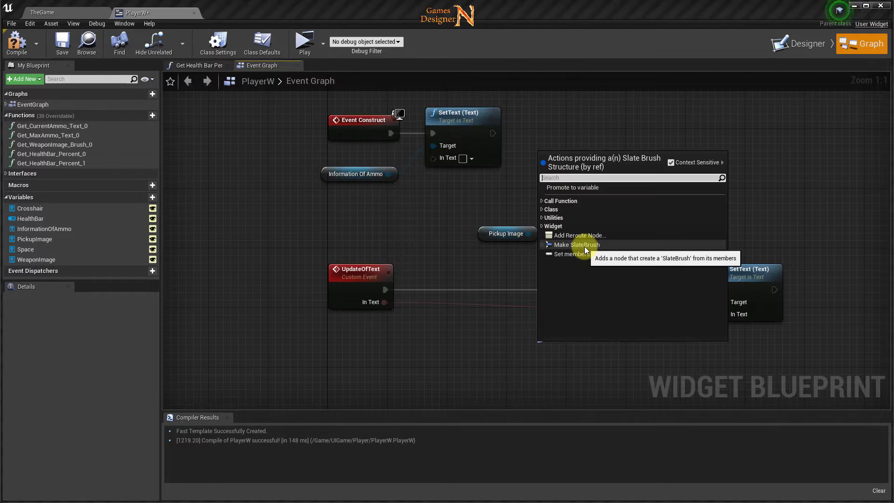
- Feed In Brush from Make SlateBrush, hiding its Margin, Tint, Draw As, Tiling and Mirroring pins
left_click(585, 246)
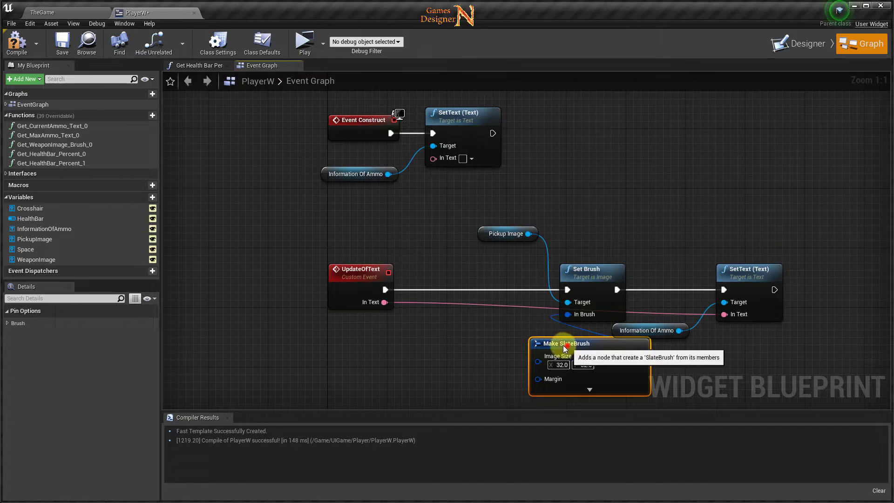
left_click_drag(557, 338, 501, 340)
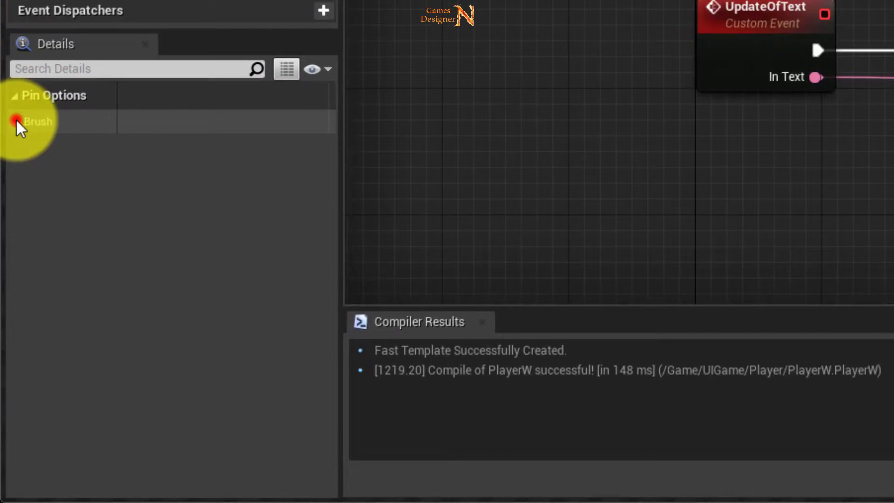
left_click(7, 322)
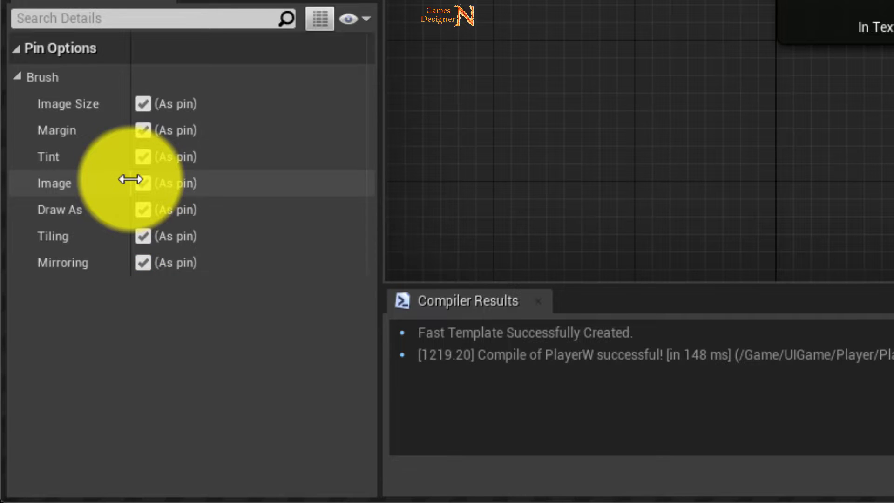
left_click(144, 128)
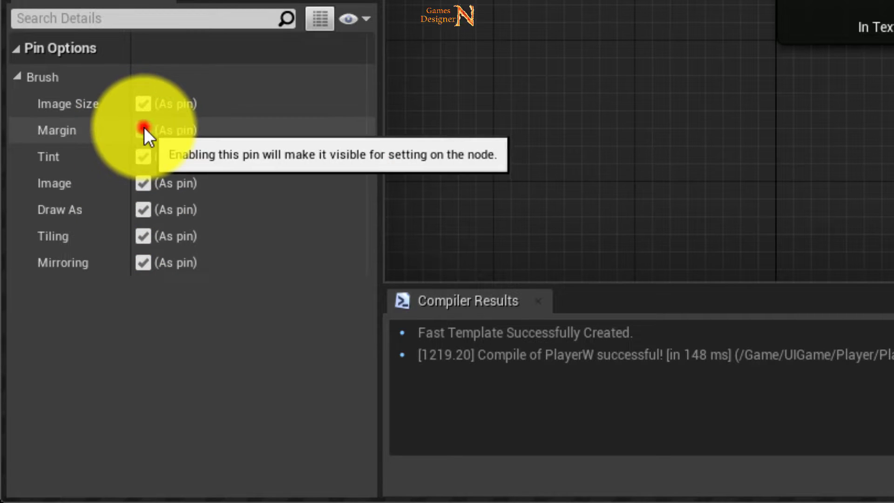
left_click(142, 157)
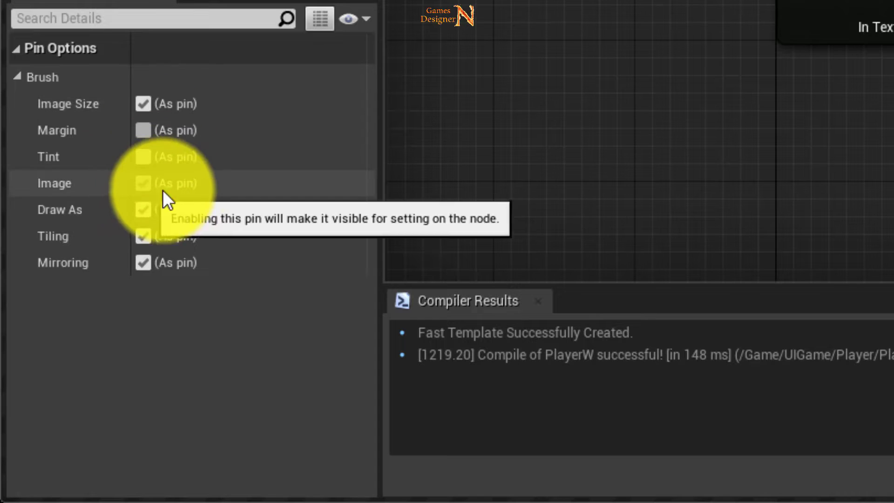
left_click(143, 210)
left_click(143, 236)
left_click(143, 263)
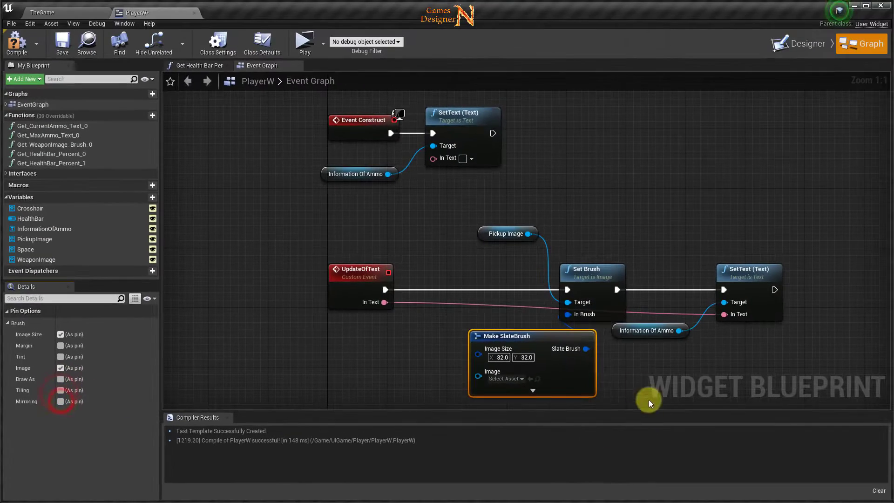
right_click_drag(423, 383, 412, 324)
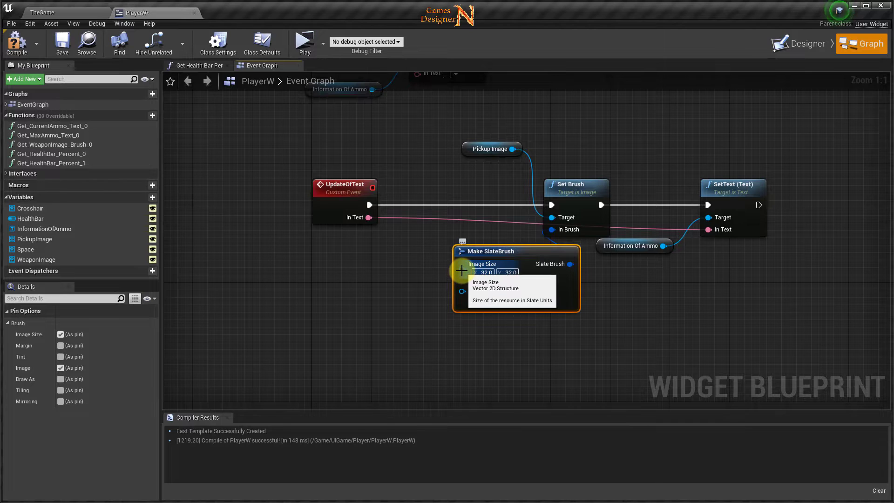
- Add Image Size and Image inputs to UpdateOfText, wired into Make SlateBrush
left_click_drag(462, 271, 464, 273)
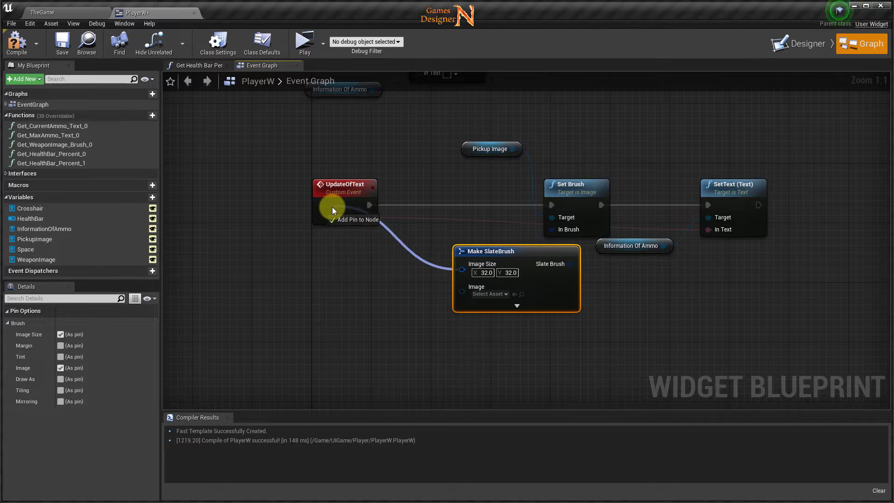
left_click_drag(337, 205, 332, 208)
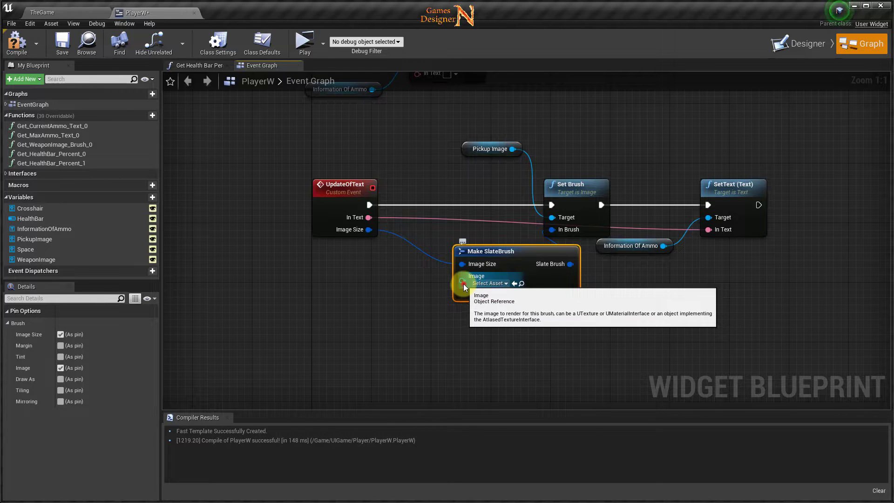
left_click_drag(463, 284, 331, 209)
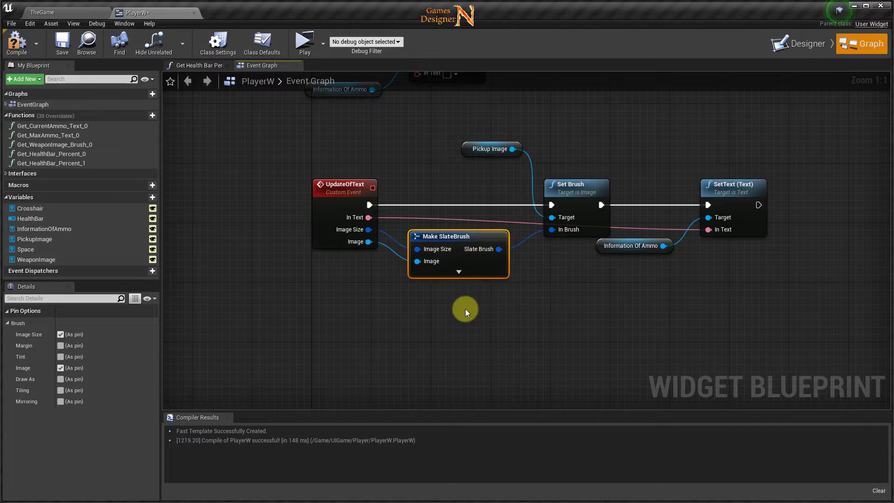
right_click_drag(465, 309, 514, 317)
- Delete the ammo SetText node and its variable from Event Construct
right_click_drag(603, 318, 664, 395)
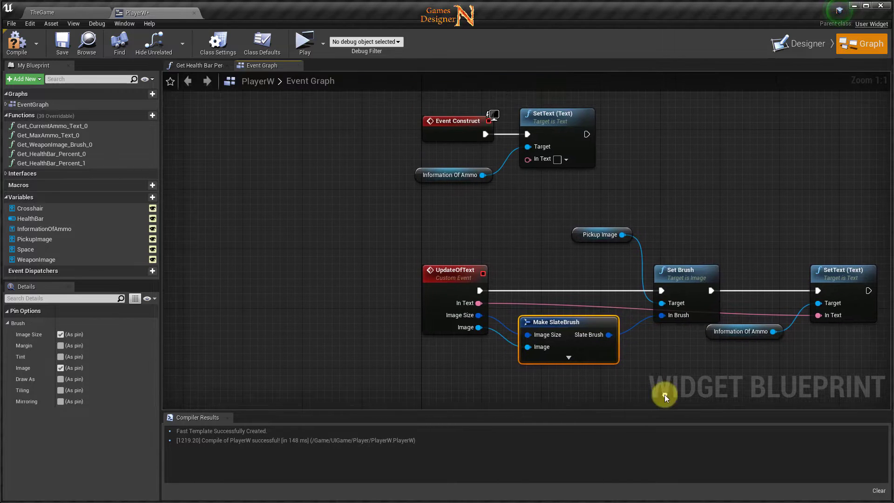
left_click_drag(468, 219, 538, 165)
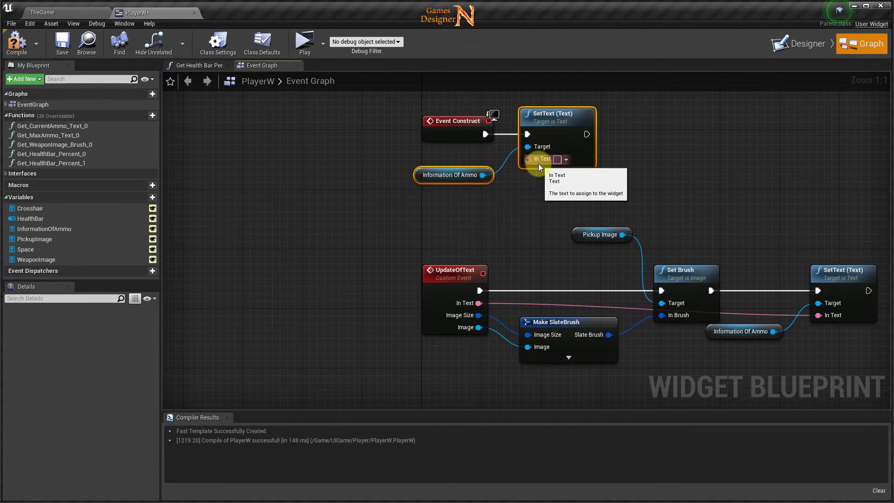
key("Delete")
right_click_drag(543, 167, 383, 222)
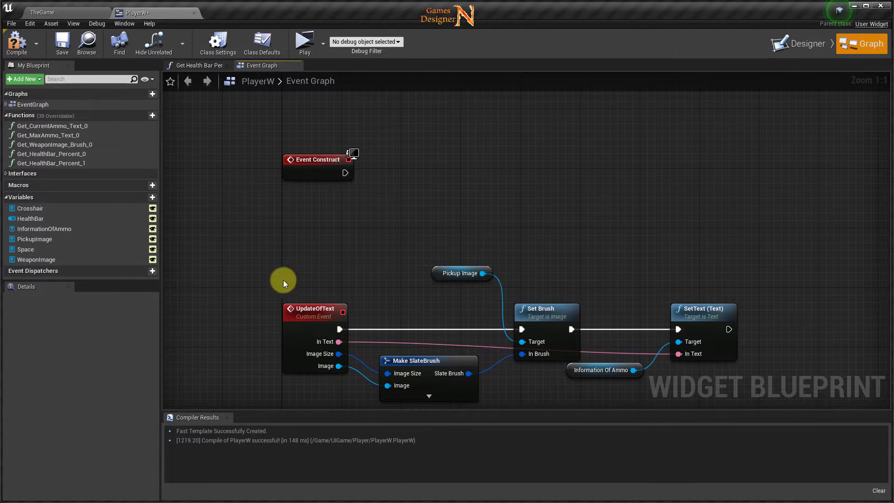
left_click_drag(264, 275, 319, 354)
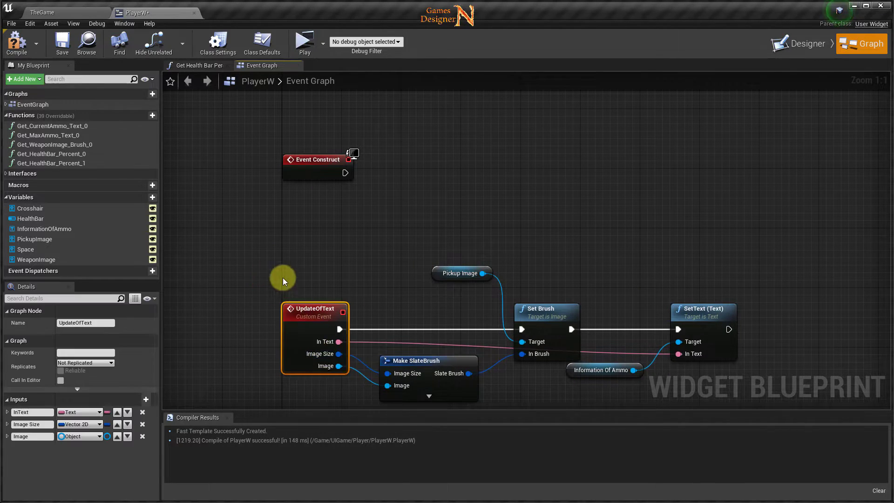
left_click_drag(284, 277, 444, 218, "ctrl")
left_click_drag(368, 153, 791, 381)
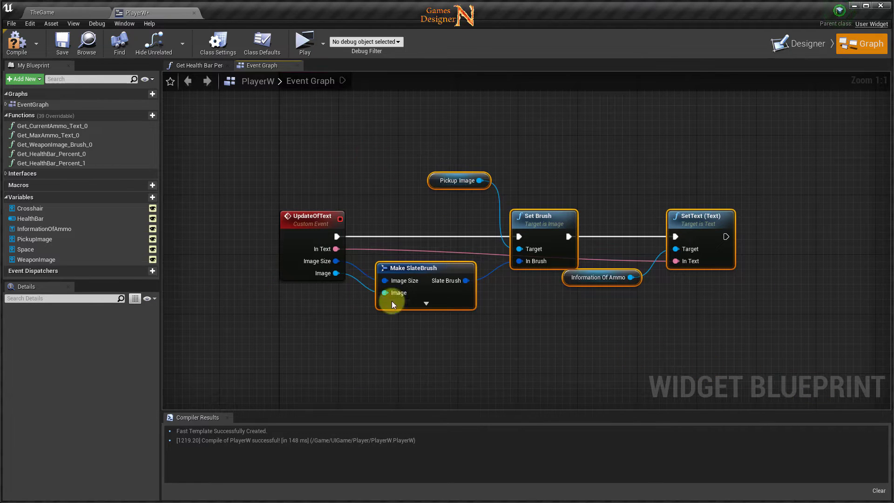
left_click(286, 226)
right_click_drag(334, 154, 351, 296)
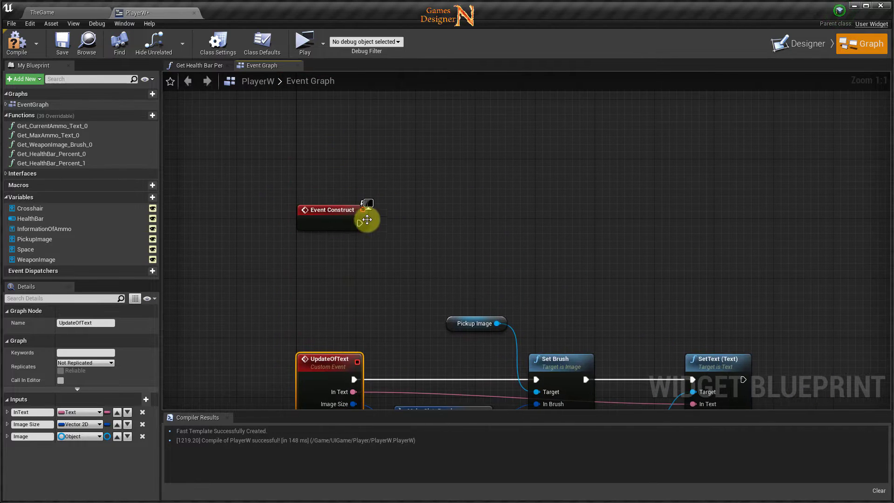
- Call Update Of Text from Event Construct, tidy both nodes, and compile PlayerW
left_click_drag(359, 223, 409, 224)
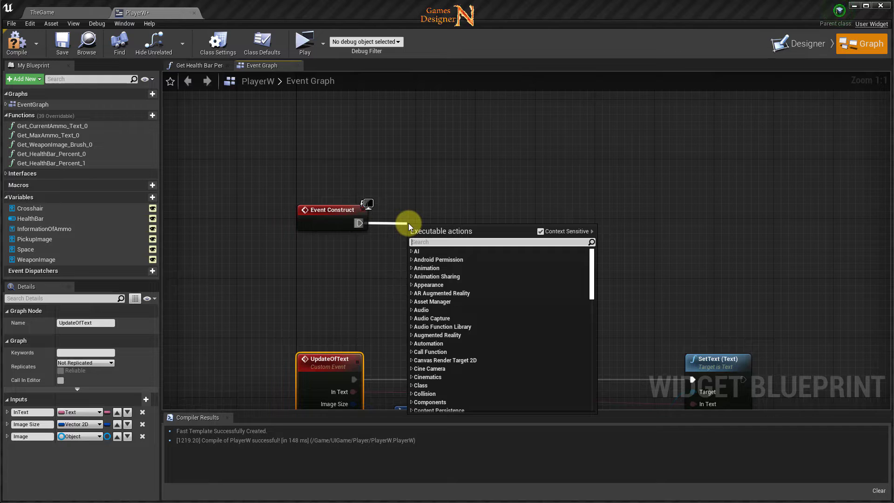
type("u")
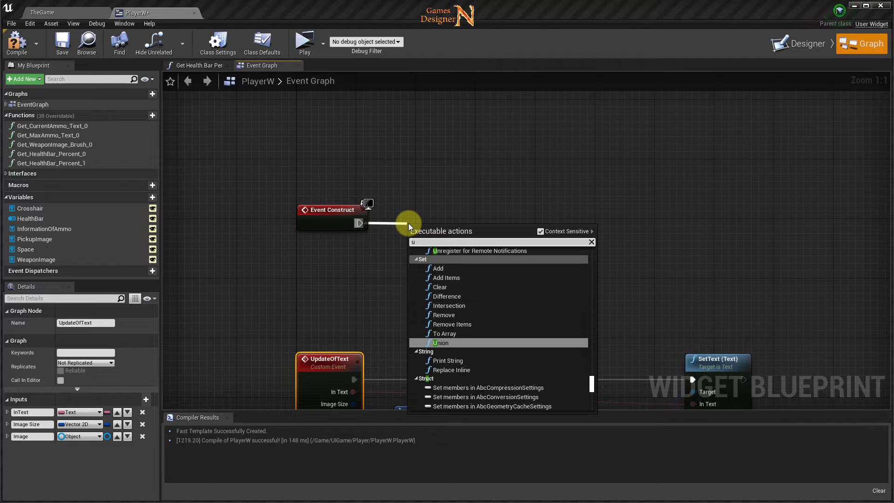
type("pdat")
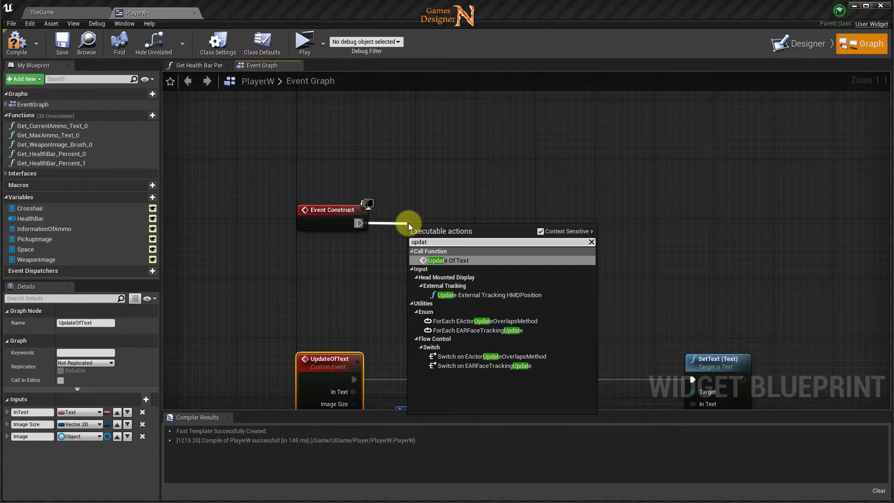
left_click(434, 260)
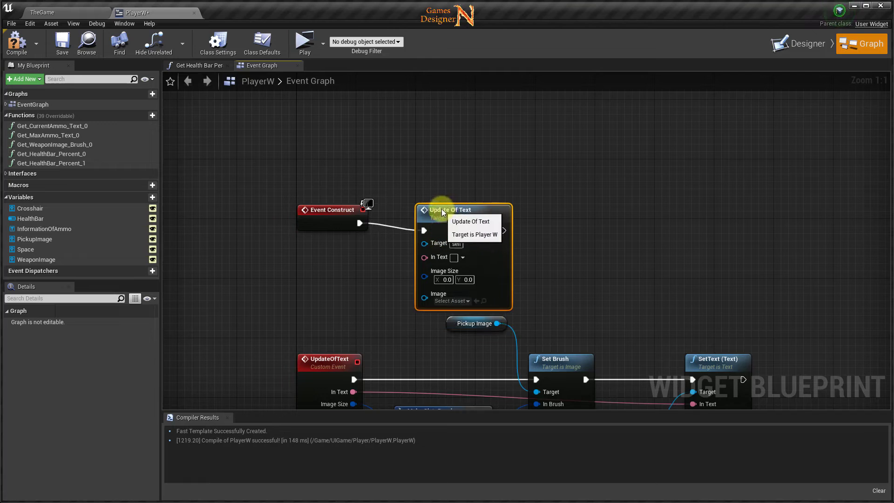
left_click_drag(444, 228, 442, 205)
mouse_move(309, 170)
left_mouse_down()
mouse_move(476, 228)
mouse_move(471, 170)
left_mouse_up()
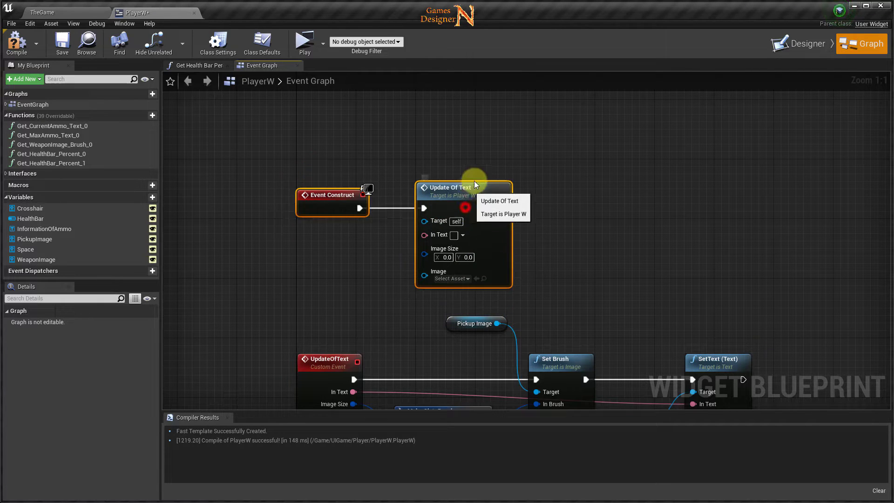
mouse_move(348, 243)
right_mouse_down()
mouse_move(409, 271)
mouse_move(379, 205)
mouse_move(368, 236)
right_mouse_up()
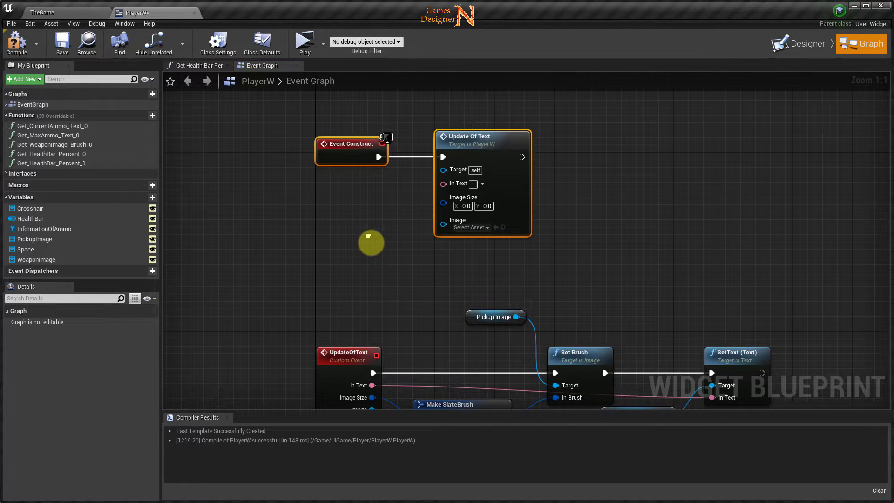
left_click(17, 42)
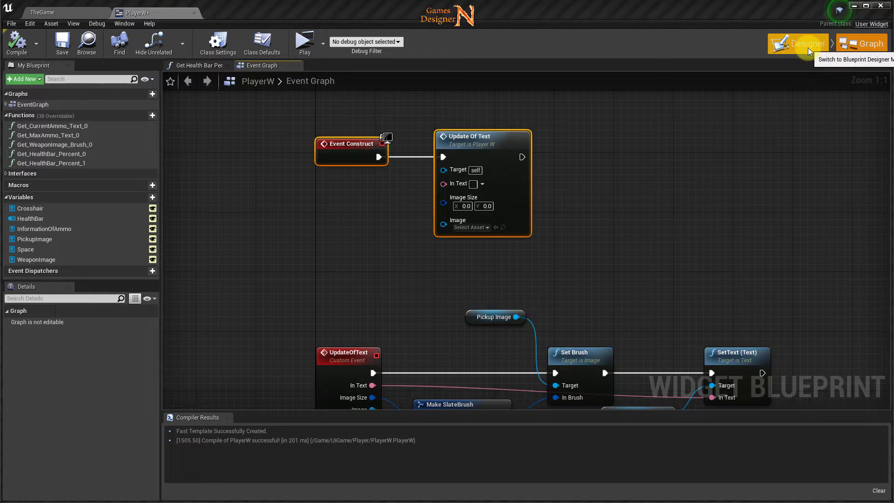
- Set the PlayerW vertical box's Visibility to Visible, then return to the TheGame level
left_click(796, 52)
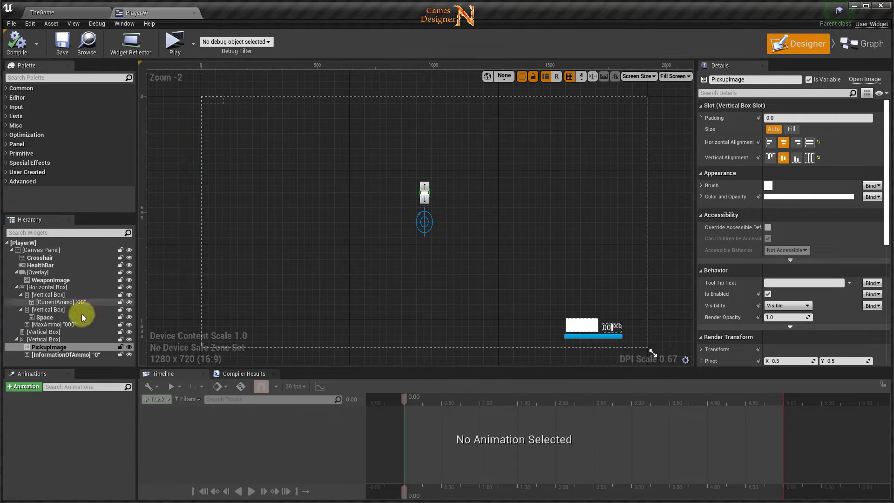
left_click(42, 340)
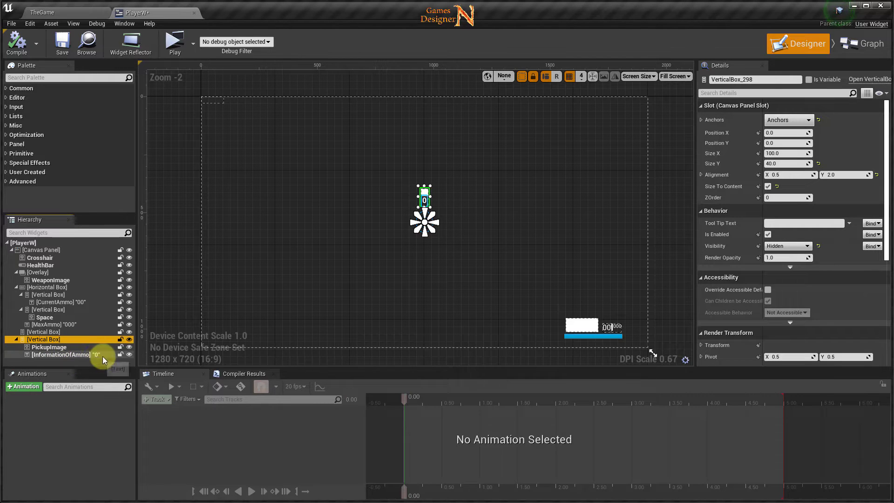
left_click(782, 246)
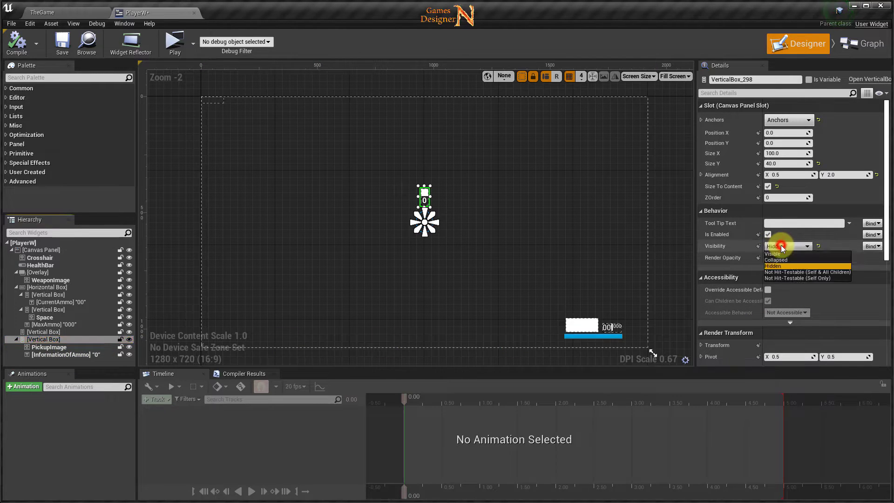
left_click(781, 254)
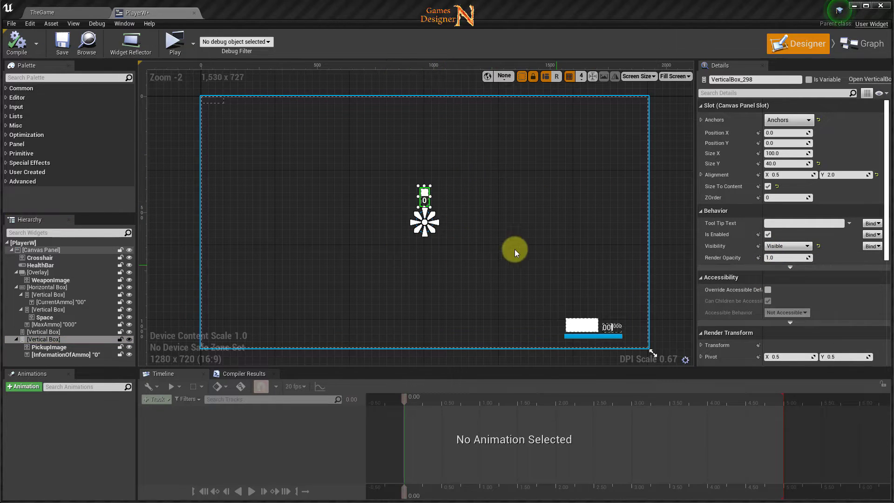
left_click(68, 12)
- Open WeaponsBlueprint from Content > Characters > WeaponsBP
left_click(200, 357)
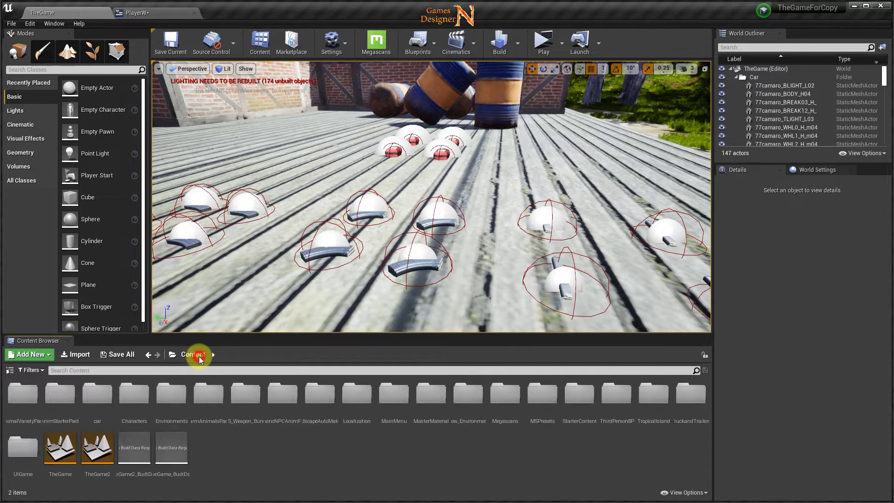
double_click(134, 396)
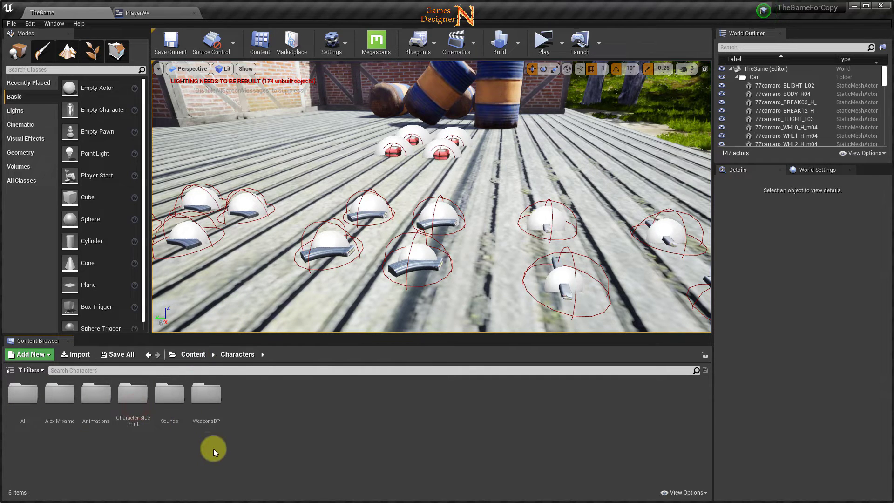
double_click(205, 396)
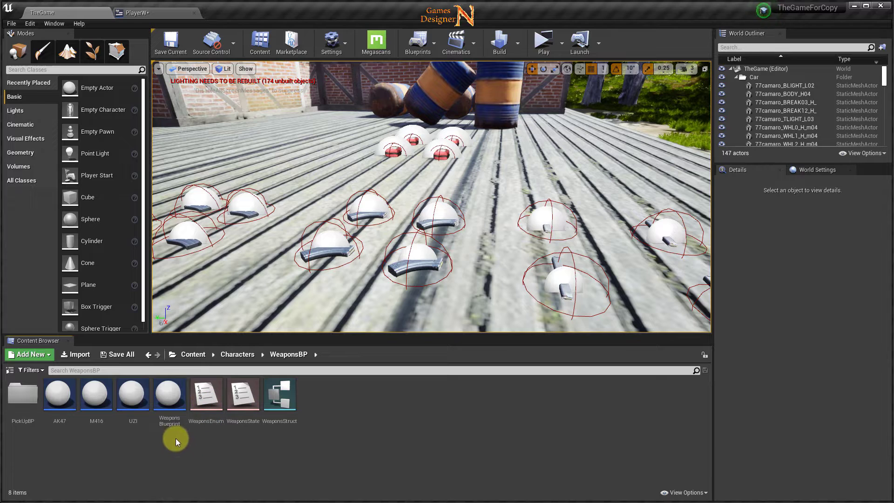
double_click(170, 397)
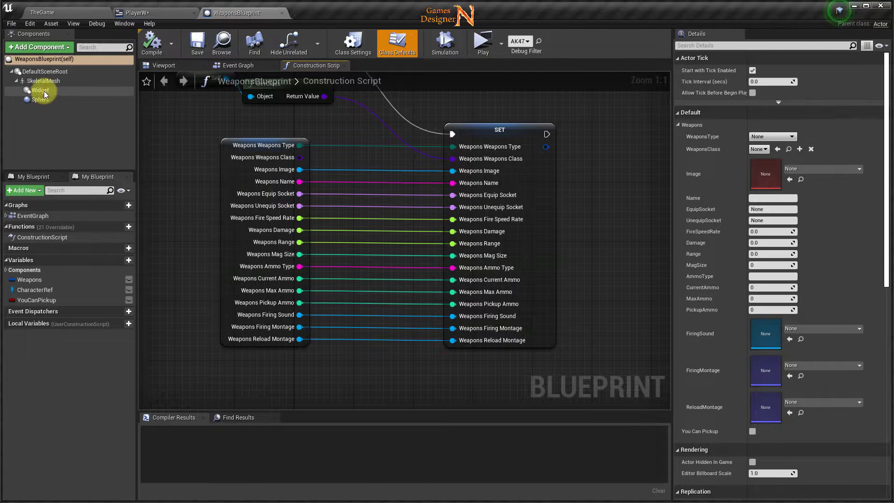
- Show the Begin and End Overlap chains in WeaponsBlueprint's Event Graph
left_click(43, 91)
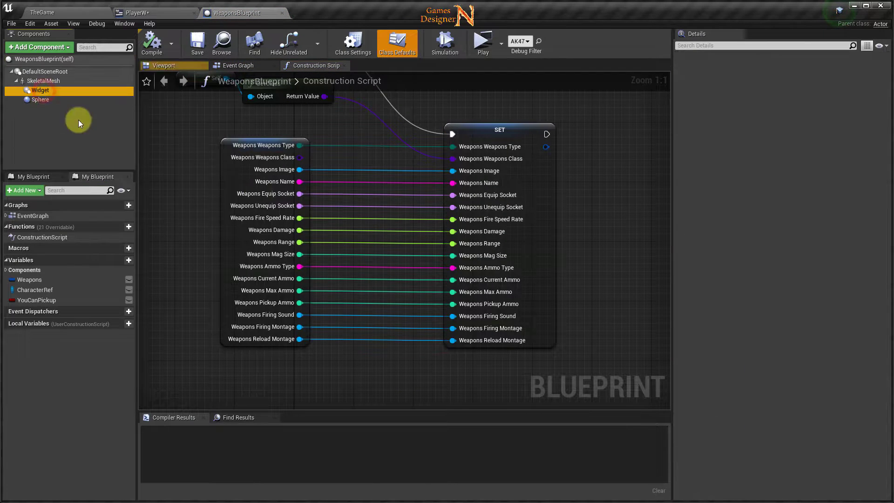
left_click(238, 65)
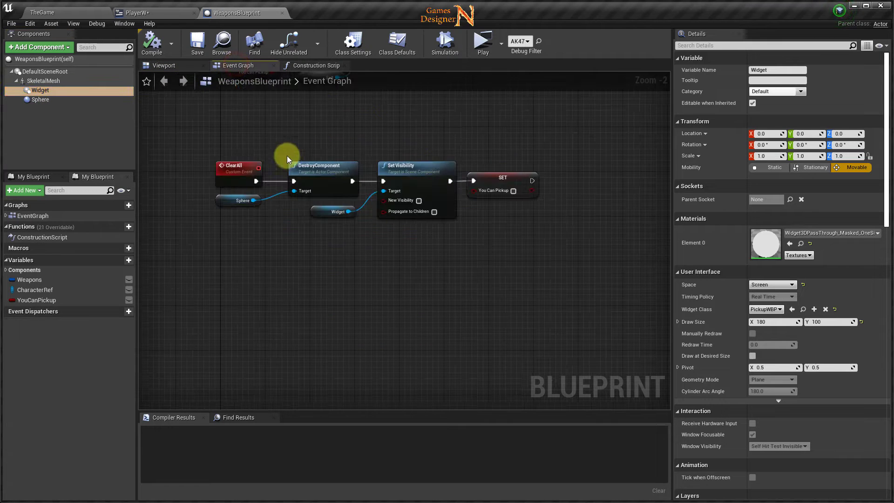
right_click_drag(273, 103, 358, 295)
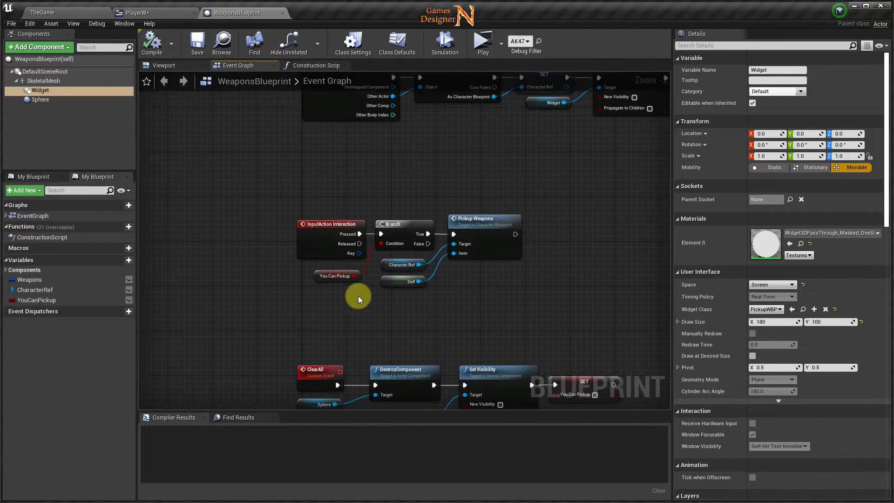
scroll(552, 279, "down", 3)
scroll(421, 332, "up", 3)
scroll(421, 331, "down", 1)
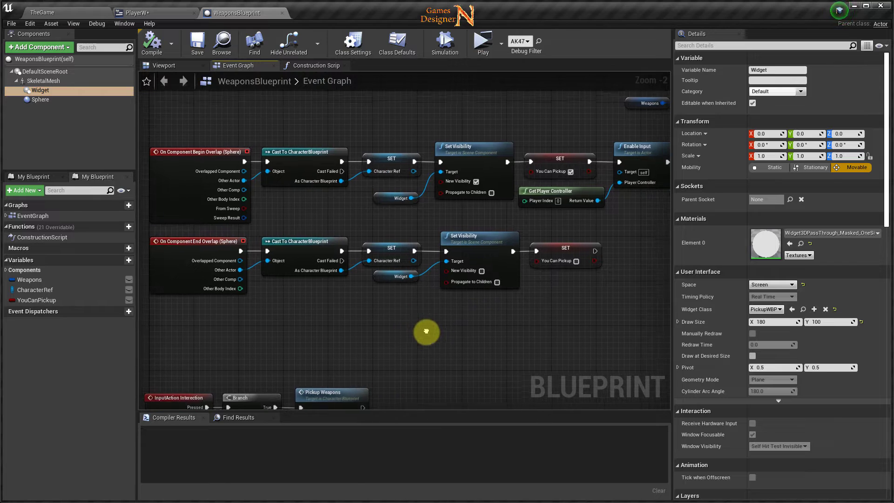
scroll(365, 306, "up", 1)
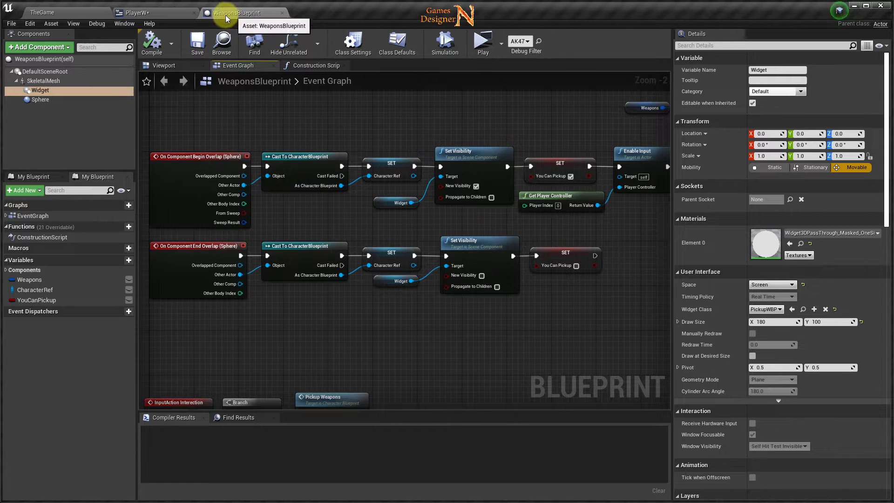
right_click_drag(366, 321, 356, 367)
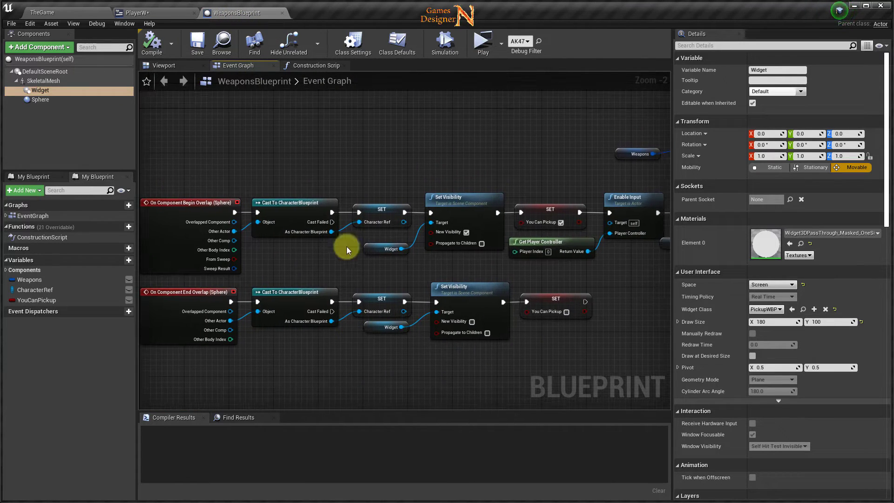
right_click_drag(317, 132, 320, 147)
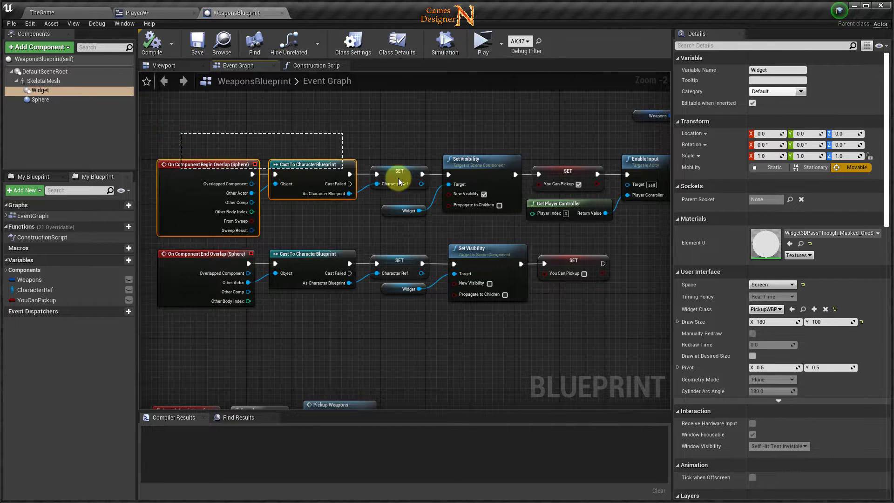
- Remove the begin-overlap Set Visibility and Widget nodes, linking SET Character Ref to SET You Can Pickup
left_click_drag(179, 133, 549, 202)
left_click_drag(200, 332, 592, 275)
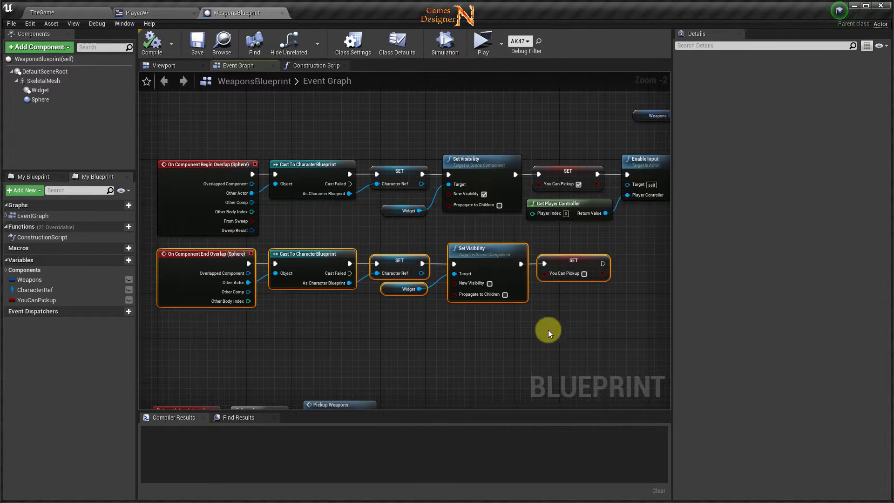
right_click_drag(549, 329, 454, 348)
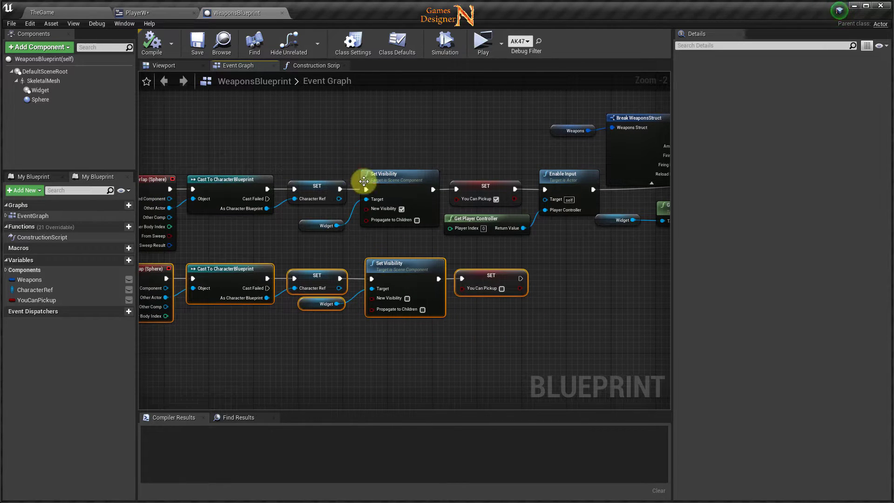
left_click(332, 236)
left_click_drag(329, 237, 350, 228)
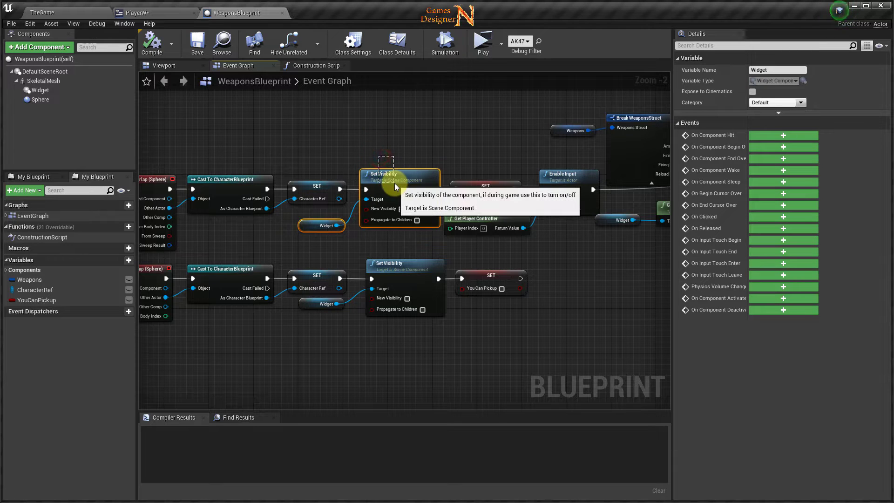
left_click(416, 196, "shift")
key("Delete")
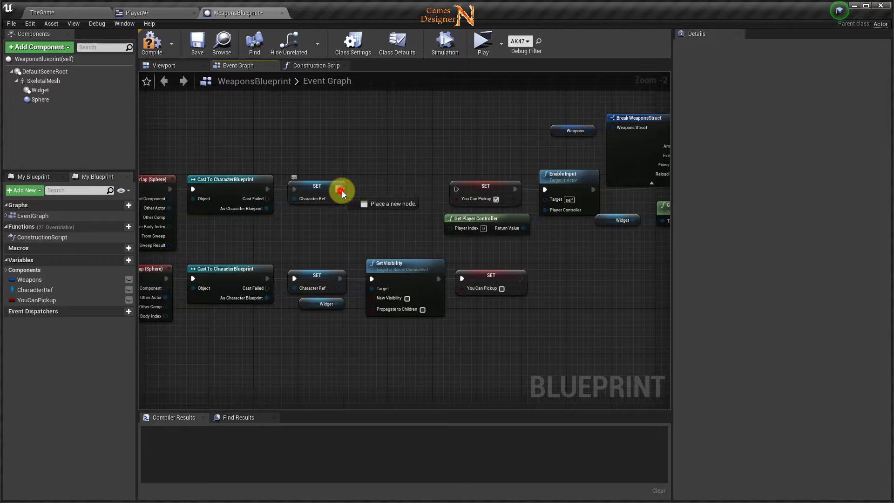
left_click_drag(340, 189, 456, 189)
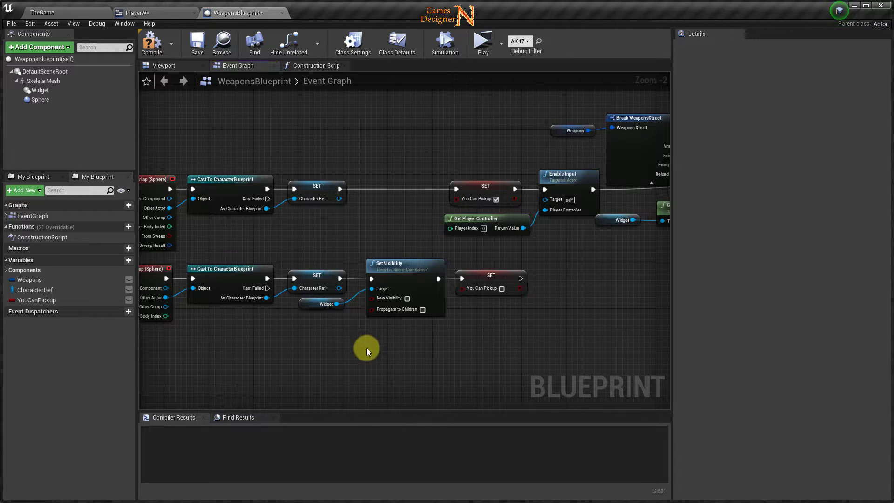
- Remove the end-overlap Set Visibility and Widget nodes, linking SET Character Ref to SET You Can Pickup
right_click_drag(367, 350, 373, 319)
left_click_drag(339, 271, 342, 257)
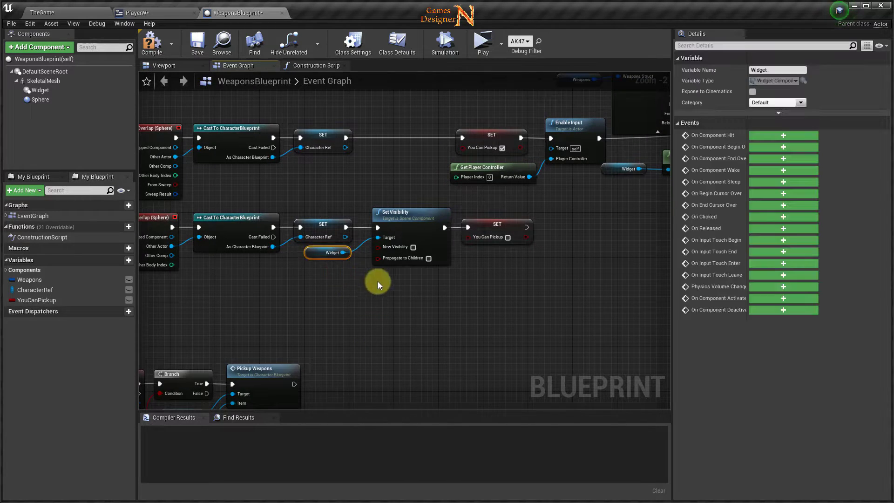
left_click(394, 254, "ctrl")
key("Delete")
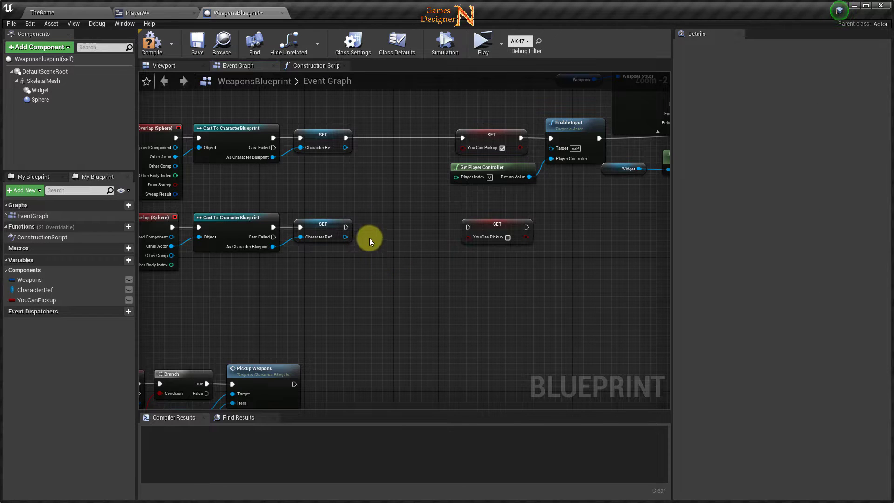
left_click_drag(345, 227, 467, 227)
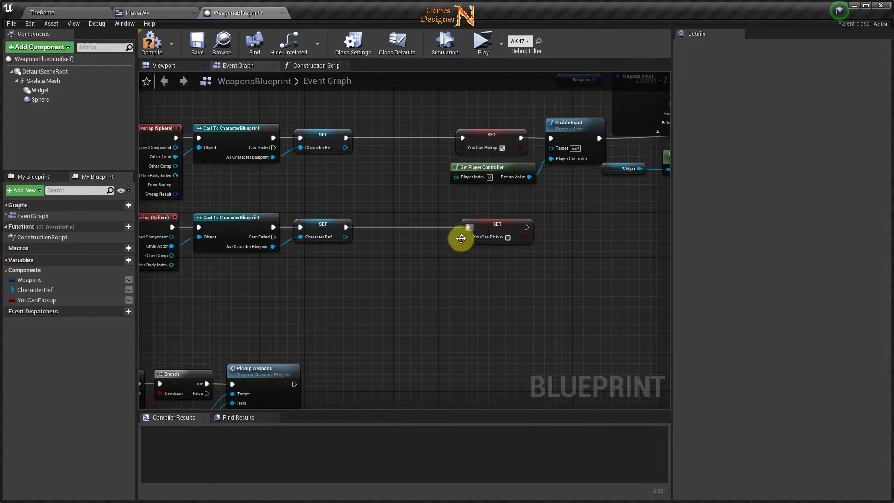
- Move the end-overlap chain lower and shift You Can Pickup, Get Player Controller and Enable Input left
right_click_drag(345, 291, 479, 285)
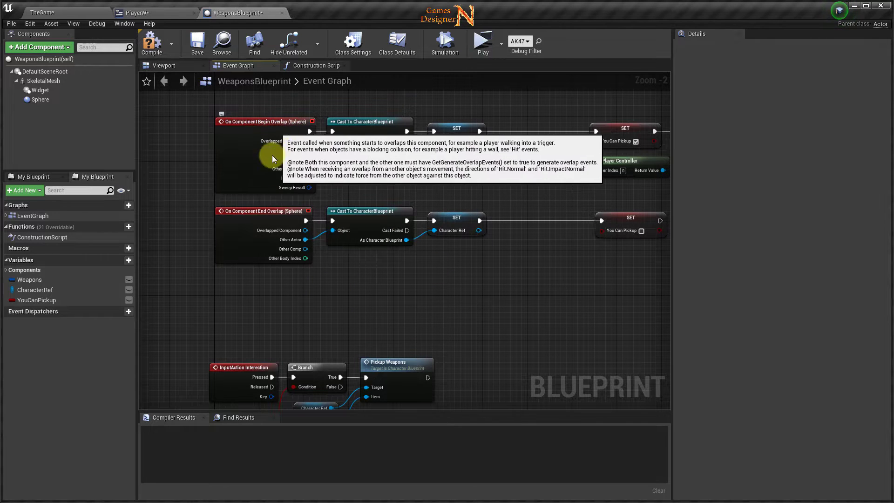
right_click_drag(482, 282, 163, 333)
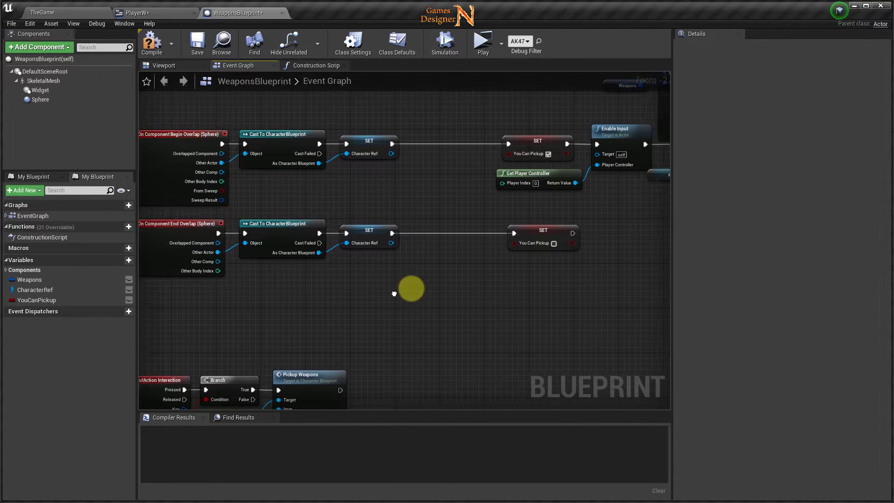
mouse_move(238, 357)
right_mouse_down()
mouse_move(497, 336)
mouse_move(549, 315)
right_mouse_up()
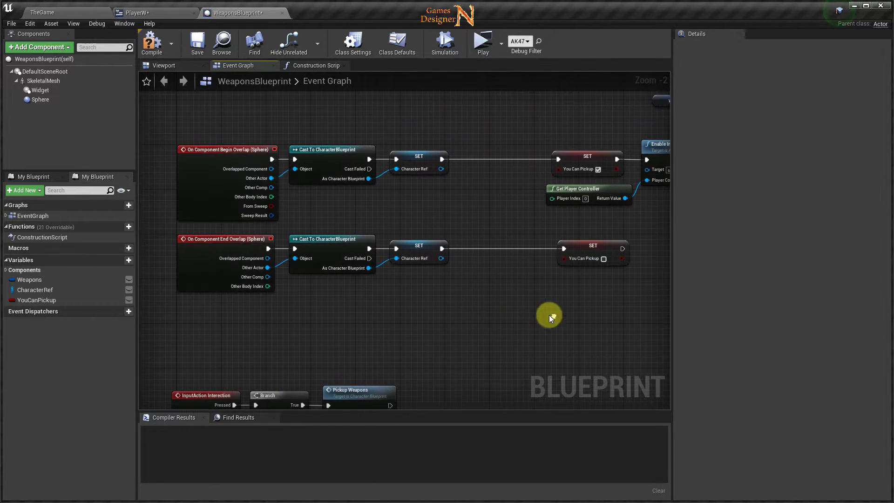
left_click_drag(200, 320, 597, 245)
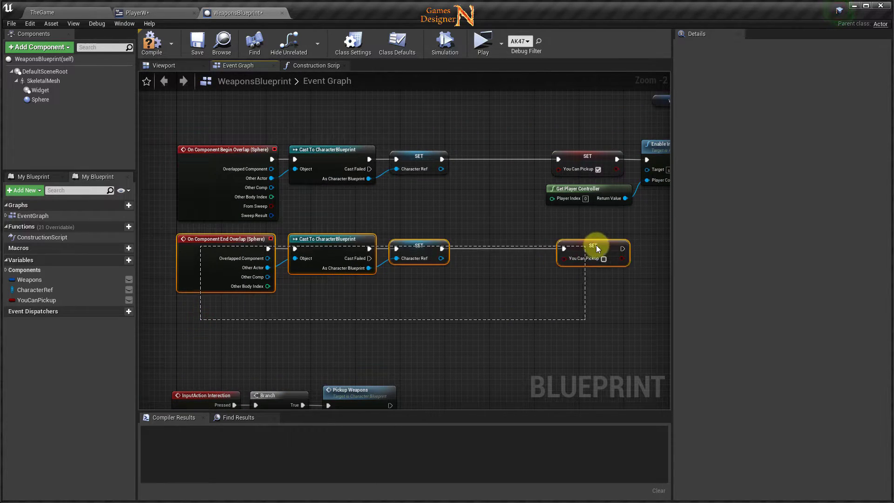
left_click_drag(236, 244, 237, 293)
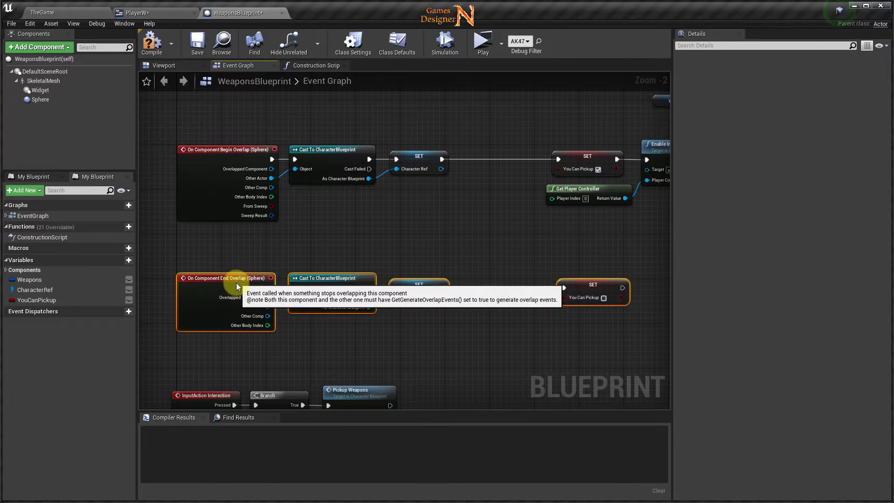
mouse_move(491, 244)
right_mouse_down()
mouse_move(312, 281)
mouse_move(544, 281)
mouse_move(263, 280)
right_mouse_up()
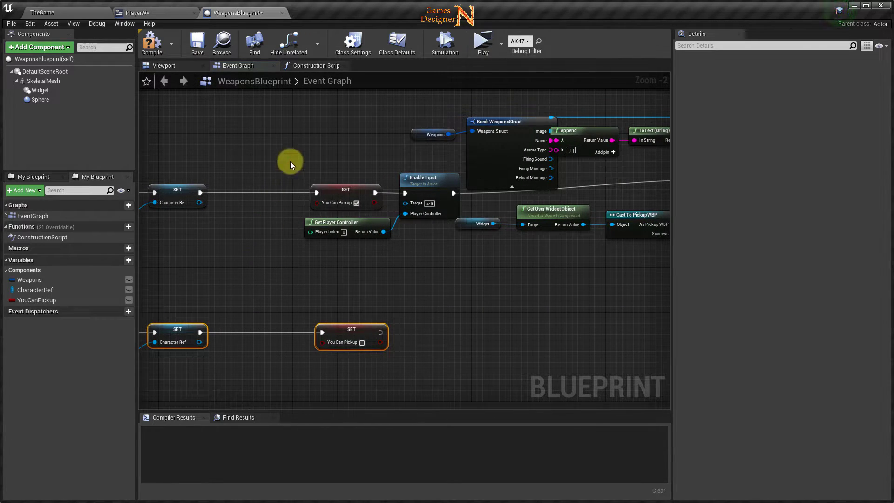
left_click_drag(290, 161, 418, 247)
left_click_drag(427, 179, 342, 186)
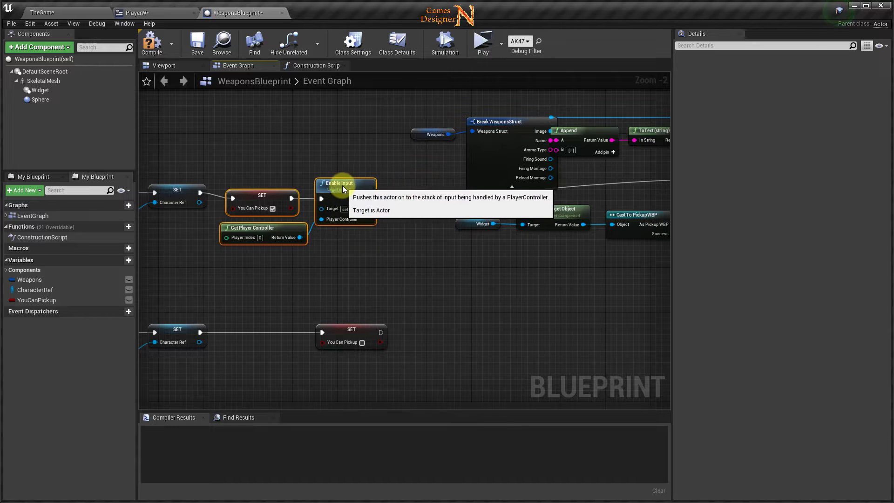
right_click_drag(441, 260, 236, 267)
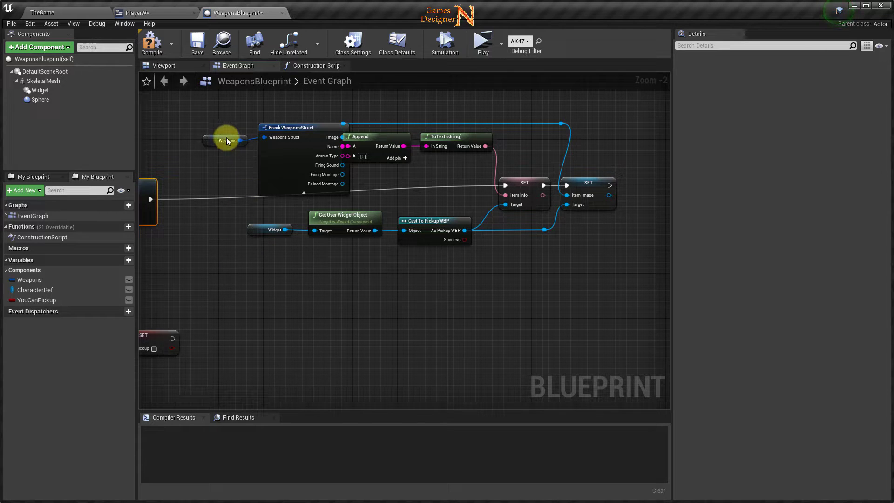
- Delete the Widget, Cast To PickupWBP and SET item nodes plus leftover reroute points
left_click_drag(209, 117, 468, 155)
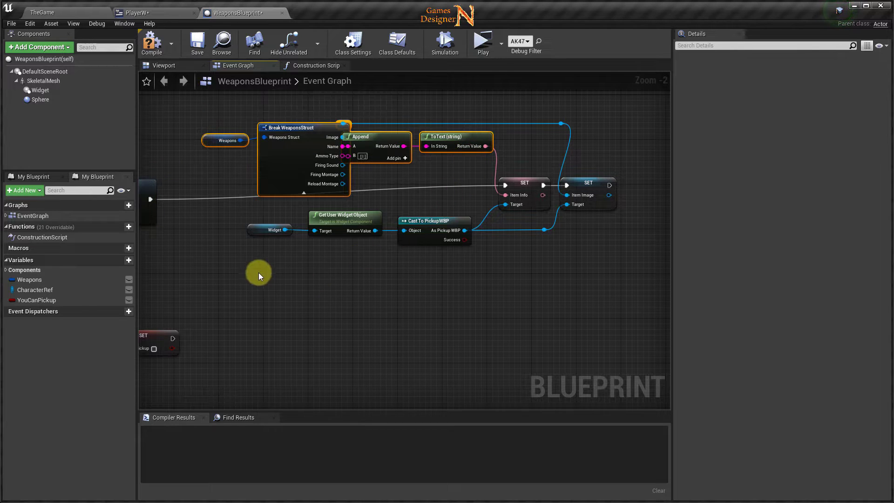
left_click_drag(263, 266, 581, 206)
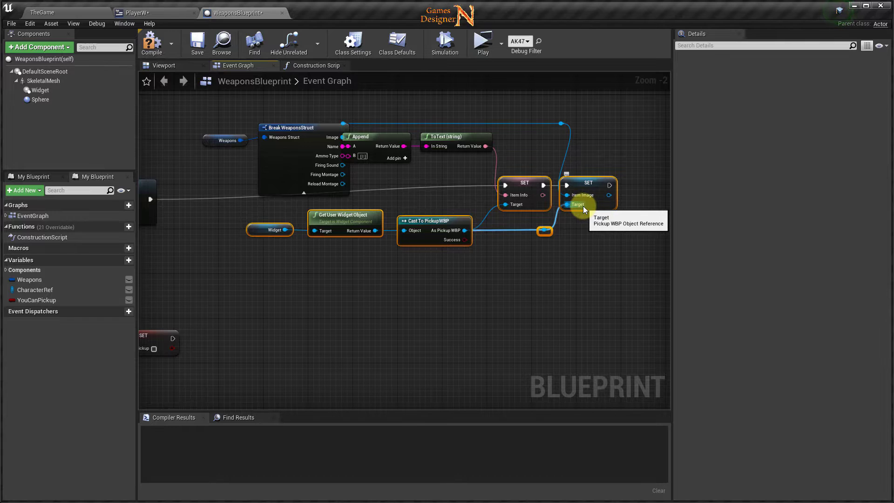
key("Delete")
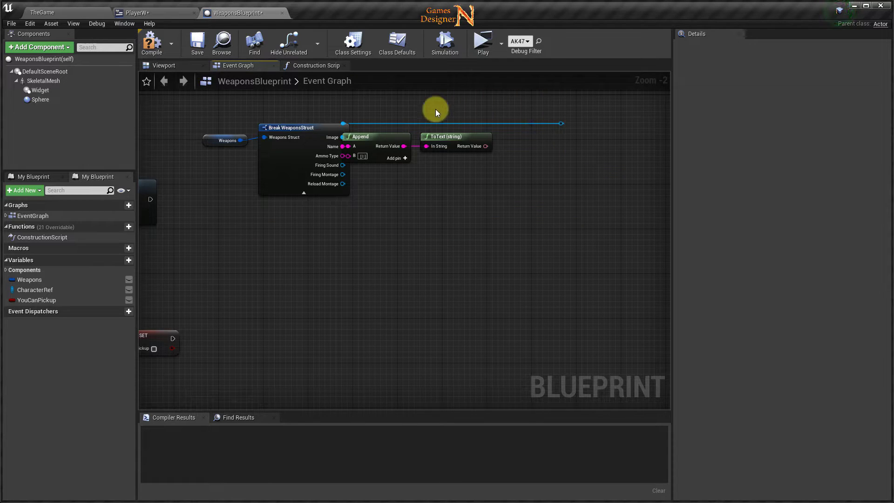
left_click_drag(527, 116, 582, 125)
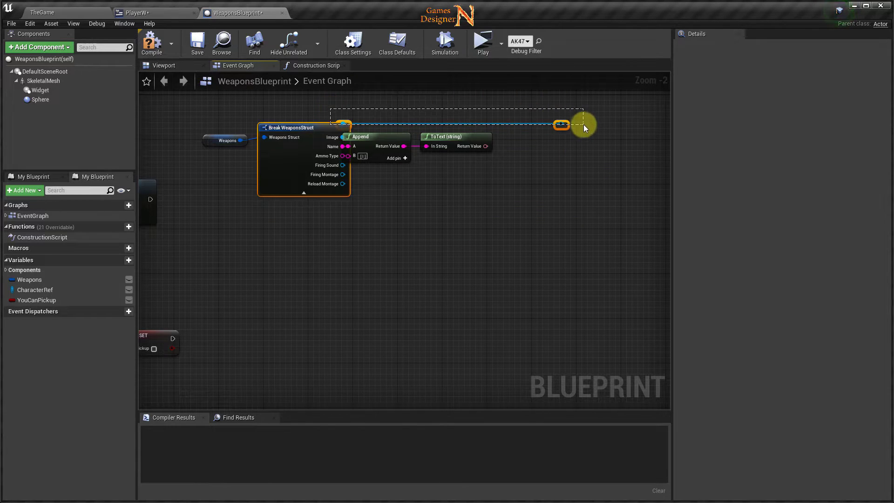
key("Delete")
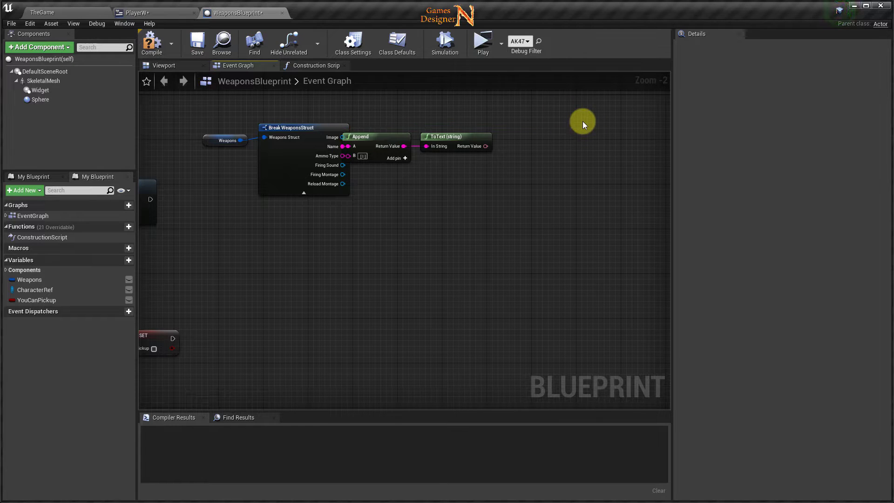
- Move Weapons, Break WeaponsStruct, Append and ToText down about 190 px
left_click_drag(211, 109, 507, 183)
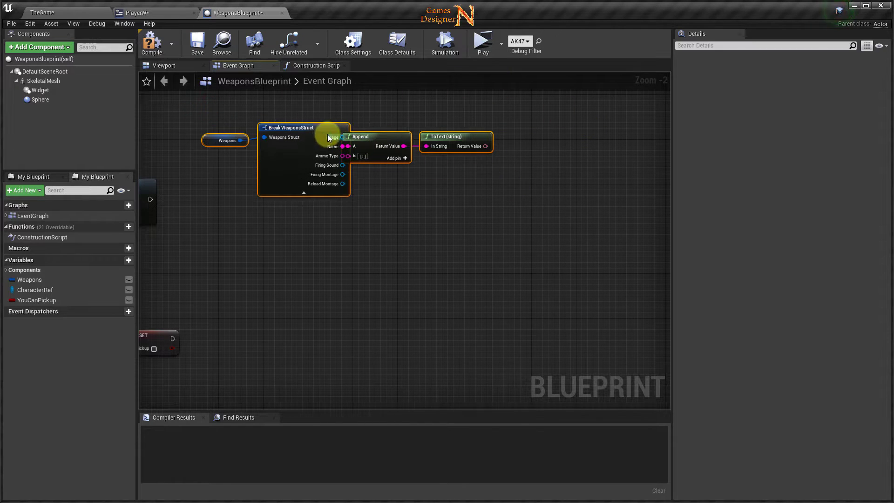
left_click_drag(326, 135, 309, 234)
right_click_drag(292, 199, 606, 198)
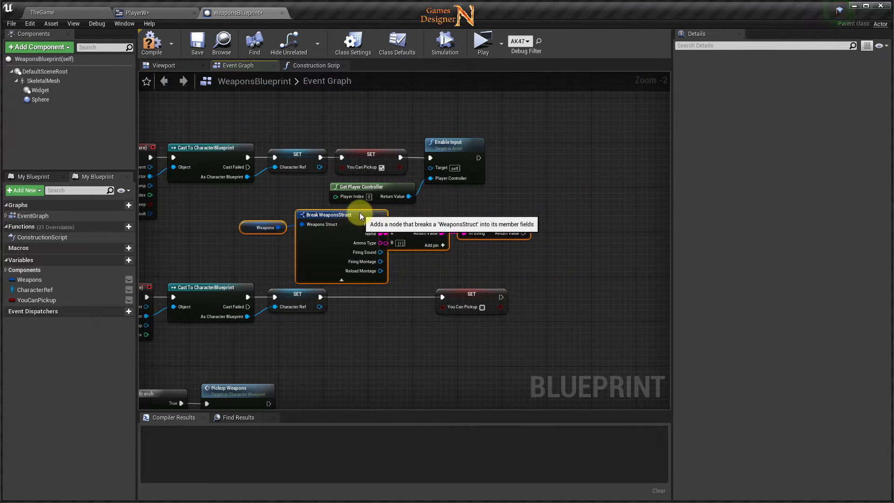
- Hide Break WeaponsStruct's unconnected pins, leaving only Name, under Get Player Controller
left_click_drag(578, 206, 351, 211)
left_click(354, 215)
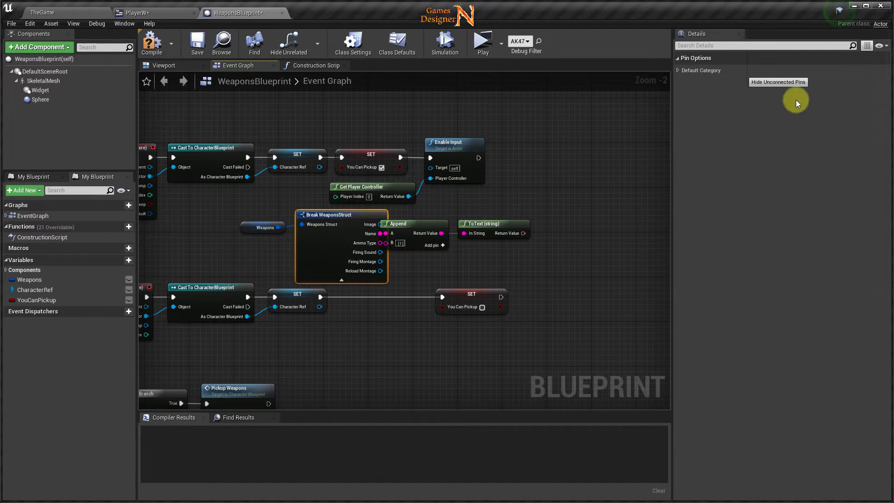
left_click(770, 82)
left_click_drag(355, 217, 355, 222)
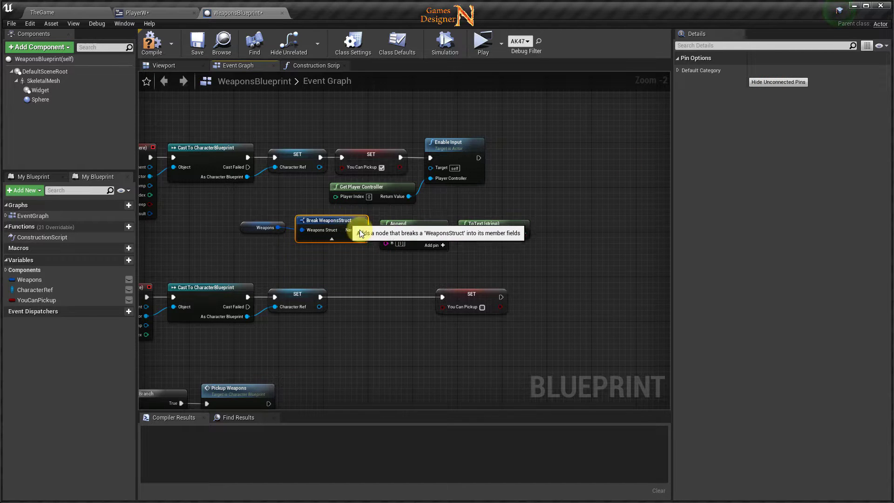
right_click_drag(536, 261, 669, 276)
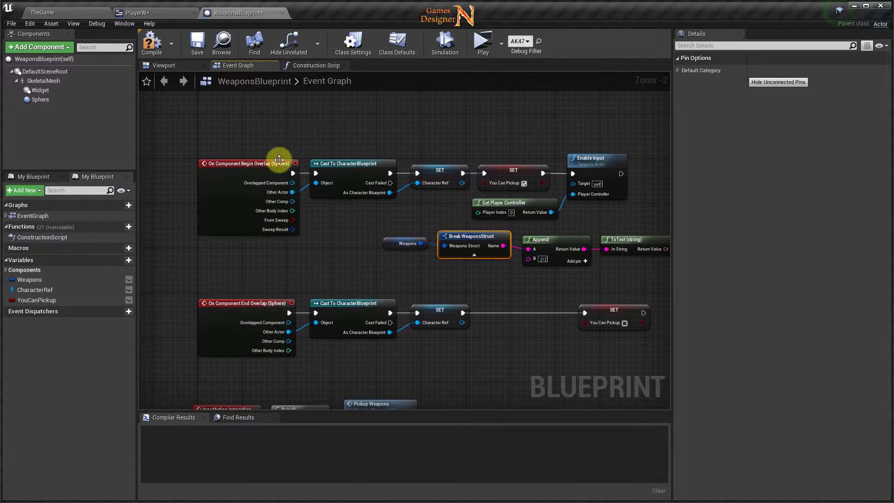
mouse_move(238, 122)
left_mouse_down()
mouse_move(591, 230)
mouse_move(638, 261)
mouse_move(614, 186)
left_mouse_up()
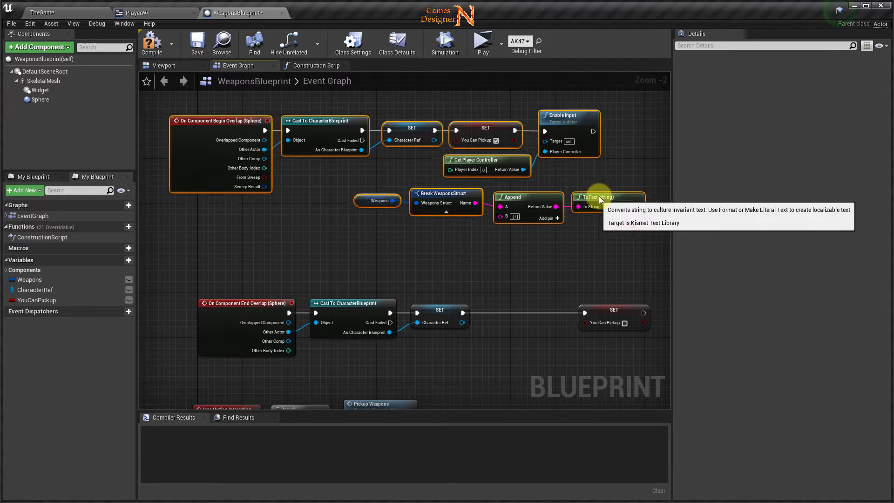
right_click_drag(577, 231, 502, 260)
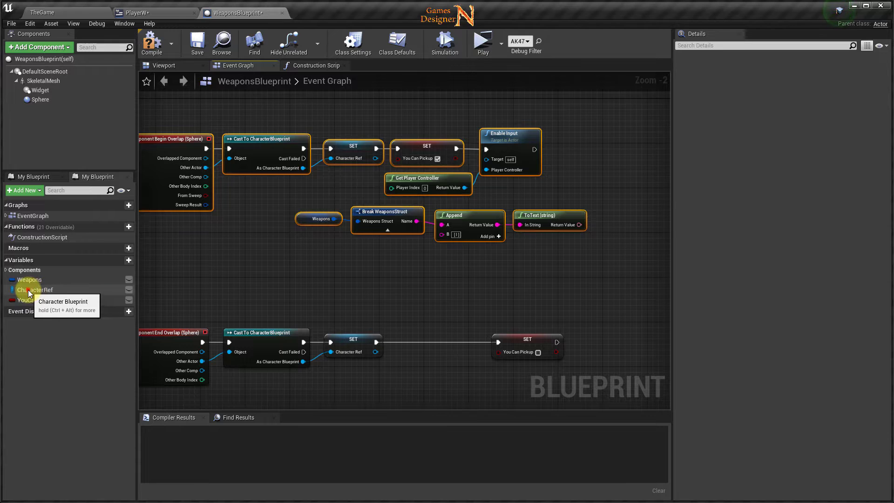
left_click_drag(29, 289, 435, 262)
- Get Player W from a Character Ref getter node
left_click(466, 271)
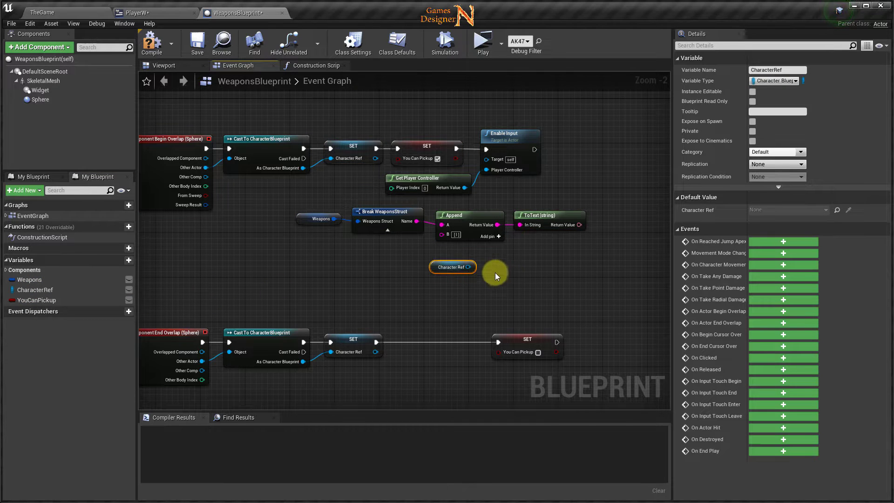
left_click_drag(468, 267, 499, 266)
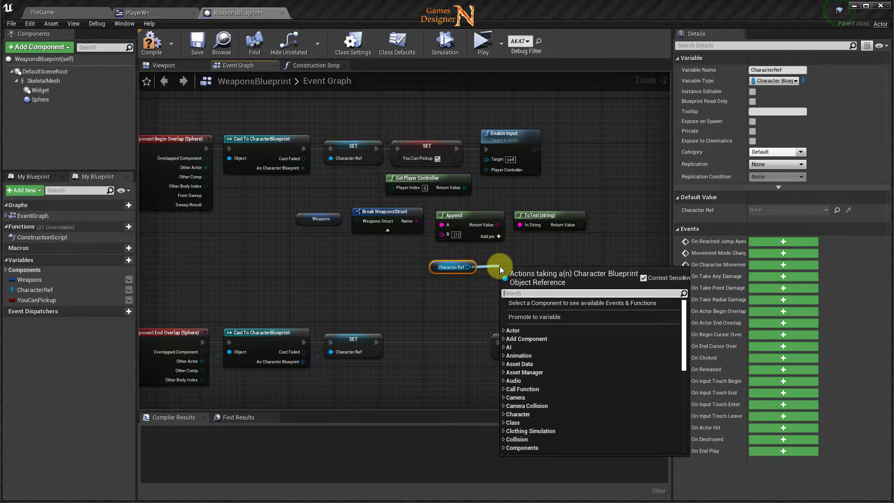
type("get")
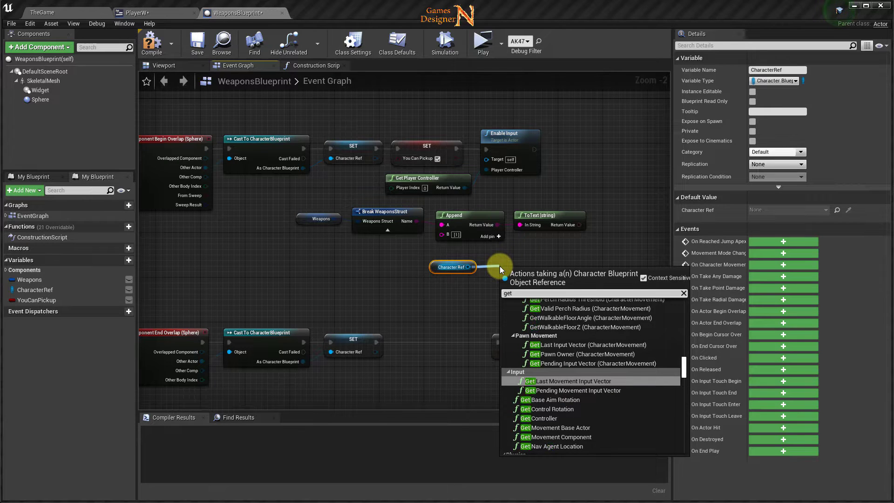
type(" player")
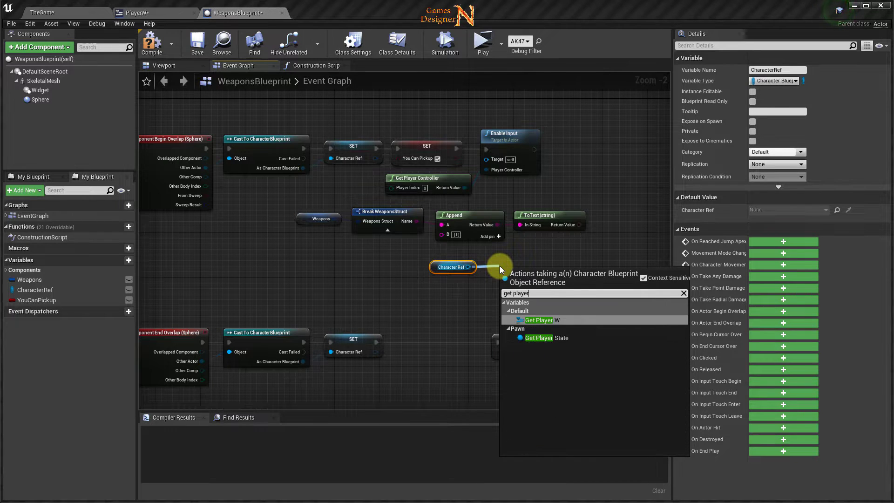
left_click(551, 321)
scroll(524, 268, "up", 2)
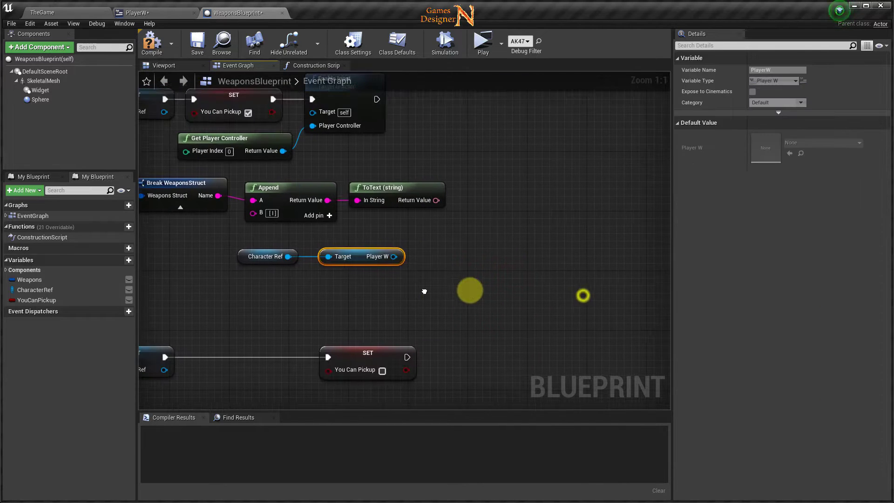
- Call Update Of Text on Player W after Enable Input, with ToText's result as In Text
left_click_drag(394, 257, 515, 159)
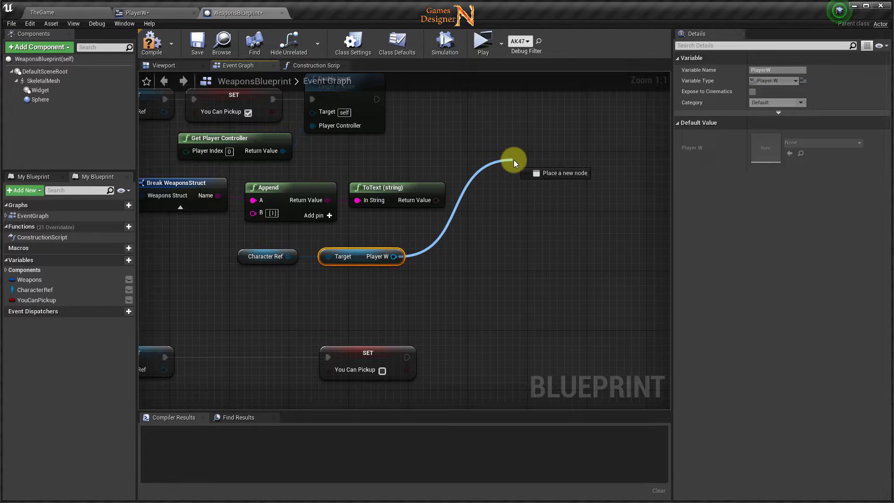
type("u")
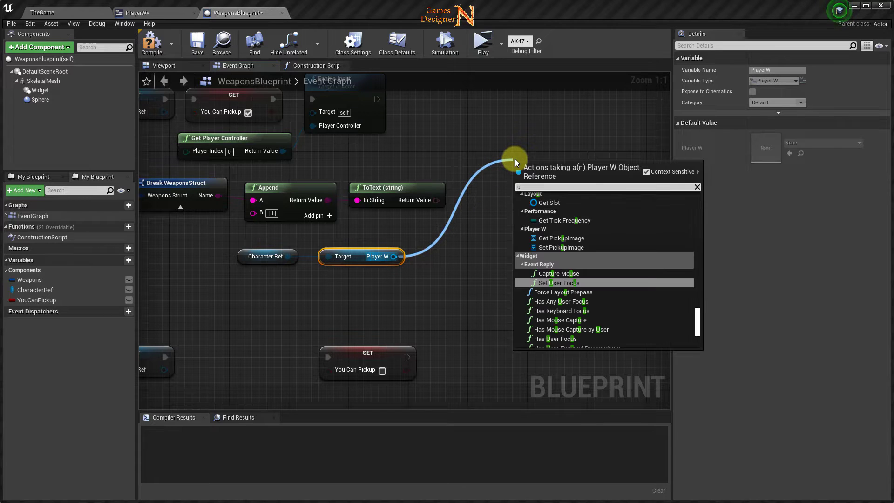
type("pda")
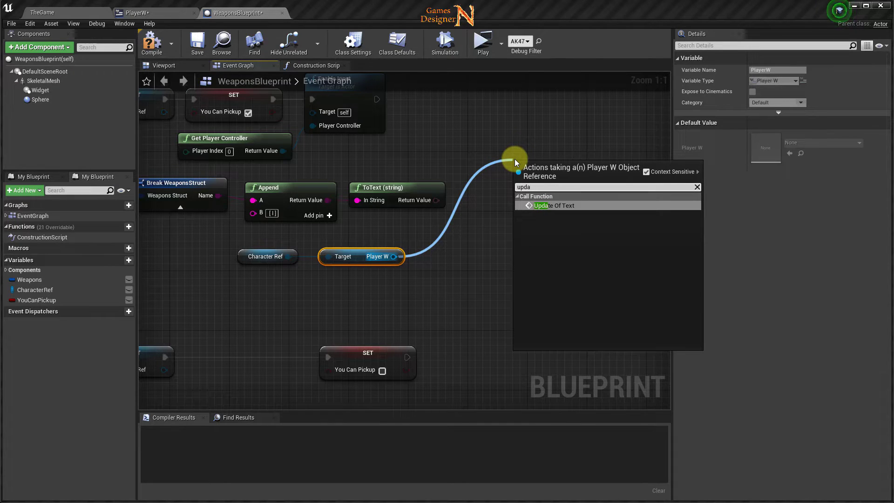
left_click(565, 206)
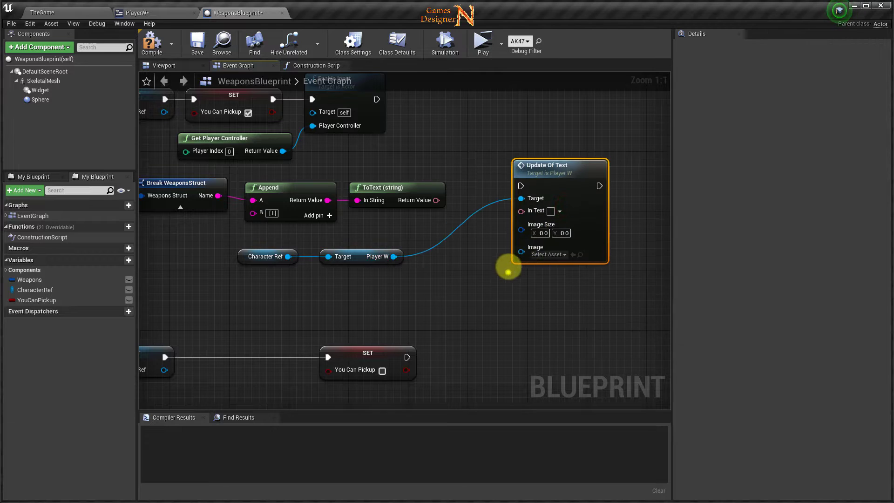
right_click_drag(509, 266, 511, 304)
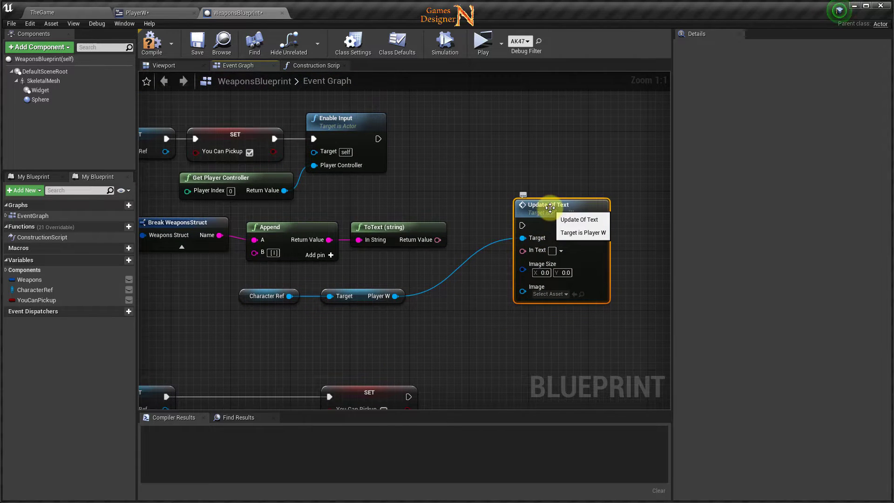
left_click_drag(546, 224, 543, 121)
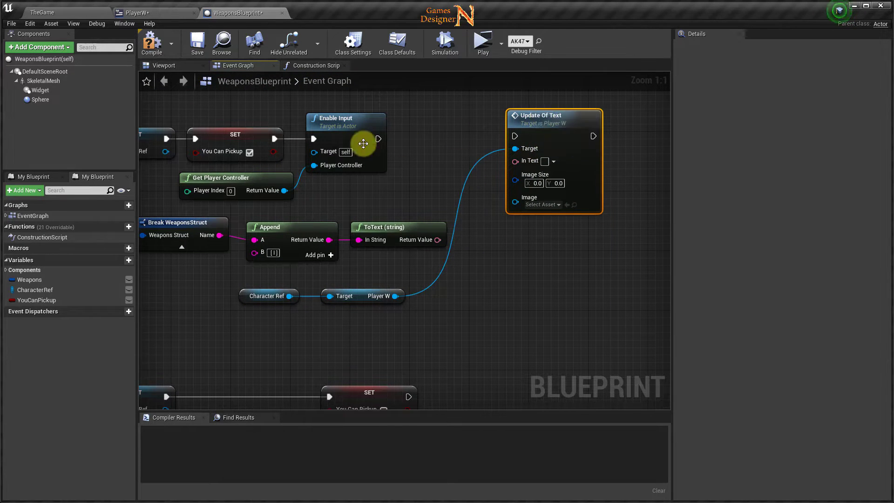
left_click_drag(378, 138, 515, 137)
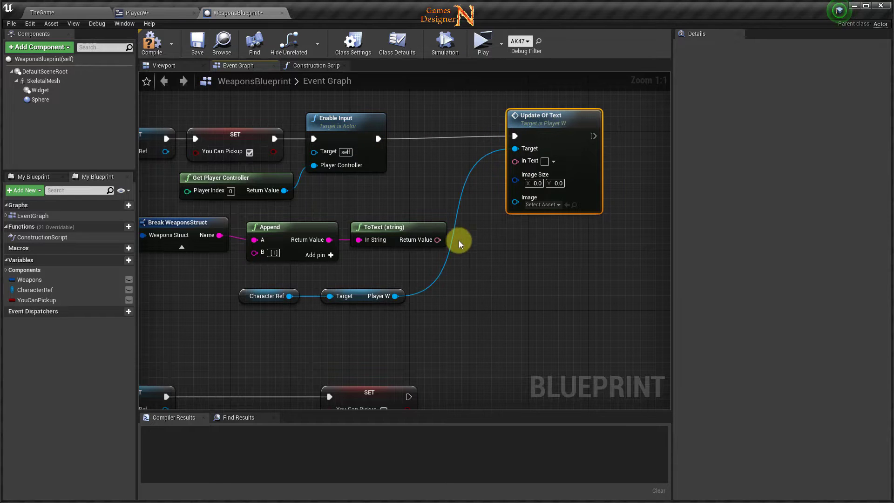
mouse_move(437, 240)
left_mouse_down()
mouse_move(493, 194)
mouse_move(515, 162)
left_mouse_up()
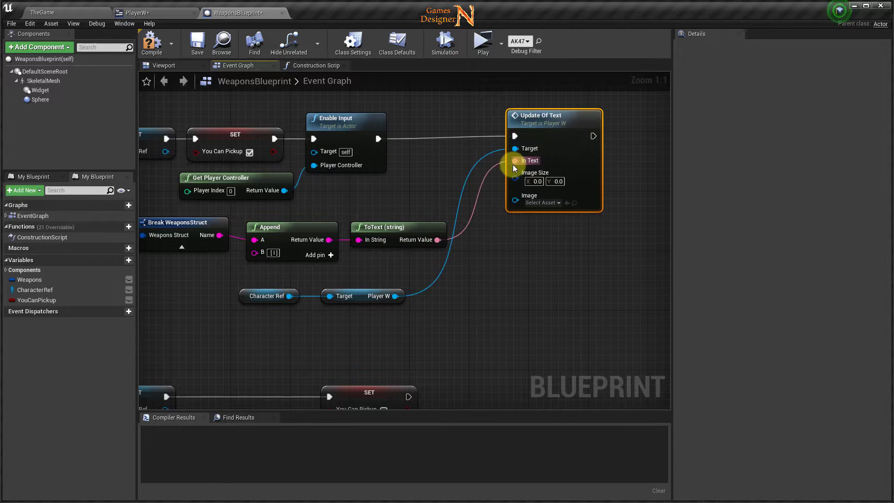
right_click_drag(482, 266, 629, 264)
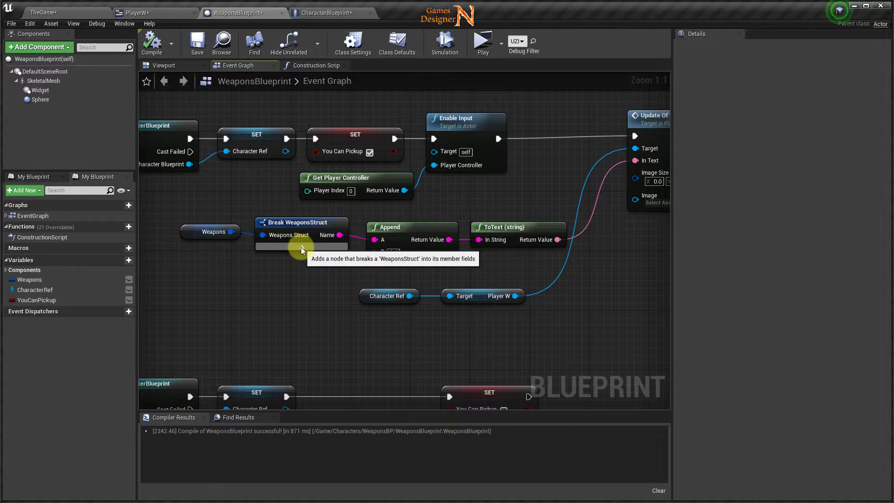
- Expose Image on Break WeaponsStruct and wire it into Update Of Text's Image input
left_click(300, 225)
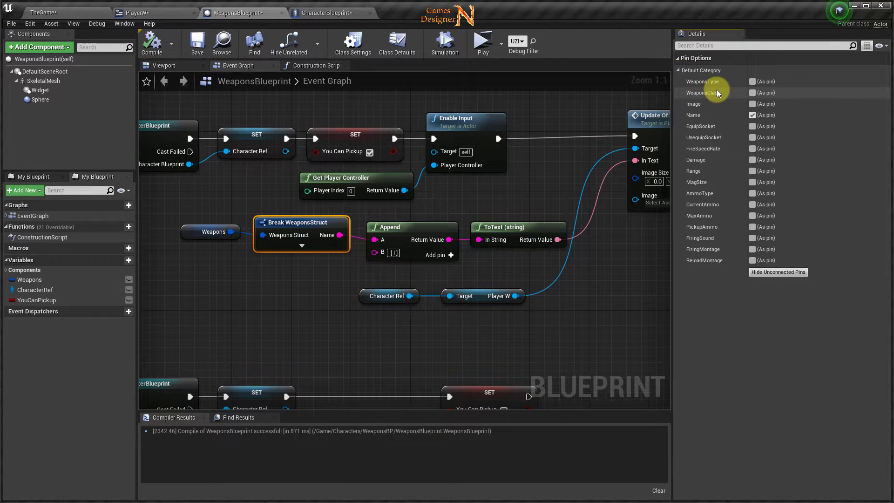
left_click(753, 104)
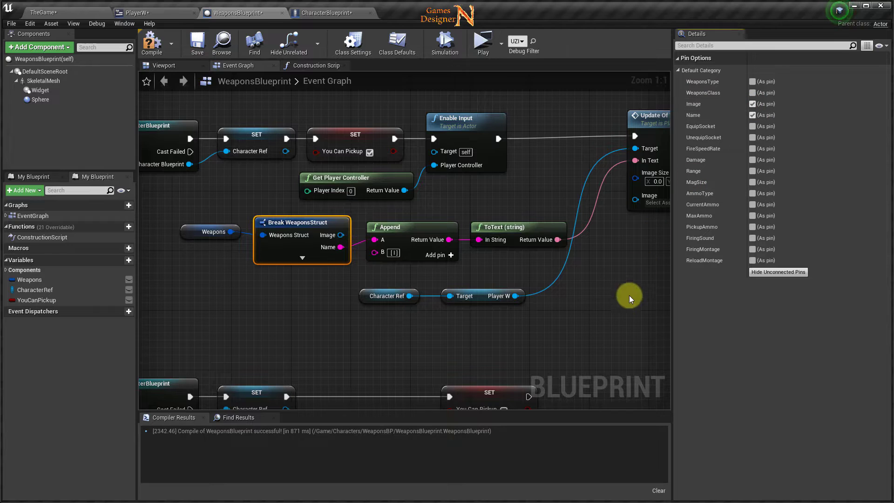
right_click_drag(629, 296, 477, 292)
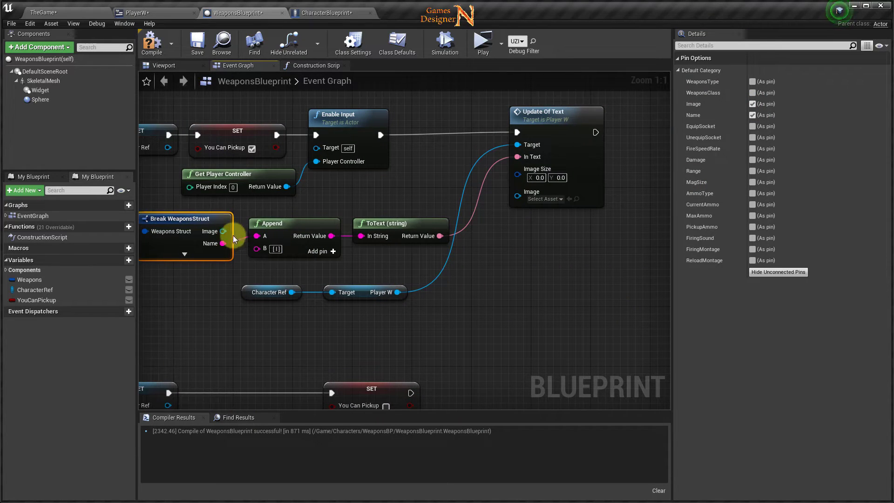
left_click_drag(223, 231, 515, 197)
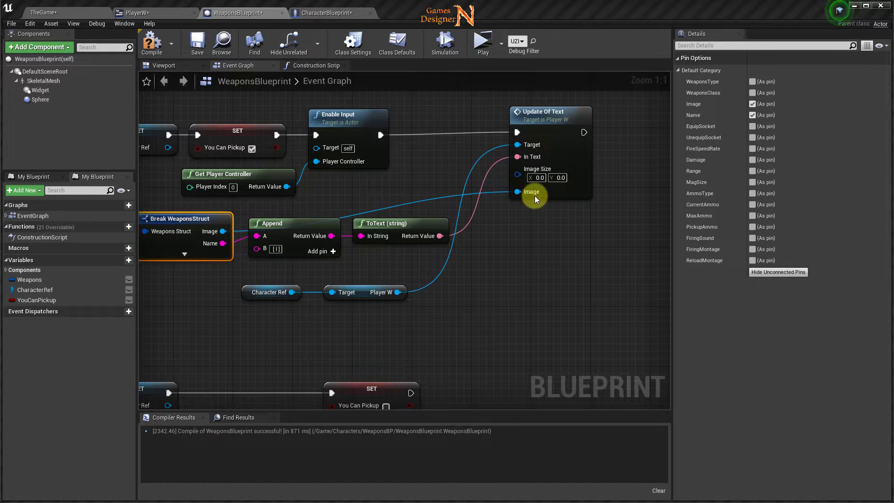
left_click(540, 178)
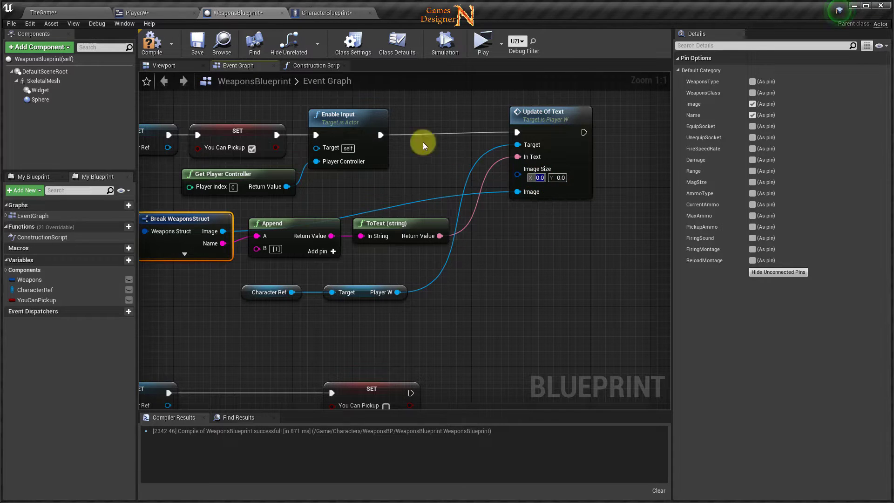
left_click(158, 15)
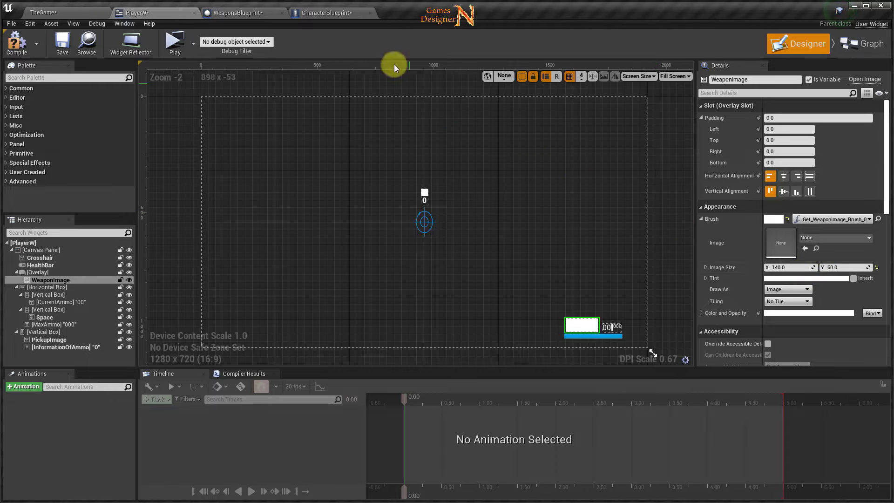
- In WeaponsBlueprint, set Update Of Text's Image Size to 140 by 60
left_click(258, 16)
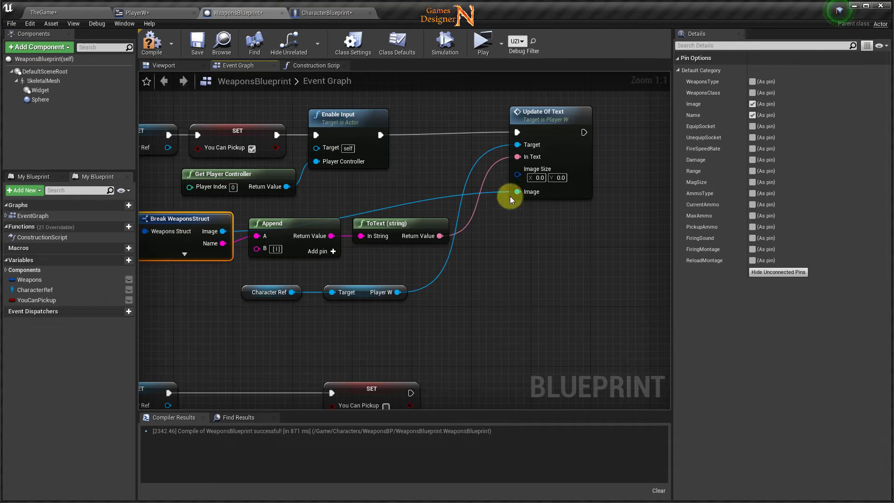
left_click(539, 177)
type("1")
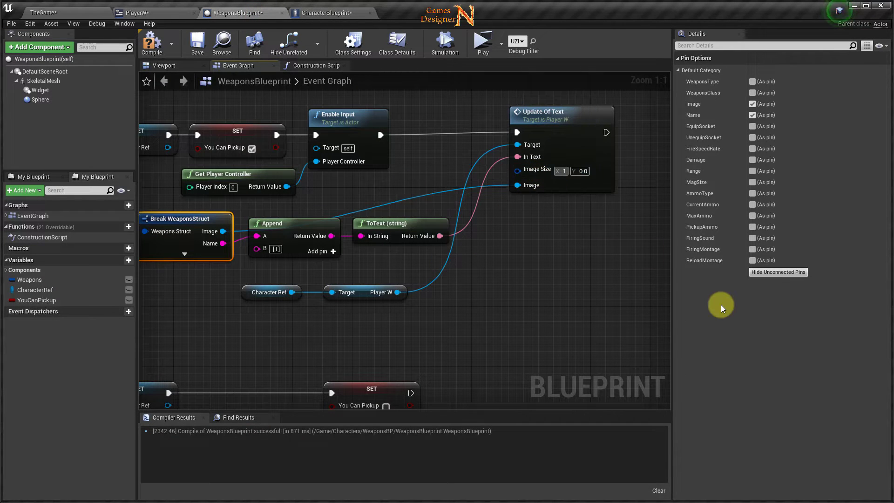
type("40")
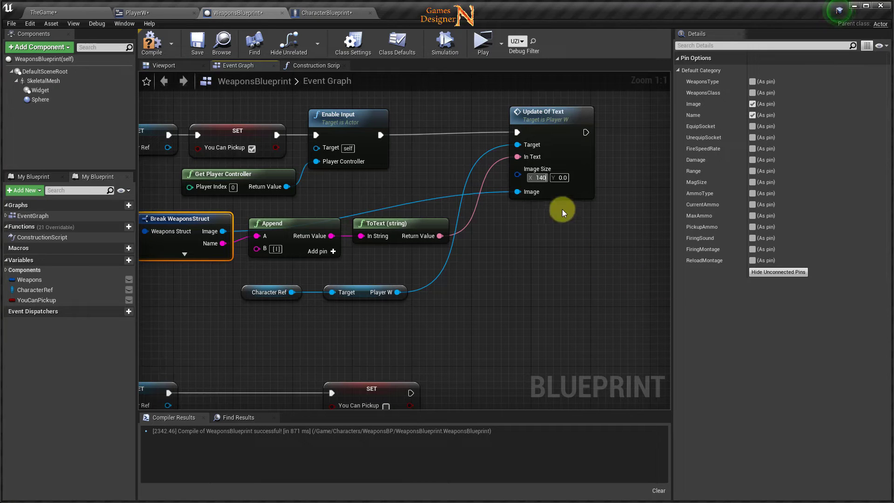
left_click(562, 180)
type("60")
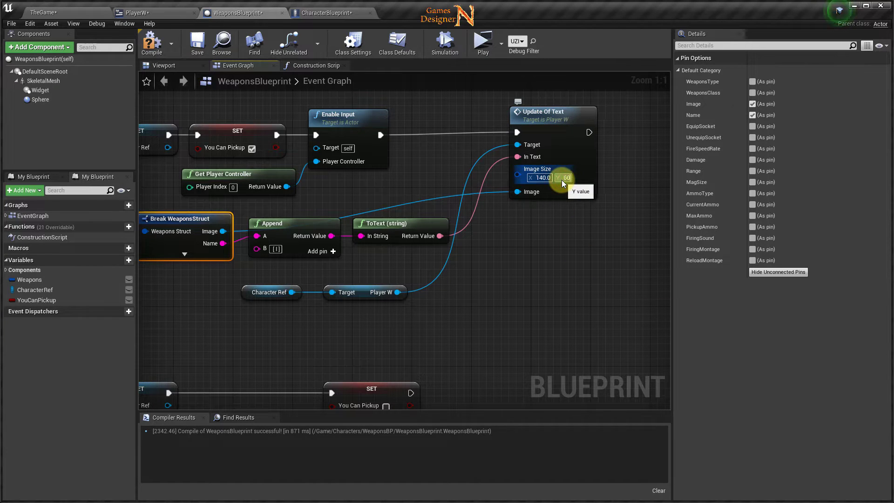
key("Return")
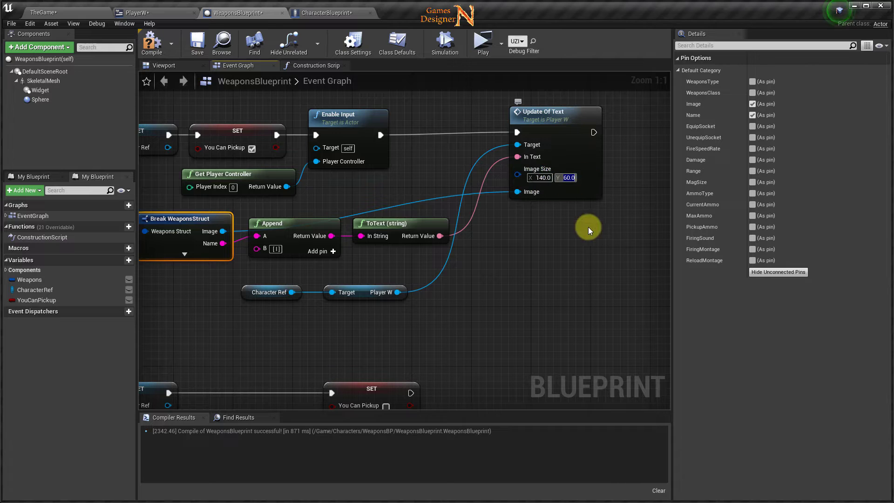
left_click(163, 11)
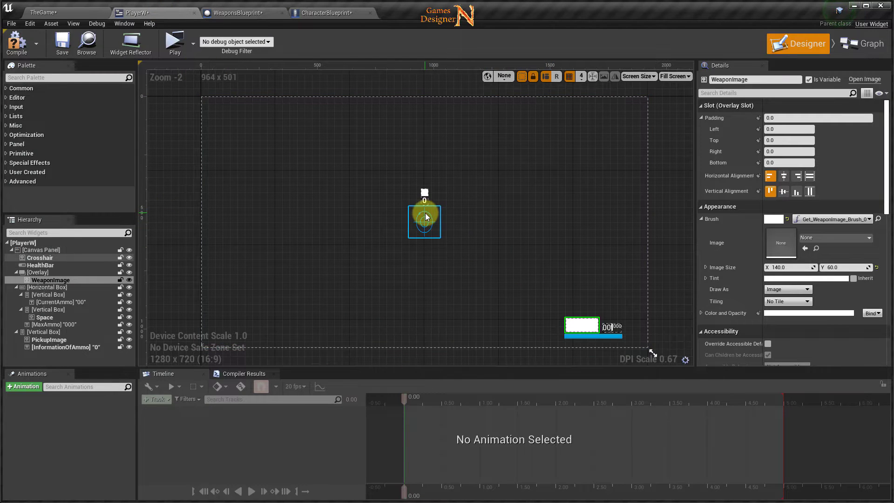
- Recolour the InformationOfAmmo text through its Font colour picker, with G and B at 0.96875
scroll(426, 213, "up", 7)
left_click(405, 164)
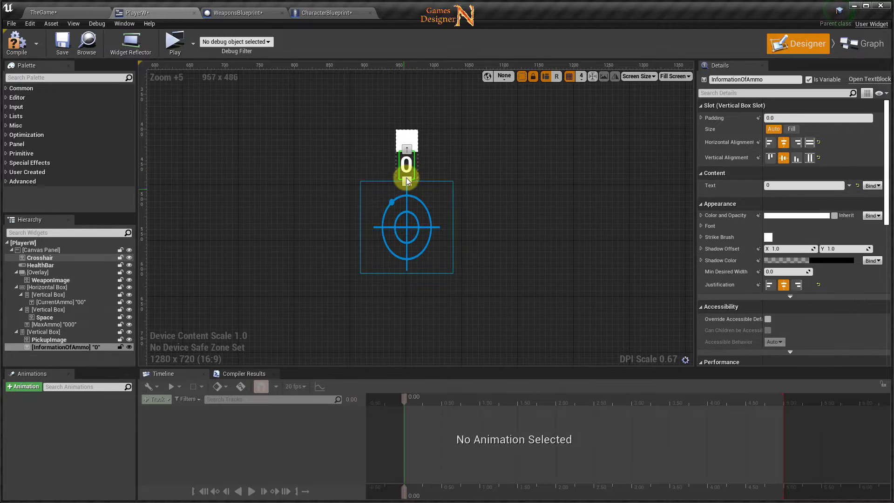
scroll(774, 236, "down", 2)
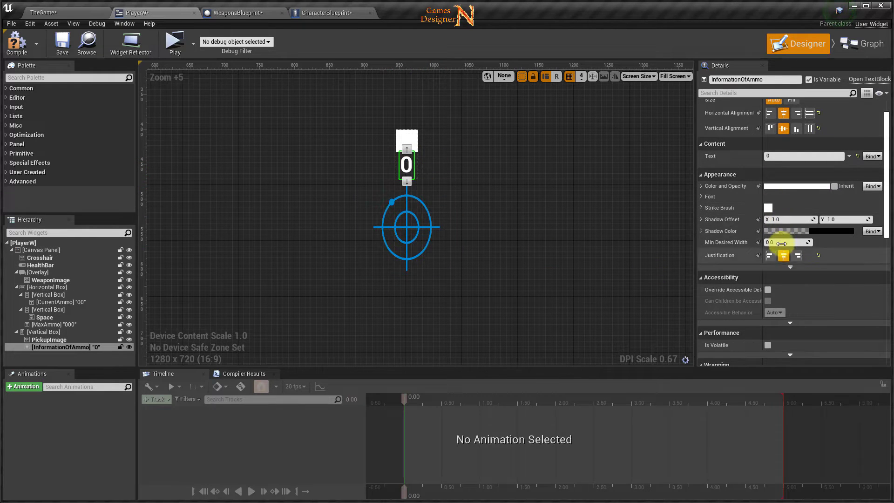
left_click(701, 196)
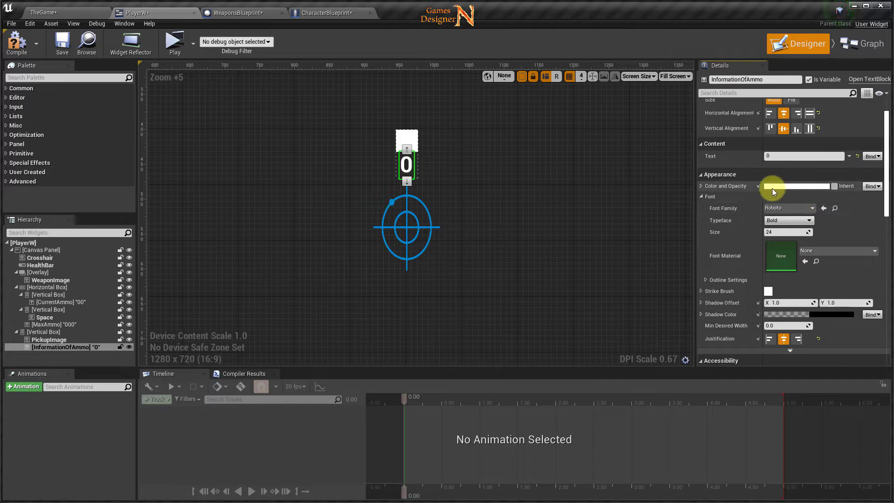
left_click(792, 188)
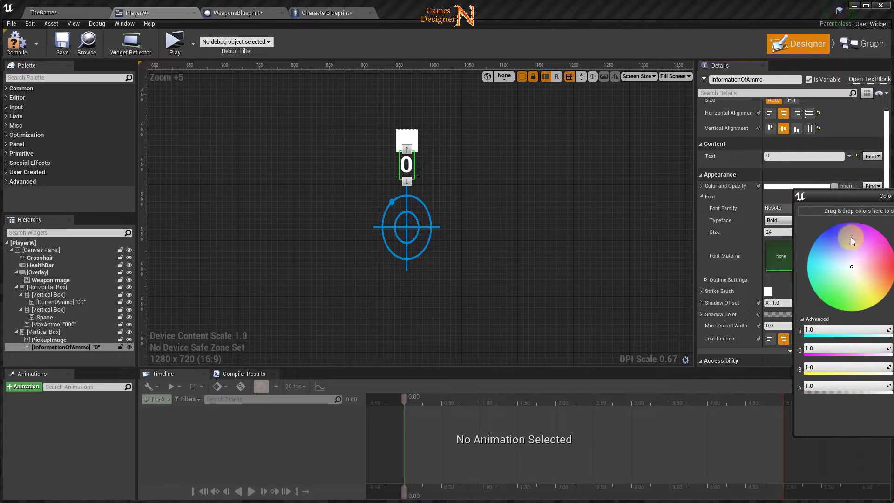
left_click_drag(824, 229, 853, 267)
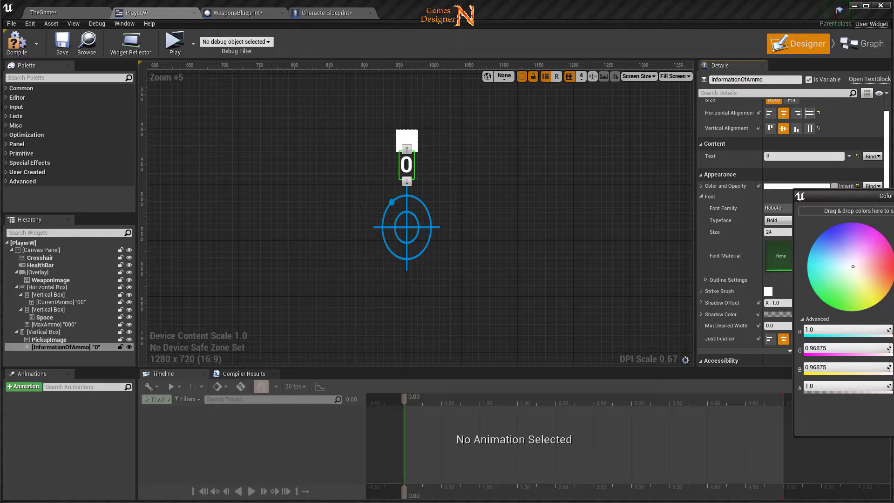
left_click(420, 177)
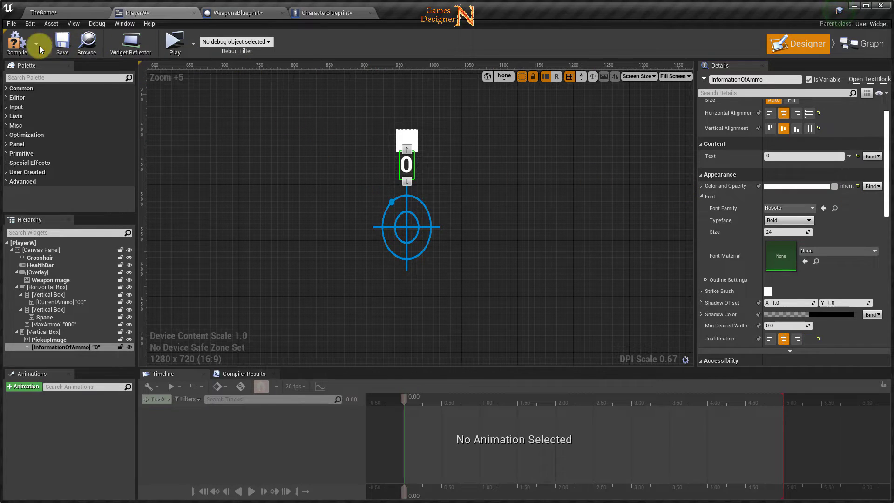
left_click(66, 15)
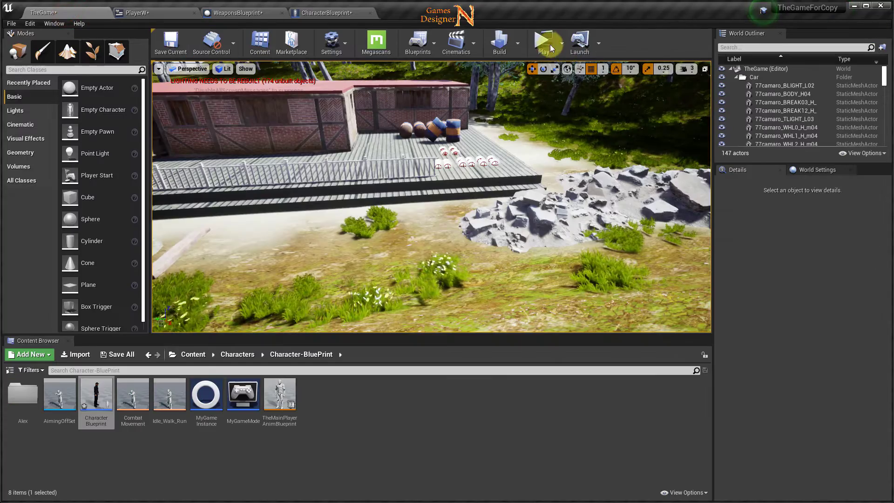
- Play-test the level, walking up to the AK47 pickup to check its label and image
key("alt+p")
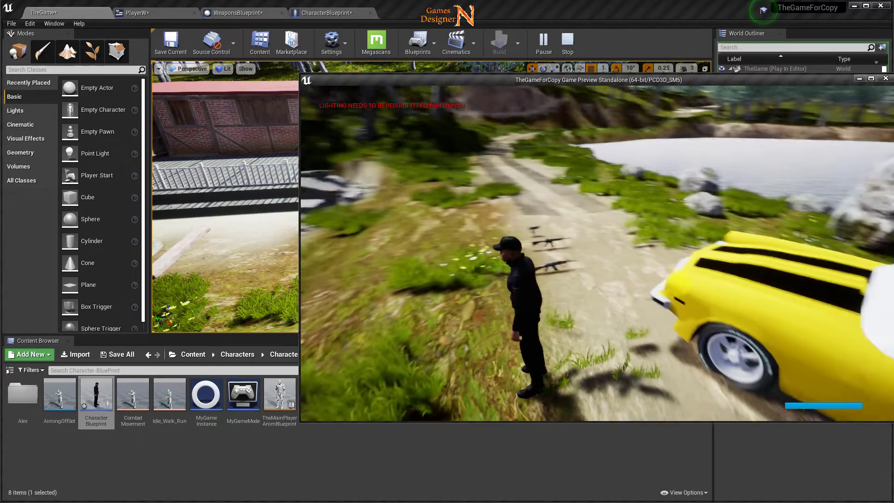
key("w")
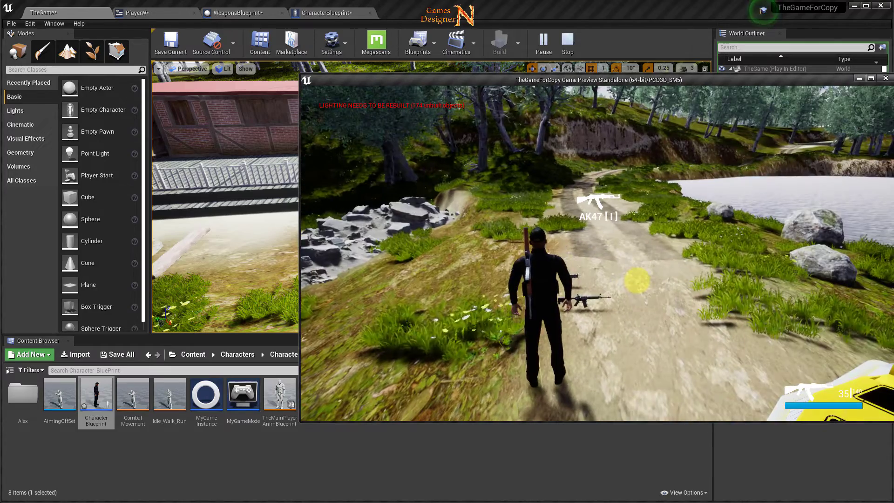
key("1")
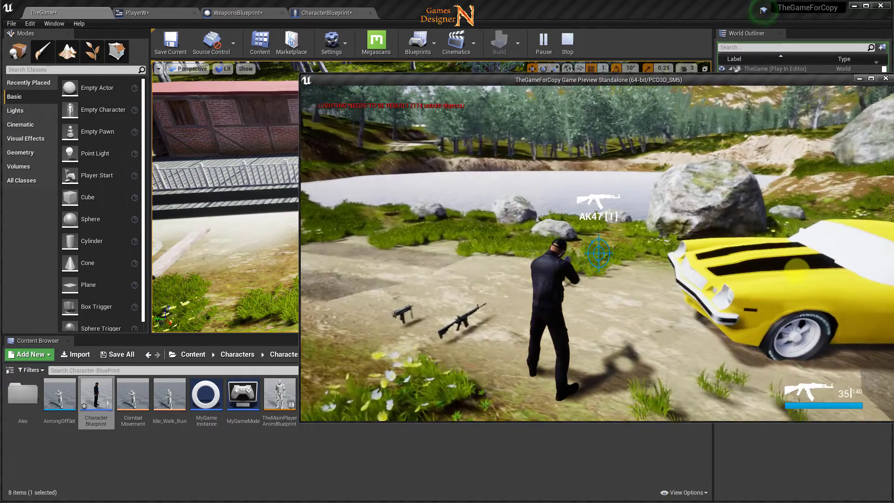
key("Escape")
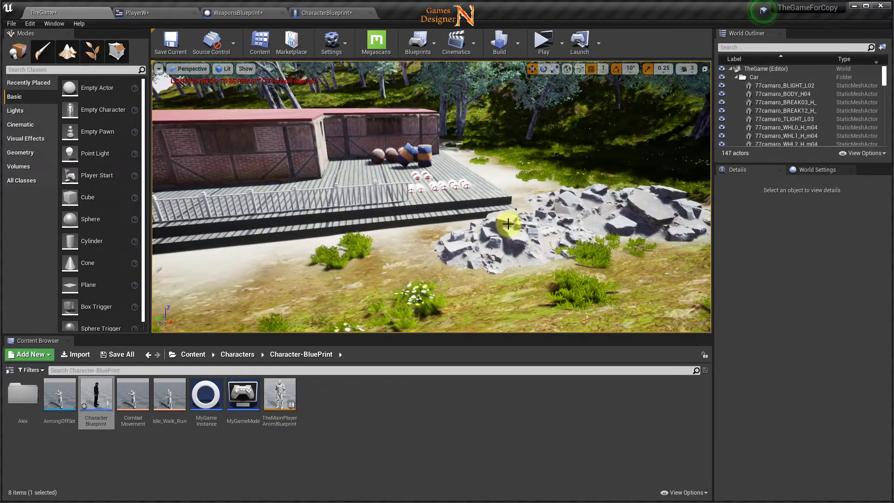
- In WeaponsBlueprint, delete the widget visibility nodes and connect DestroyComponent to the SET node
left_click(152, 12)
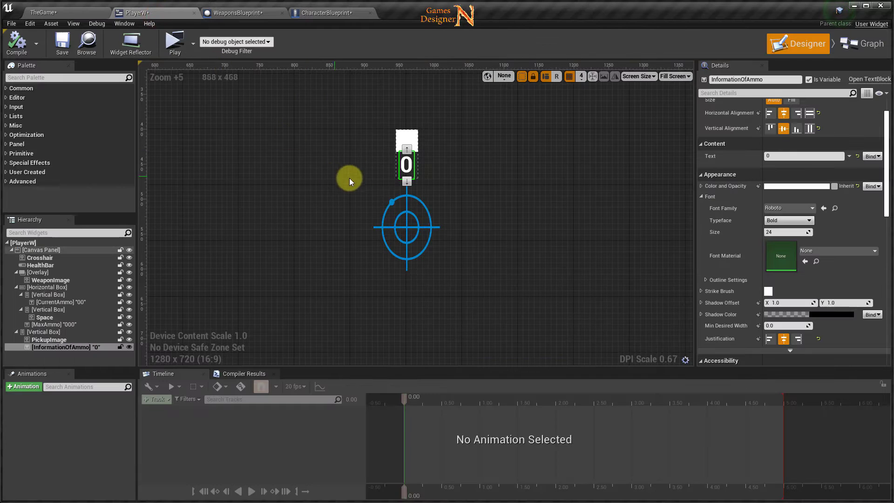
left_click(249, 14)
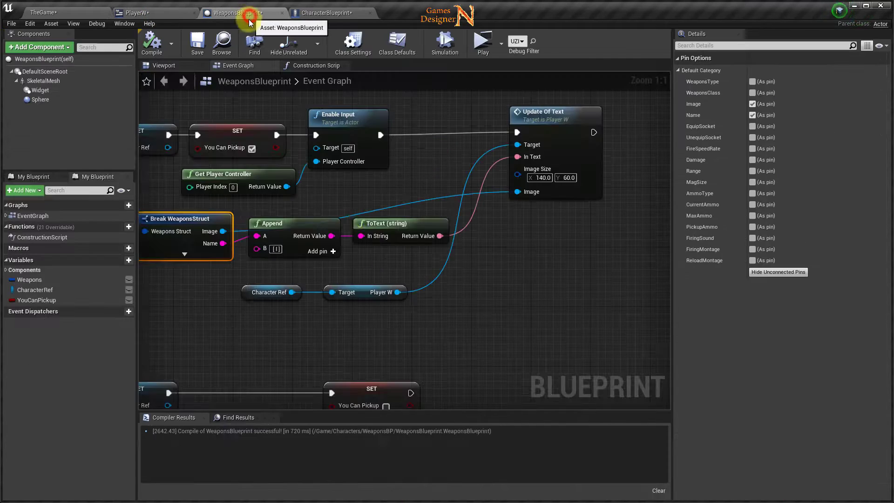
scroll(381, 335, "down", 3)
right_click(381, 335)
left_click(438, 365)
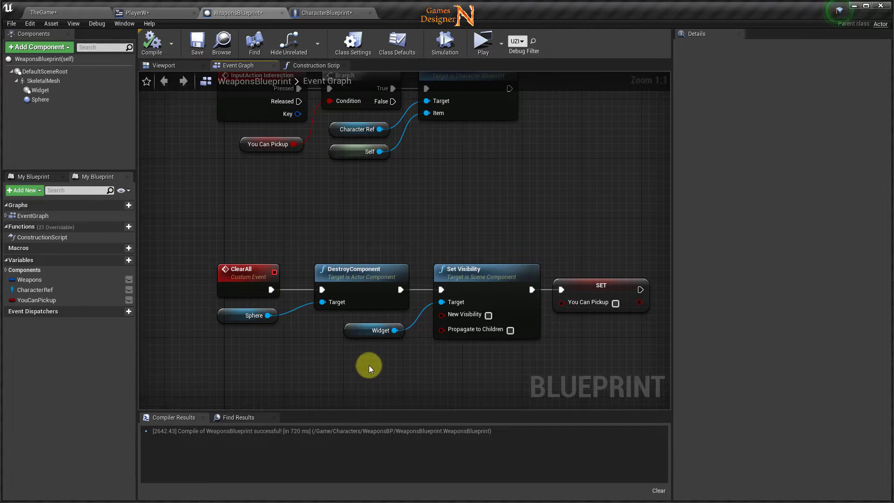
left_click_drag(373, 362, 446, 325)
key("Delete")
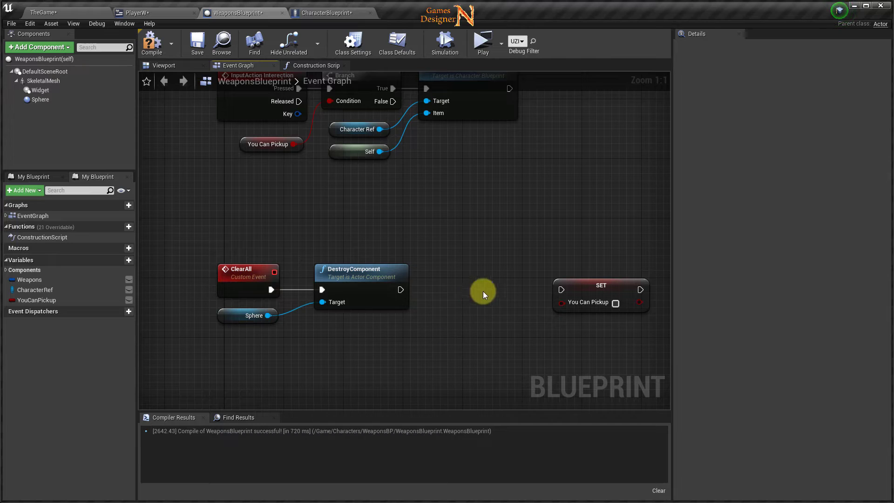
left_click_drag(401, 290, 559, 292)
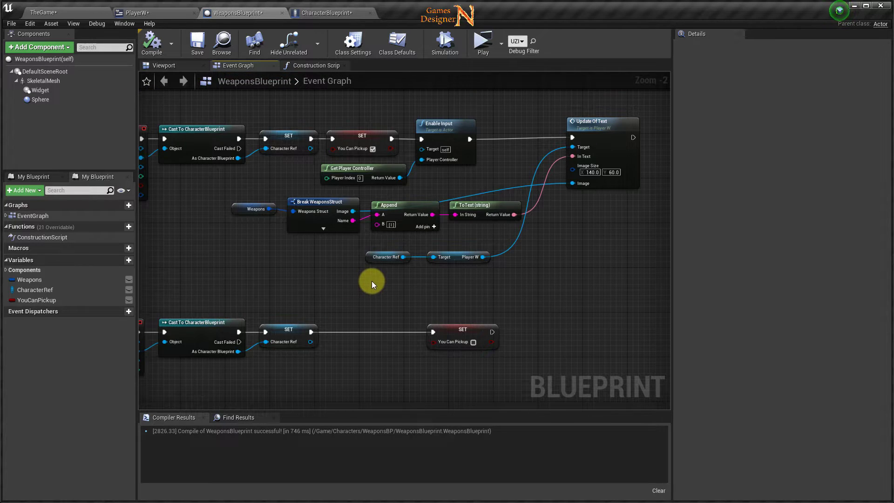
- Paste copies of Character Ref, Player W and Update Of Text after the lower SET node
left_click_drag(372, 281, 494, 250)
left_click_drag(588, 134, 603, 157, "ctrl")
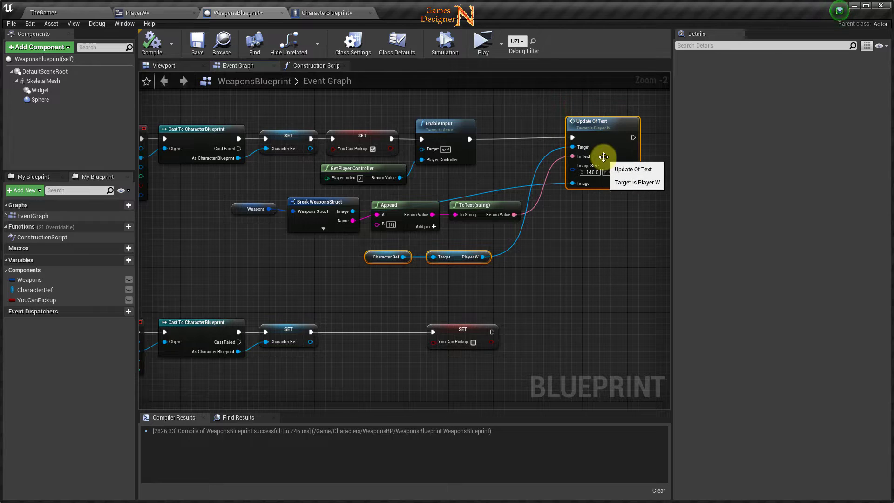
right_click_drag(545, 332, 541, 210)
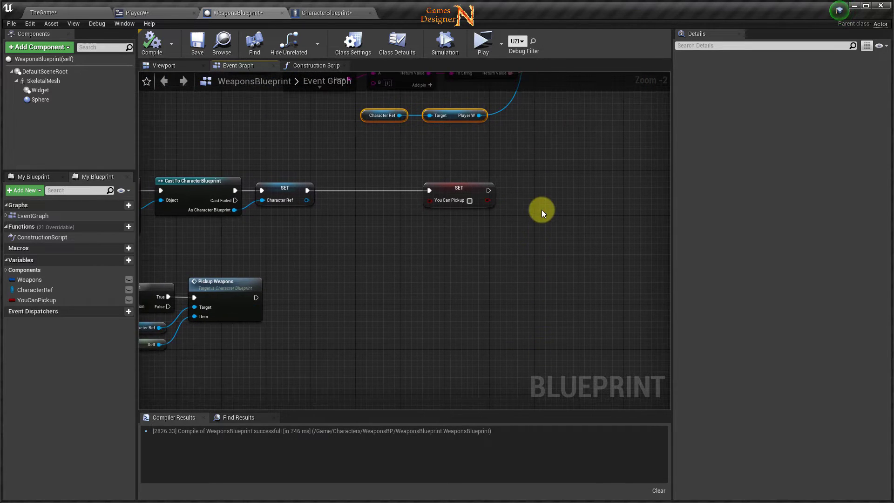
left_click(542, 211)
key("ctrl+v")
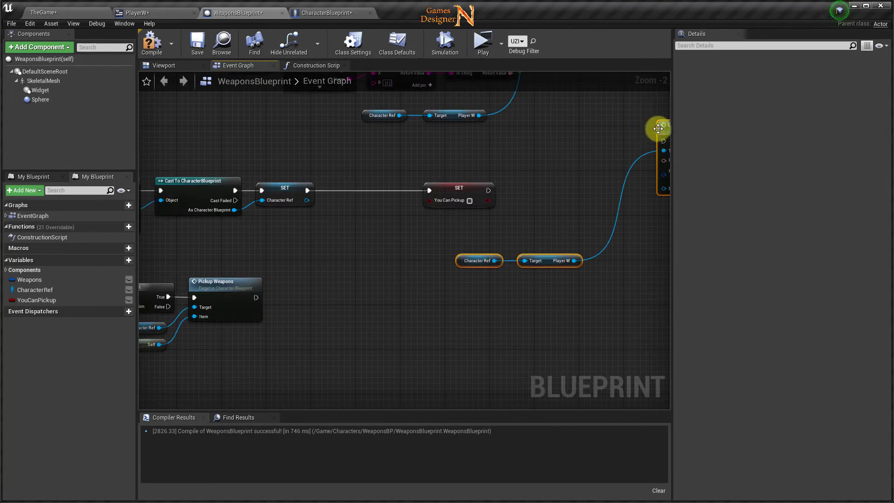
mouse_move(658, 129)
left_mouse_down()
mouse_move(525, 179)
mouse_move(528, 192)
left_mouse_up()
scroll(525, 246, "up", 2)
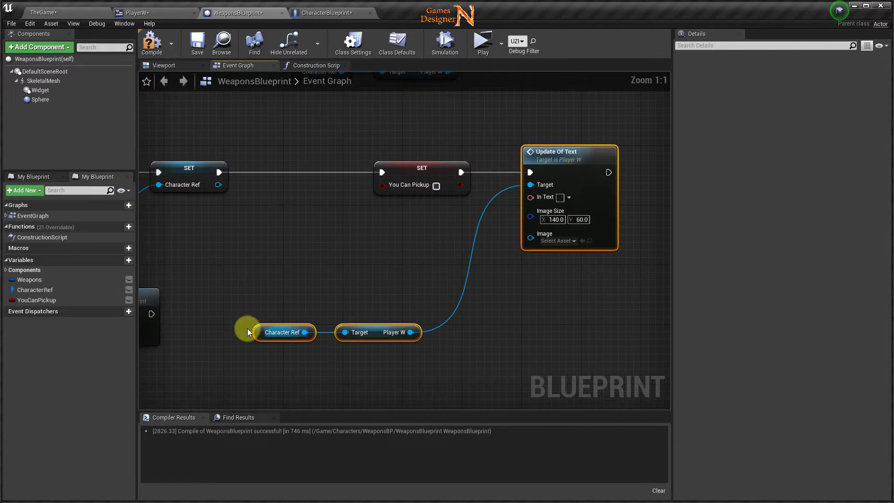
left_click_drag(248, 306, 435, 395)
left_click_drag(372, 340, 347, 233)
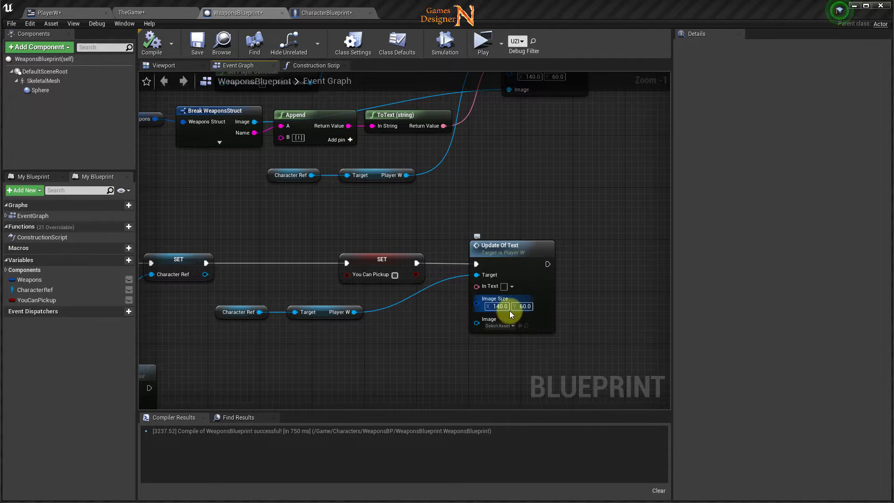
- Set the pasted Update Of Text node's Image Size to 0 by 0
left_click(444, 317)
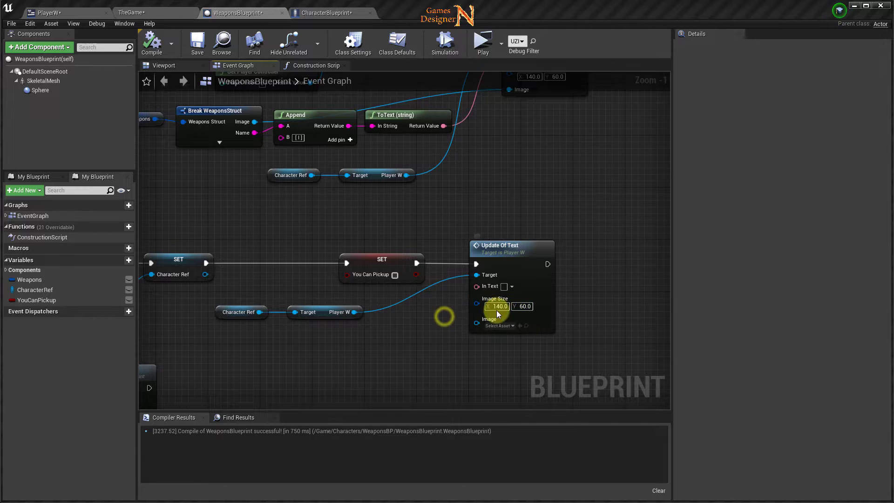
right_click_drag(496, 310, 557, 303)
left_click(558, 298)
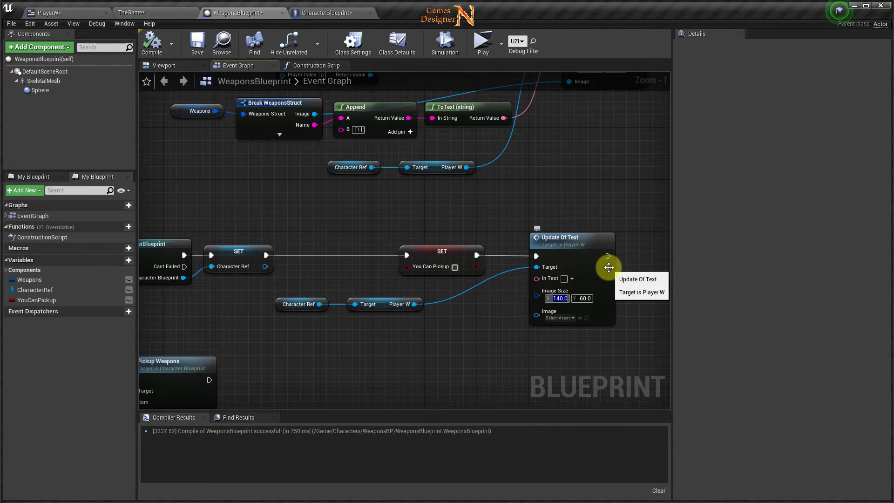
type("0.0")
key("Tab")
type("0")
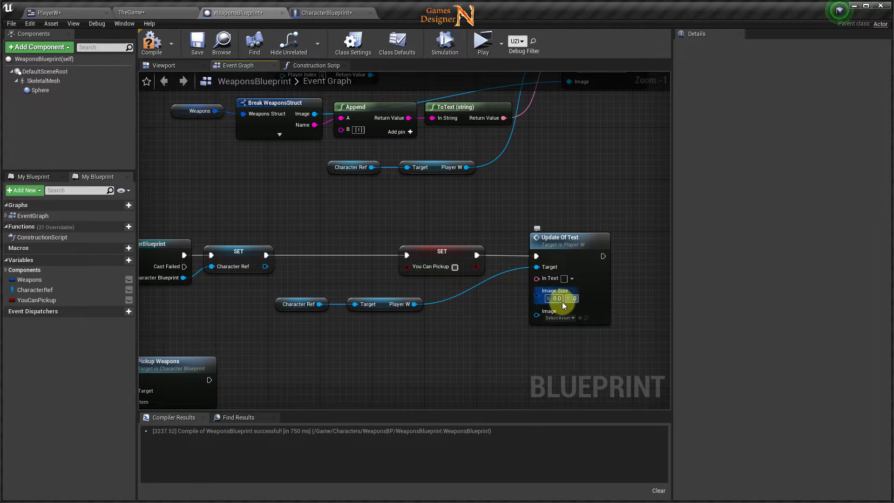
left_click(155, 54)
left_click(76, 11)
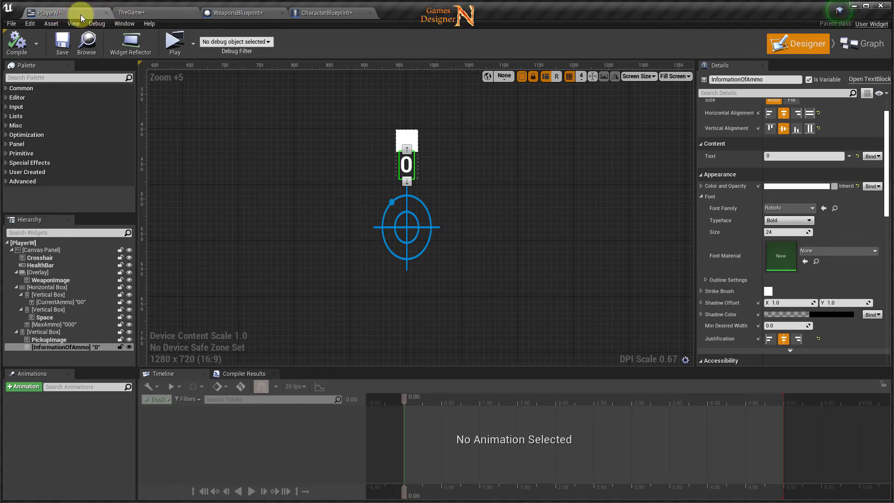
left_click_drag(80, 15, 167, 18)
- Play-test again, walking to the AK47 and picking it up with E
left_click(93, 14)
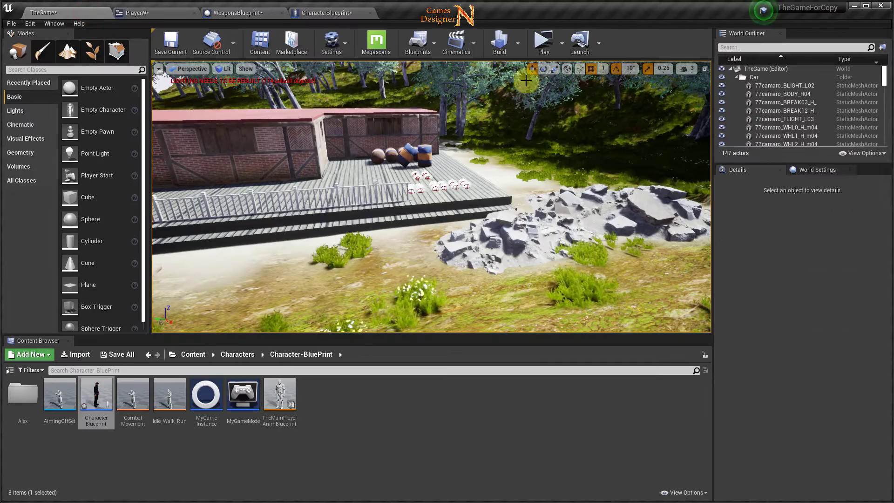
left_click(543, 42)
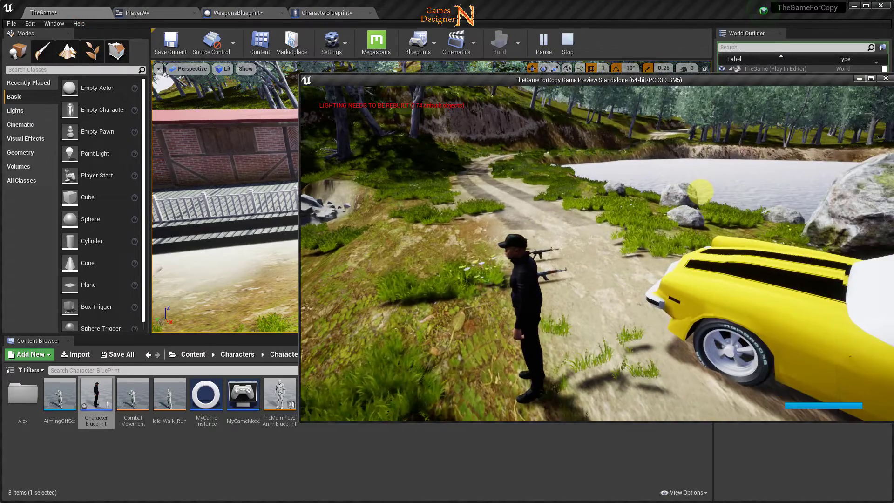
key("w")
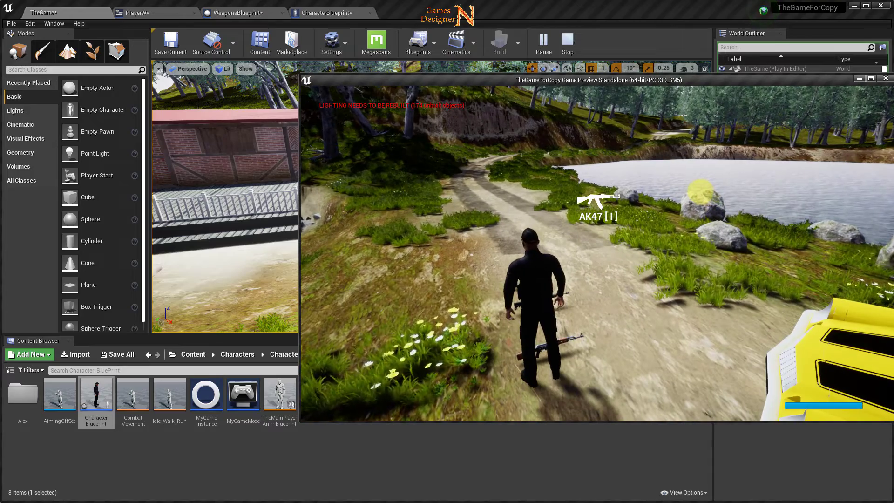
key("e")
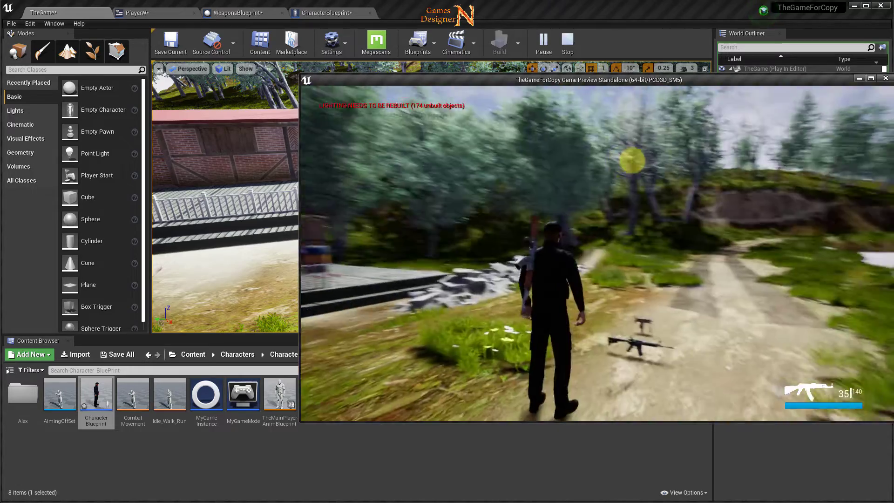
key("Escape")
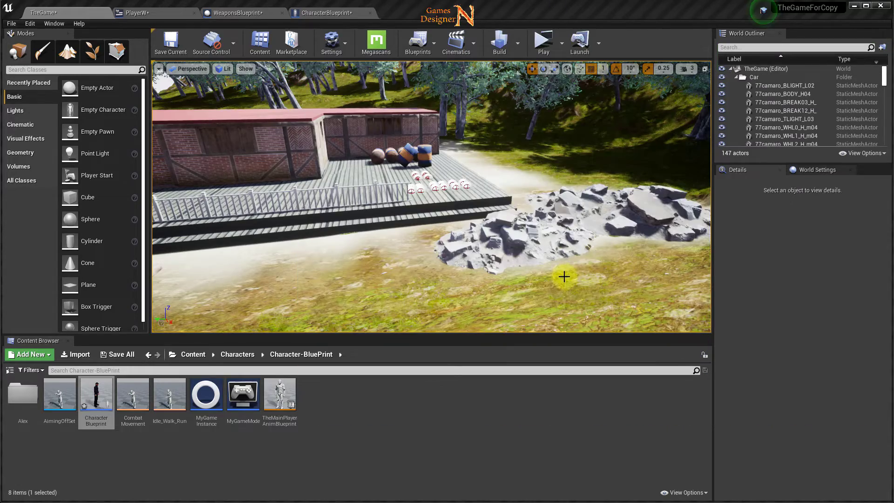
- Review WeaponsBlueprint's node chains, then open PickupMasterBlueprint from the PickUpBP folder
left_click(245, 15)
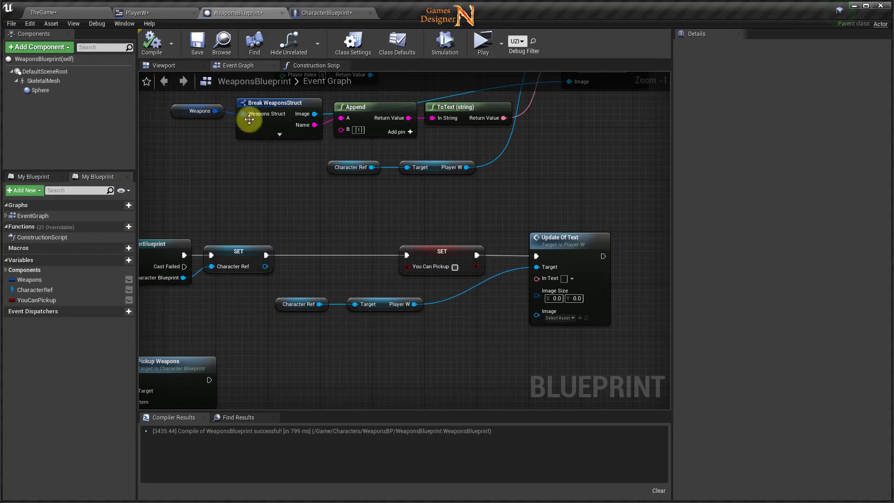
right_click_drag(348, 217, 325, 359)
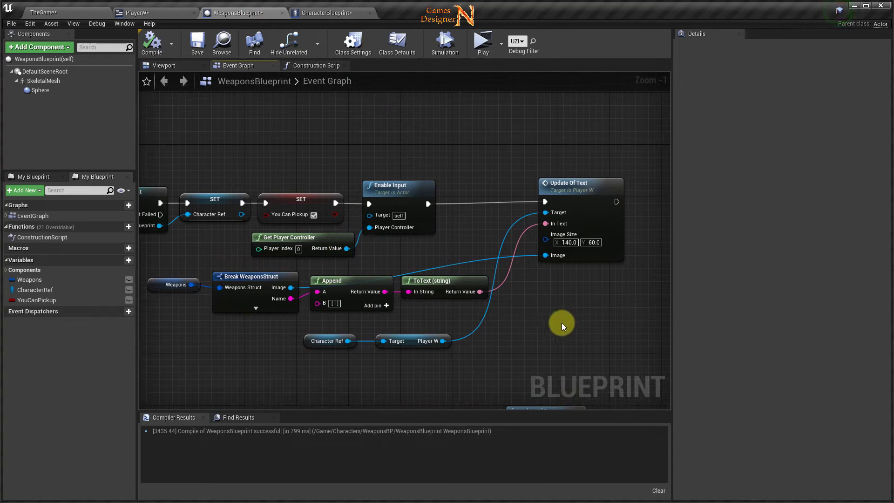
right_click_drag(563, 327, 517, 305)
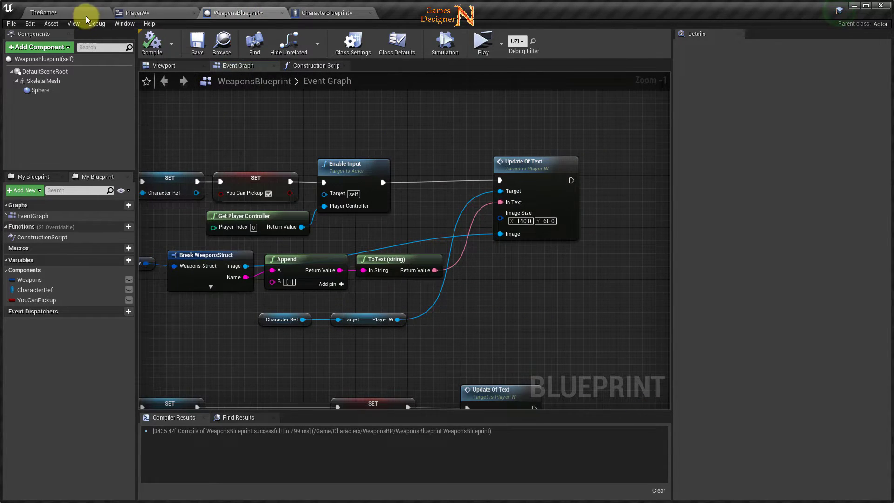
left_click(86, 19)
left_click(246, 354)
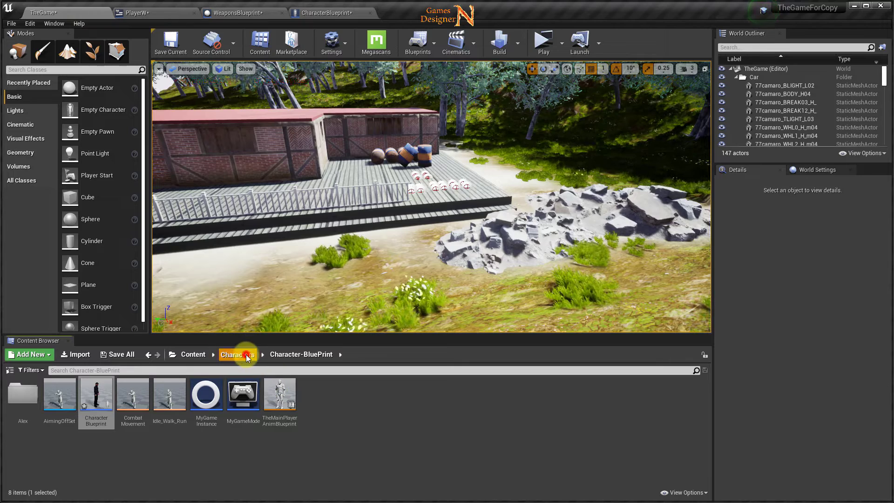
double_click(212, 404)
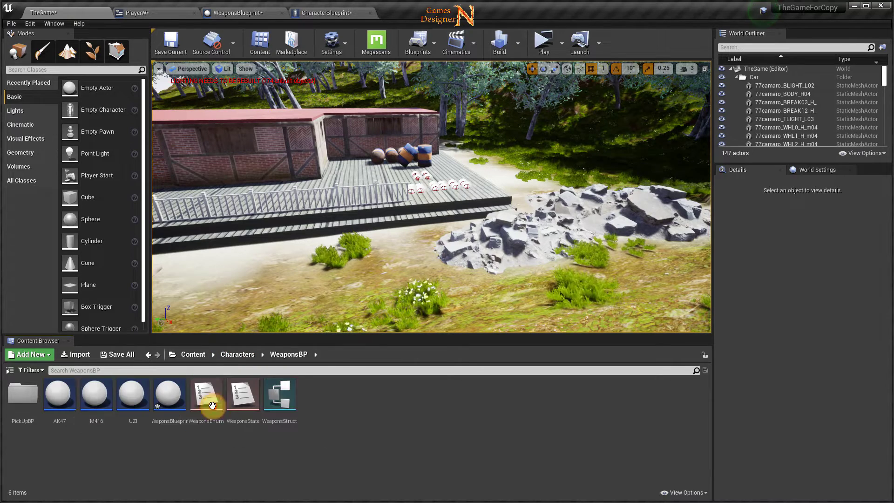
double_click(22, 396)
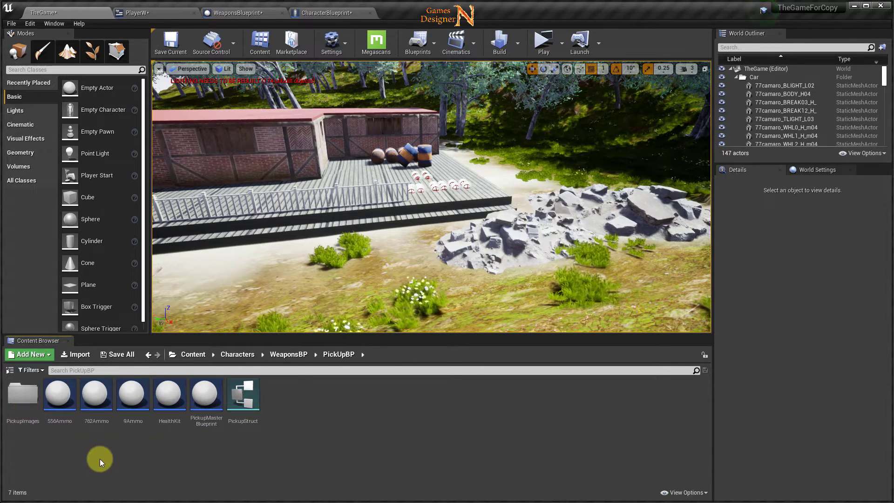
left_click(207, 402)
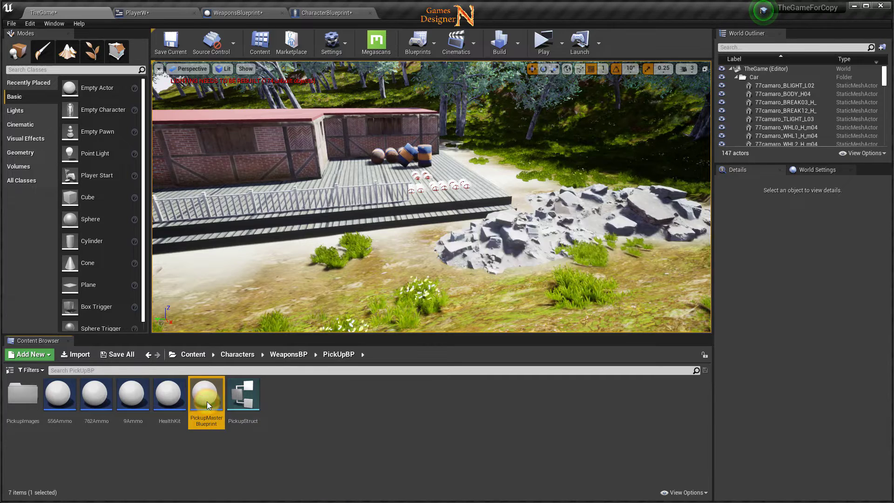
double_click(207, 402)
- Rearrange PickupMasterBlueprint's overlap chains, moving the begin-overlap chain up and left
mouse_move(356, 323)
right_mouse_down()
mouse_move(406, 410)
mouse_move(363, 360)
right_mouse_up()
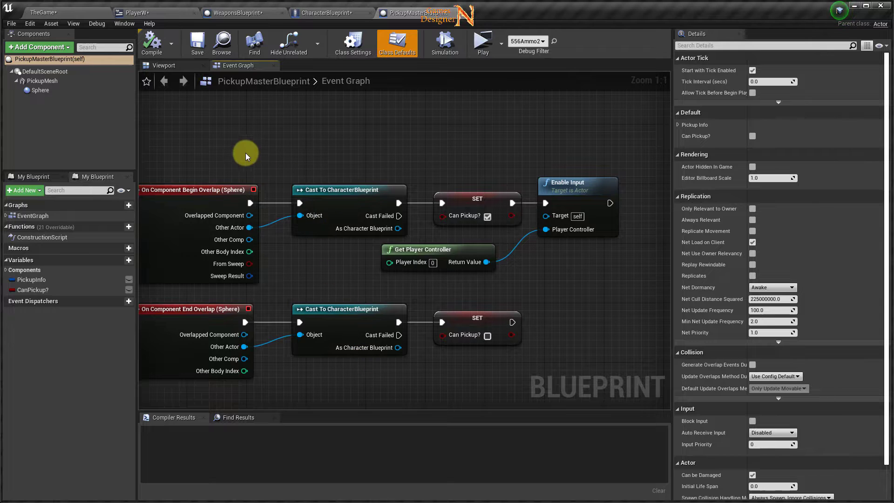
right_click_drag(245, 153, 351, 150)
scroll(350, 150, "down", 5)
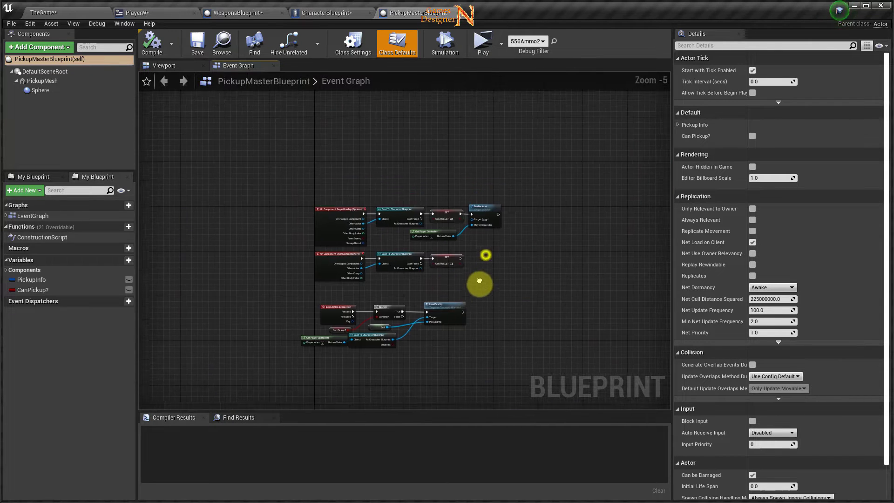
scroll(410, 286, "up", 3)
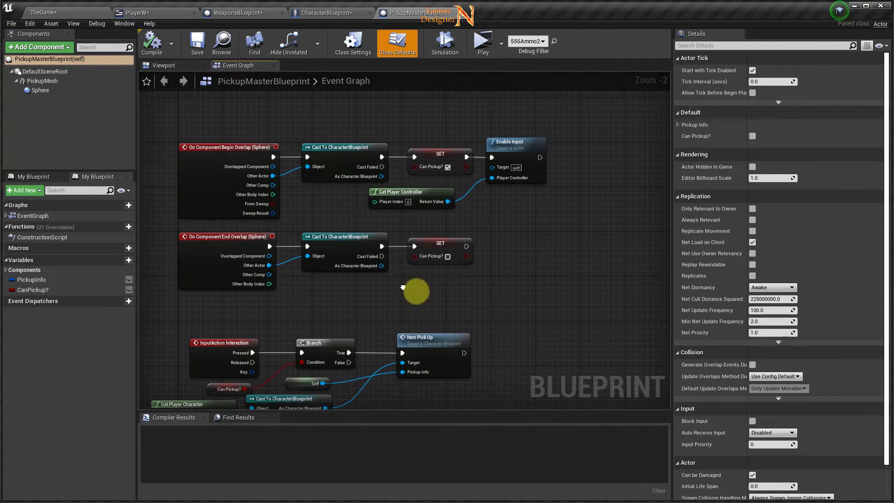
right_click_drag(403, 287, 400, 279)
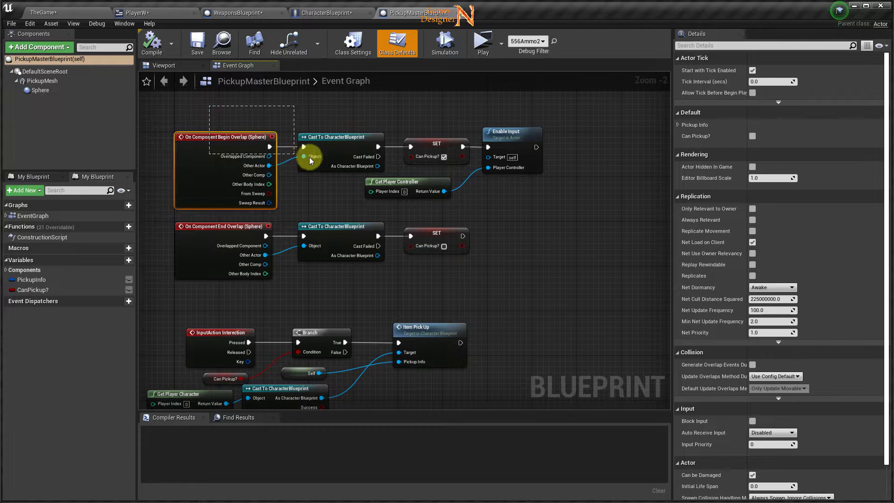
left_click_drag(424, 164, 501, 179)
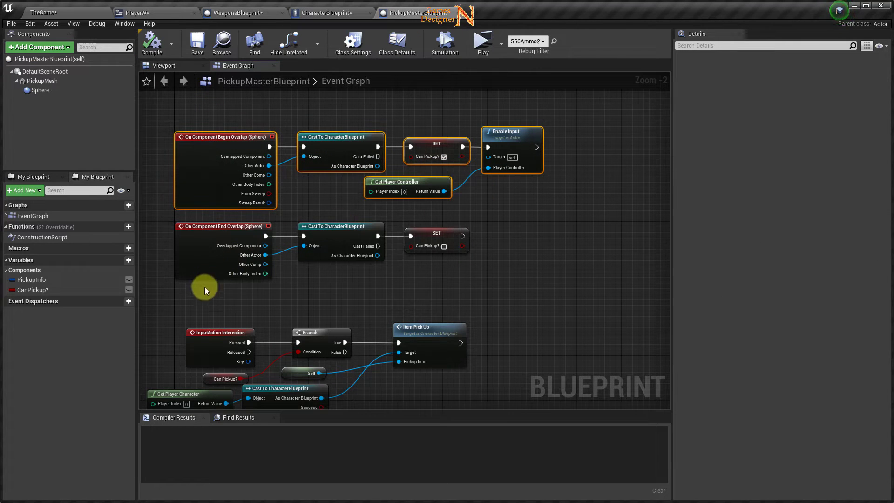
left_click_drag(205, 291, 250, 278)
left_click_drag(368, 255, 455, 233)
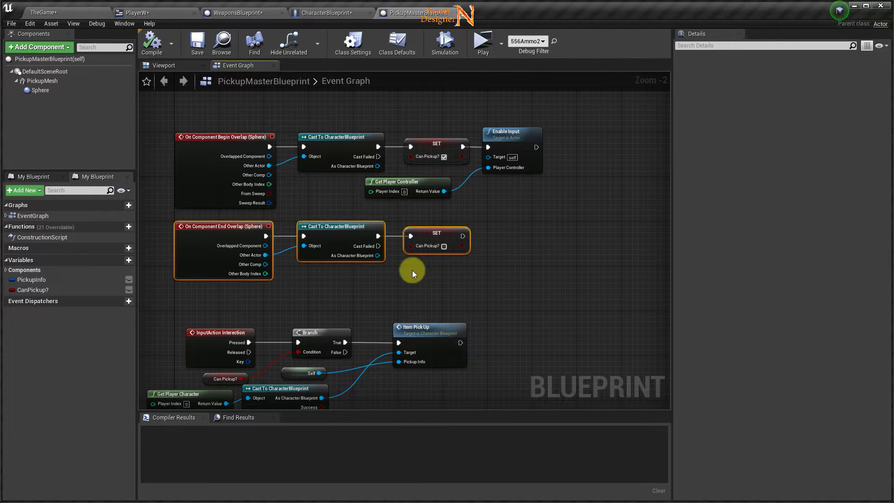
left_click_drag(169, 104, 516, 191)
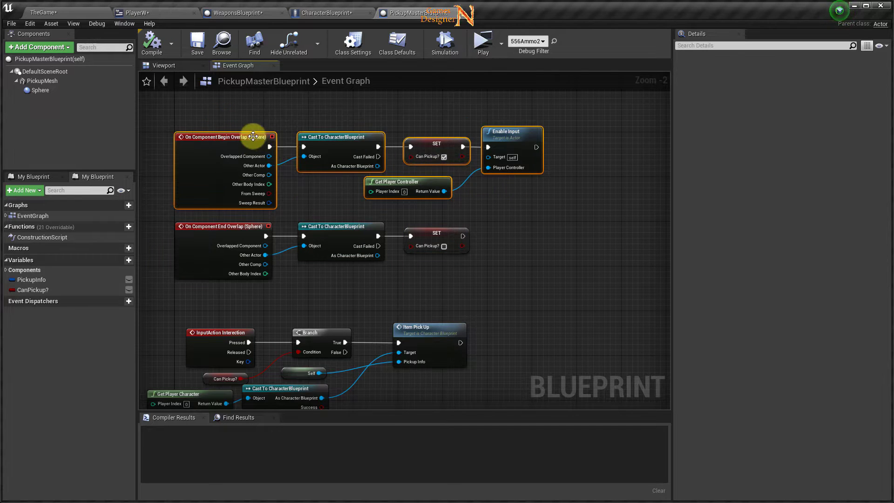
left_click_drag(245, 130, 245, 89)
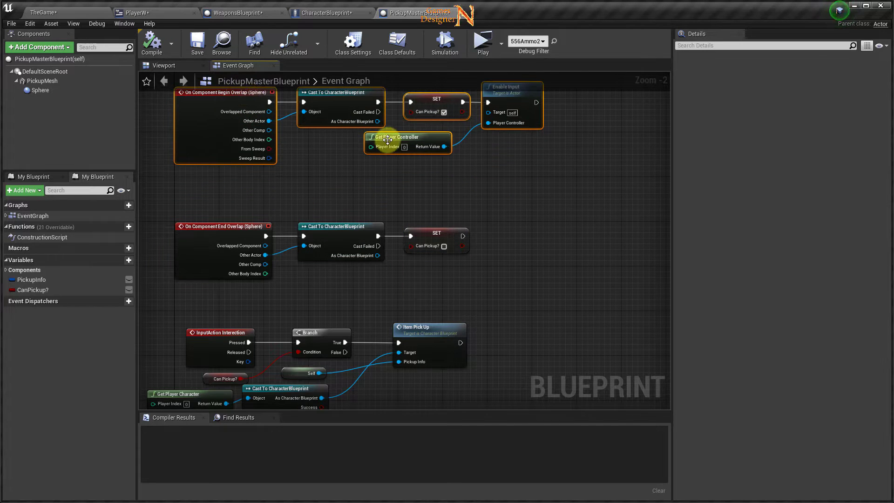
right_click_drag(467, 175, 480, 264)
left_click(473, 266)
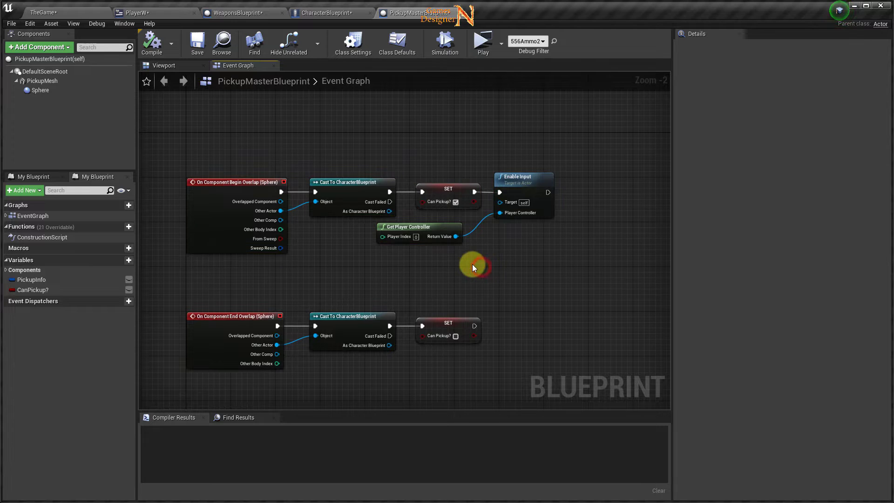
- In WeaponsBlueprint, select the Character Ref, Player W, Update Of Text, Append and ToText nodes
left_click(228, 12)
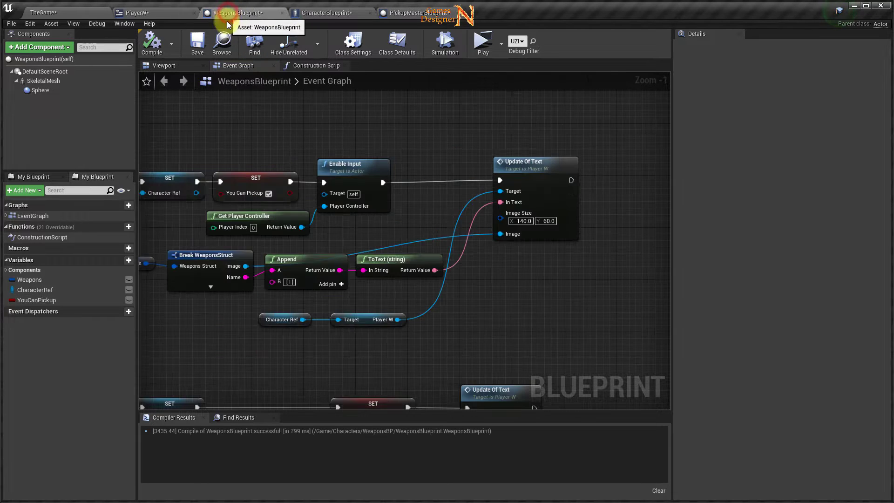
right_click_drag(282, 339, 369, 287)
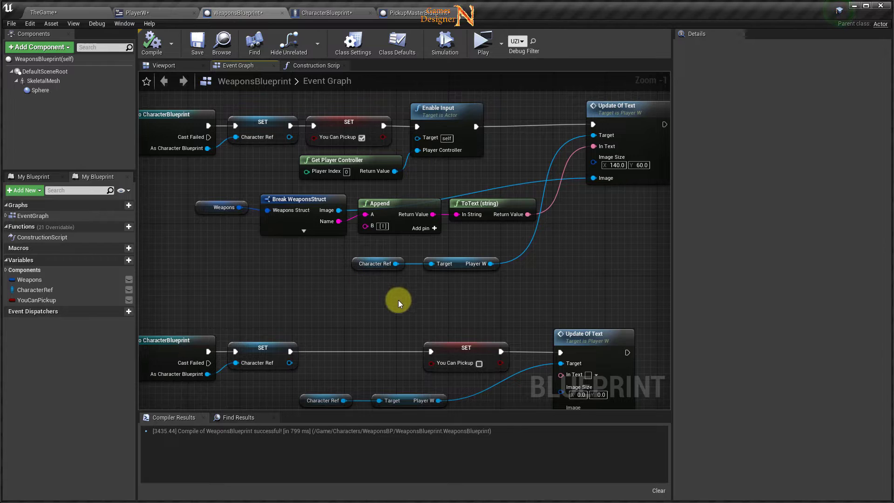
left_click_drag(359, 294, 522, 259)
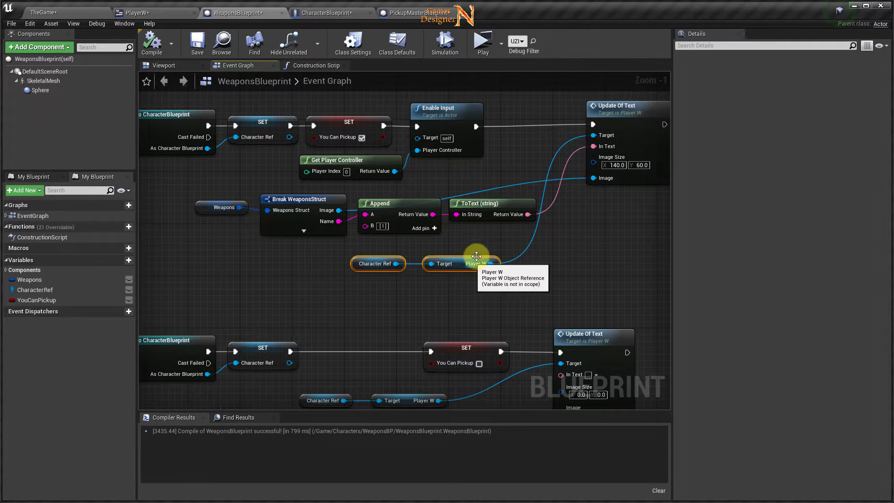
left_click(615, 107, "ctrl")
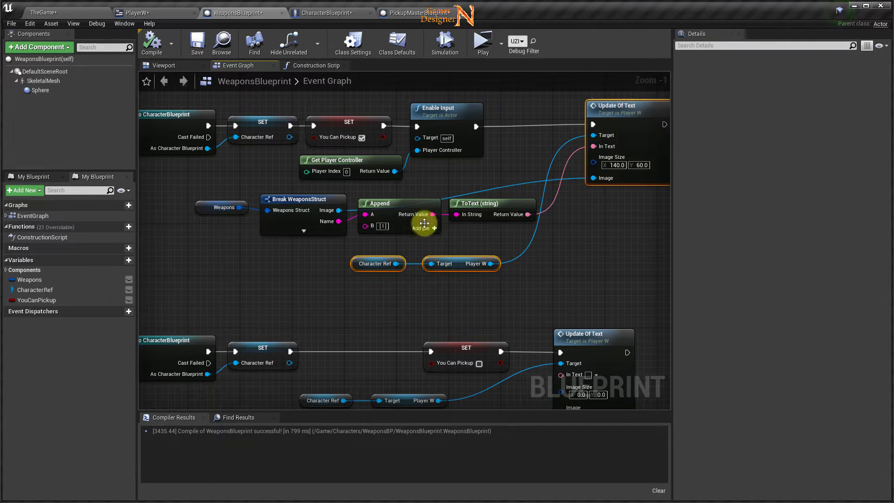
left_click_drag(489, 214, 496, 205, "ctrl")
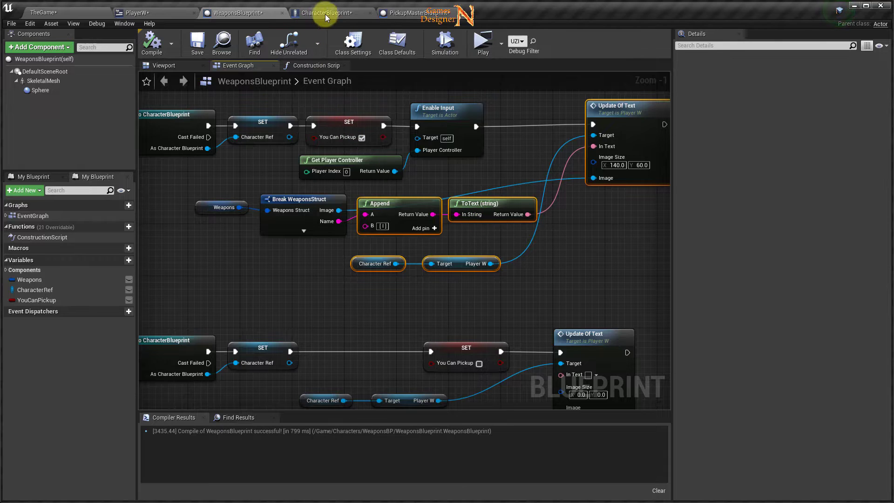
- Paste the nodes into PickupMasterBlueprint and run Update Of Text after Enable Input
left_click(409, 15)
right_click_drag(490, 279, 370, 198)
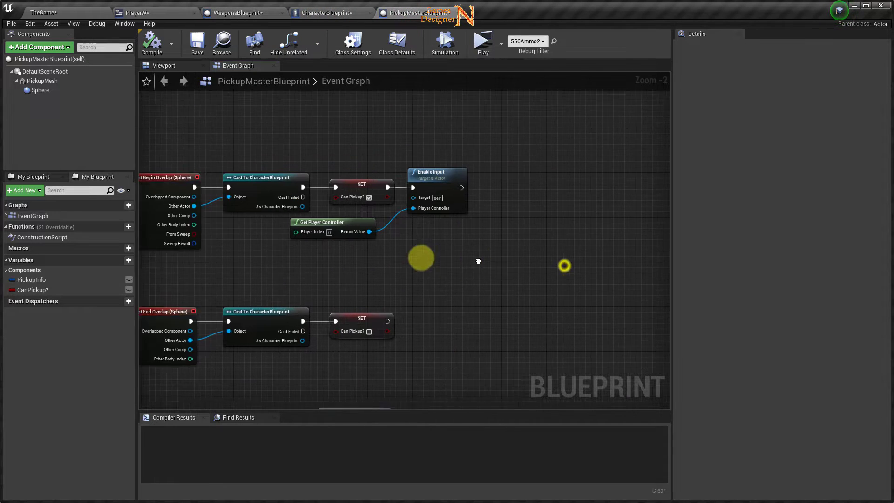
key("ctrl+v")
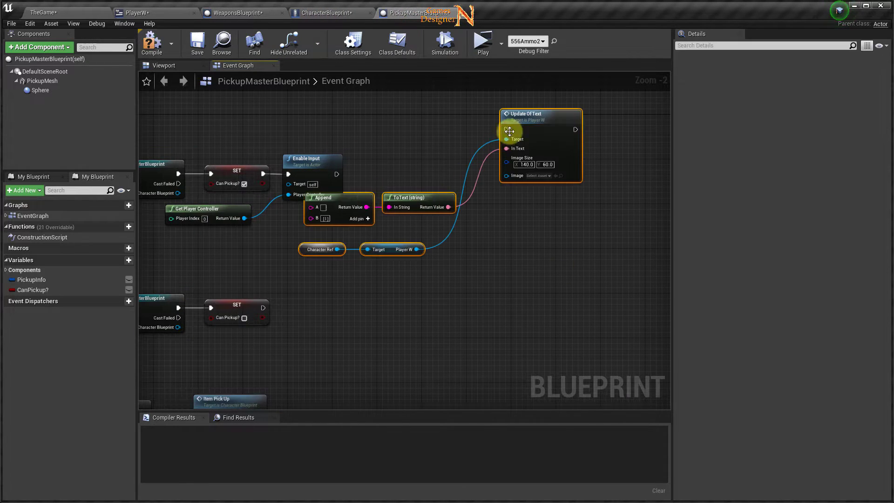
left_click_drag(511, 133, 448, 161)
left_click_drag(337, 175, 435, 174)
right_click_drag(424, 289, 534, 227)
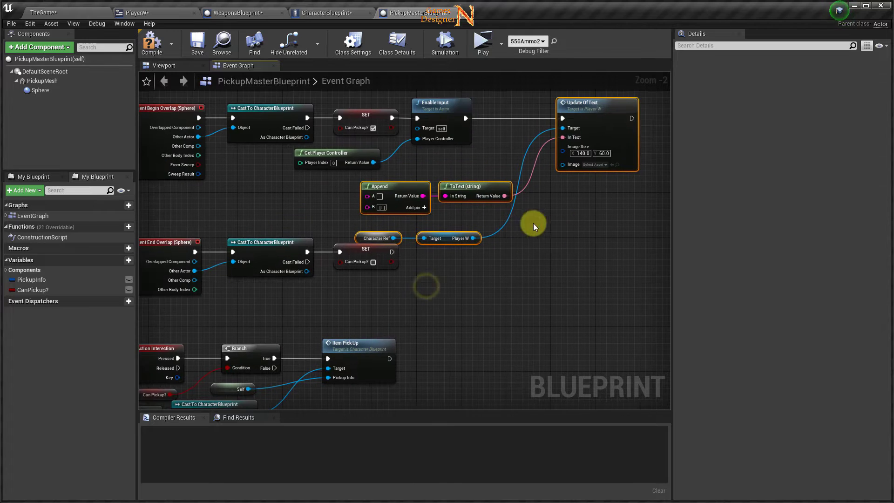
left_click_drag(354, 183, 483, 247)
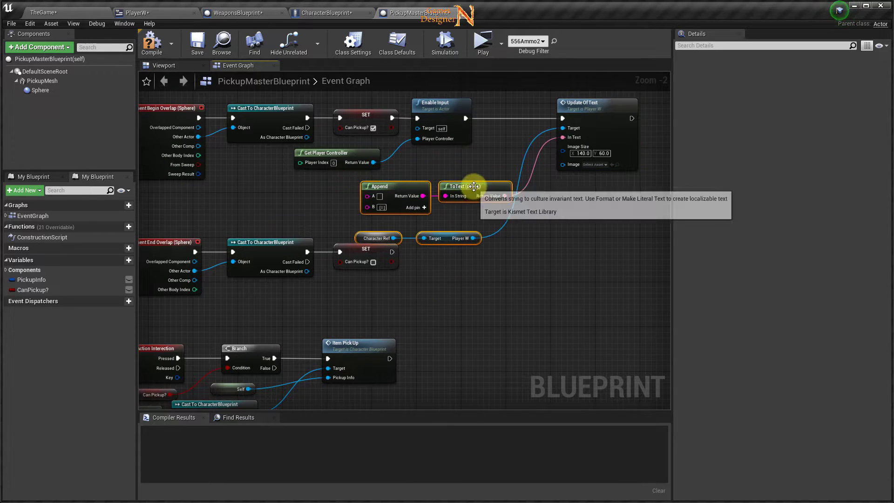
left_click_drag(473, 186, 501, 165)
- Create a CharacterRef variable from the pasted Character Ref node
left_click(473, 238)
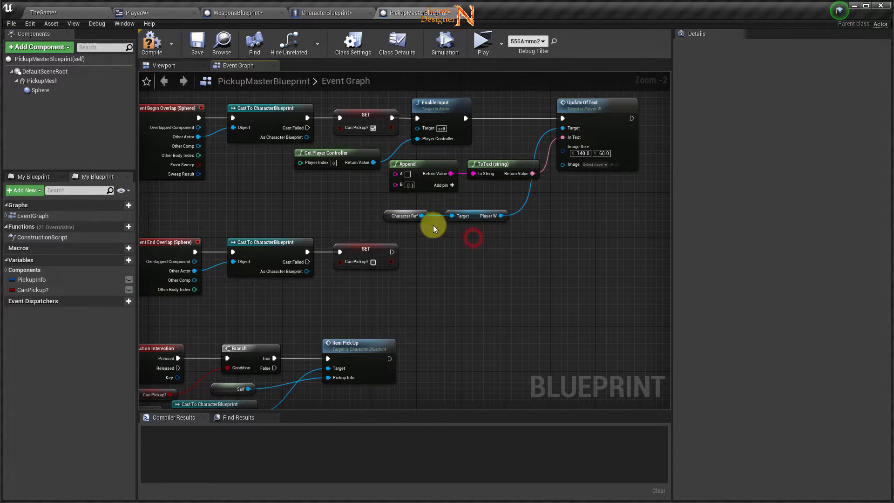
left_click(386, 219)
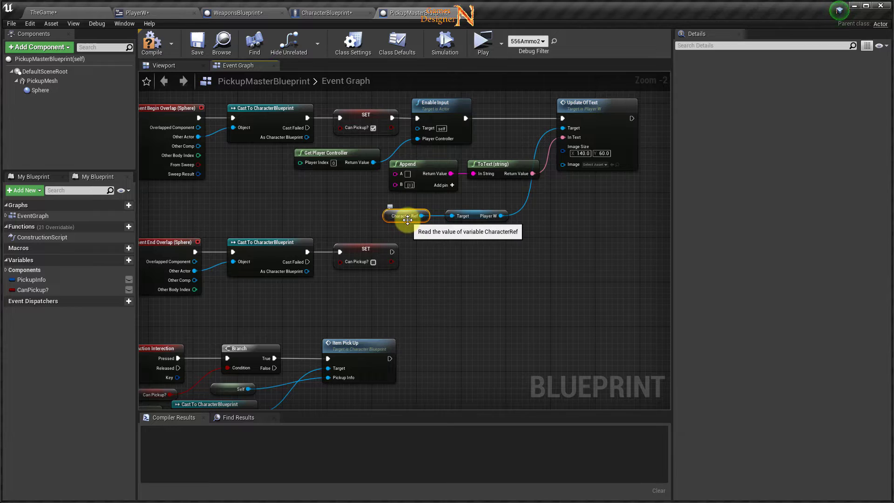
right_click(397, 218)
left_click(364, 216)
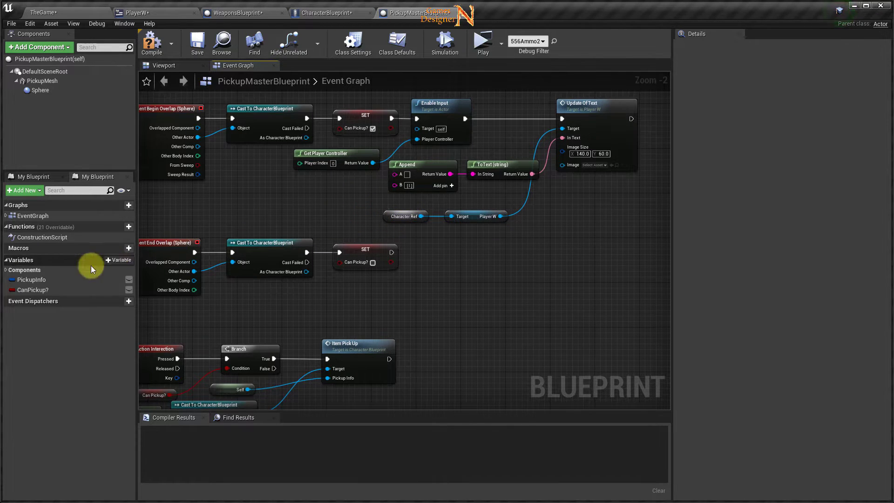
right_click_drag(309, 221, 289, 156)
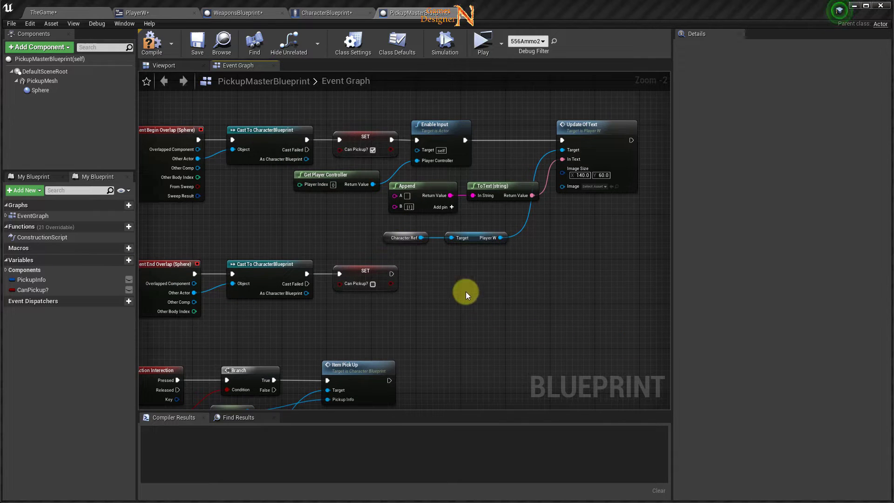
scroll(404, 253, "up", 1)
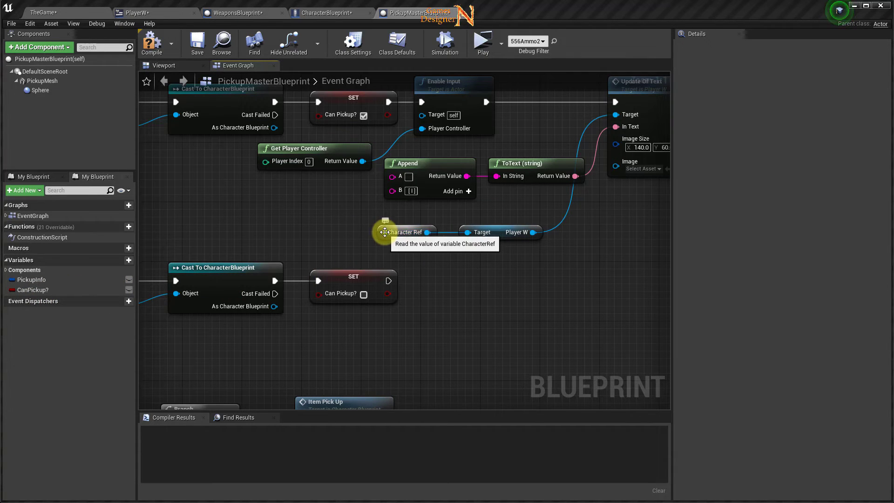
right_click(386, 235)
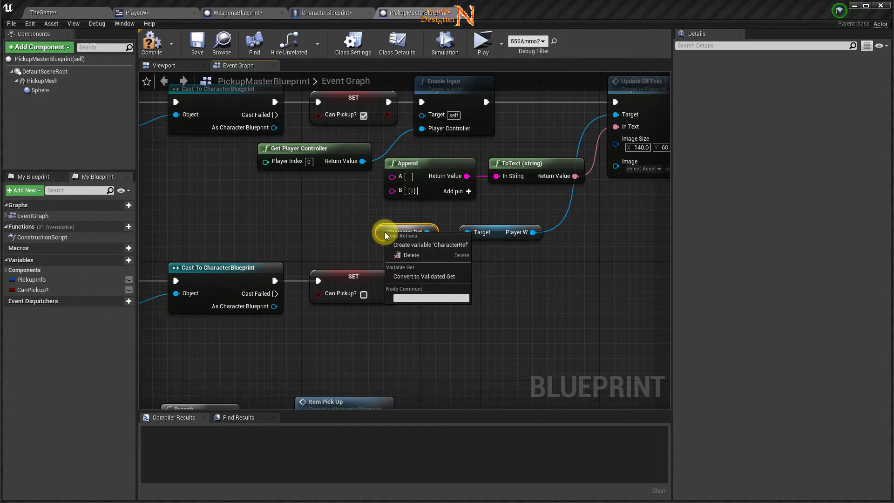
left_click(426, 245)
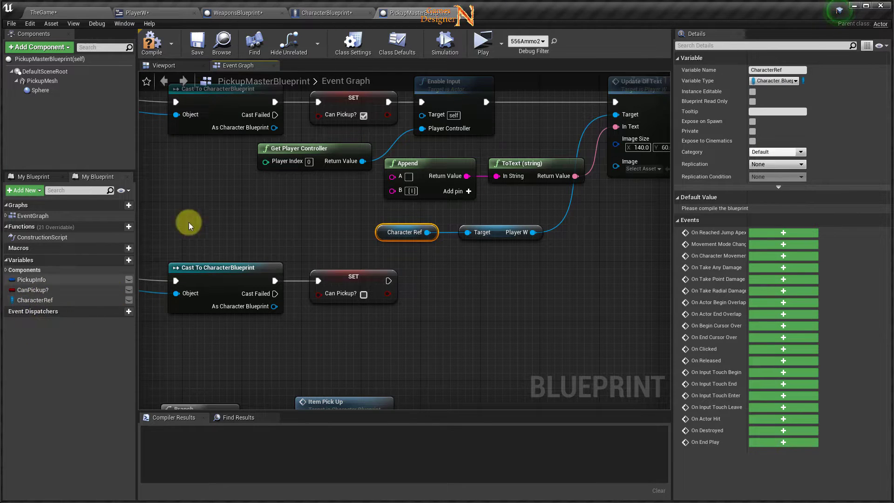
- Set CharacterRef from the cast's As Character Blueprint output, chained before SET Can Pickup?
right_click_drag(185, 222, 350, 281)
left_click_drag(222, 113, 394, 214)
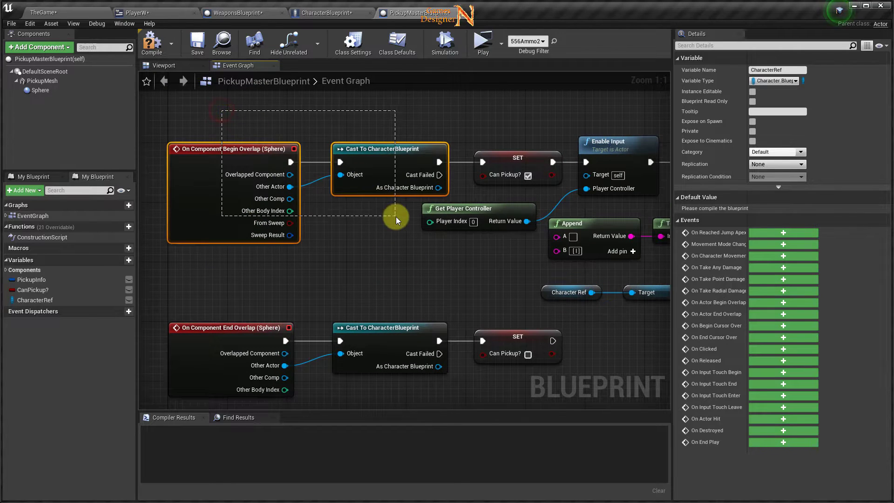
left_click_drag(374, 179, 254, 179)
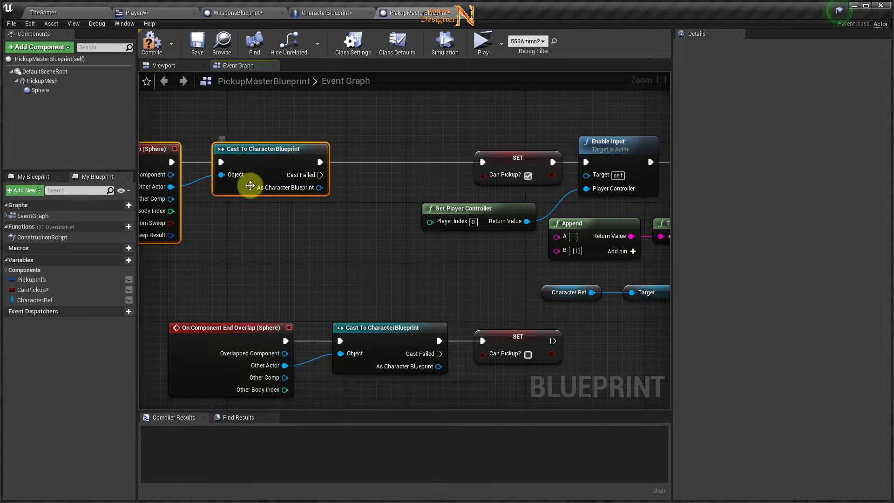
mouse_move(23, 300)
left_mouse_down()
mouse_move(314, 207)
mouse_move(319, 188)
left_mouse_up()
left_click_drag(398, 188, 363, 162)
left_click_drag(423, 162, 482, 161)
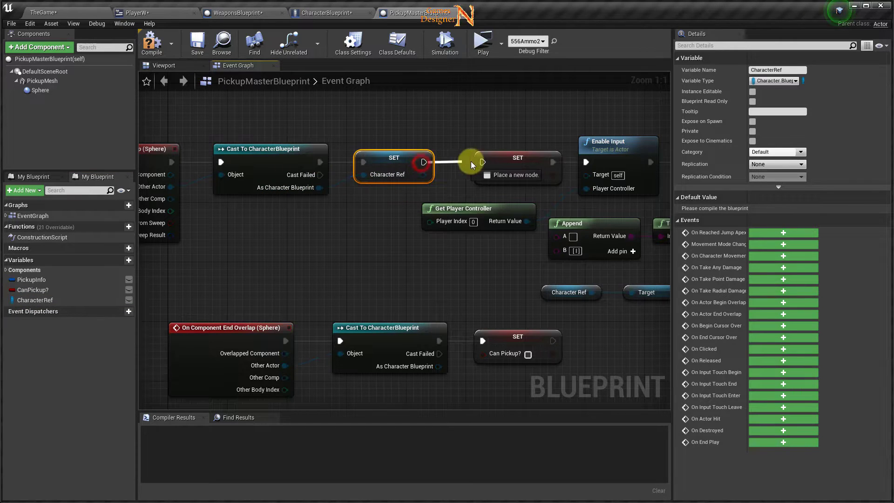
right_click_drag(395, 244, 441, 258)
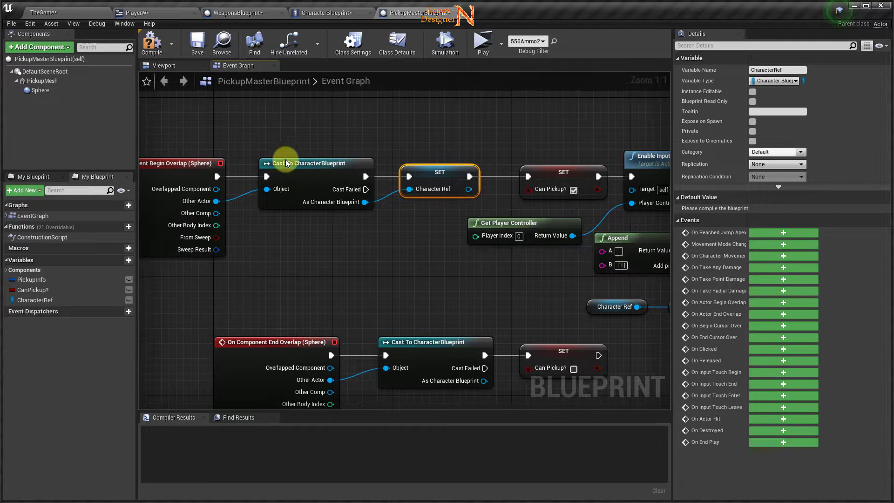
scroll(461, 329, "down", 1)
scroll(462, 326, "down", 1)
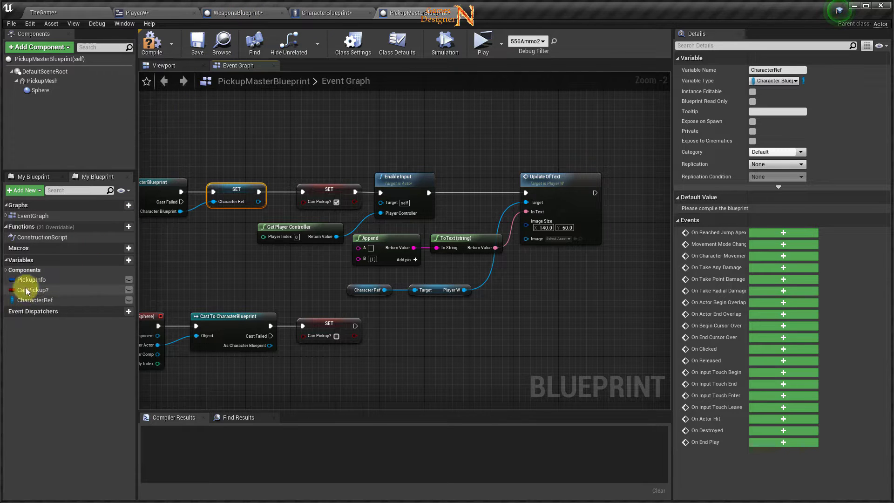
- Add a split Pickup Info getter, feeding Image into Update Of Text and Name into Append
mouse_move(27, 280)
left_mouse_down()
mouse_move(209, 273)
mouse_move(221, 267)
mouse_move(187, 260)
mouse_move(246, 261)
left_mouse_up()
left_click(236, 279)
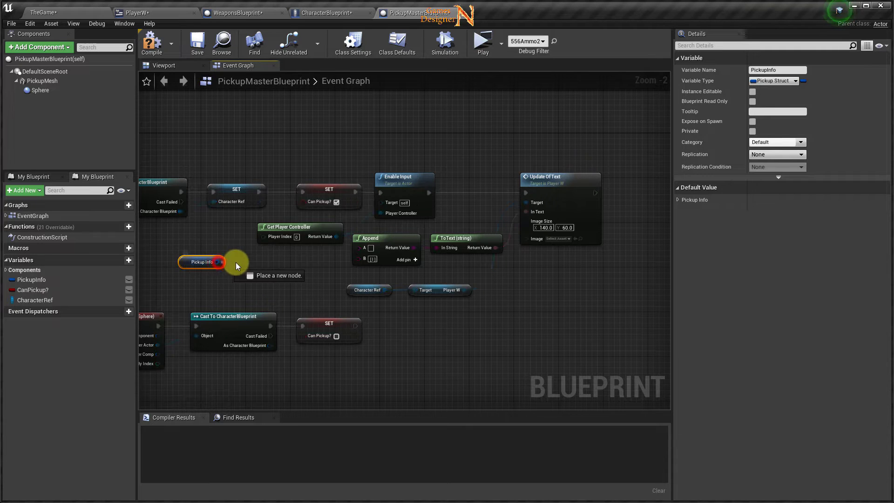
scroll(217, 287, "up", 2)
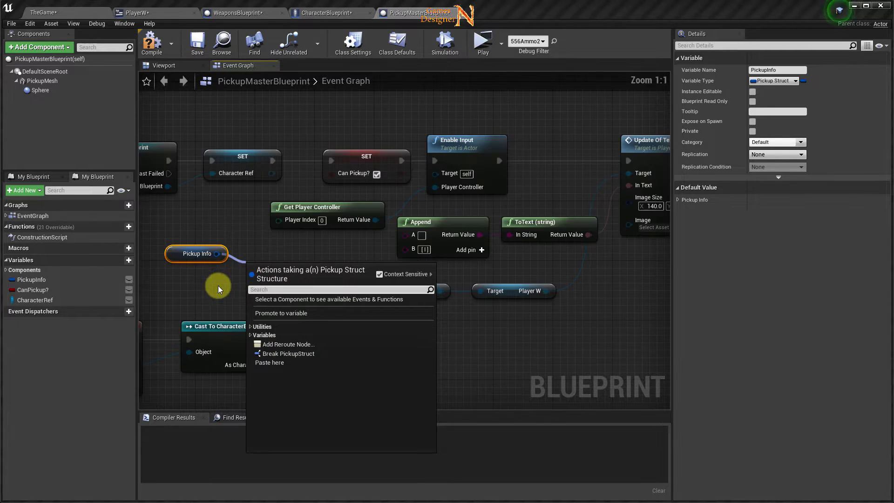
left_click(285, 354)
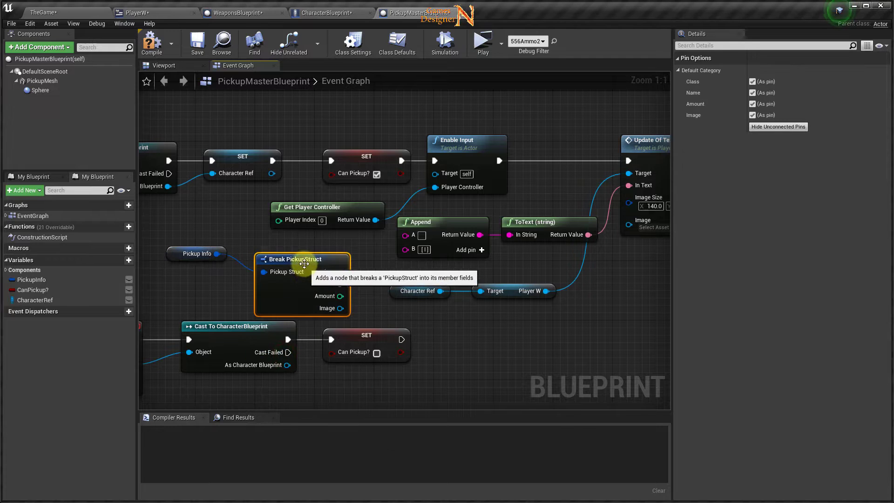
left_click_drag(298, 253, 281, 245)
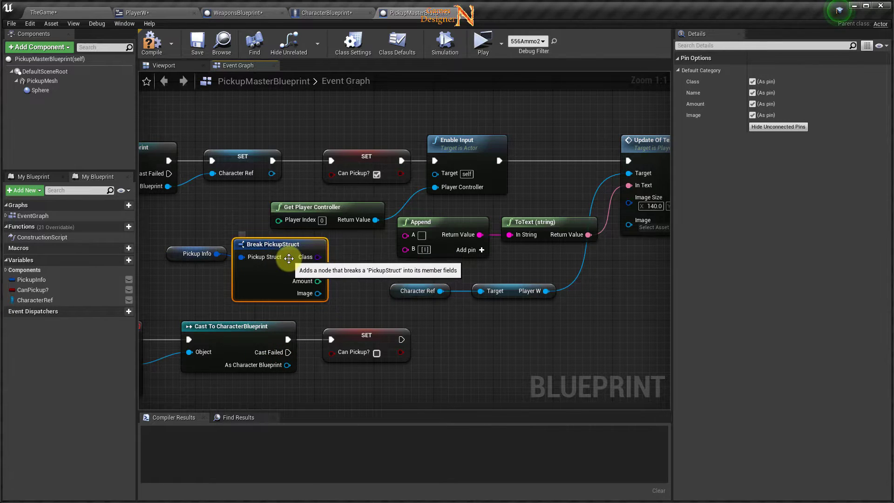
right_click_drag(457, 322, 405, 323)
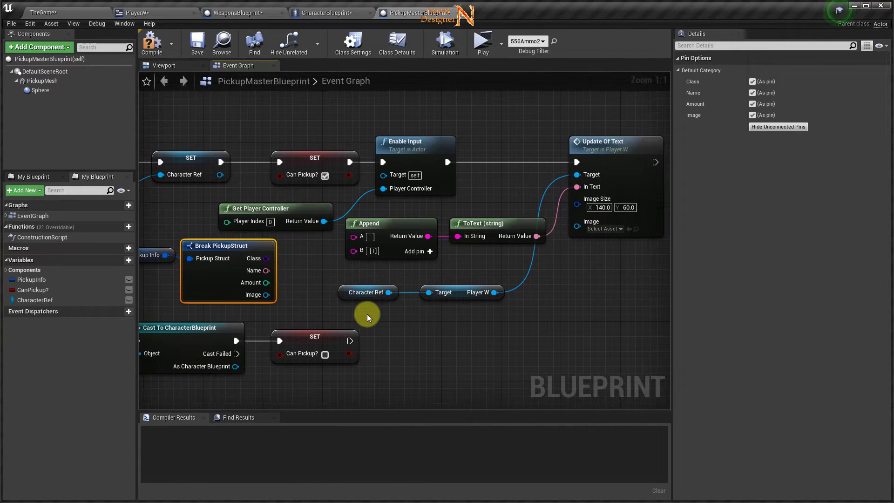
left_click_drag(267, 295, 581, 226)
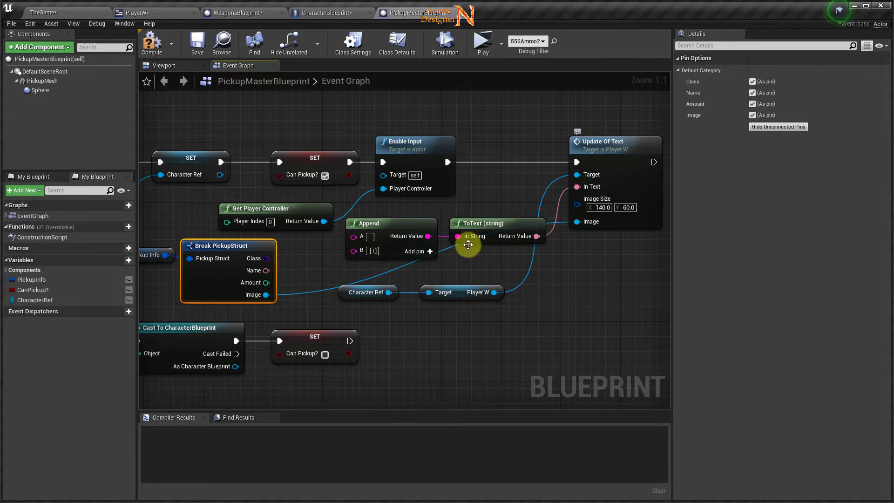
mouse_move(266, 271)
left_mouse_down()
mouse_move(351, 236)
mouse_move(297, 237)
mouse_move(312, 245)
left_mouse_up()
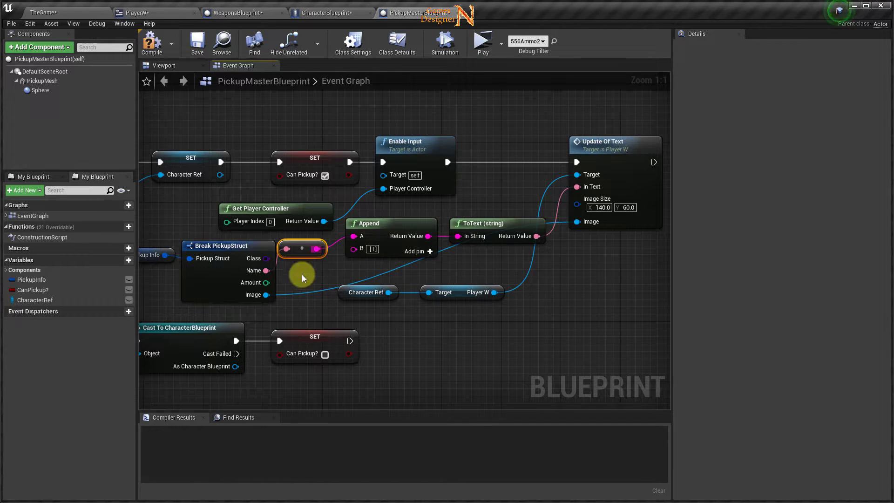
- Hide the unused Class and Amount pins on Break PickupStruct and compile the blueprint
left_click(223, 249)
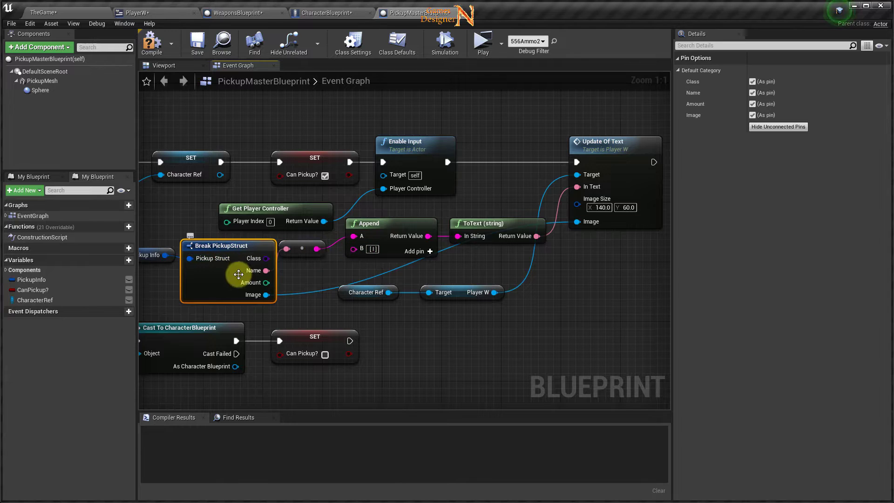
left_click(753, 81)
left_click(752, 104)
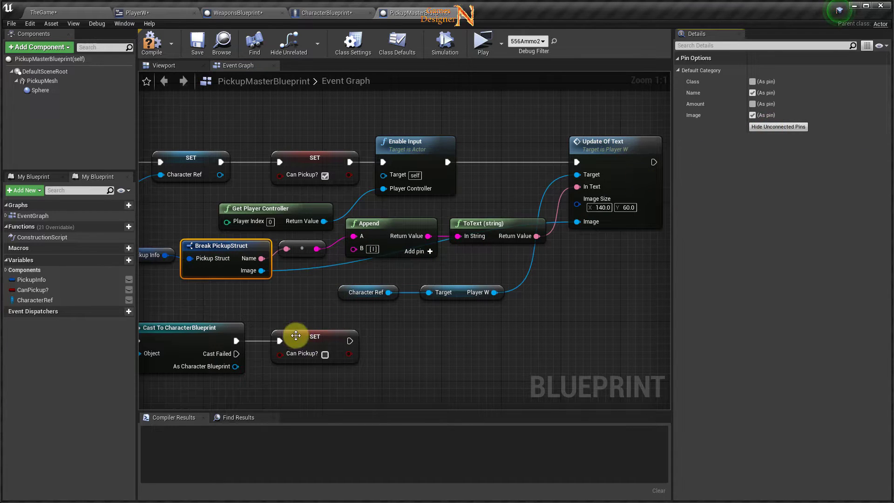
right_click_drag(267, 298, 277, 302)
scroll(358, 249, "down", 1)
left_click(391, 244)
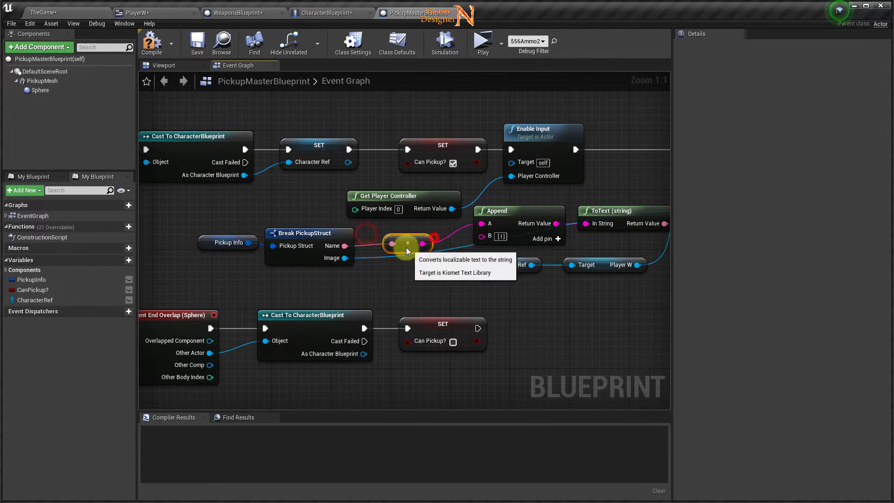
key("F7")
scroll(601, 310, "down", 1)
right_click_drag(601, 309, 392, 332)
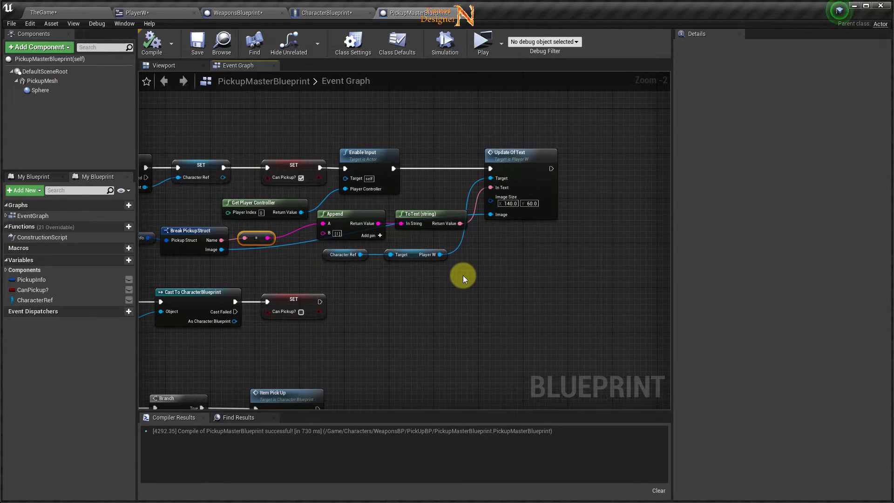
scroll(463, 275, "up", 2)
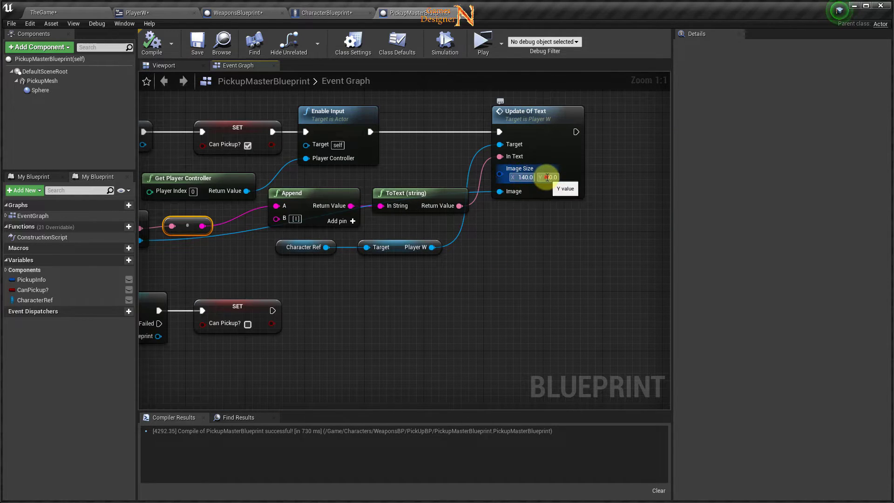
- Set Update Of Text's Image Size to 50 by 50
left_click(546, 177)
type("50")
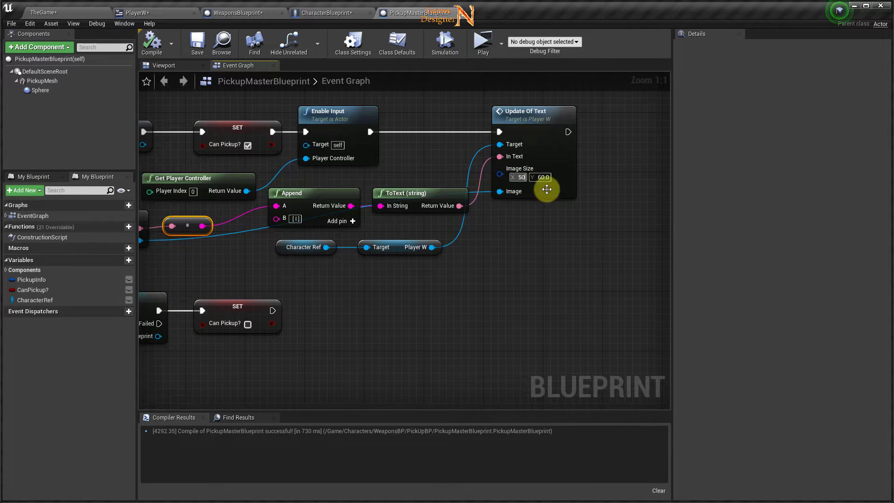
key("Return")
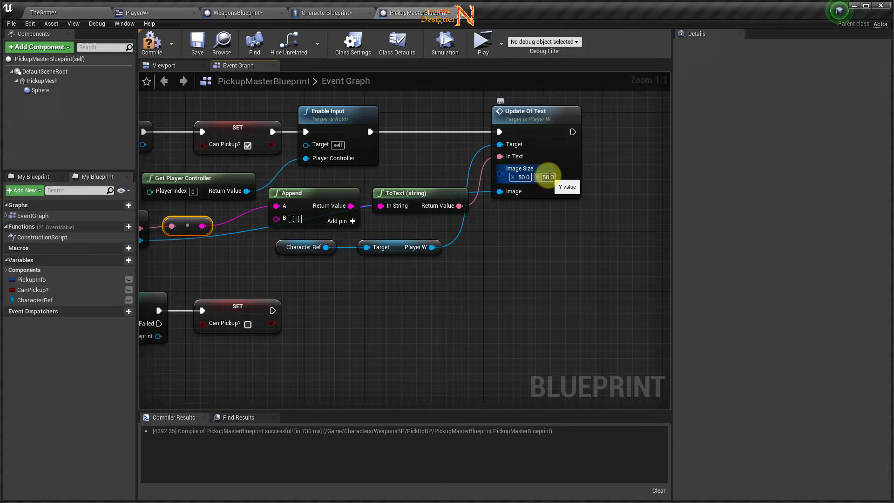
left_click(546, 177)
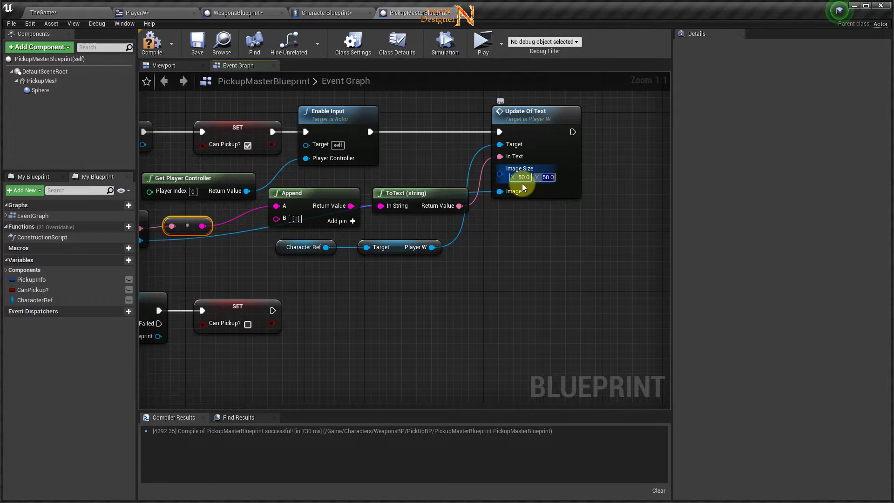
mouse_move(508, 242)
right_mouse_down()
mouse_move(561, 247)
mouse_move(675, 220)
mouse_move(500, 269)
right_mouse_up()
- Select the Update Of Text call with its Character Ref and Player W nodes
right_click_drag(369, 300, 846, 341)
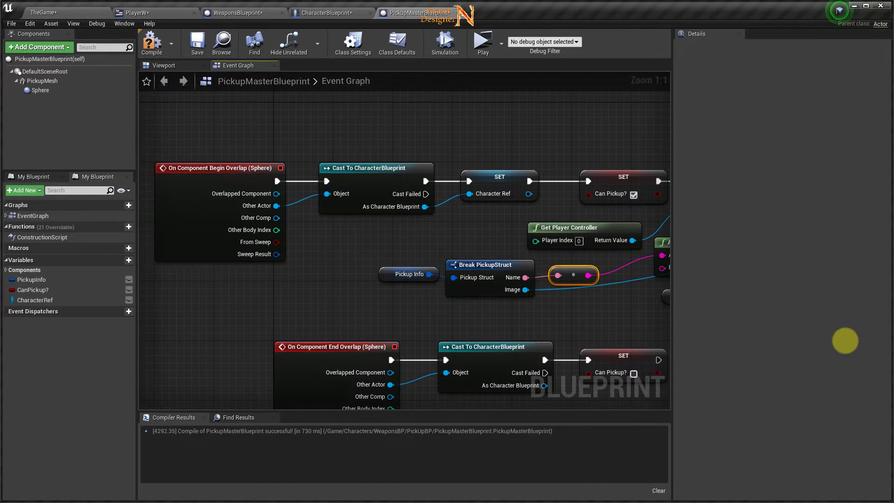
right_click_drag(314, 278, 324, 280)
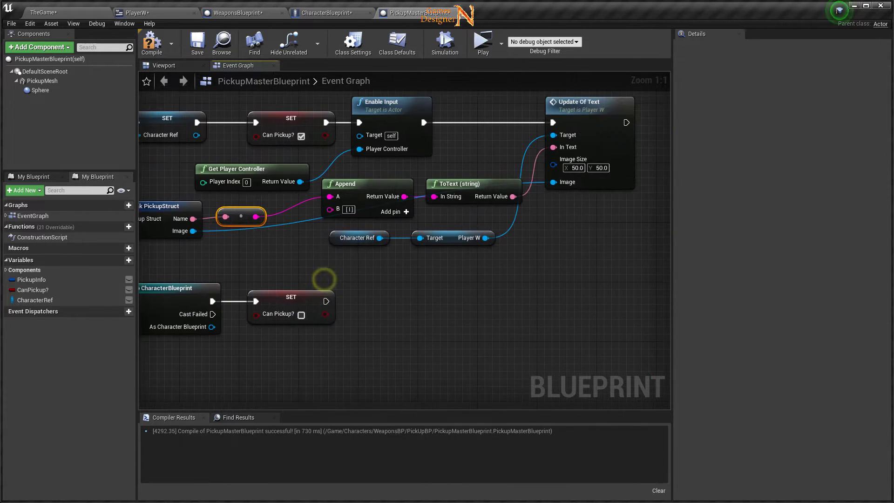
right_click_drag(542, 274, 346, 276)
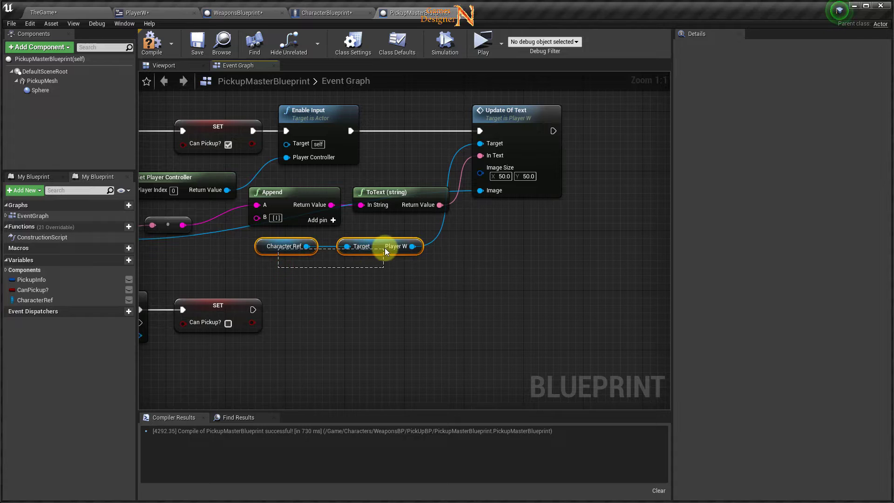
left_click_drag(384, 248, 385, 249)
left_click(512, 121, "ctrl")
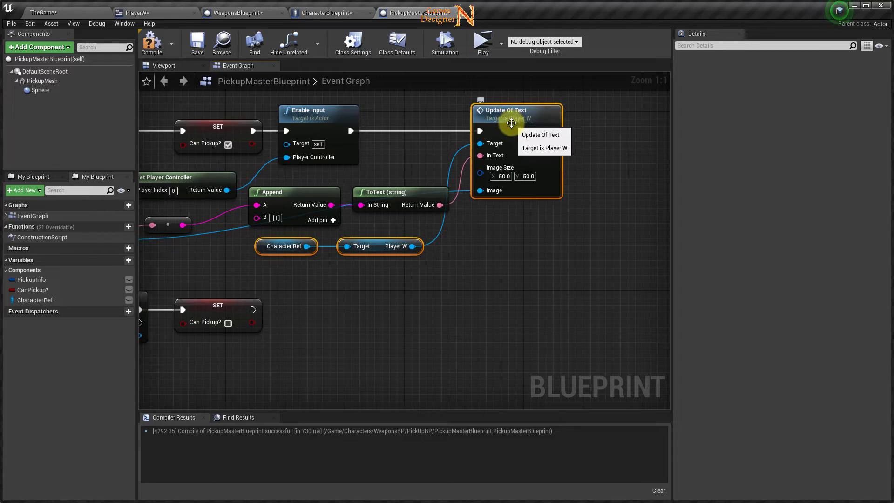
- Rearrange the begin- and end-overlap chains, moving the end-overlap event, cast and SET up and left
scroll(375, 294, "down", 2)
scroll(601, 290, "down", 1)
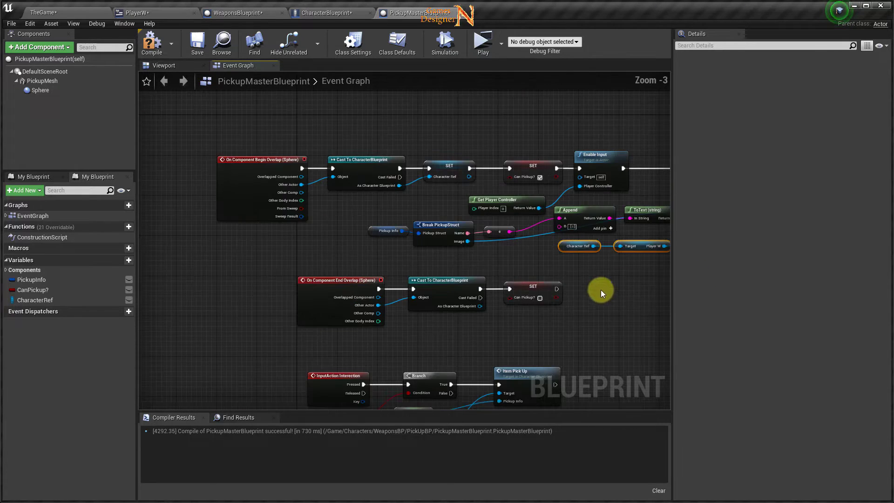
left_click_drag(261, 185, 368, 292)
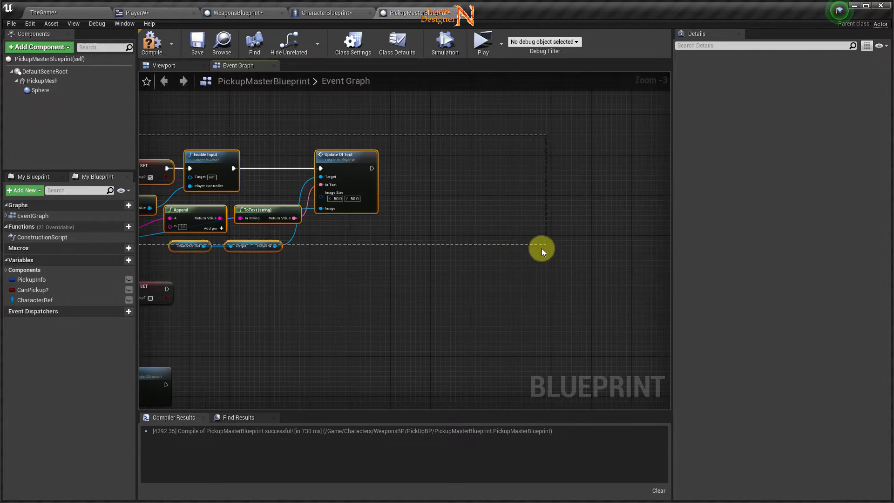
right_click_drag(368, 292, 429, 114)
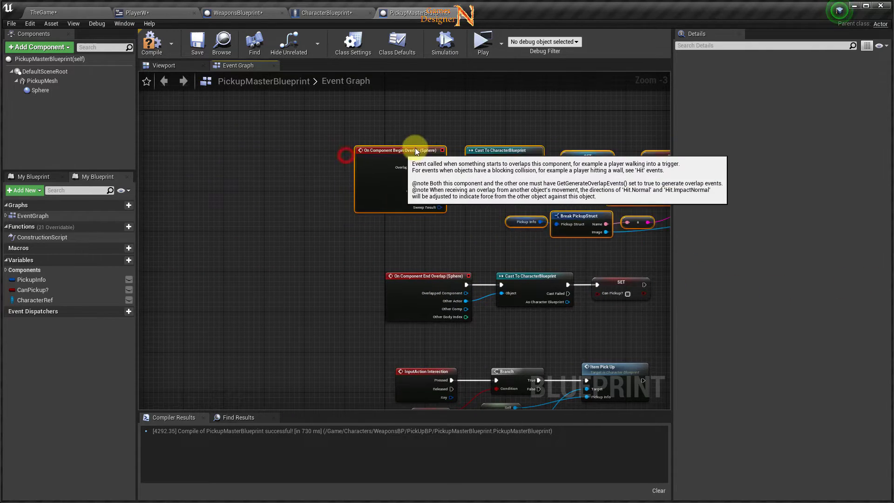
left_click_drag(428, 110, 418, 111)
right_click_drag(580, 324, 334, 283)
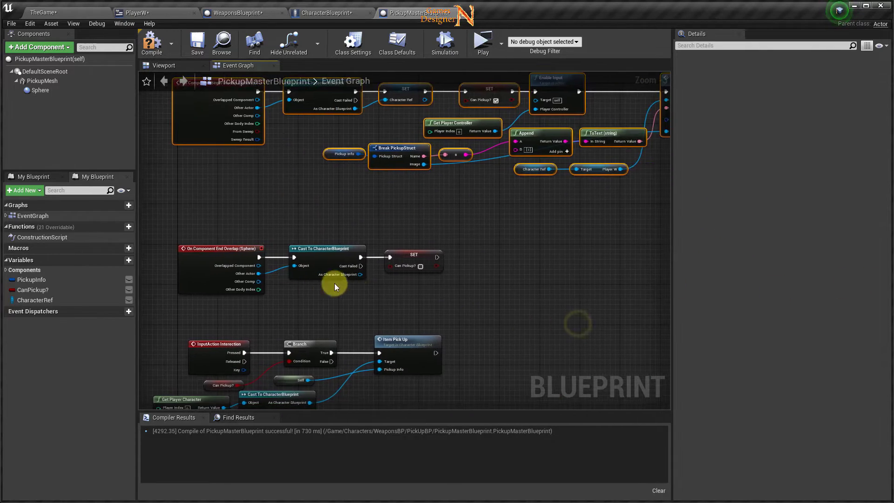
left_click_drag(166, 220, 428, 293)
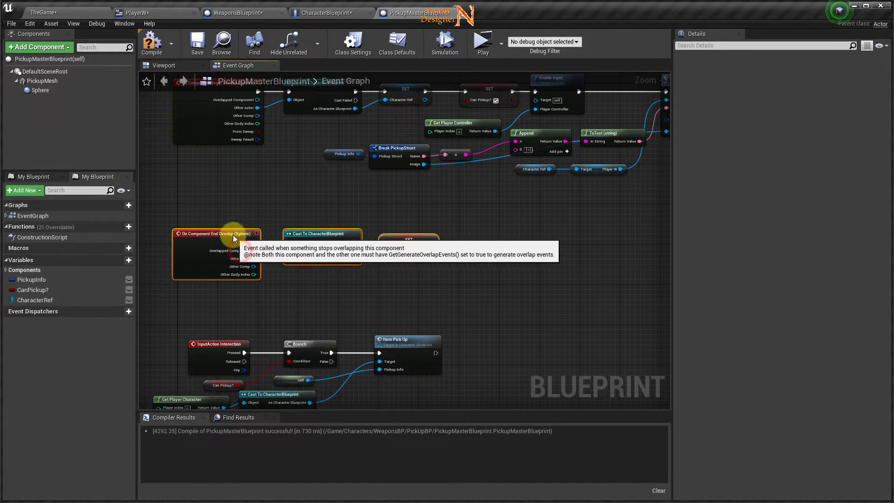
left_click_drag(243, 251, 238, 226)
- Paste the Update Of Text group after the end-overlap SET, wire it in, and set Image Size Y to 0
left_click(502, 256)
key("ctrl+v")
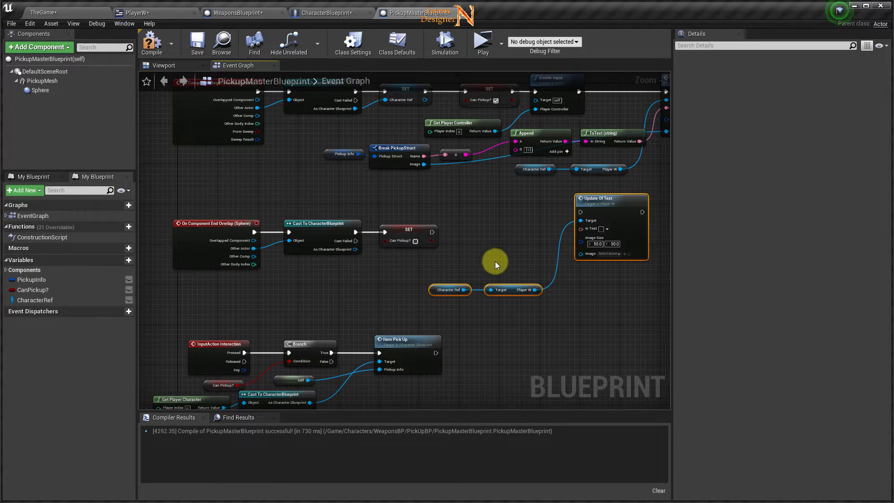
scroll(497, 259, "up", 1)
scroll(512, 237, "up", 1)
left_click_drag(553, 186, 398, 216)
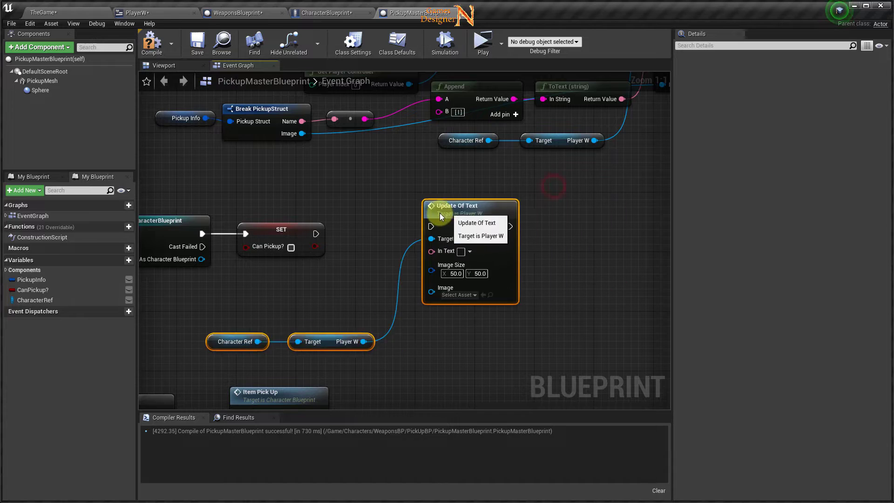
left_click_drag(316, 234, 379, 234)
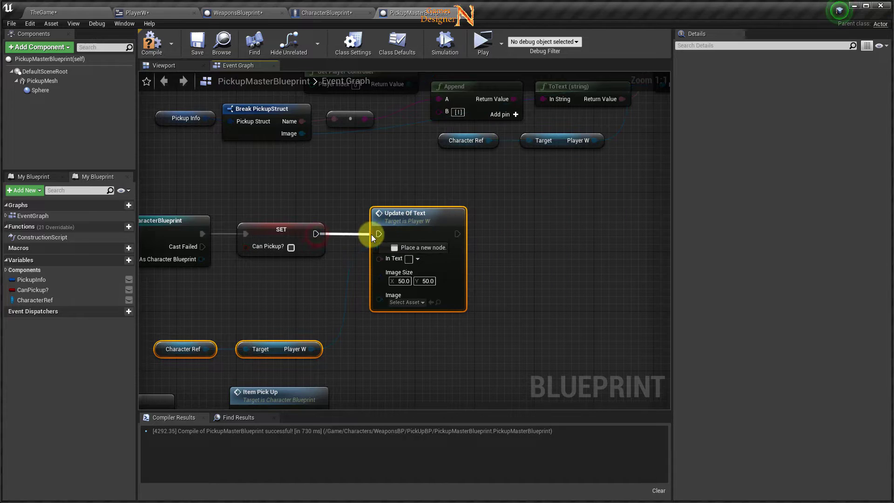
mouse_move(188, 311)
left_mouse_down()
mouse_move(275, 363)
mouse_move(283, 311)
left_mouse_up()
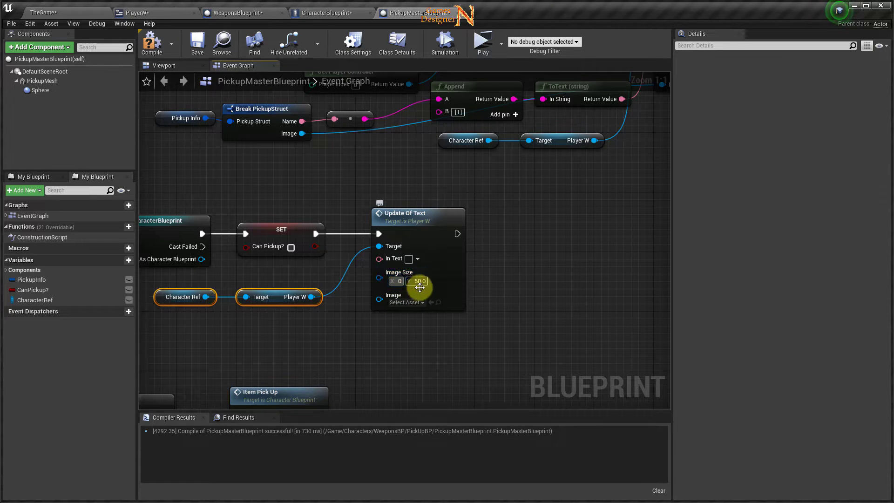
left_click(422, 281)
type("0")
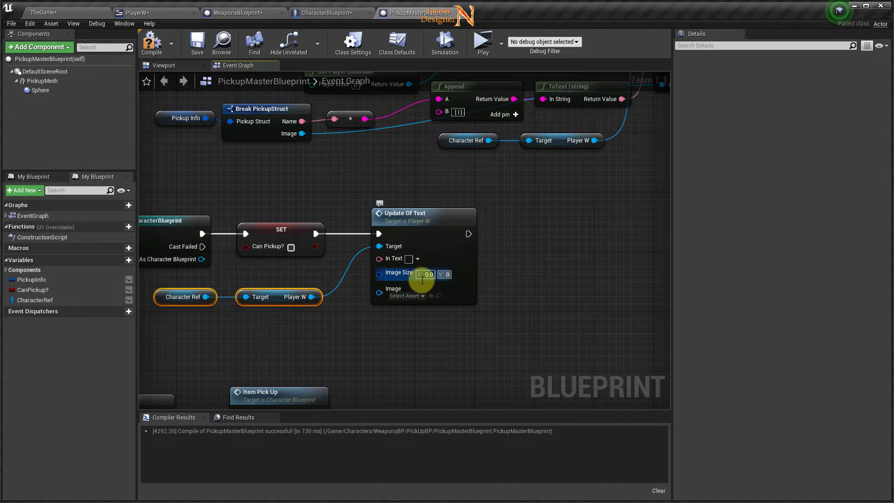
key("Return")
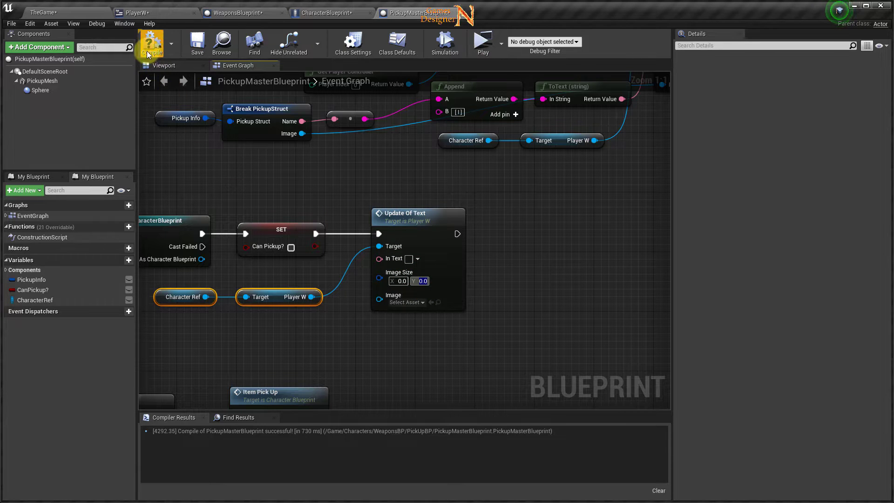
- Compile the pickup blueprint and play-test by running toward the weapons
left_click(147, 50)
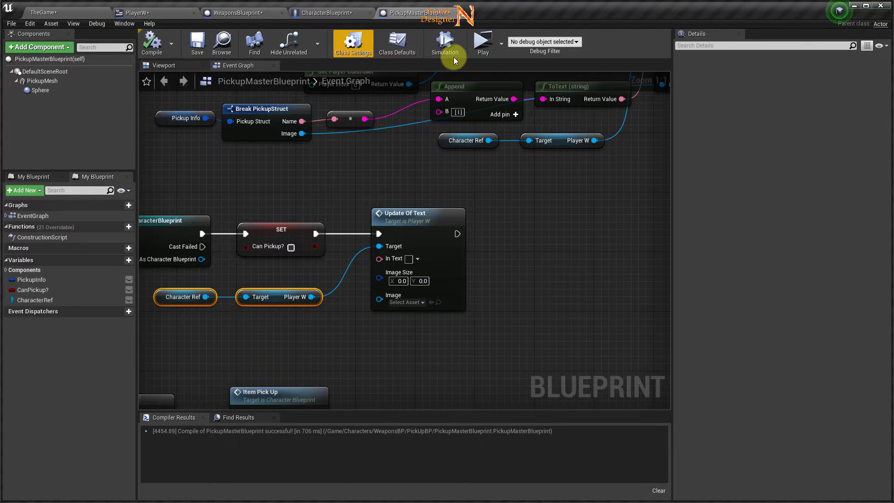
left_click(483, 44)
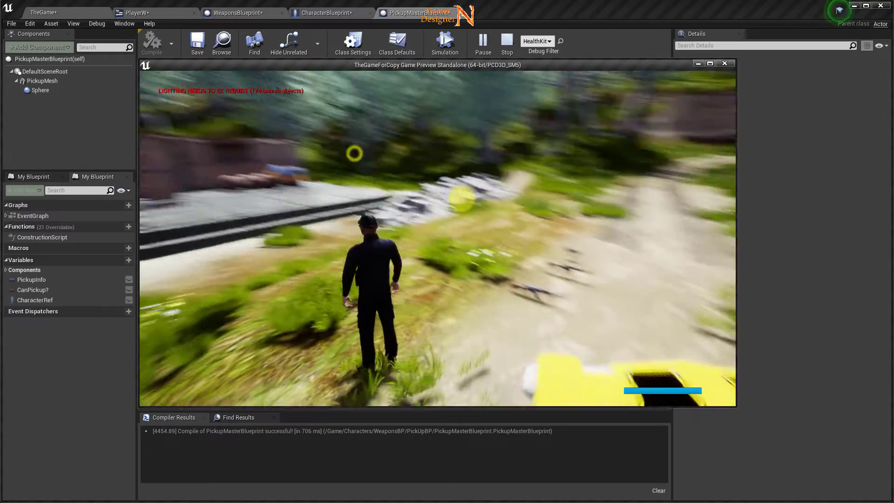
key("w")
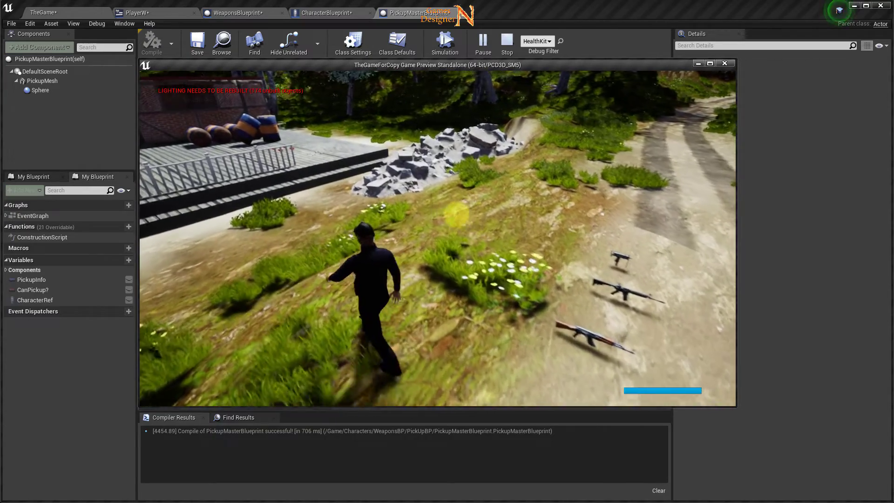
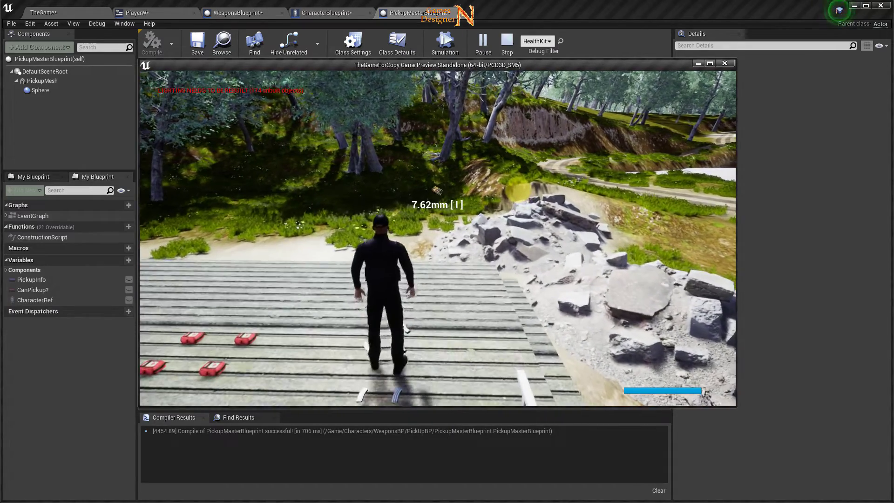
- Stop the game preview and look over the pickup nodes in CharacterBlueprint's Event Graph
key("Escape")
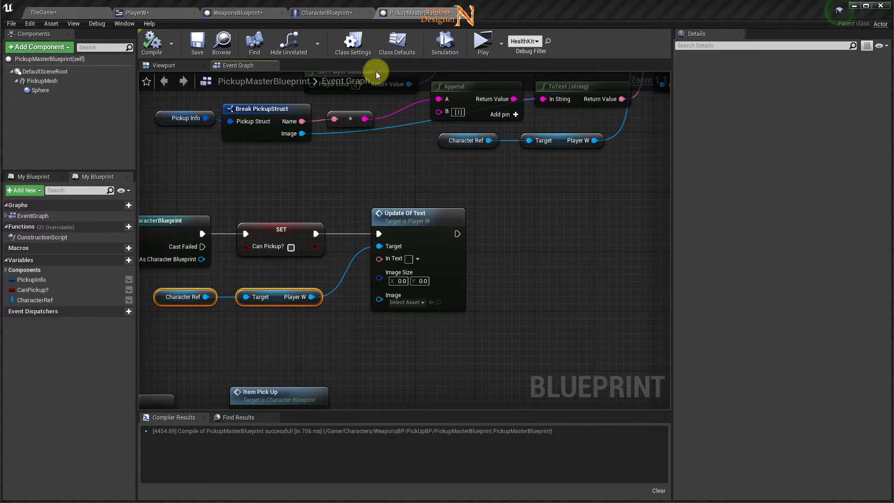
left_click(323, 12)
scroll(349, 324, "down", 4)
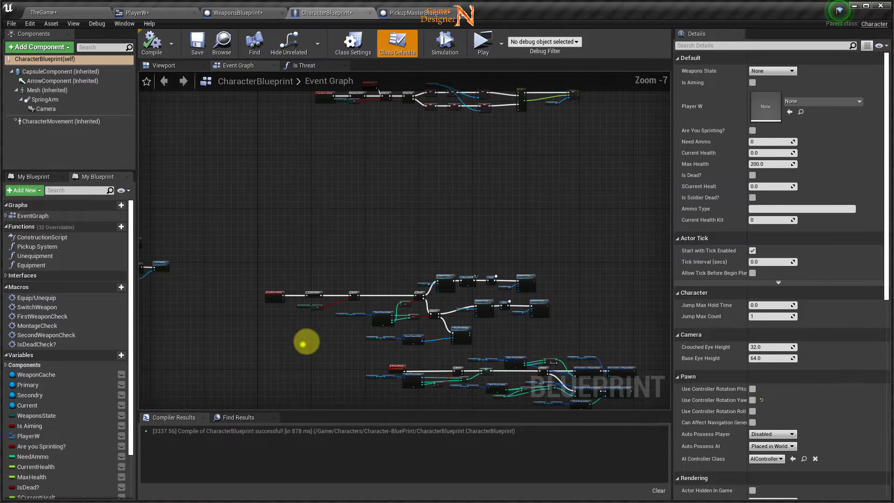
scroll(515, 344, "up", 3)
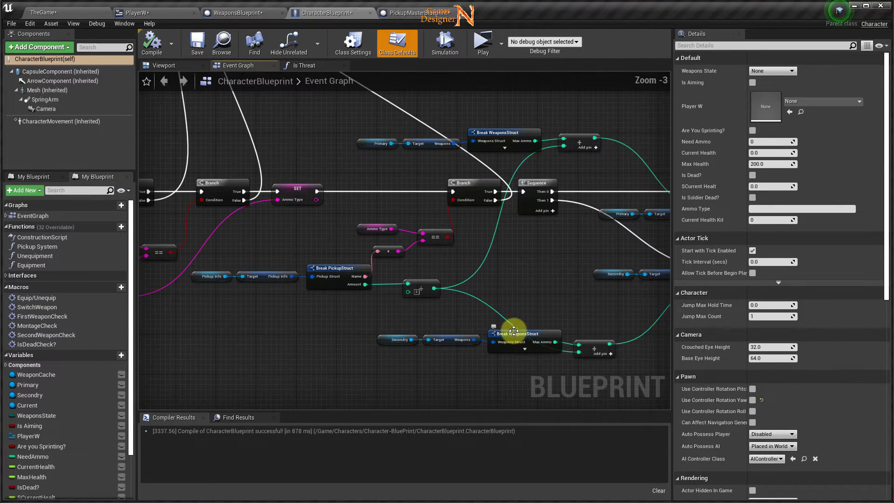
scroll(341, 264, "down", 1)
mouse_move(335, 200)
right_mouse_down()
mouse_move(451, 267)
mouse_move(468, 368)
right_mouse_up()
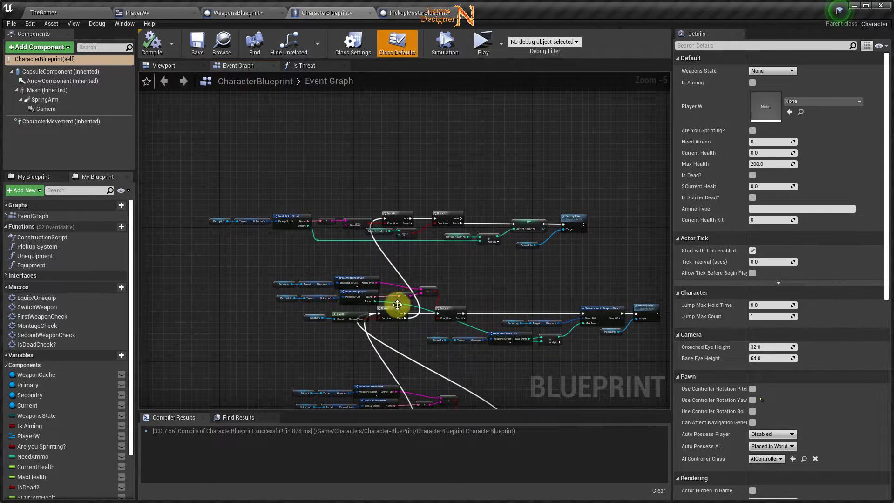
- Find the health kit Branch and SET nodes, then return to PickupMasterBlueprint
scroll(377, 265, "up", 2)
right_click_drag(496, 268, 403, 283)
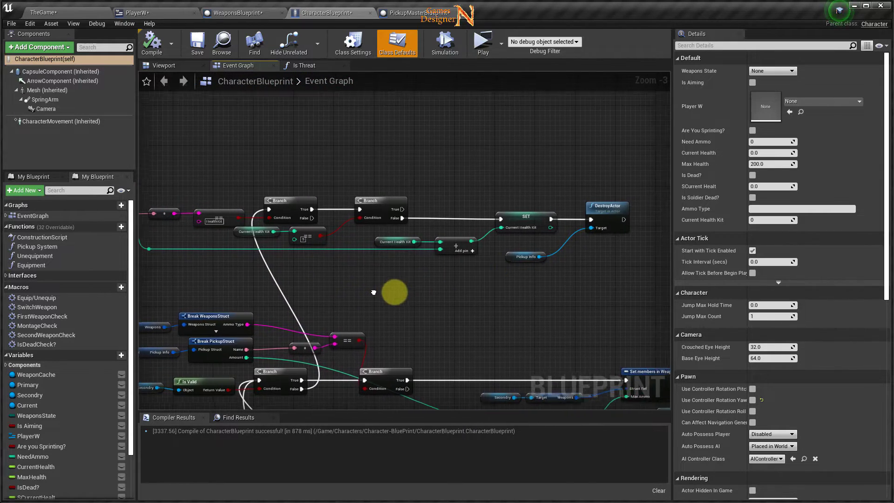
scroll(357, 305, "up", 1)
scroll(366, 293, "up", 1)
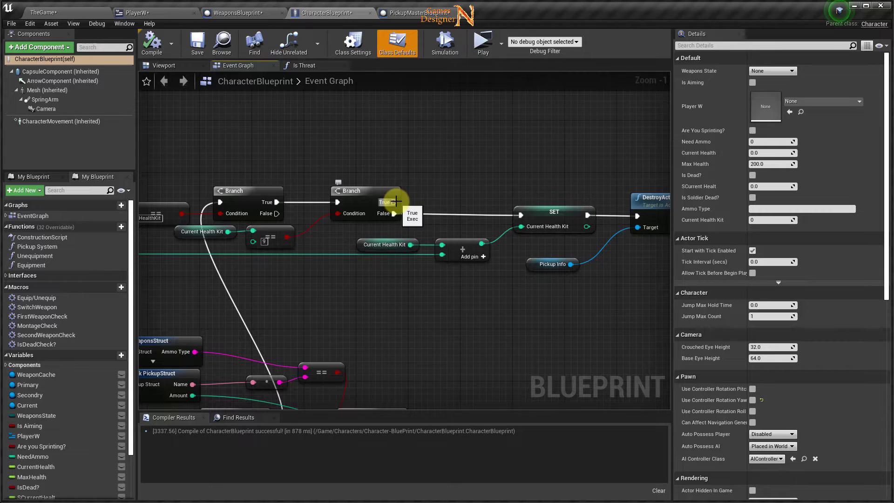
left_click(416, 13)
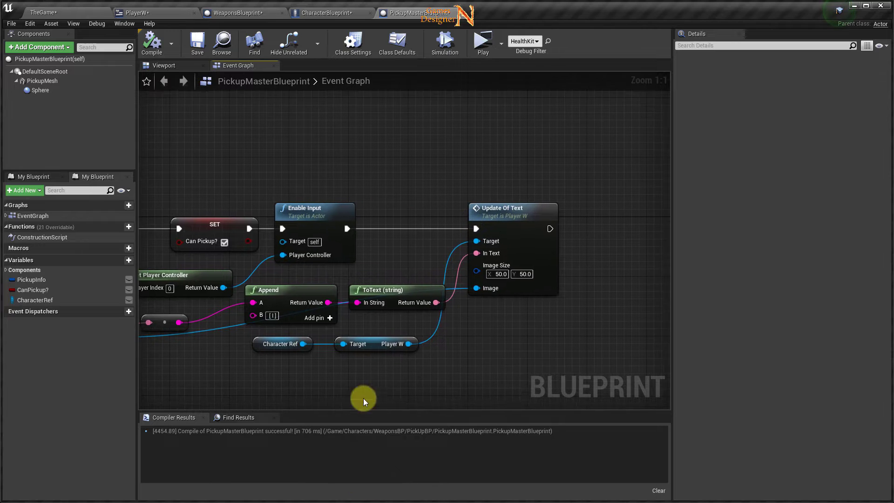
- Copy the Update Of Text node into CharacterBlueprint, placed above the Branch nodes
left_click_drag(492, 183, 547, 294)
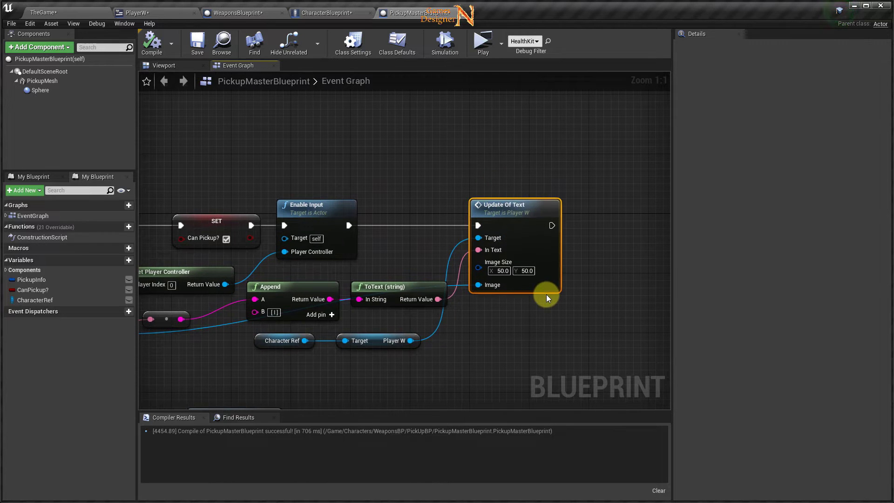
left_click(297, 13)
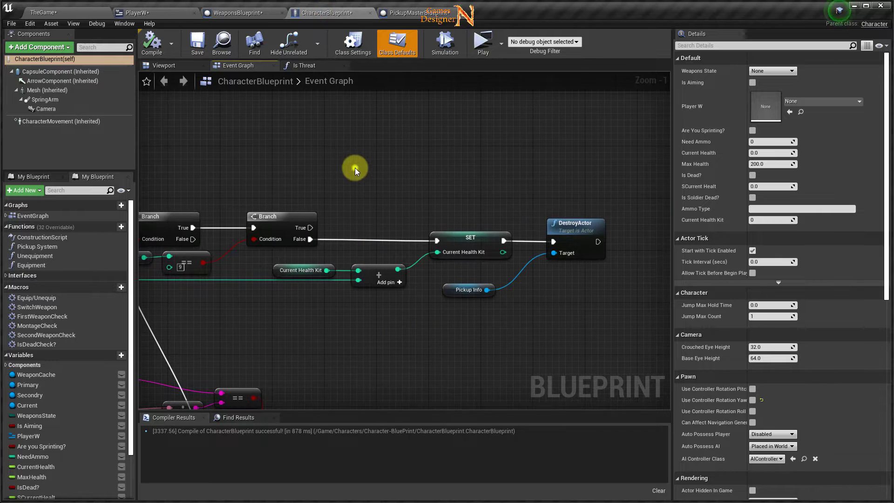
right_click(355, 168)
key("Escape")
key("ctrl+v")
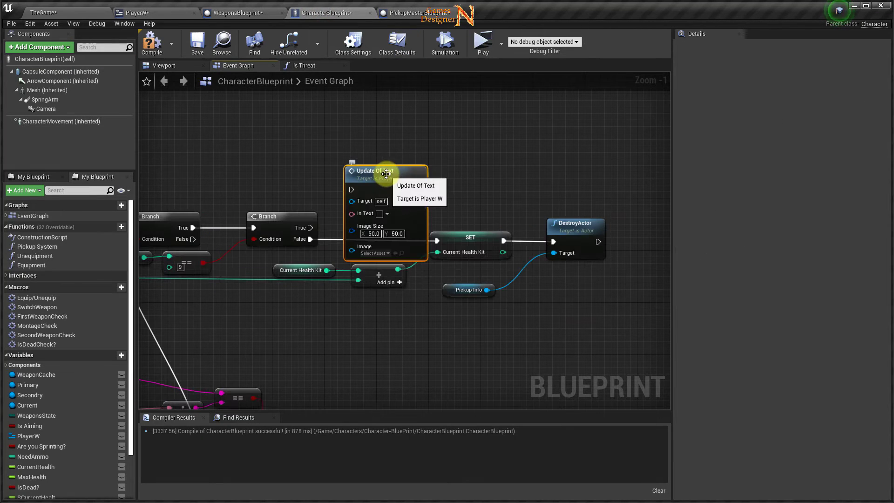
left_click_drag(387, 174, 399, 135)
left_click_drag(310, 228, 326, 203)
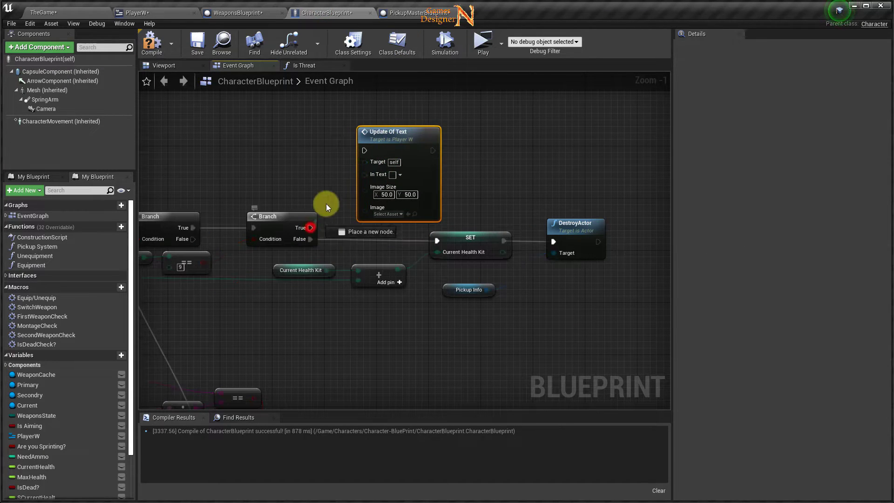
- Wire the Branch True output to Update Of Text and feed Player W into its Target
left_click_drag(361, 151, 365, 151)
right_click_drag(338, 161, 488, 165)
right_click_drag(235, 226, 295, 222)
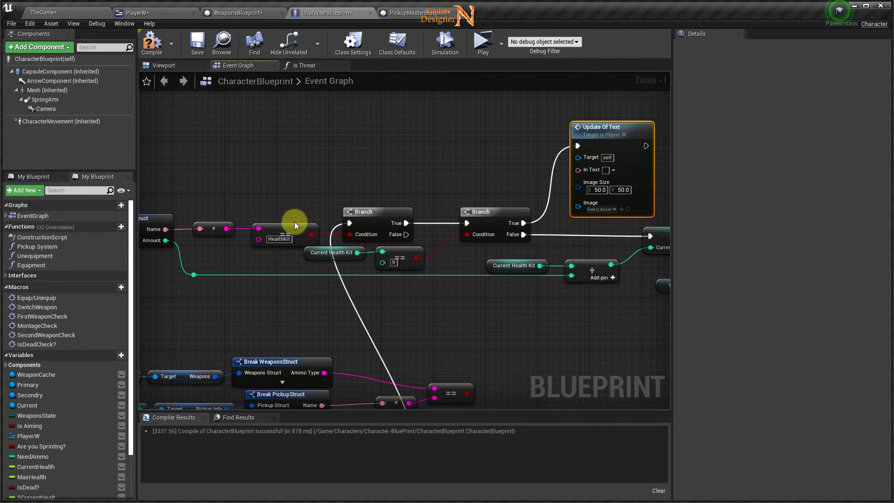
right_click_drag(455, 168, 390, 183)
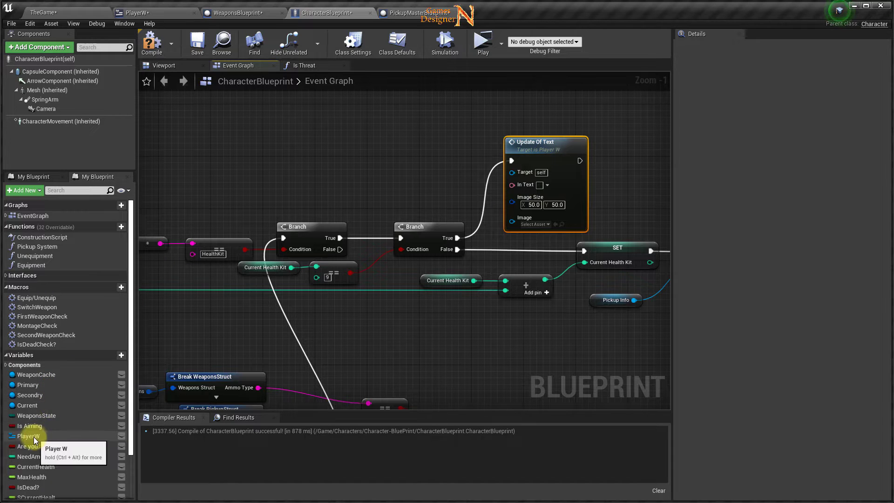
left_click_drag(34, 437, 375, 263, "ctrl")
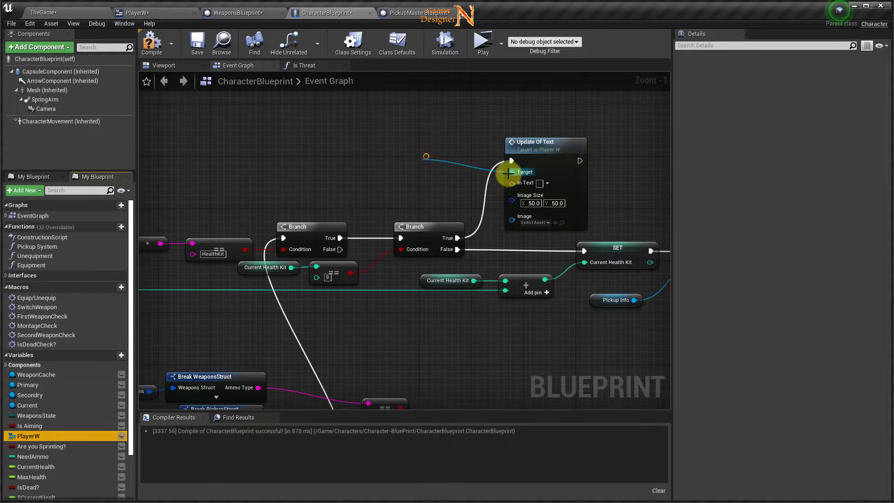
left_click_drag(513, 177, 512, 173, "ctrl")
left_click_drag(445, 161, 419, 171)
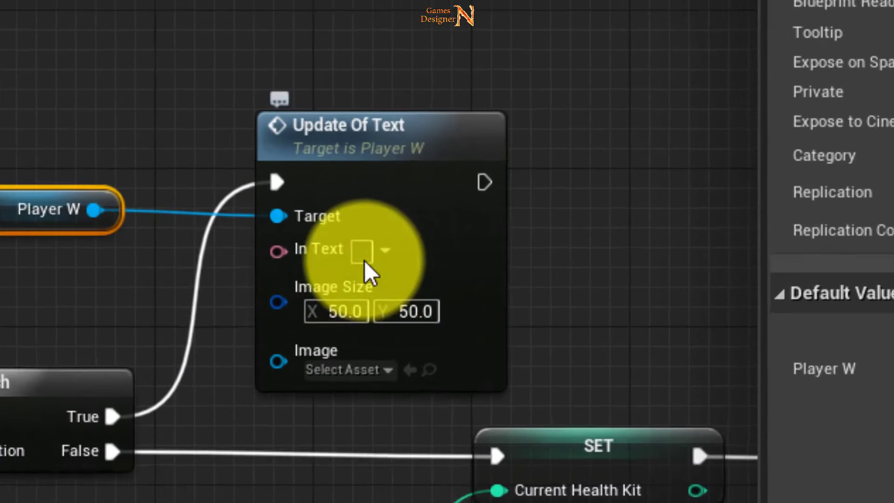
- Set the node's In Text to 'Health Kit is Full'
left_click(539, 184)
type("Heal")
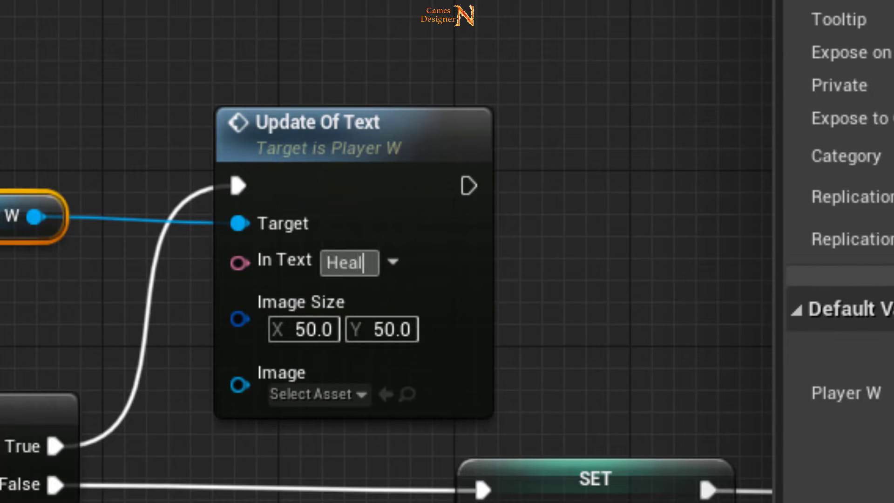
type("th")
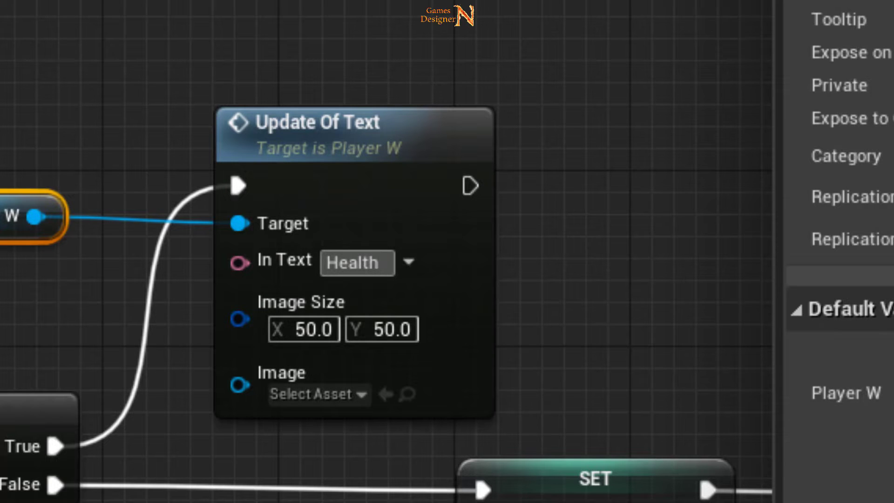
type(" Kit is ")
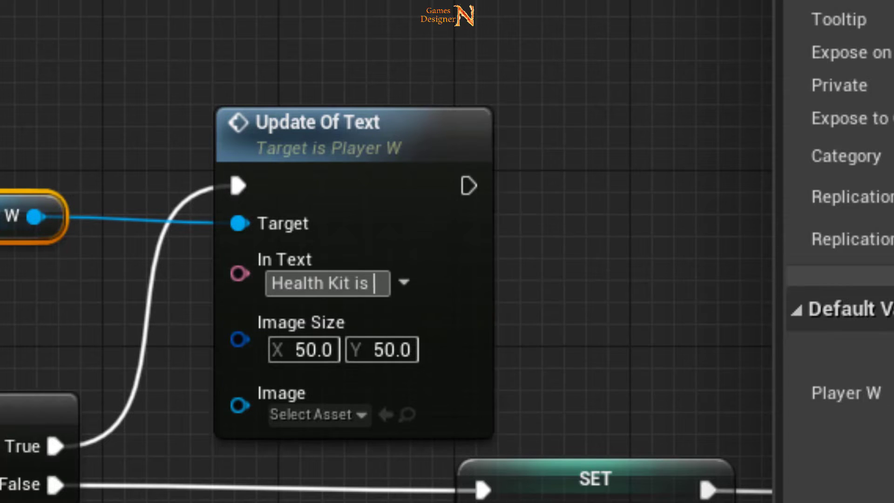
type("Full")
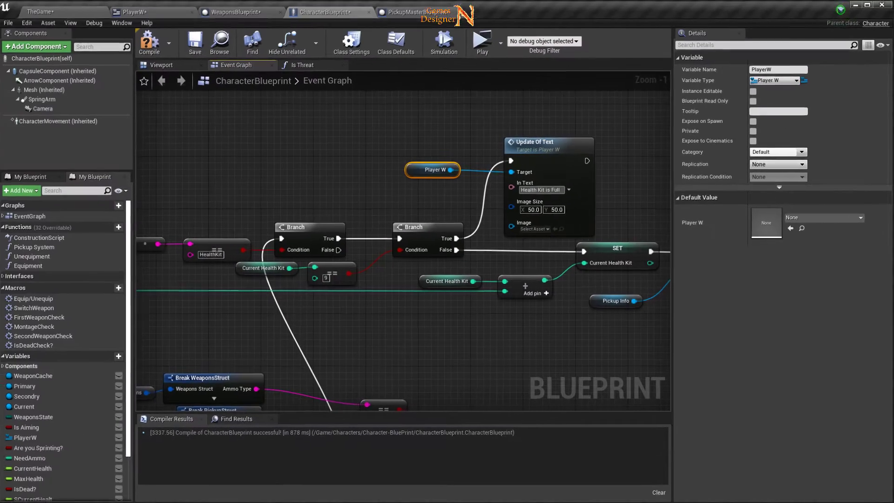
left_click(473, 355)
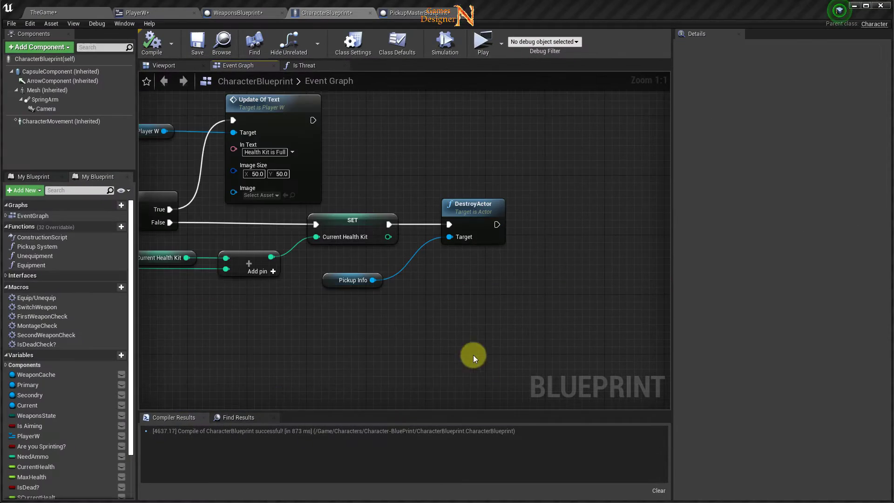
scroll(280, 318, "down", 2)
right_click_drag(281, 318, 611, 356)
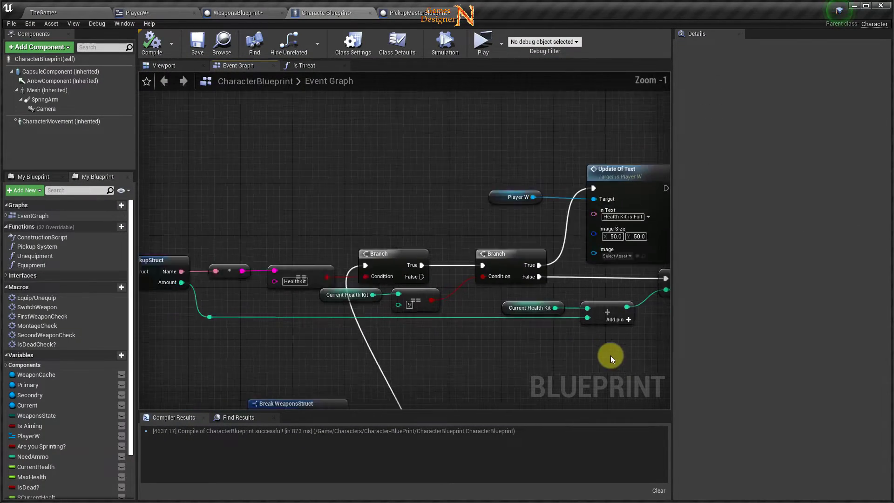
right_click_drag(506, 368, 546, 221)
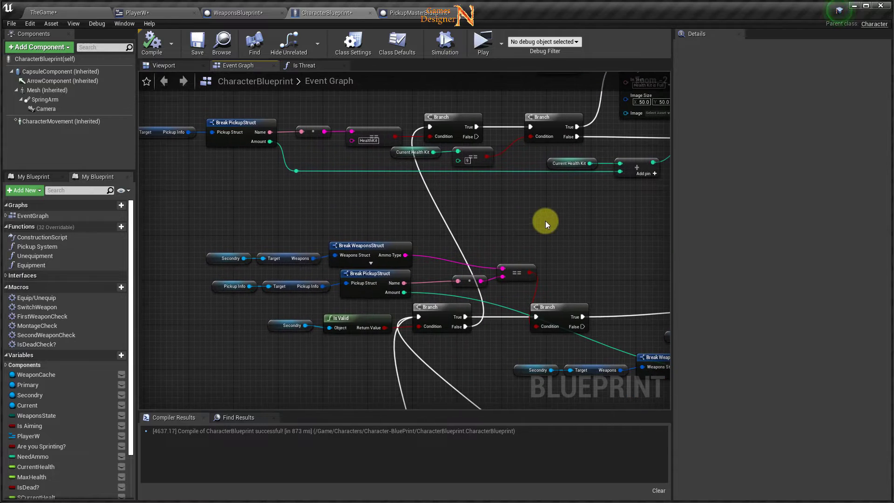
scroll(367, 367, "down", 2)
mouse_move(367, 367)
right_mouse_down()
mouse_move(350, 155)
mouse_move(382, 228)
right_mouse_up()
scroll(381, 229, "down", 2)
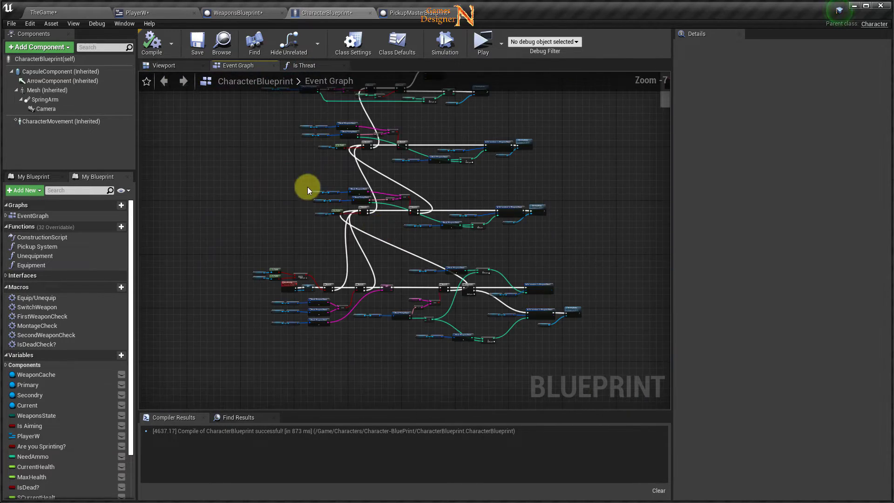
scroll(308, 173, "up", 2)
scroll(313, 163, "up", 2)
right_click_drag(313, 163, 315, 337)
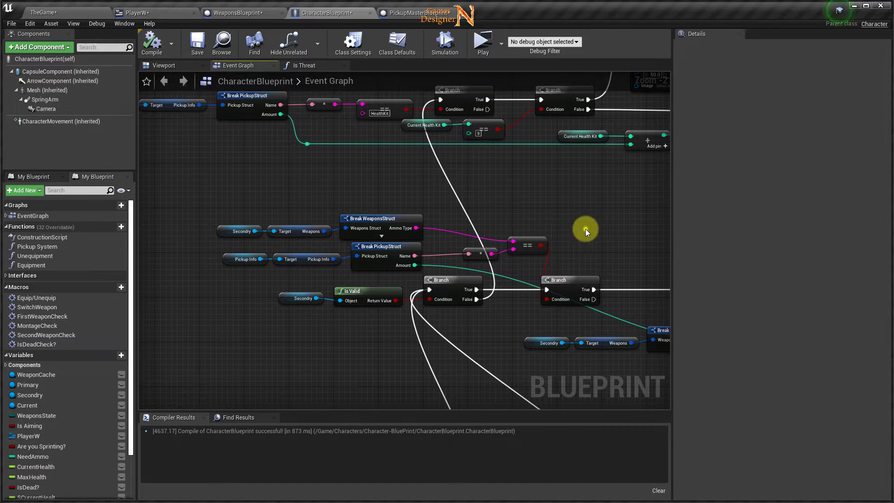
right_click_drag(586, 229, 351, 164)
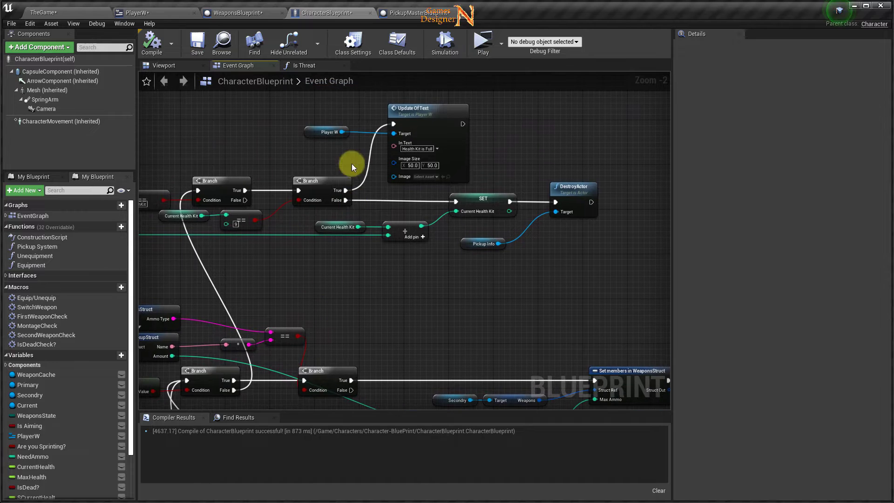
left_click_drag(326, 97, 432, 144)
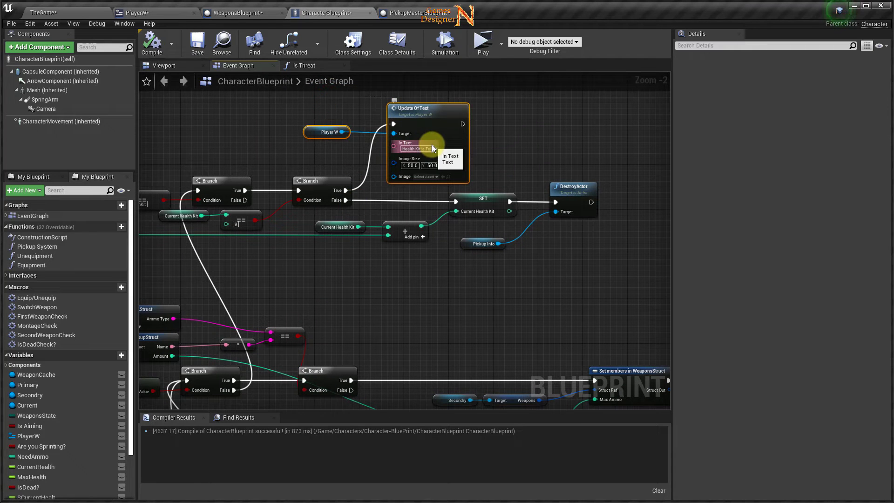
scroll(399, 238, "up", 1)
scroll(390, 278, "up", 2)
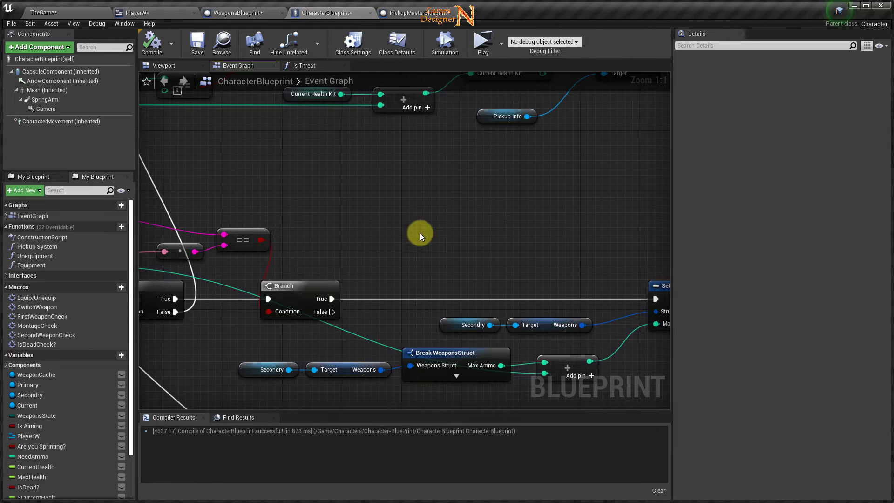
- Paste Player W and Update Of Text, wire the lower Branch's False to them, and enter 'No Weapon Found'
key("ctrl+v")
left_click_drag(495, 231, 474, 186)
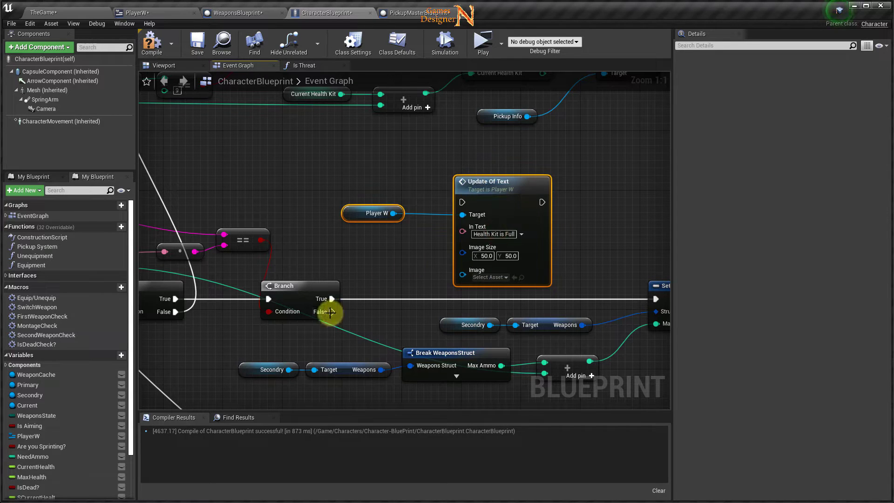
left_click_drag(331, 312, 462, 202)
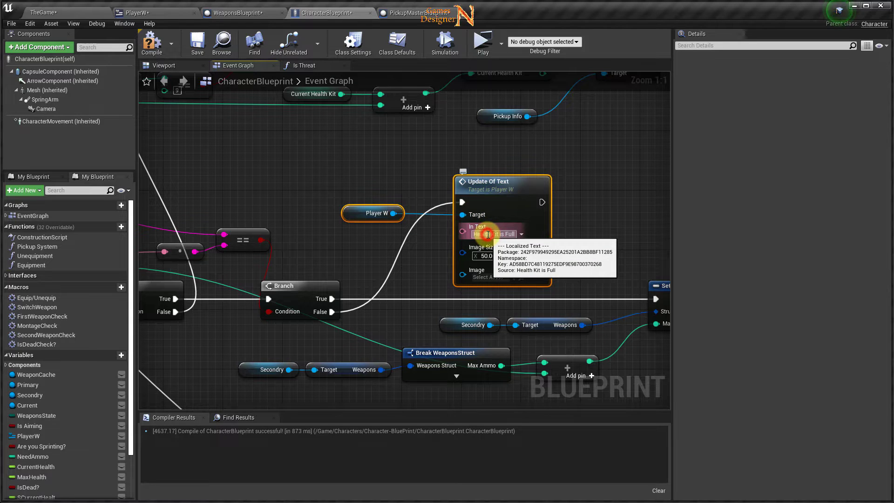
left_click(474, 234)
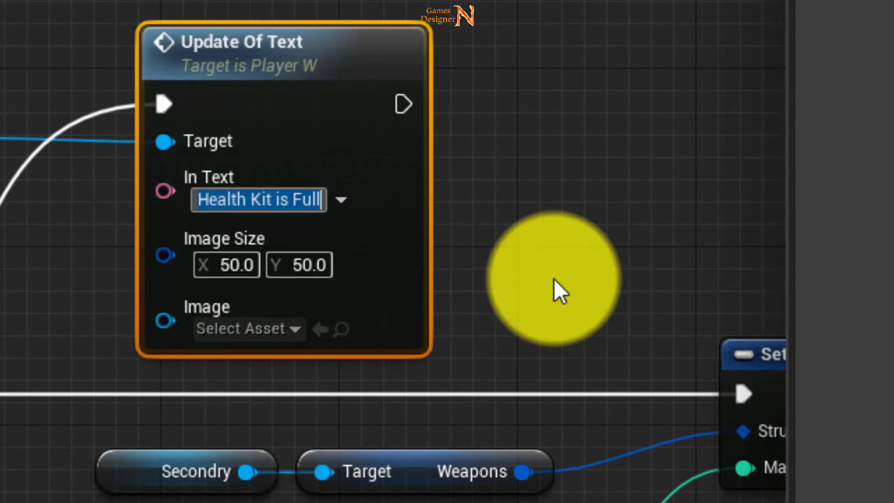
type("No Wea")
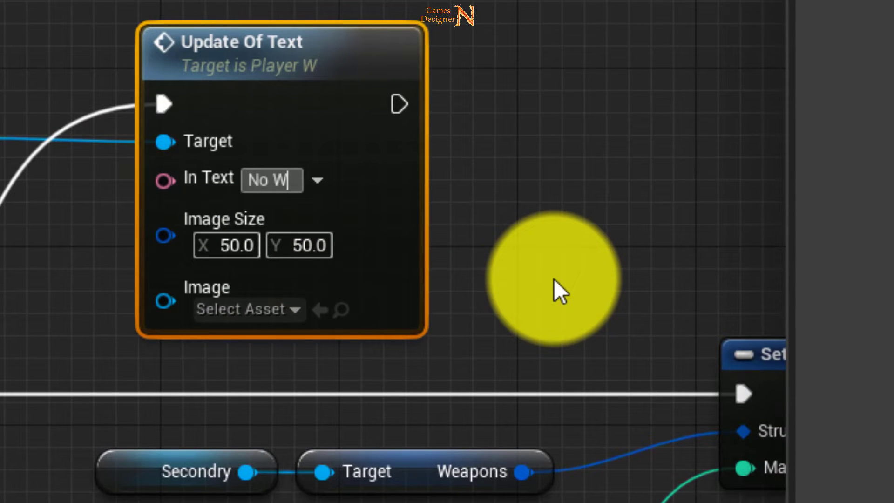
type("pon")
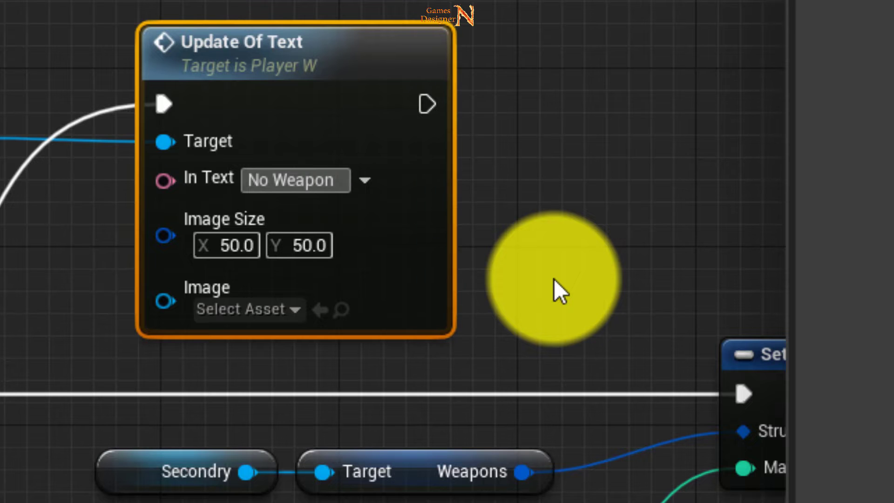
type(" Found")
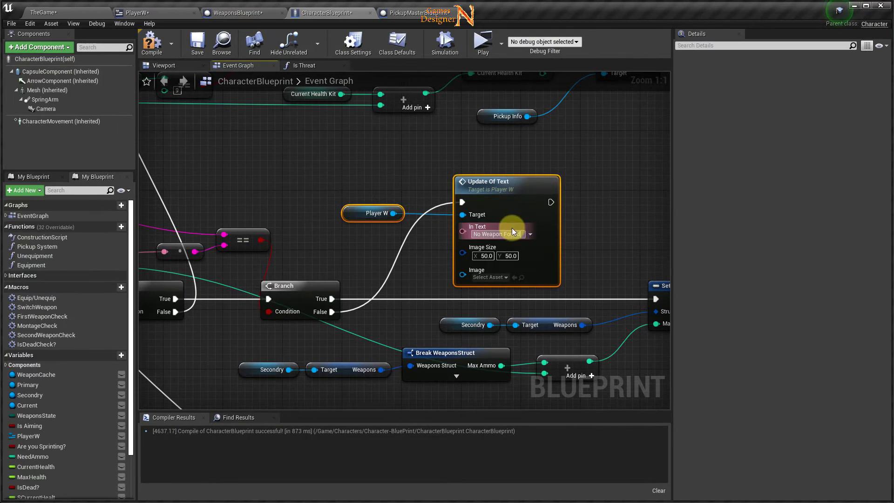
- Copy Pickup Info and Break PickupStruct and paste them beside the No Weapon Found node
mouse_move(438, 256)
right_mouse_down()
mouse_move(525, 298)
mouse_move(507, 222)
mouse_move(505, 356)
right_mouse_up()
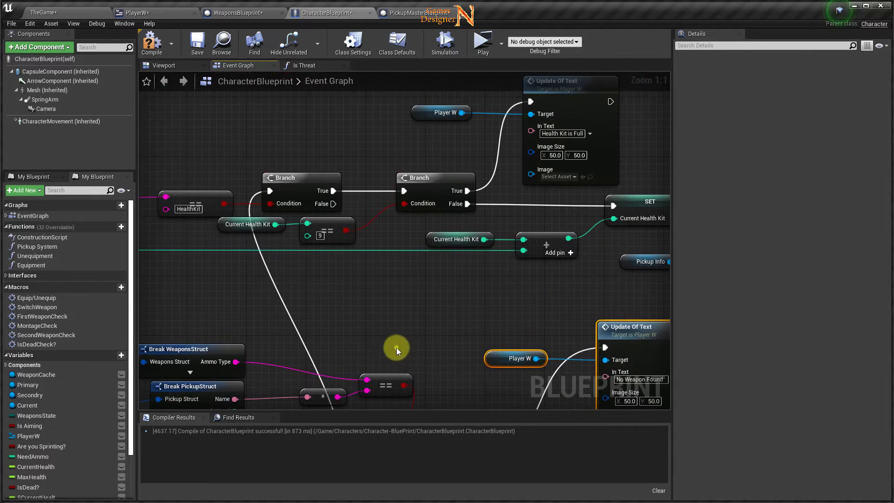
right_click_drag(398, 346, 584, 243)
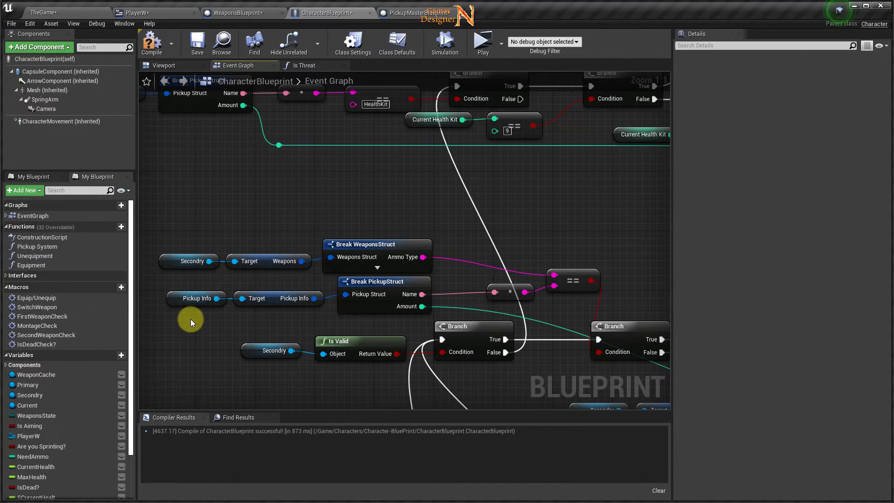
left_click_drag(305, 307, 368, 298)
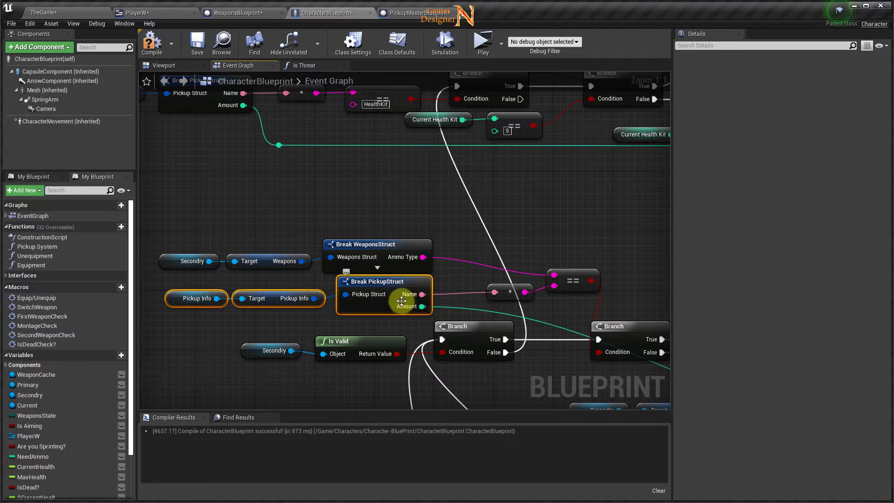
right_click_drag(602, 227, 254, 225)
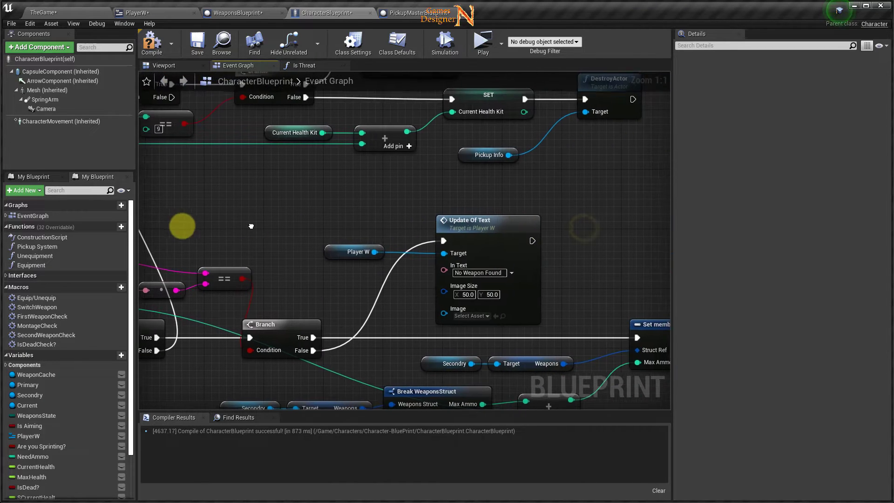
left_click_drag(466, 222, 585, 200)
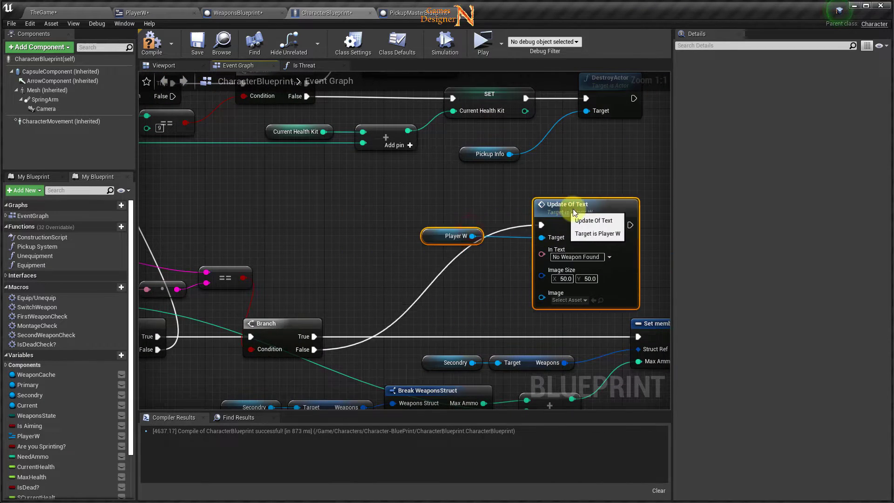
key("ctrl+v")
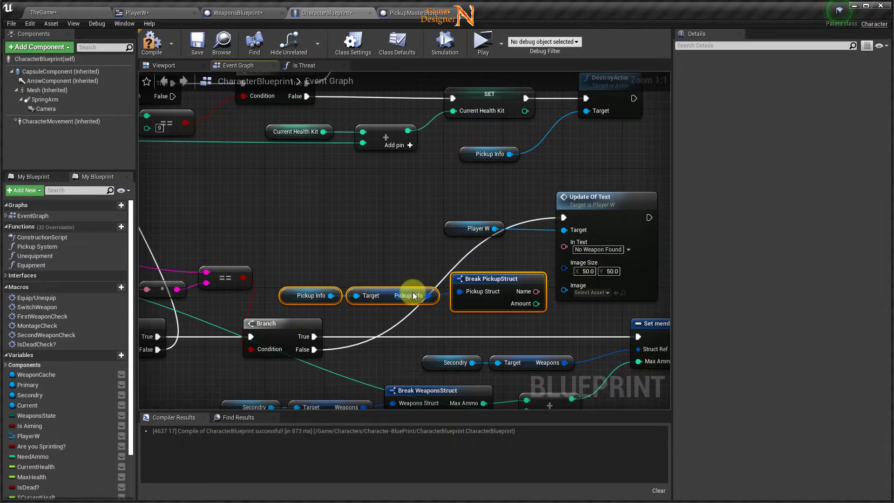
left_click_drag(480, 282, 472, 267)
- Show only Break PickupStruct's Image pin and wire it to the message's Image input
left_click(471, 267)
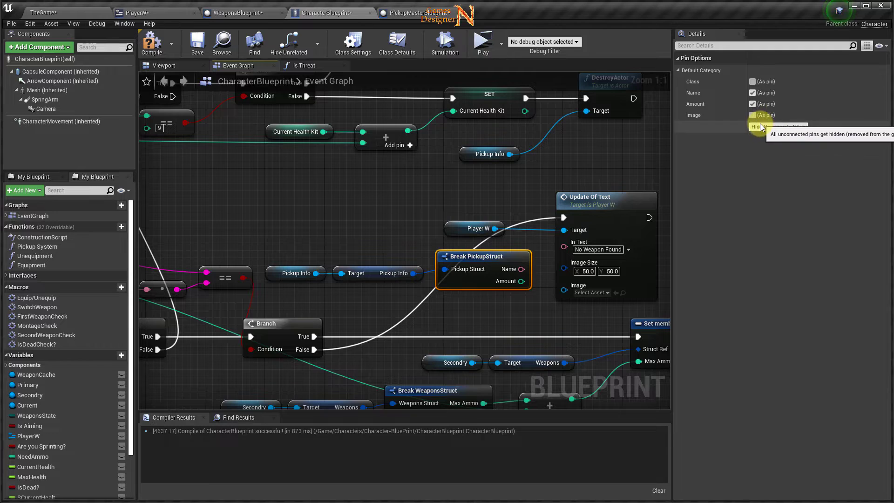
left_click(752, 93)
left_click(752, 104)
left_click(752, 115)
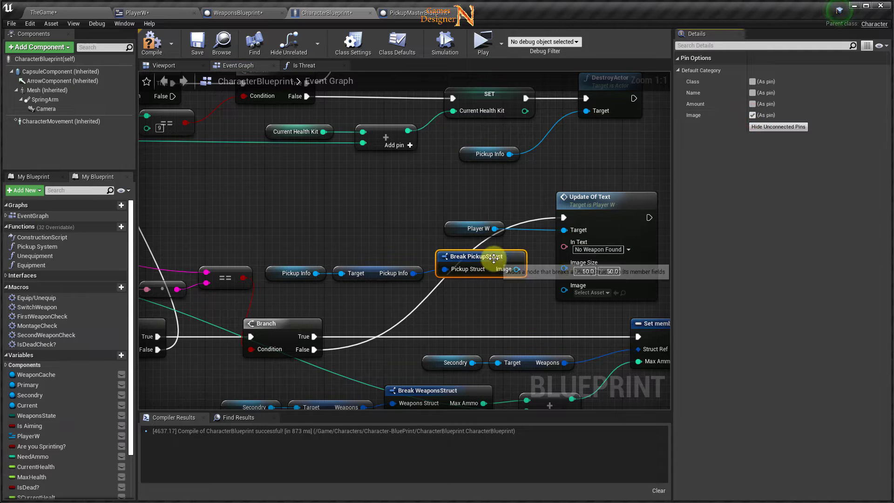
mouse_move(489, 271)
left_mouse_down()
mouse_move(489, 279)
mouse_move(569, 289)
left_mouse_up()
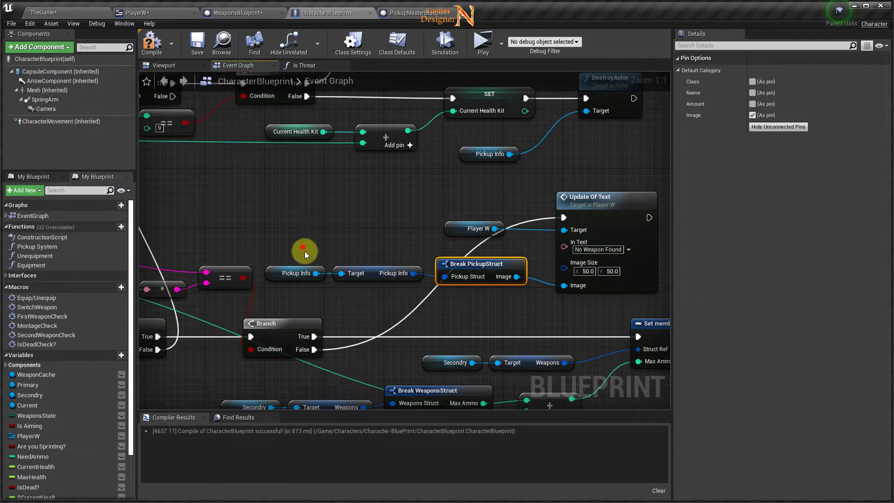
- Rearrange the pickup nodes and select the whole No Weapon Found message group
mouse_move(305, 251)
left_mouse_down()
mouse_move(462, 277)
mouse_move(481, 291)
left_mouse_up()
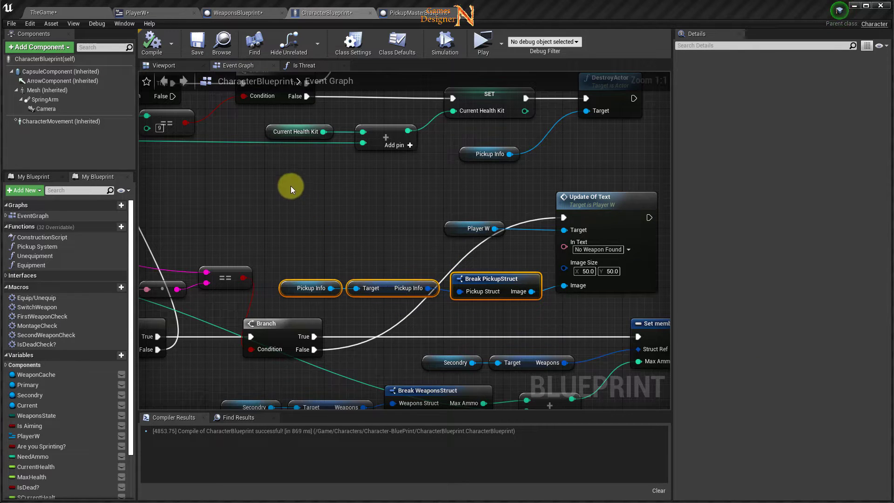
left_click_drag(347, 205, 620, 286, "shift")
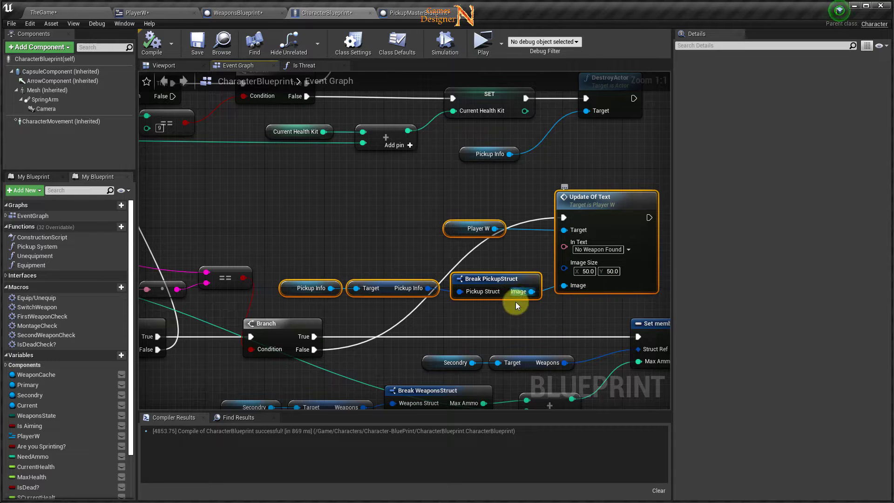
scroll(477, 314, "down", 3)
right_click_drag(412, 269, 597, 332)
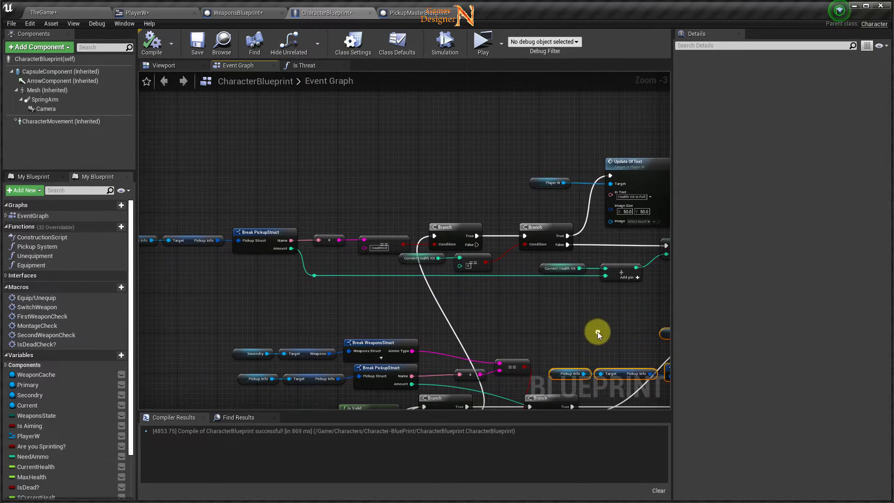
- Paste the message group by the HealthKit branches and run it from the HealthKit Branch's False output
scroll(471, 266, "up", 3)
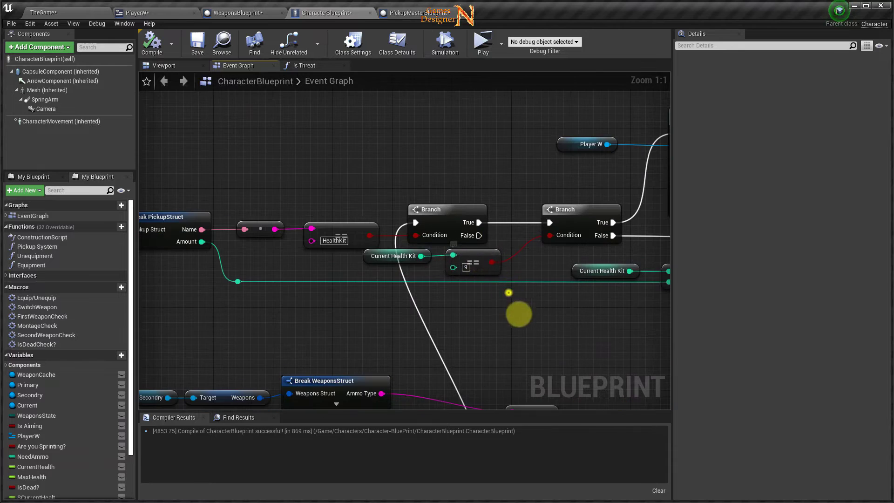
right_click_drag(519, 314, 434, 185)
key("ctrl+v")
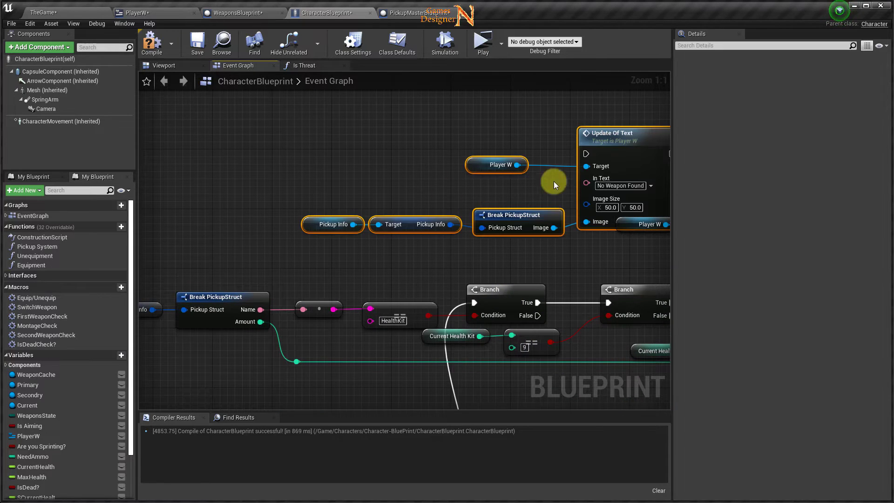
mouse_move(619, 135)
left_mouse_down()
mouse_move(521, 140)
mouse_move(499, 162)
left_mouse_up()
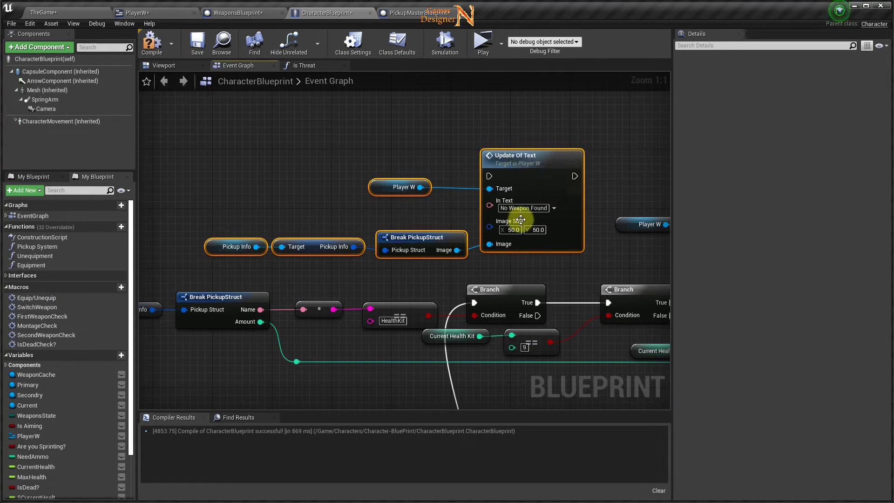
left_click_drag(538, 316, 489, 176)
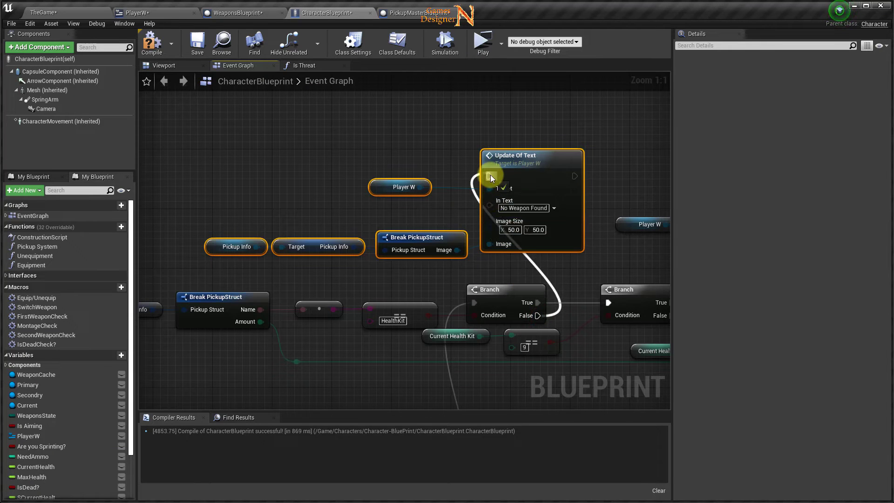
- Move the Health Kit is Full nodes aside and settle the pasted message nodes above the branches
right_click_drag(593, 195, 279, 184)
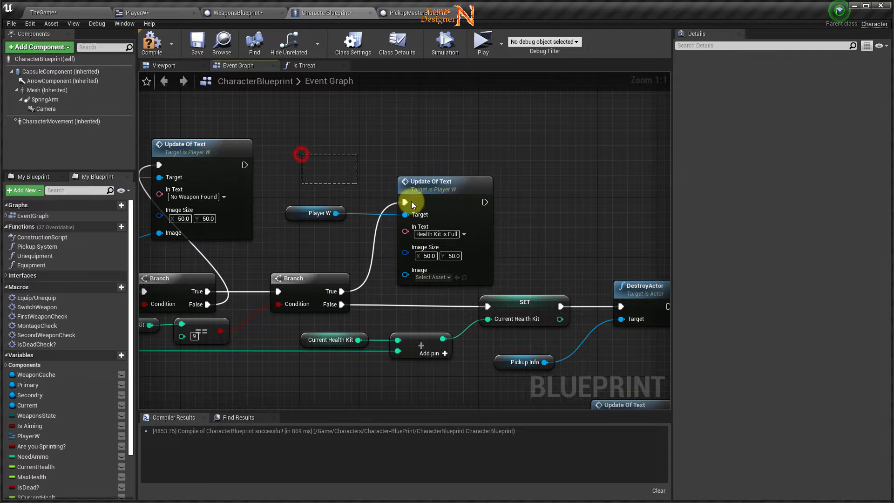
left_click_drag(302, 156, 415, 215)
left_click_drag(457, 189, 596, 150)
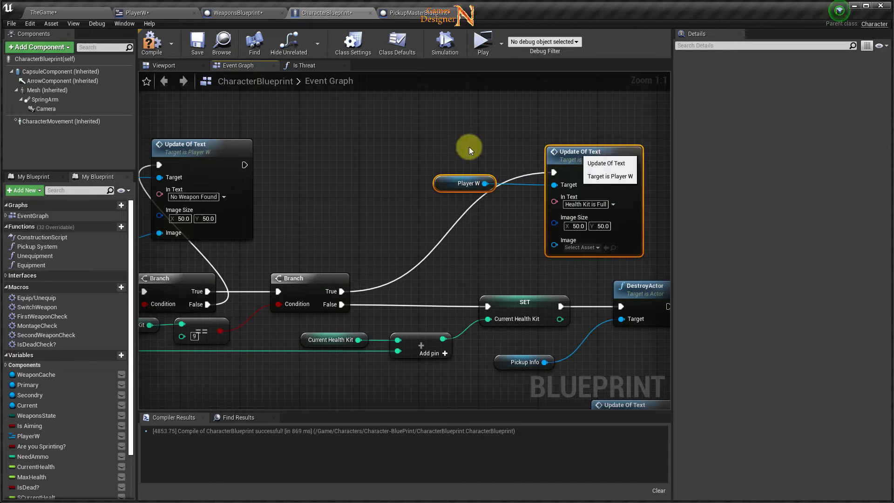
right_click_drag(468, 147, 423, 172)
left_click_drag(230, 177, 509, 241)
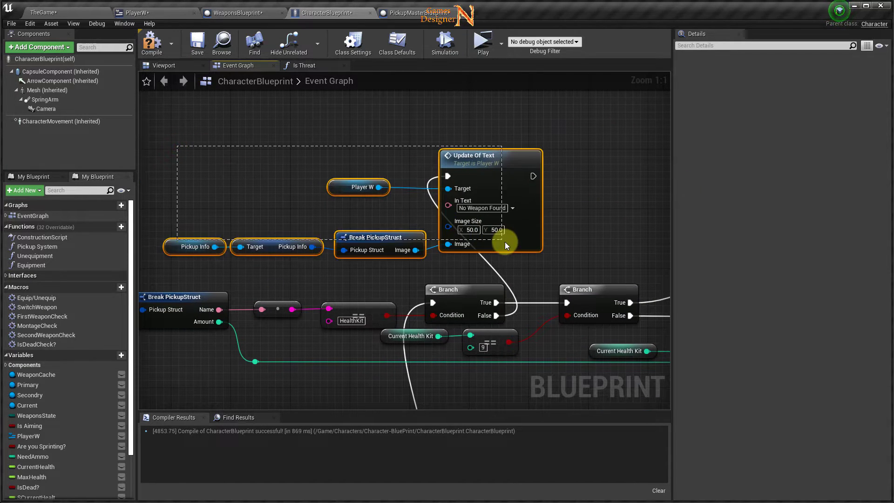
mouse_move(512, 162)
left_mouse_down()
mouse_move(587, 155)
mouse_move(632, 162)
left_mouse_up()
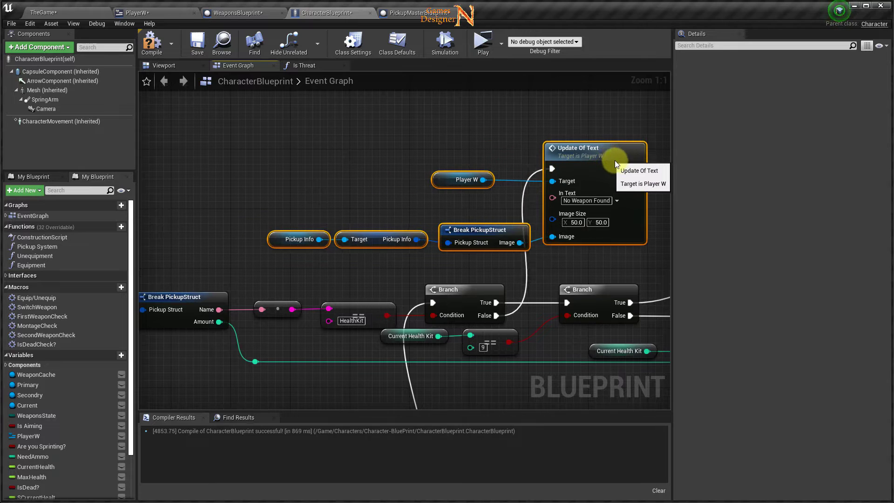
right_click_drag(523, 145, 345, 135)
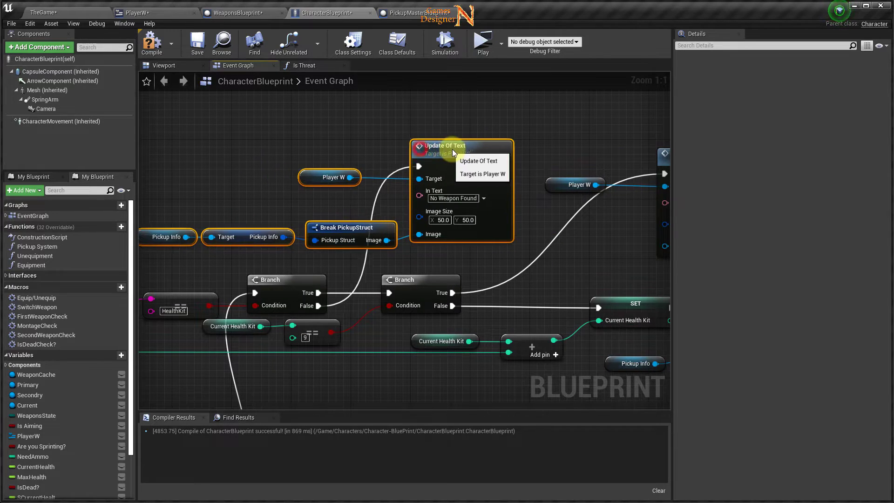
left_click_drag(408, 149, 453, 149)
left_click(378, 116)
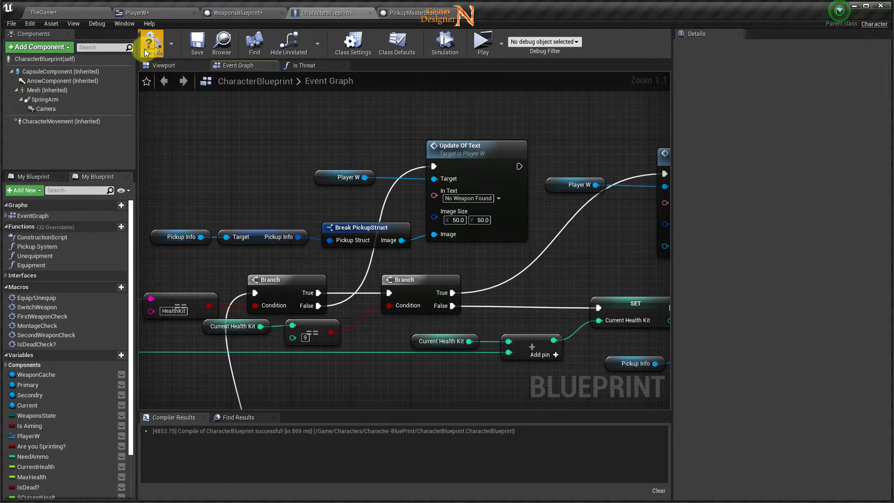
- Compile and play the level, walking over the ammo and health kit pickups, then stop
left_click(479, 47)
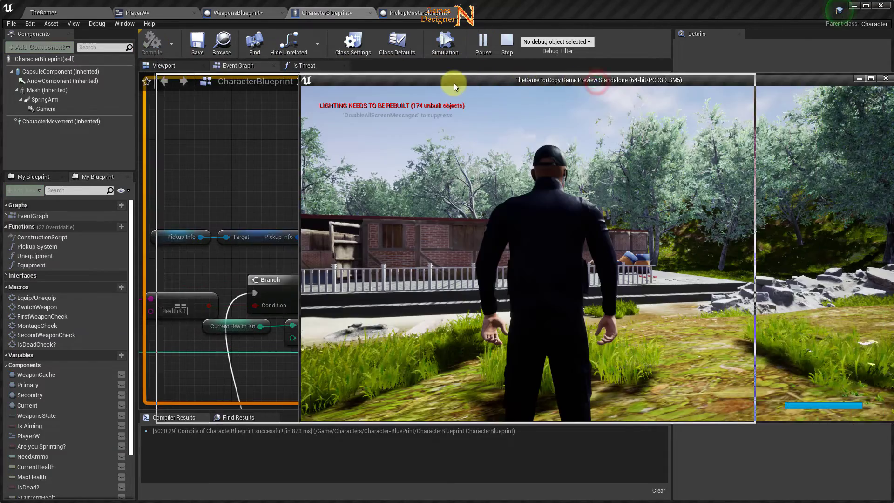
key("w")
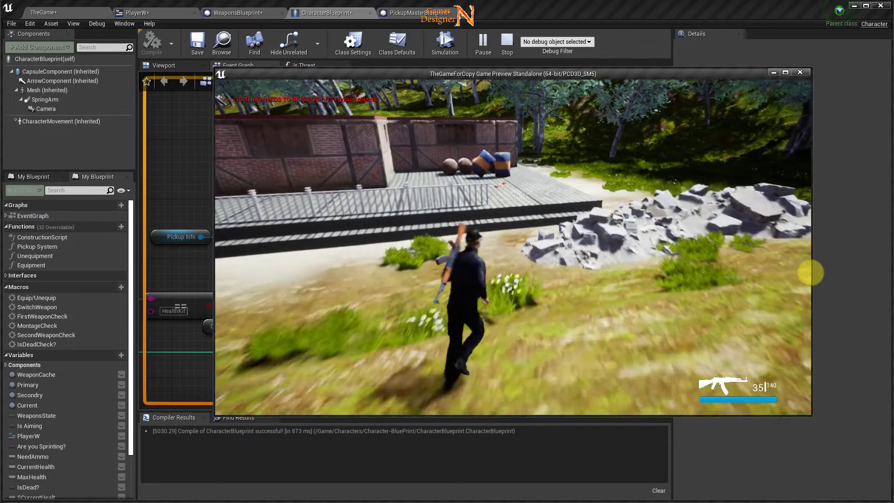
key("w")
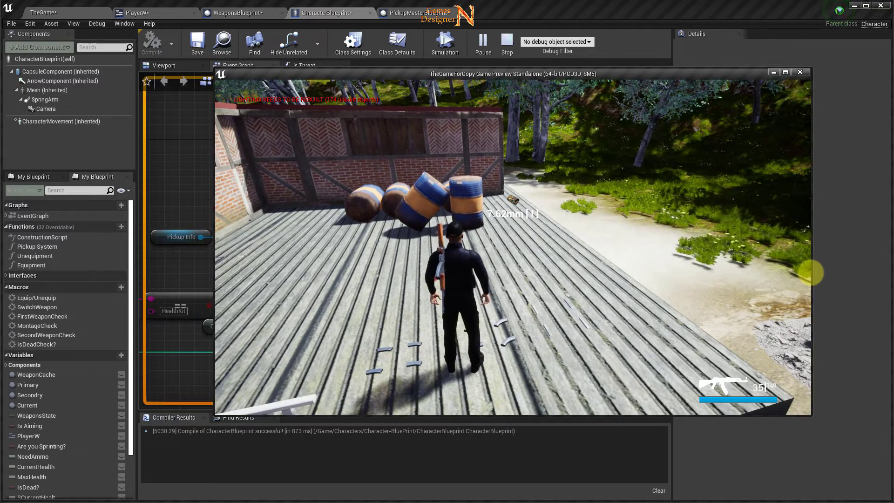
key("w")
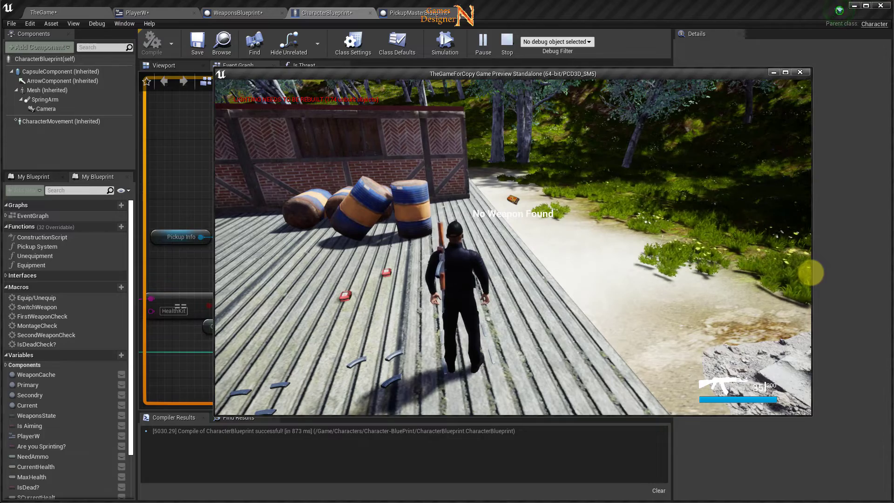
key("w")
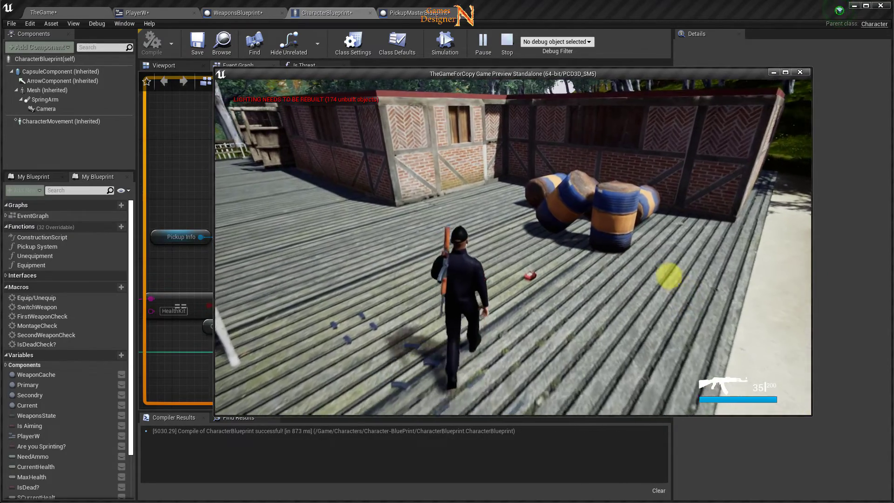
key("w")
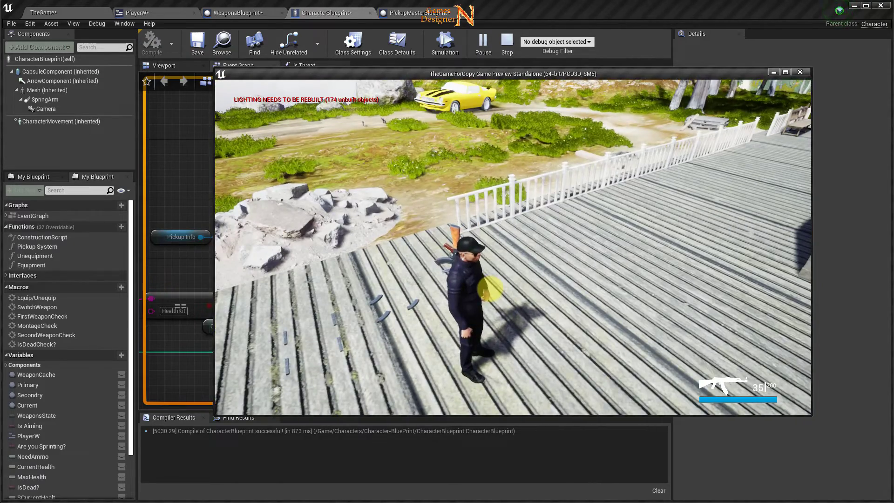
key("Escape")
- Delete the weapon path's No Weapon Found Update Of Text, Player W and pickup nodes
scroll(471, 268, "down", 2)
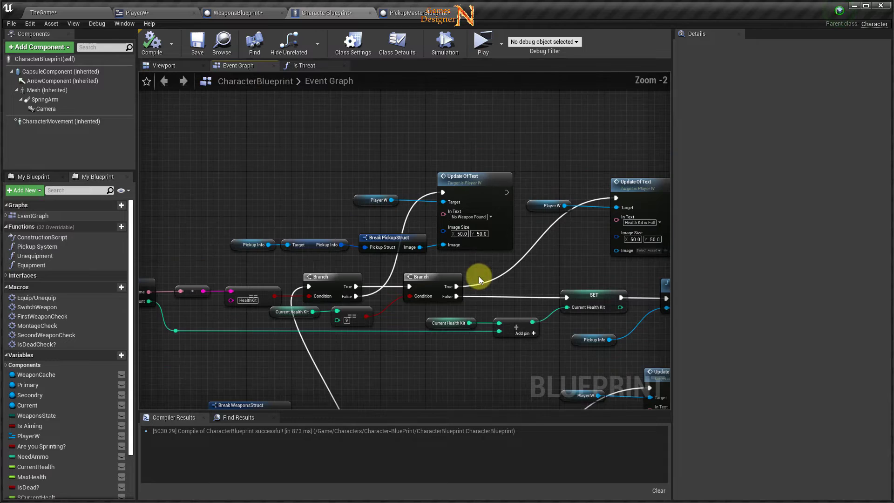
mouse_move(474, 365)
right_mouse_down()
mouse_move(394, 191)
mouse_move(429, 240)
right_mouse_up()
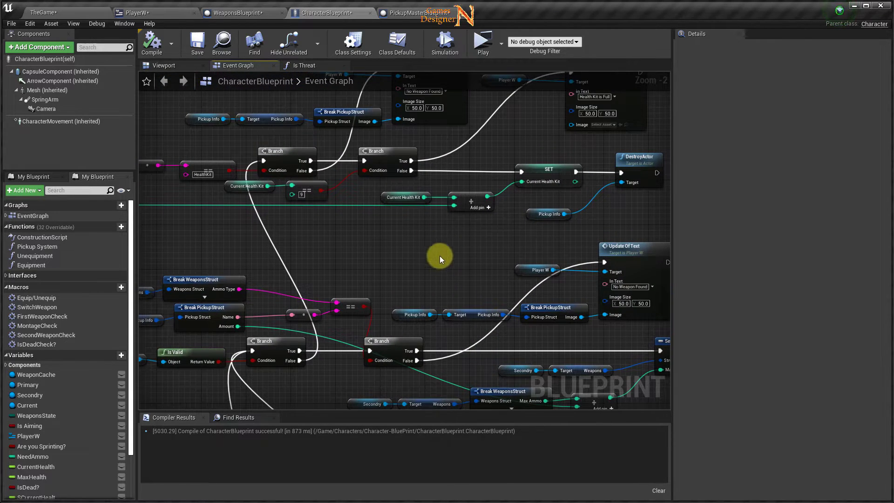
left_click_drag(565, 298, 635, 316)
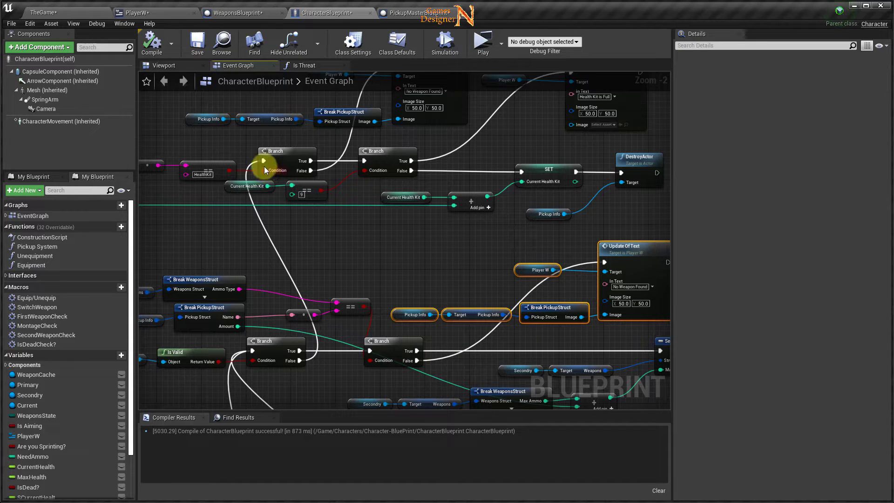
left_click_drag(401, 247, 632, 317)
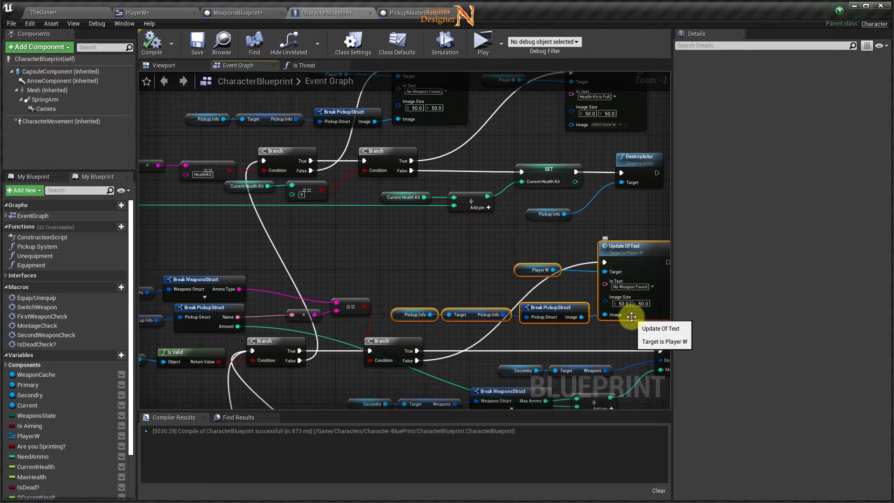
key("Delete")
- Wire the lower Branch's False output into the HealthKit Branch's exec input
mouse_move(429, 321)
right_mouse_down()
mouse_move(532, 299)
mouse_move(496, 322)
right_mouse_up()
left_click_drag(483, 362, 332, 163)
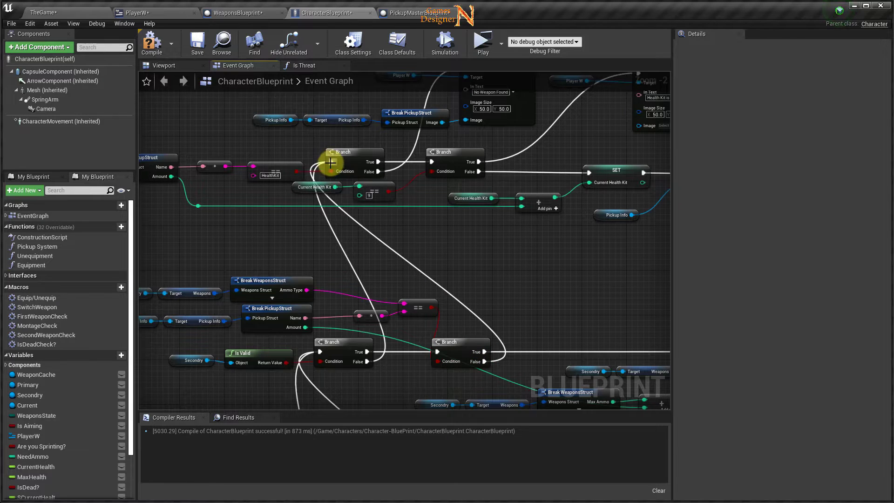
right_click_drag(355, 174, 378, 231)
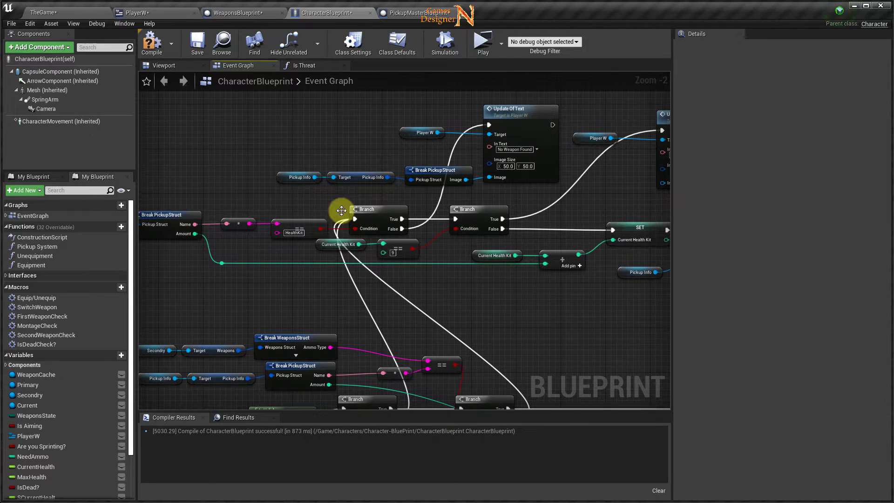
scroll(296, 254, "up", 2)
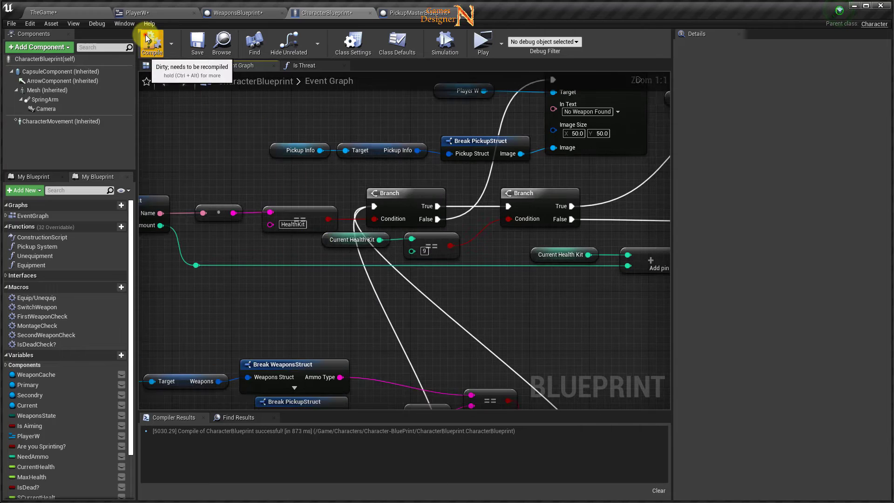
left_click(483, 41)
left_click_drag(516, 79, 421, 81)
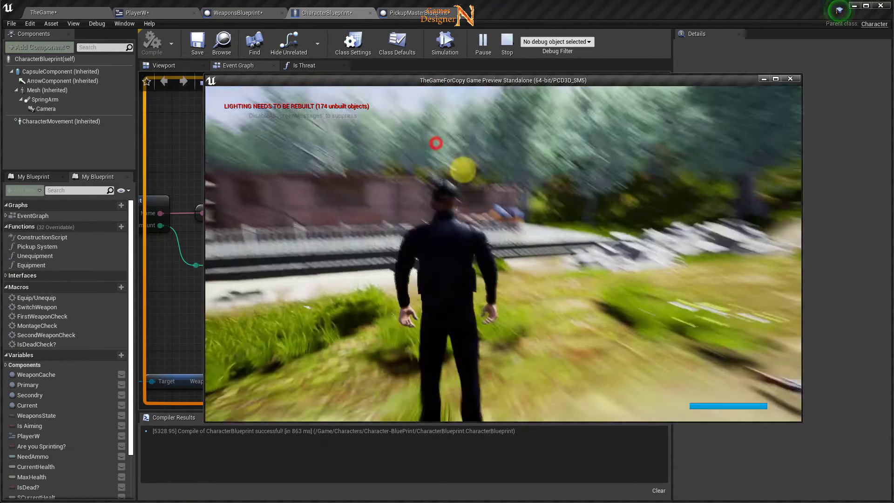
key("w")
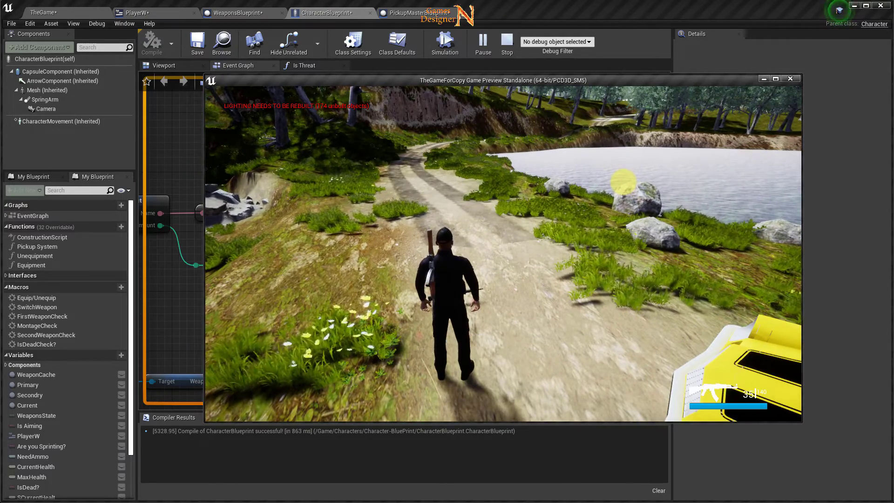
key("e")
key("w")
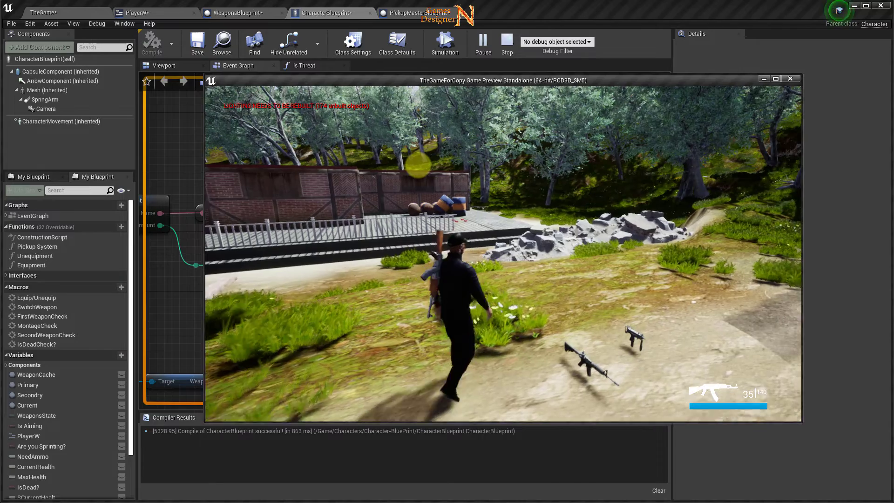
key("w")
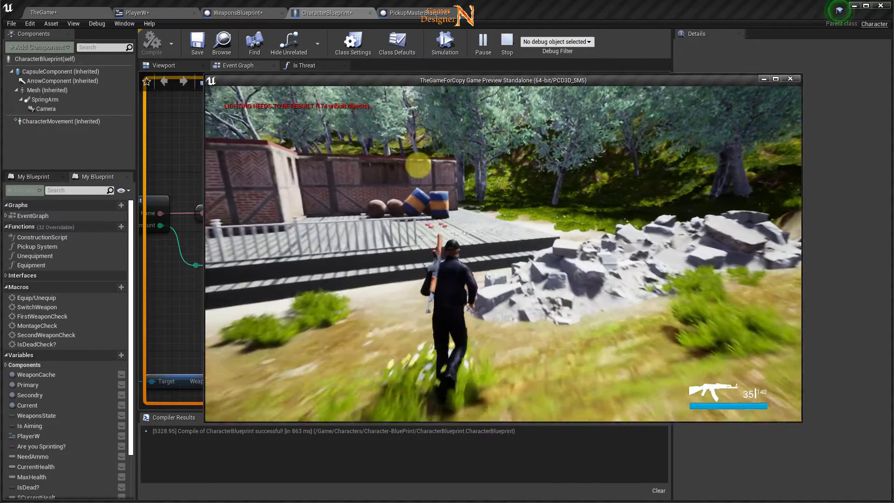
key("w")
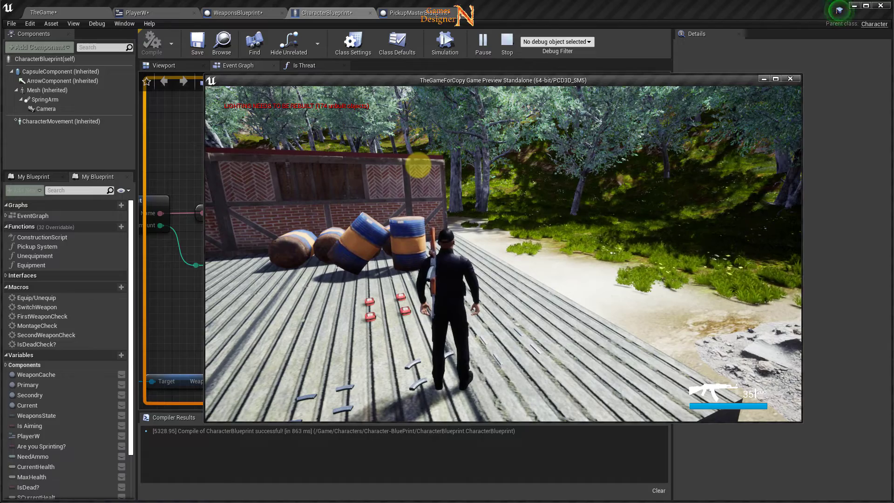
key("w")
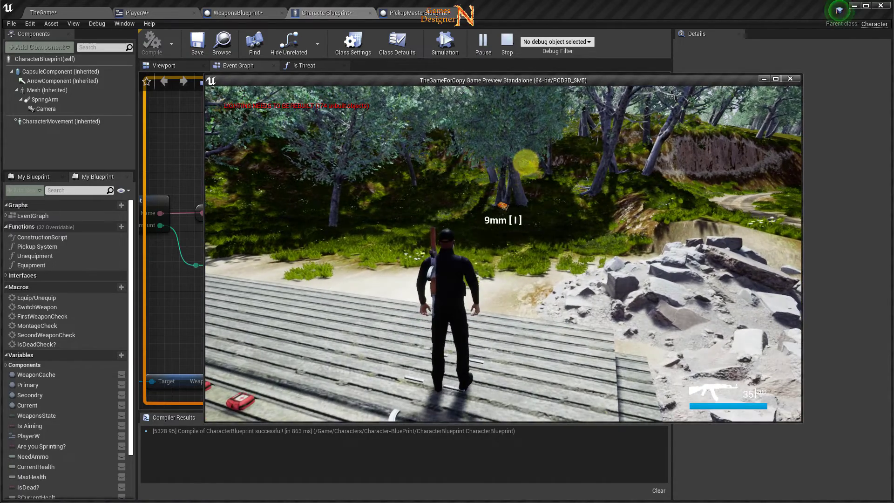
key("i")
mouse_move(526, 162)
left_mouse_down()
mouse_move(299, 160)
mouse_move(206, 185)
mouse_move(243, 186)
left_mouse_up()
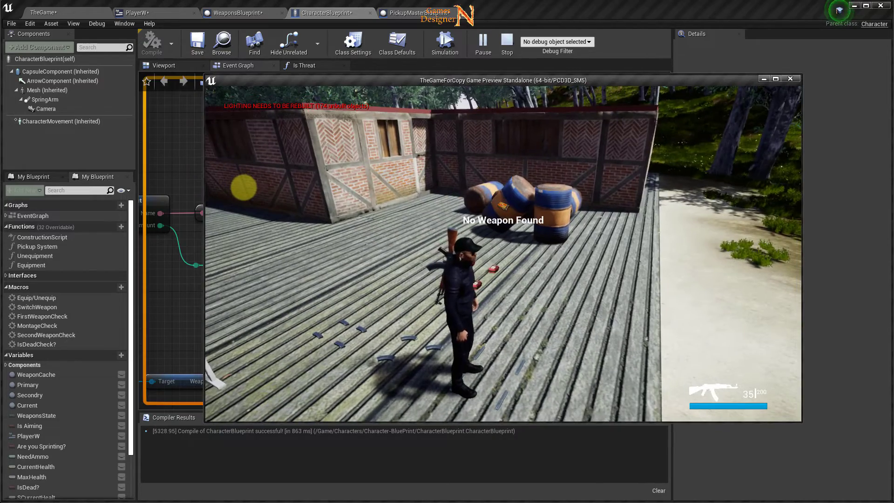
key("w")
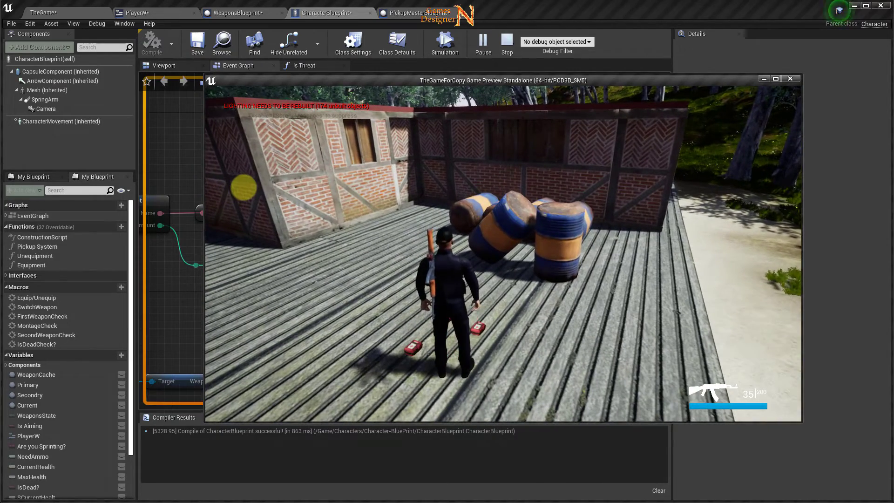
left_click_drag(243, 186, 204, 186)
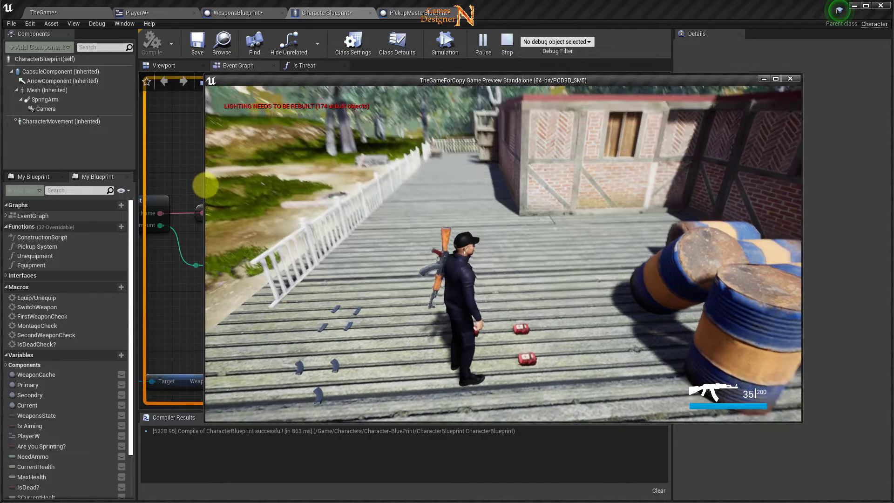
left_click(186, 103)
right_click_drag(579, 325, 494, 323)
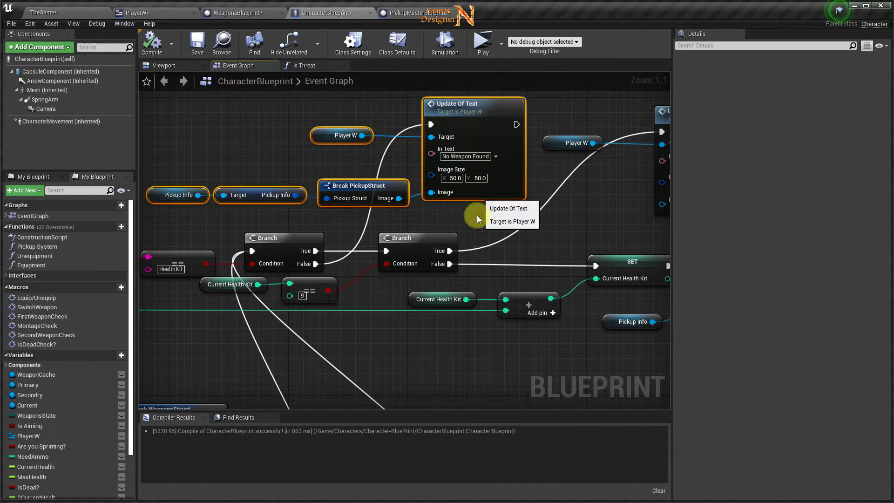
- Review the HealthKit and weapon-pickup wiring, then switch to the PlayerW widget
right_click_drag(475, 340, 417, 166)
right_click_drag(392, 234, 499, 307)
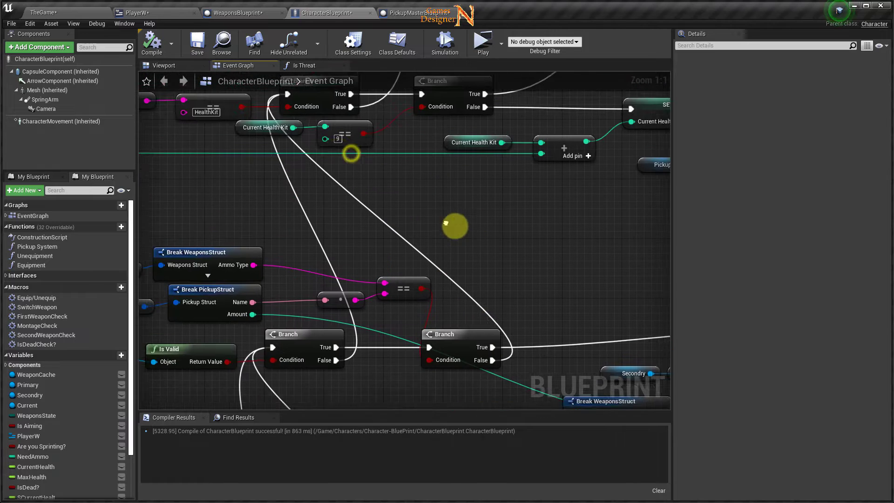
mouse_move(505, 368)
right_mouse_down()
mouse_move(530, 320)
mouse_move(474, 230)
right_mouse_up()
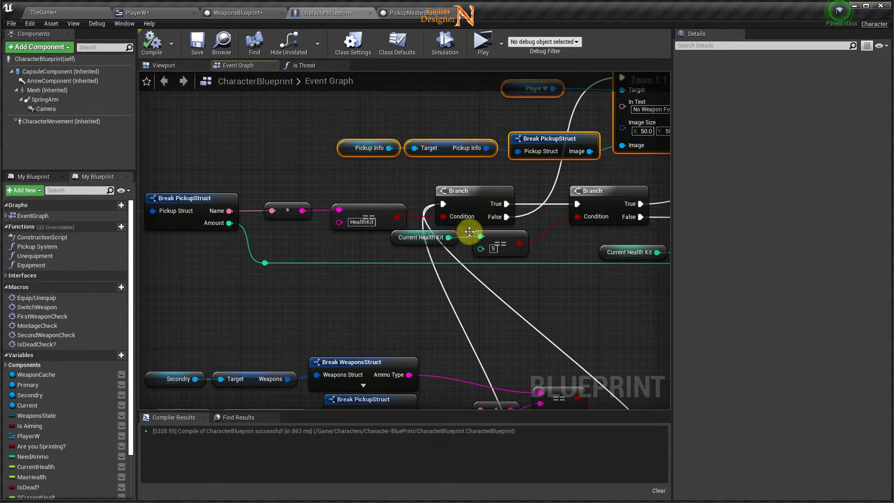
right_click_drag(501, 177, 395, 236)
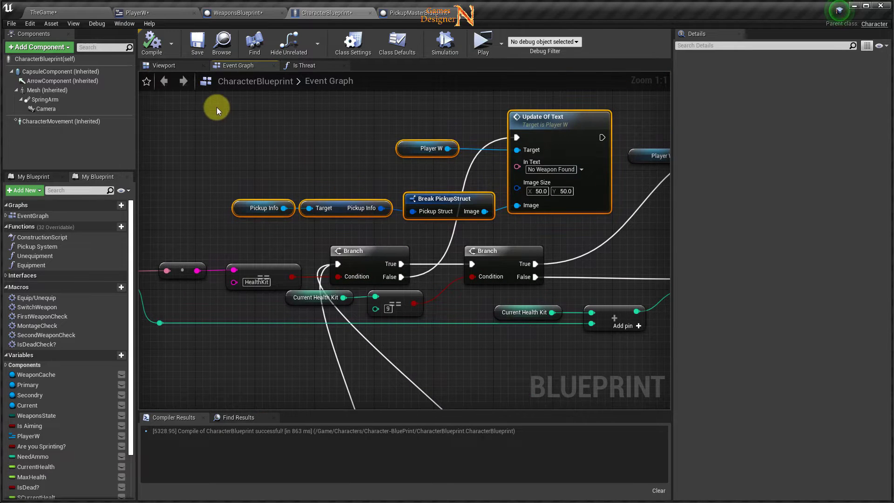
left_click_drag(216, 108, 551, 212)
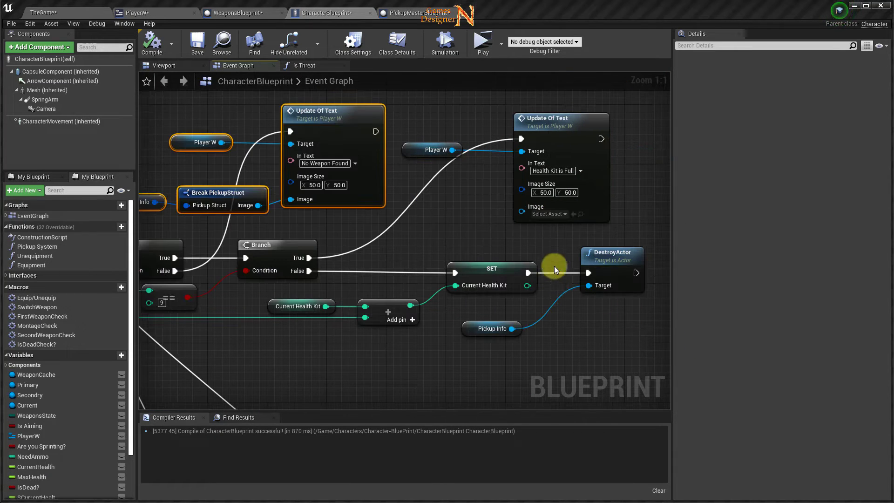
left_click(156, 11)
- Colour PlayerW's max-ammo 000 text red and the current-ammo 00 text blue
left_click(79, 11)
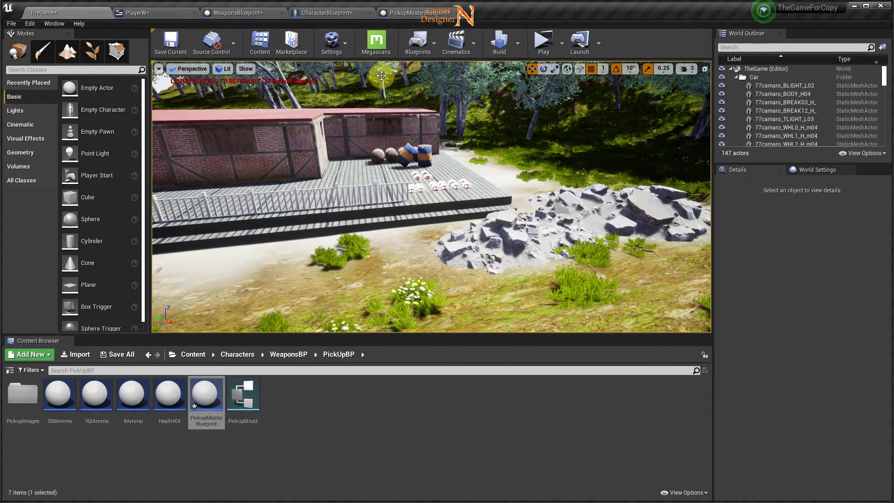
left_click(160, 15)
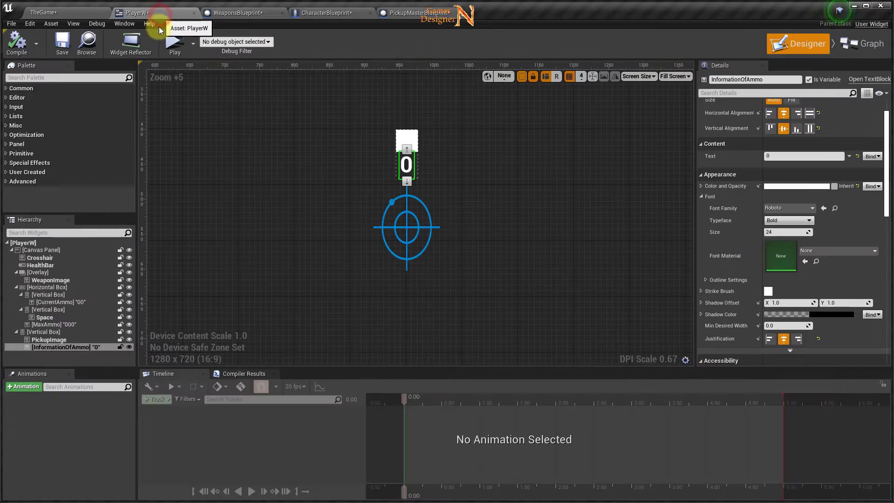
scroll(465, 259, "down", 3)
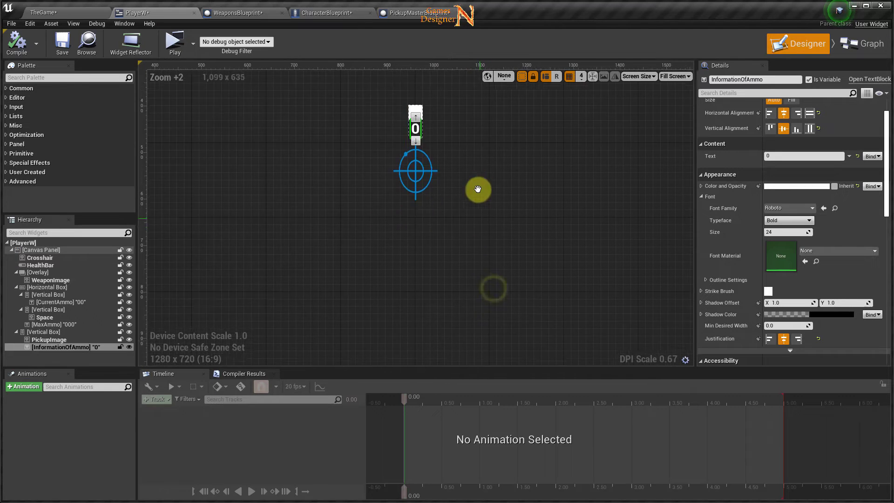
mouse_move(493, 289)
right_mouse_down()
mouse_move(322, 184)
mouse_move(220, 156)
right_mouse_up()
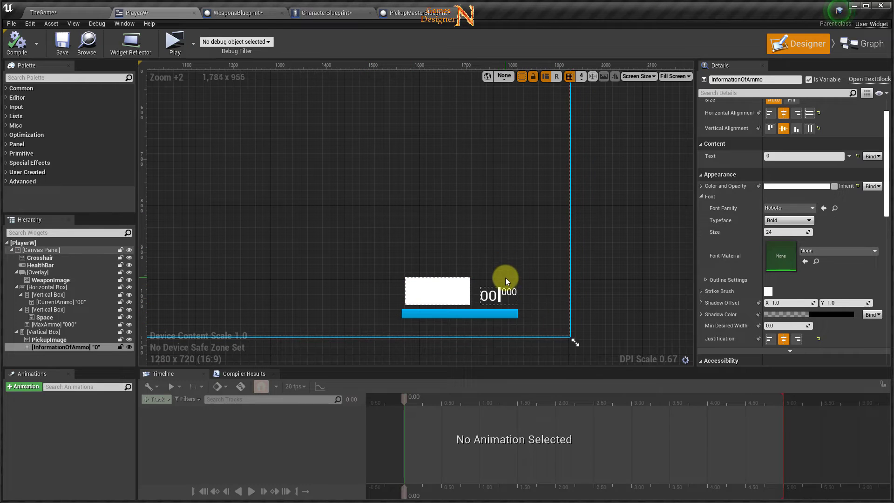
left_click(509, 295)
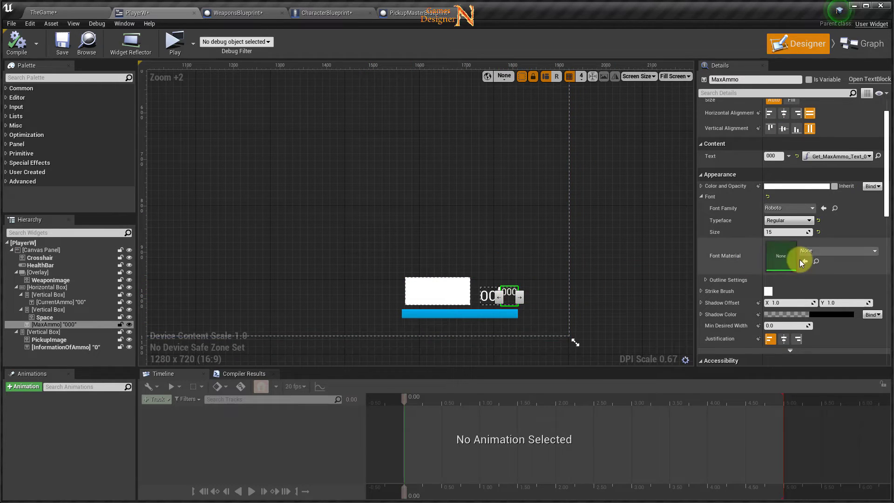
left_click(790, 186)
left_click(892, 266)
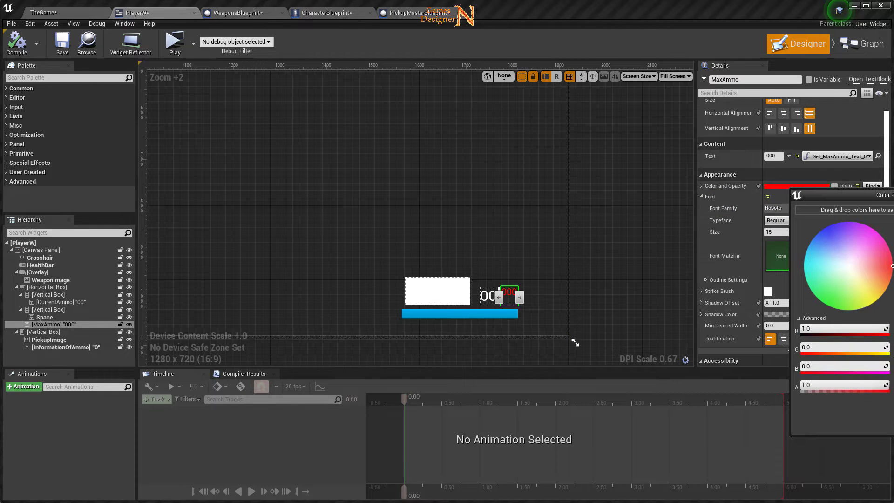
left_click(487, 297)
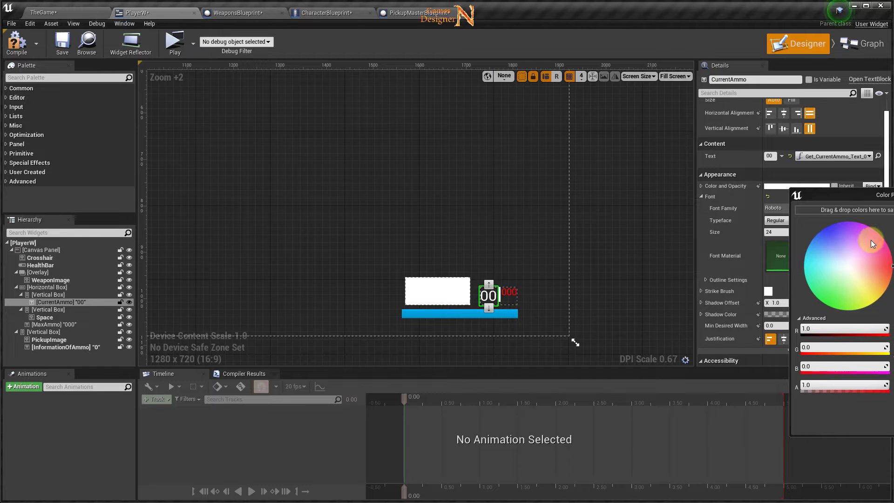
left_click_drag(867, 259, 834, 226)
- Add a Horizontal Box from the Palette to the PlayerW canvas above the ammo counter
left_click(516, 298)
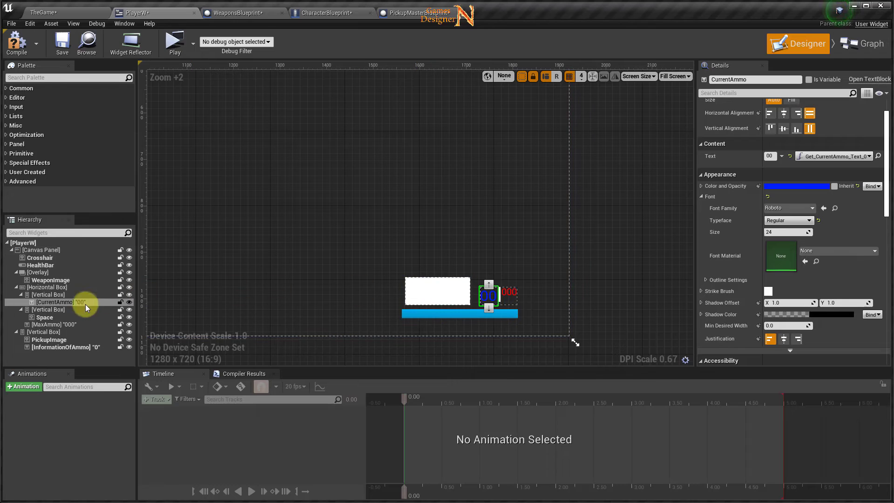
left_click(340, 316)
left_click(65, 78)
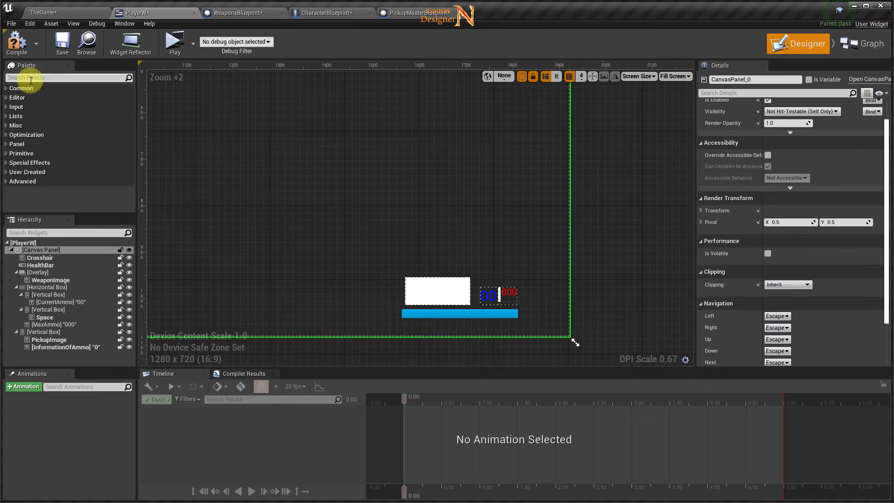
type("horizontal")
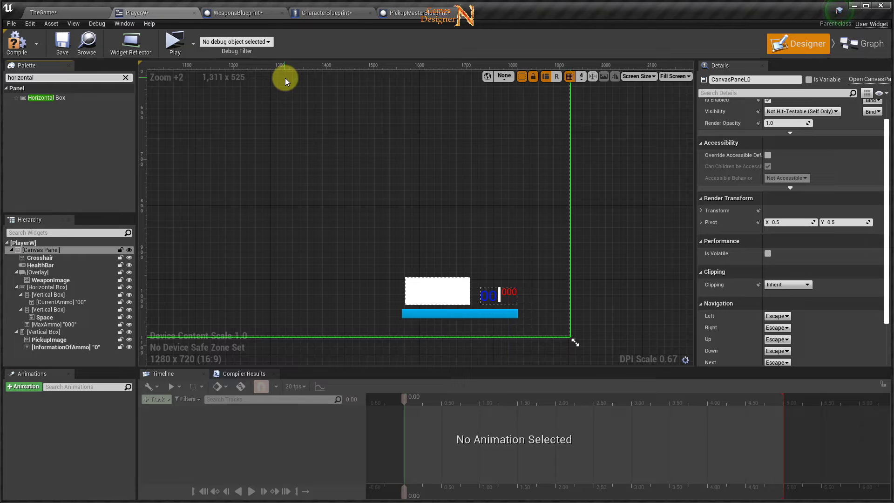
mouse_move(59, 98)
left_mouse_down()
mouse_move(470, 254)
mouse_move(489, 274)
left_mouse_up()
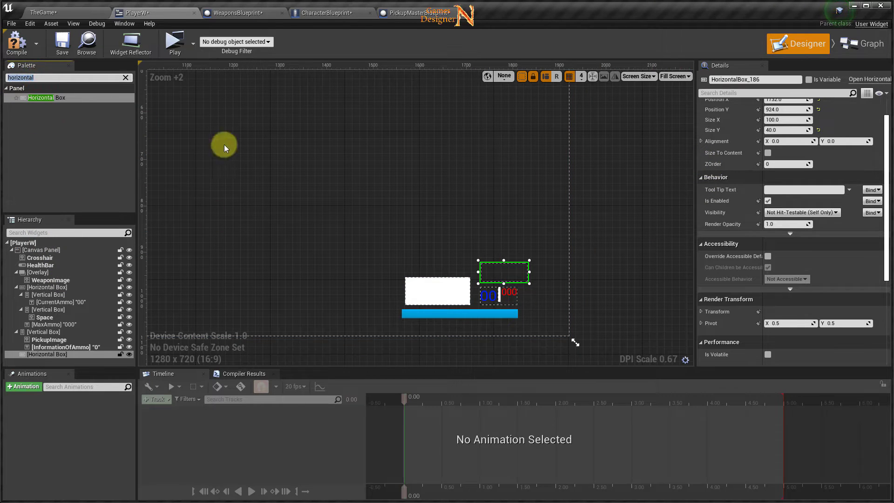
- Put an Image inside the Horizontal Box and enable its Size To Content
type("i")
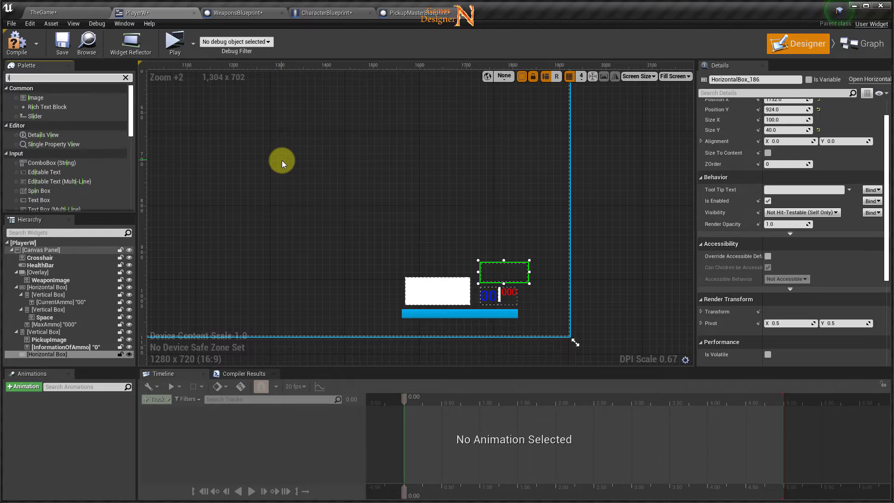
type("mage")
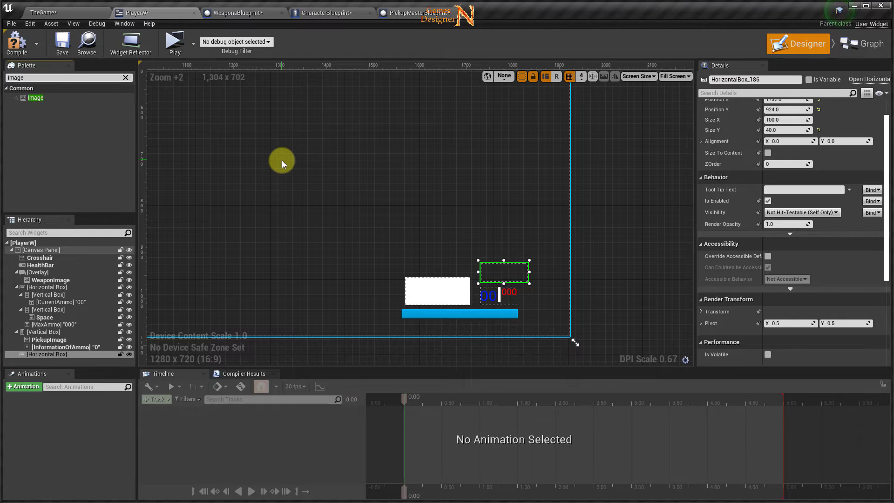
mouse_move(26, 99)
left_mouse_down()
mouse_move(57, 279)
mouse_move(47, 354)
left_mouse_up()
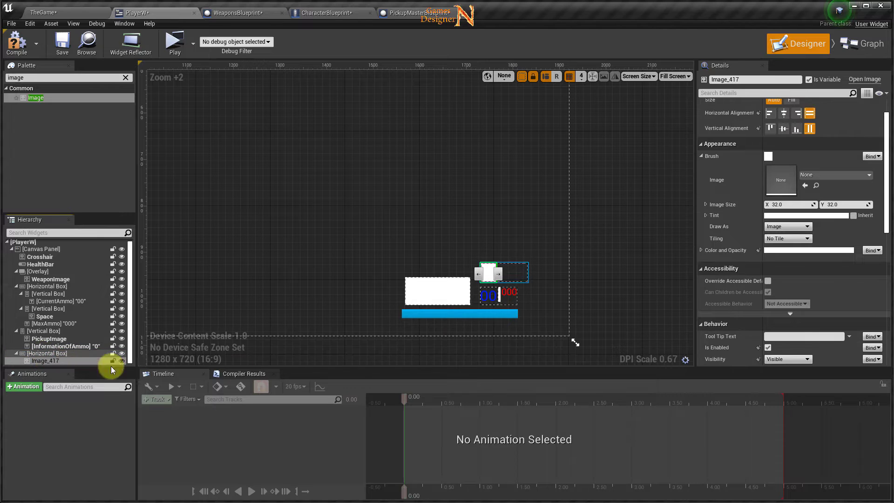
left_click(521, 270)
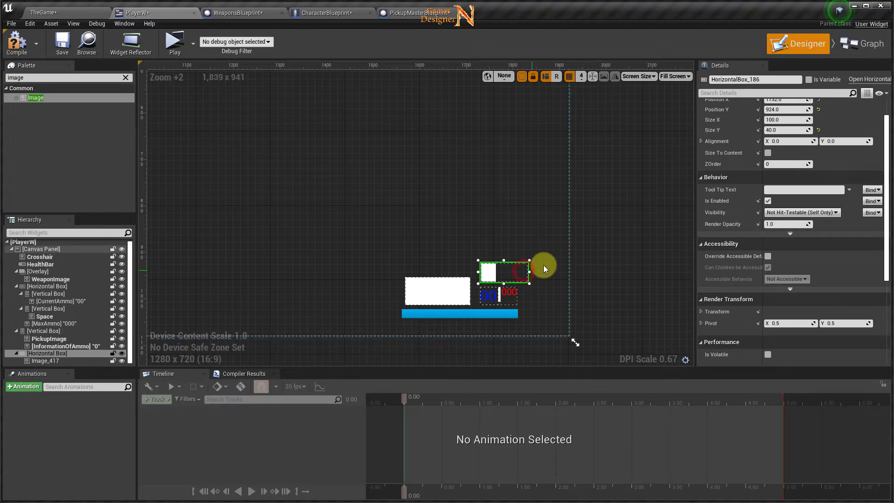
left_click(769, 153)
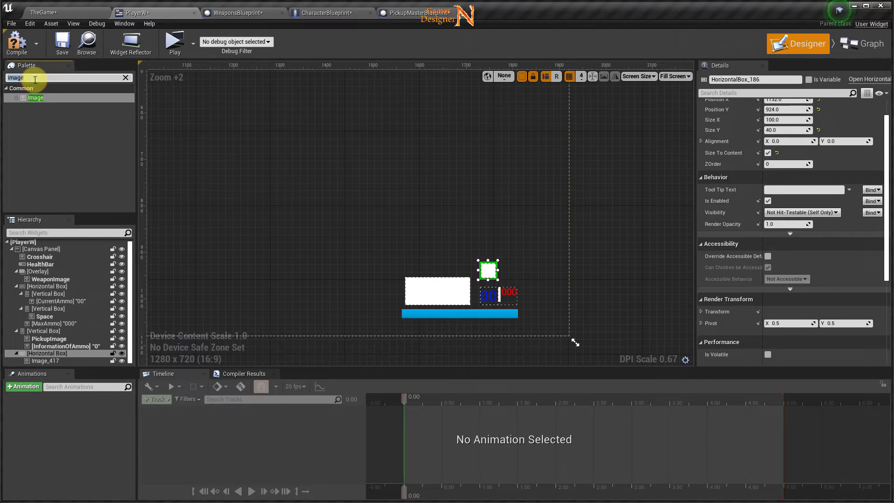
- Add a Text widget beside the image in the Horizontal Box, with font size 16 and text '0'
type("Text")
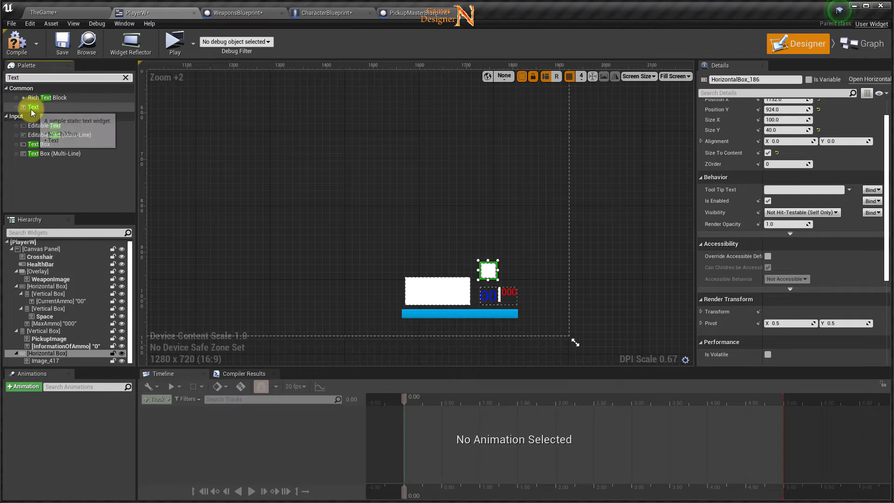
left_click_drag(33, 107, 53, 355)
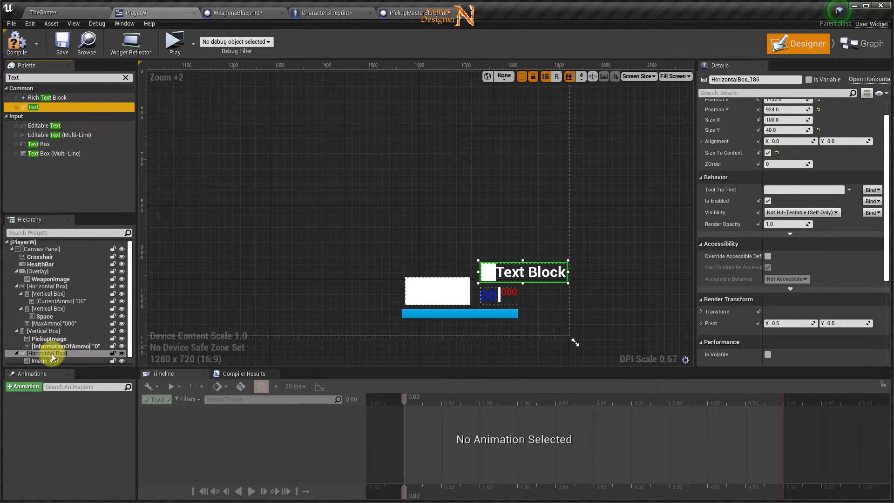
left_click(530, 275)
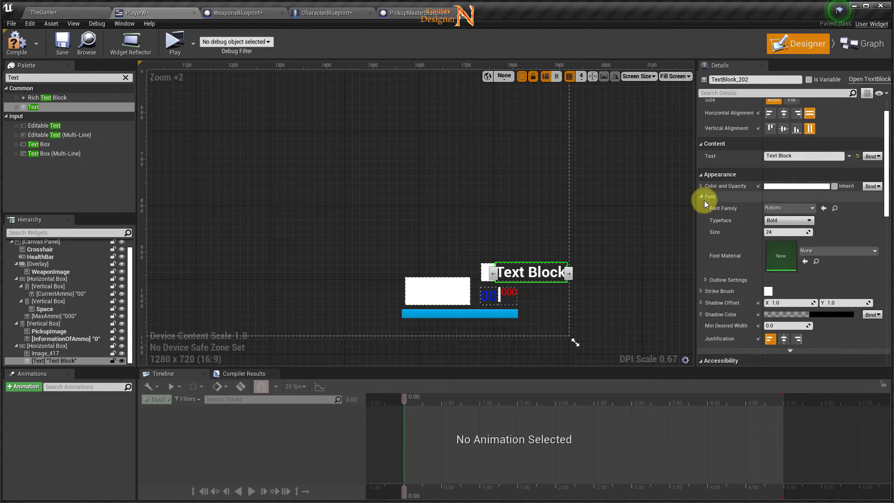
left_click(783, 232)
type("16")
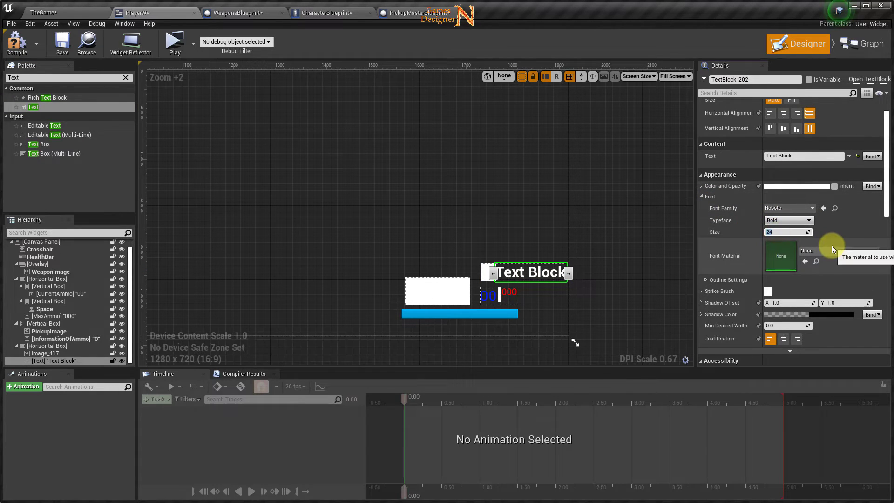
key("Return")
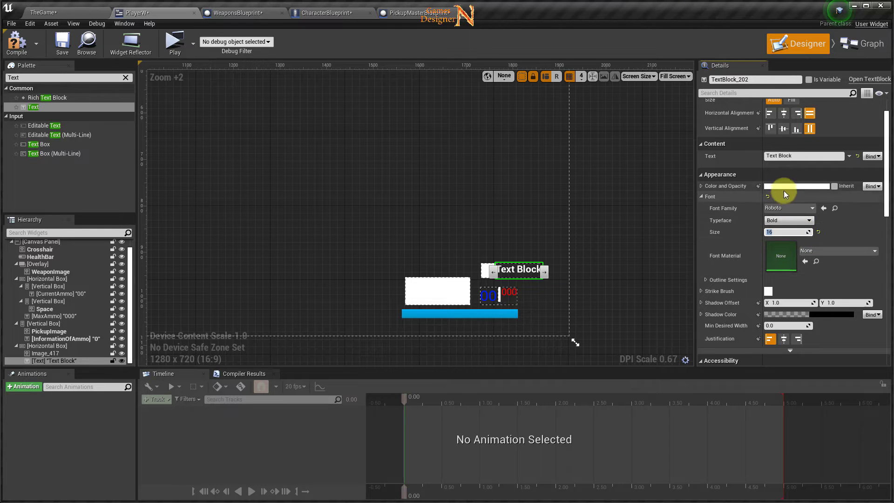
left_click(797, 157)
left_click_drag(798, 157, 775, 157)
type("0")
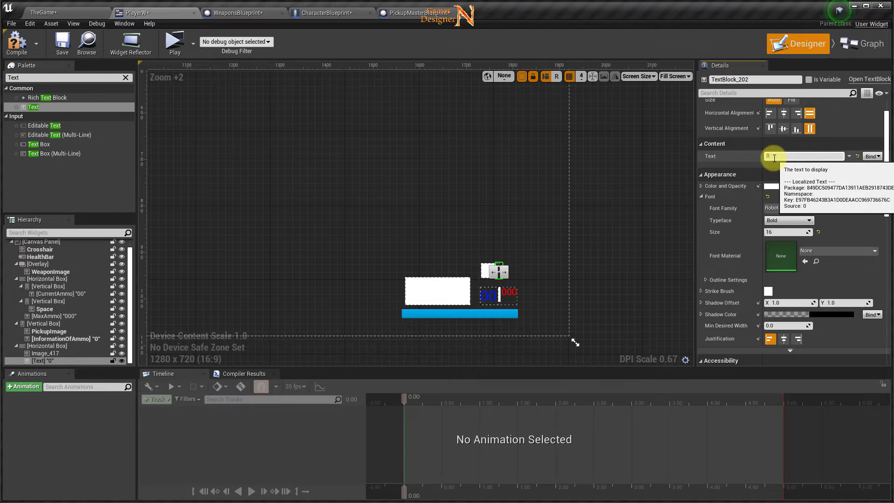
key("Return")
left_click(450, 266)
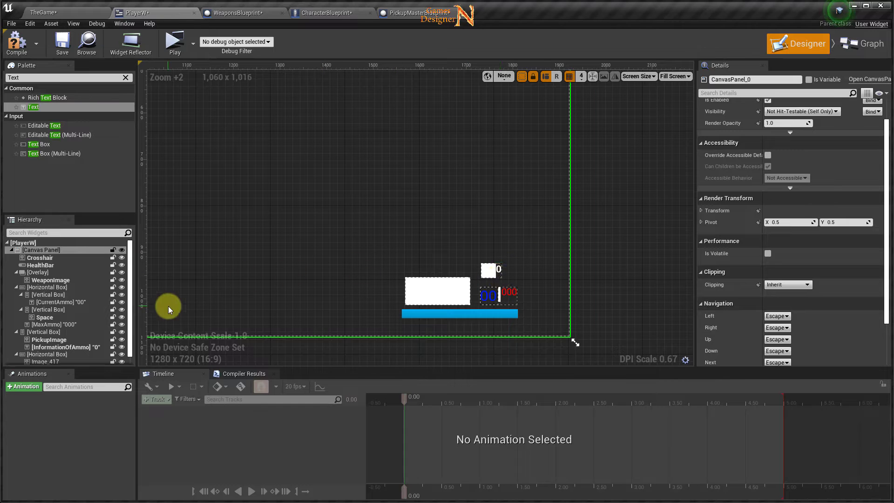
- Anchor the image-and-counter Horizontal Box to the bottom centre of the screen
left_click(47, 354)
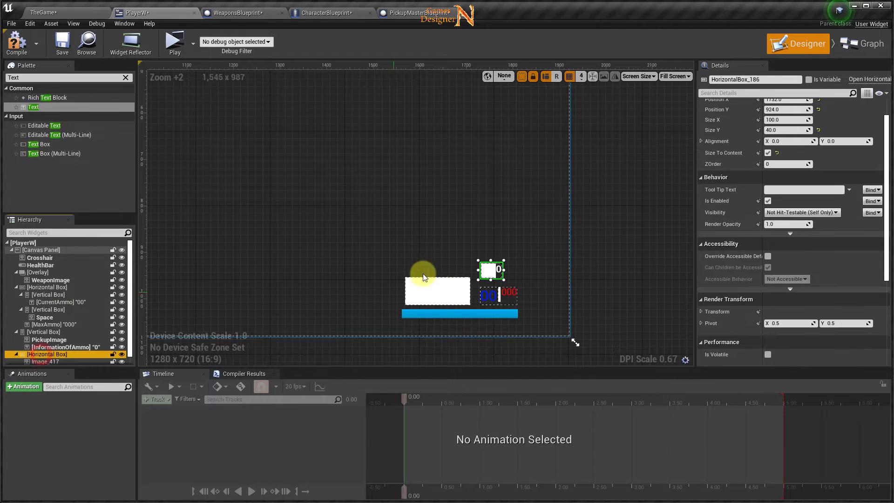
scroll(795, 166, "up", 3)
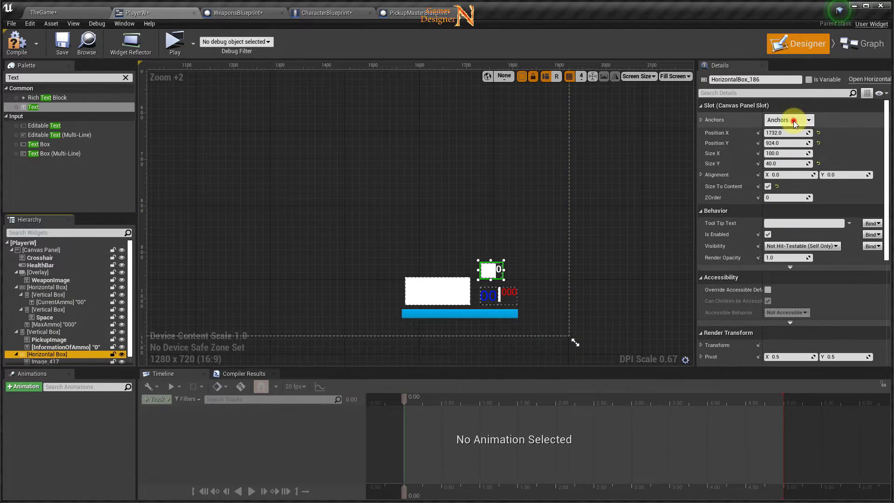
left_click(795, 121)
left_click(813, 211)
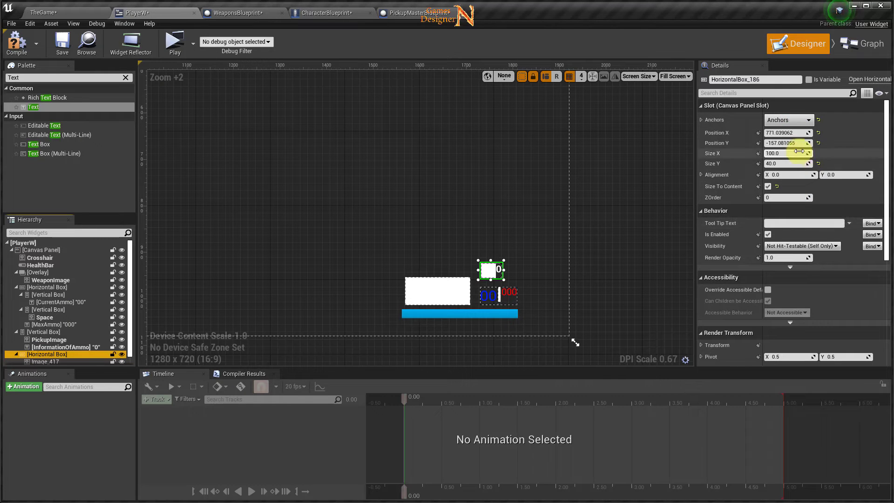
left_click(789, 120)
left_click(813, 219)
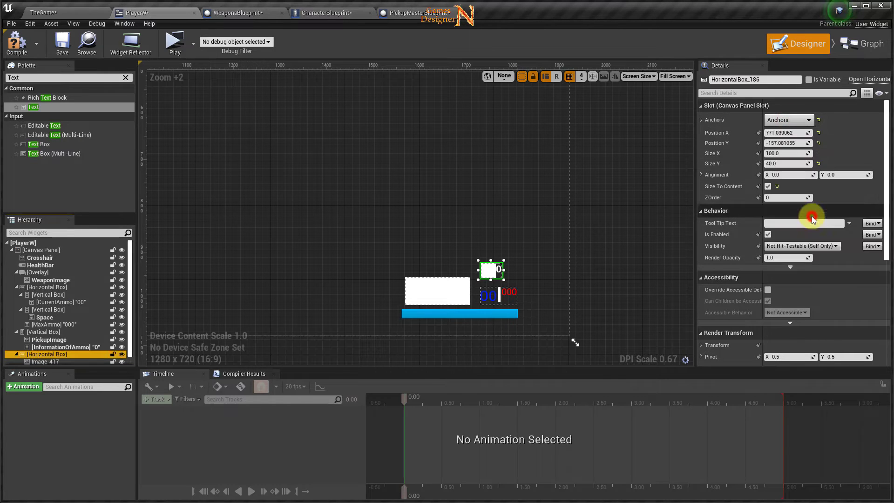
- Adjust the box's Position X/Y to sit just right of the ammo counter, then begin renaming the image
mouse_move(260, 285)
right_mouse_down()
mouse_move(347, 230)
mouse_move(334, 245)
right_mouse_up()
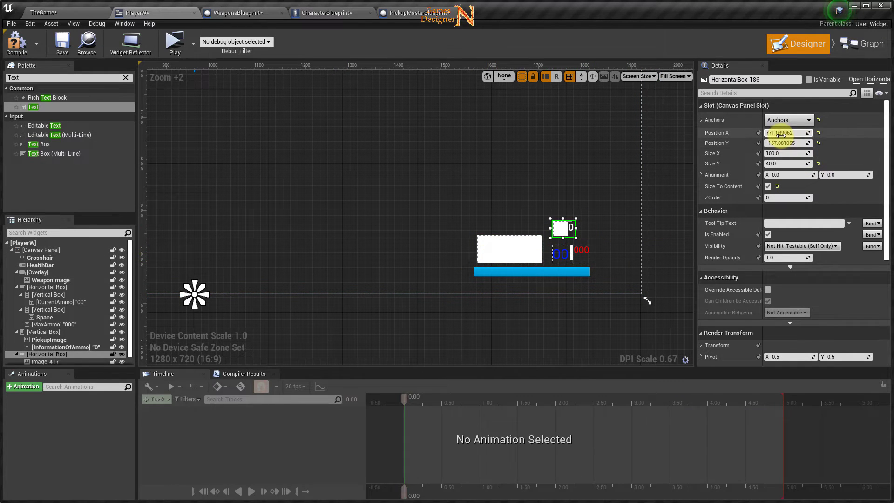
left_click_drag(782, 133, 785, 134)
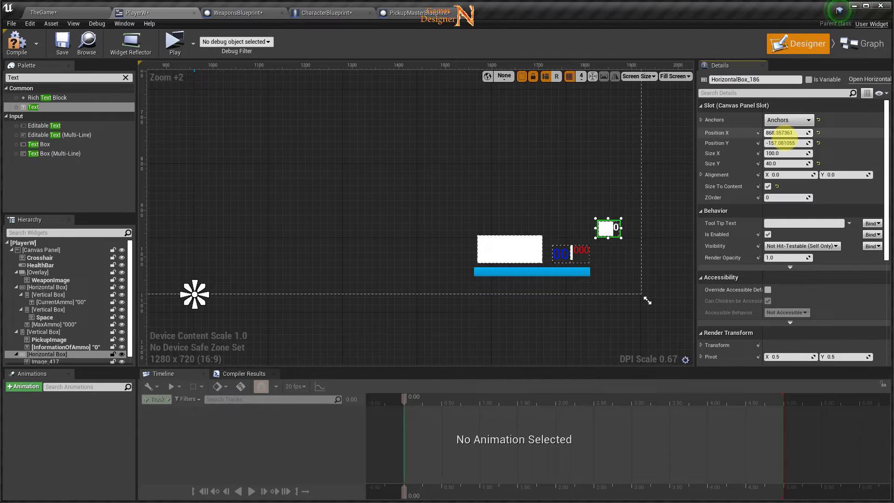
left_click(786, 143)
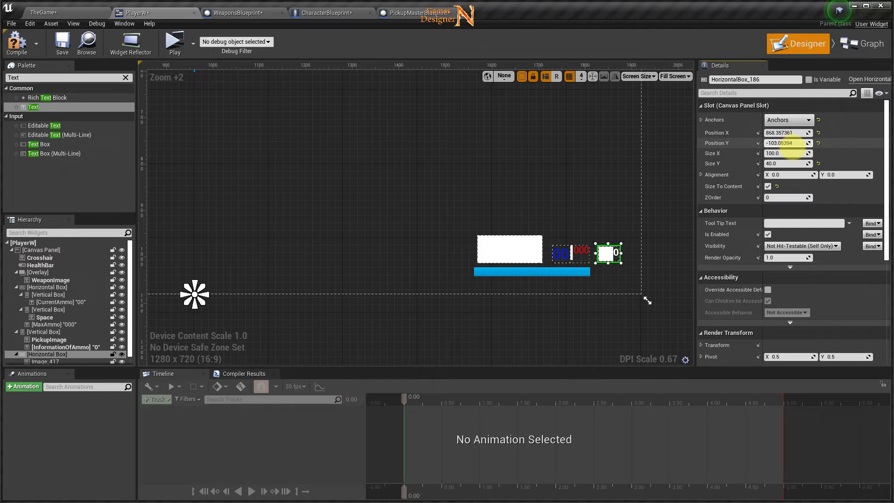
scroll(617, 287, "up", 2)
scroll(573, 245, "up", 1)
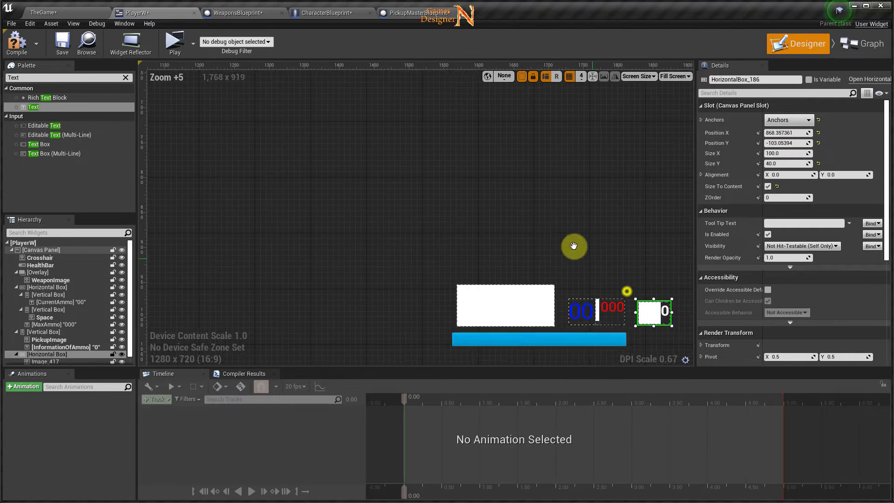
left_click(786, 143)
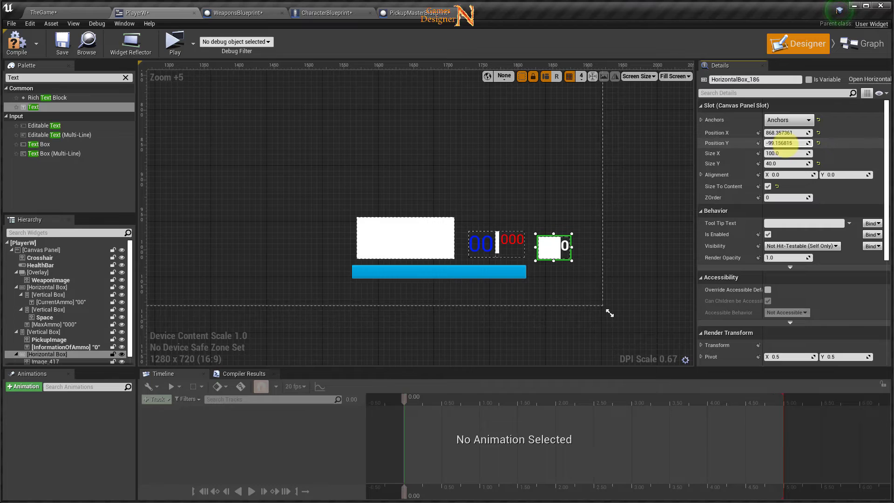
left_click(782, 134)
left_click_drag(782, 134, 778, 132)
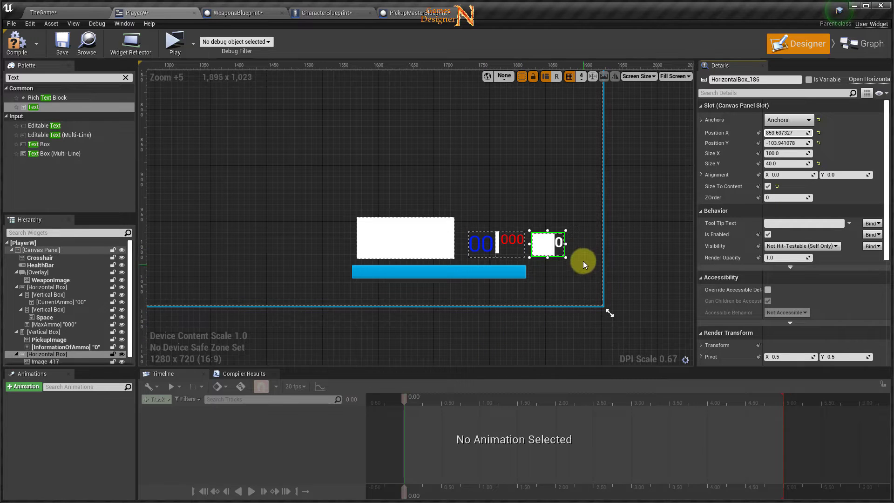
left_click(44, 360)
left_click(54, 360)
type("HKC")
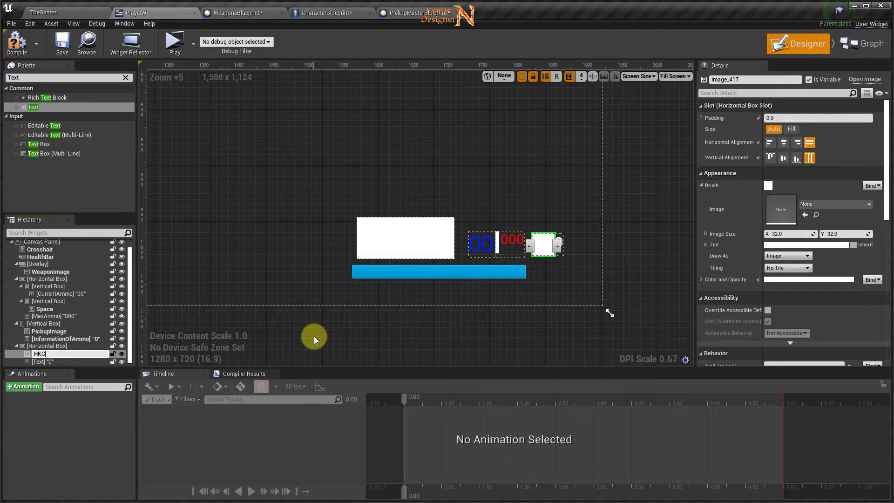
- Confirm the image name HKC and rename the counter text widget to HKCText
key("Return")
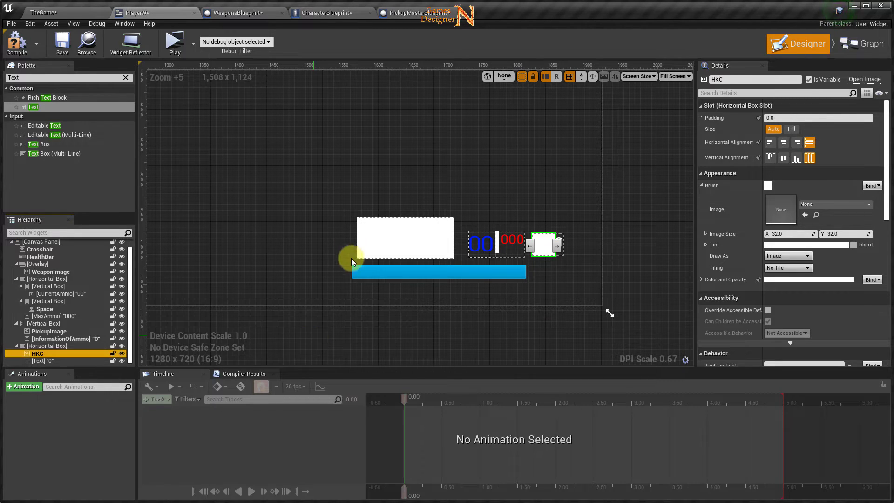
left_click(559, 243)
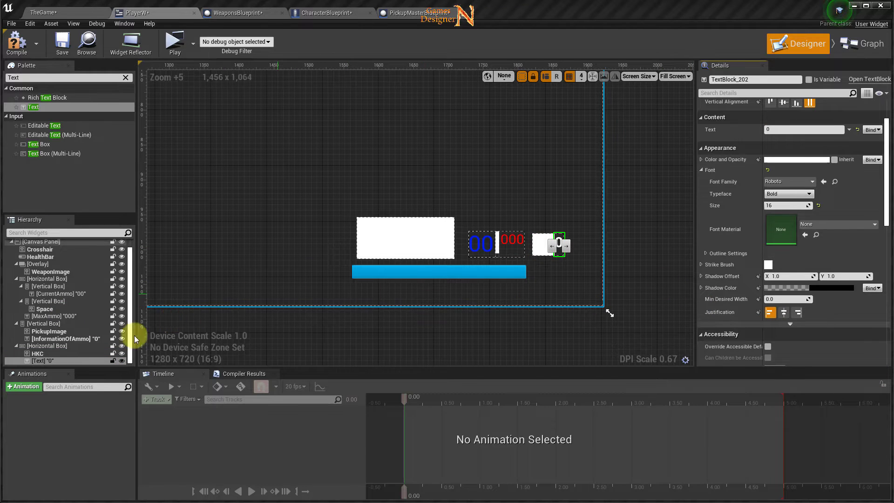
left_click(37, 361)
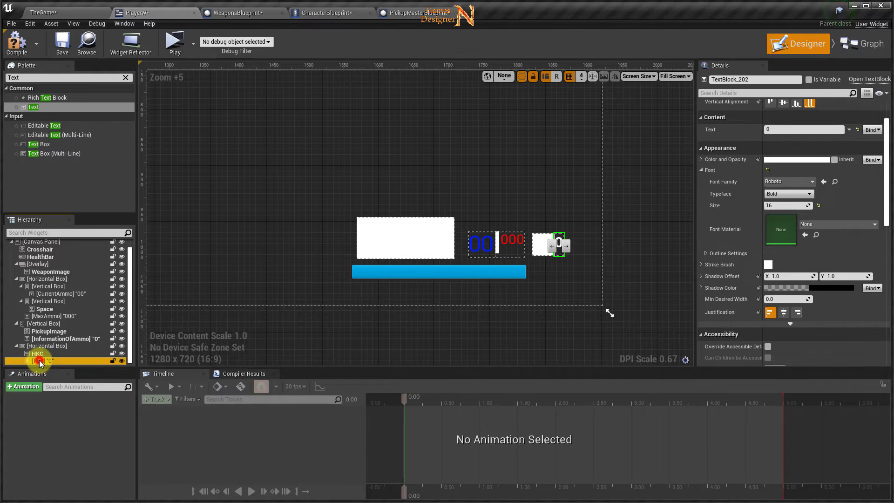
double_click(39, 361)
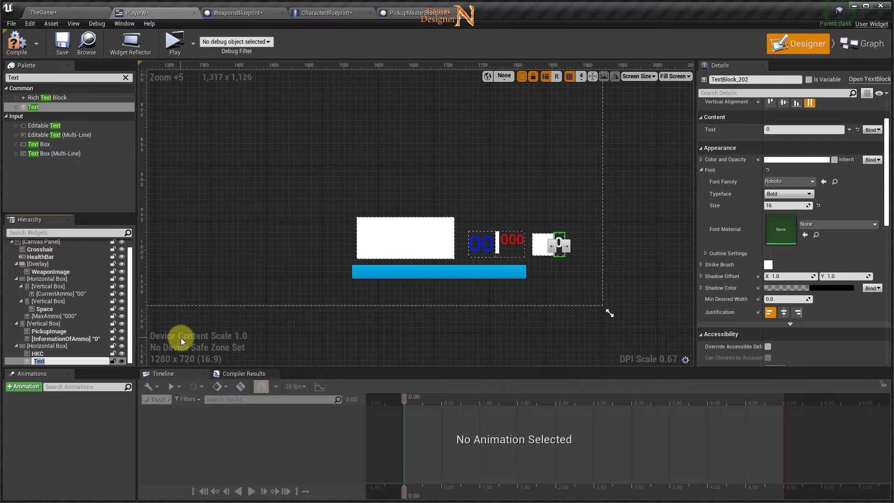
key("Return")
type("h")
key("BackSpace")
type("H")
type("KC")
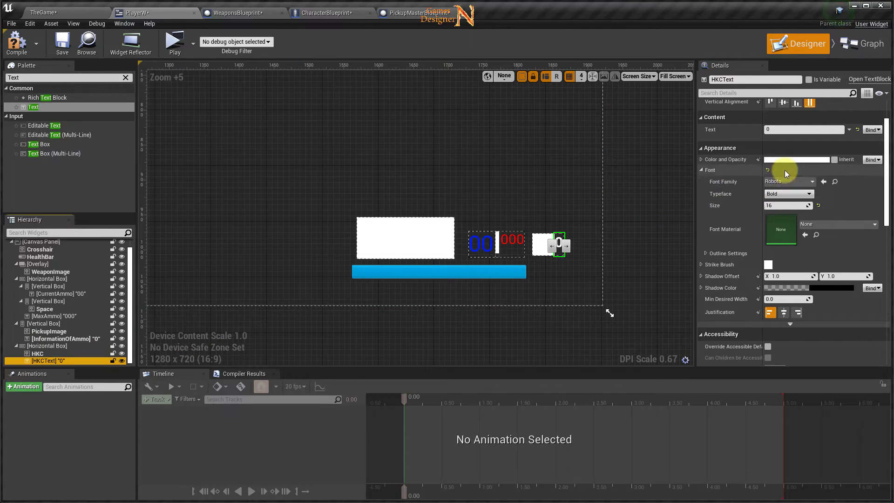
- Set HKCText to Horizontal Alignment Right, Vertical Alignment Bottom, and Justification Align Right
scroll(792, 154, "up", 2)
left_click(799, 134)
left_click(797, 147)
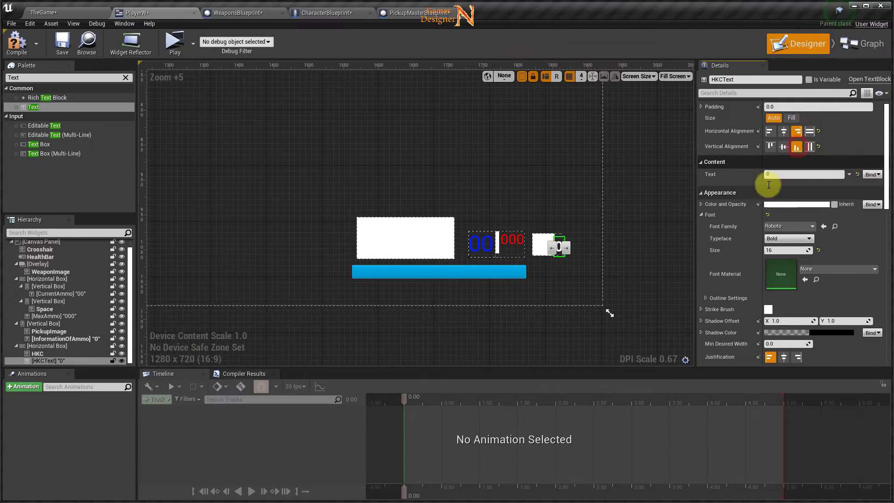
left_click(798, 357)
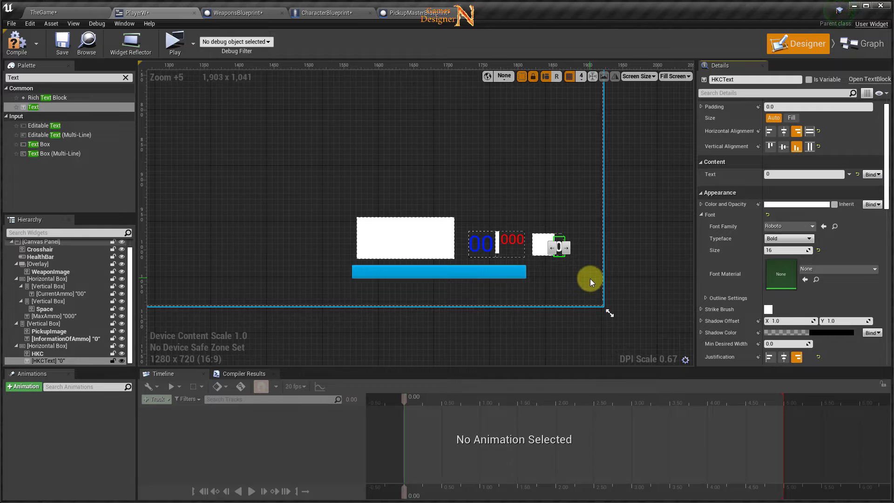
scroll(572, 268, "up", 1)
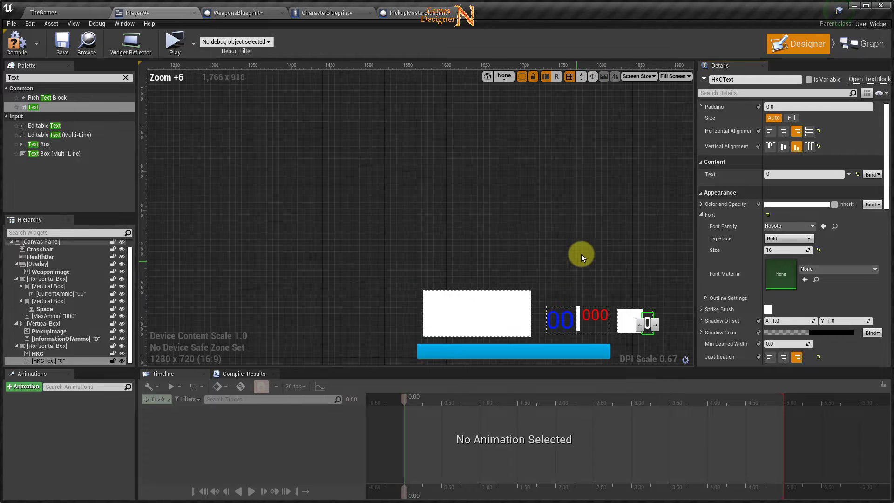
left_click(669, 306)
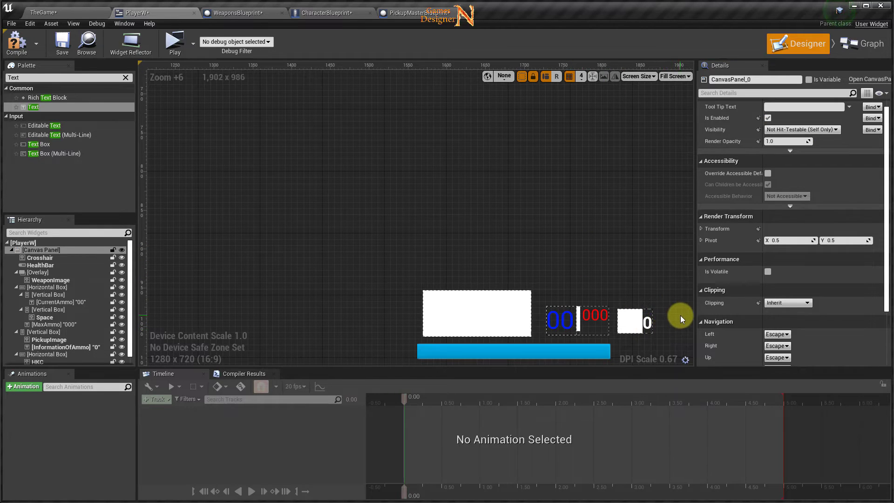
- Assign the HKitIcon texture to the HKC image's Brush Image
right_click_drag(681, 315, 571, 300)
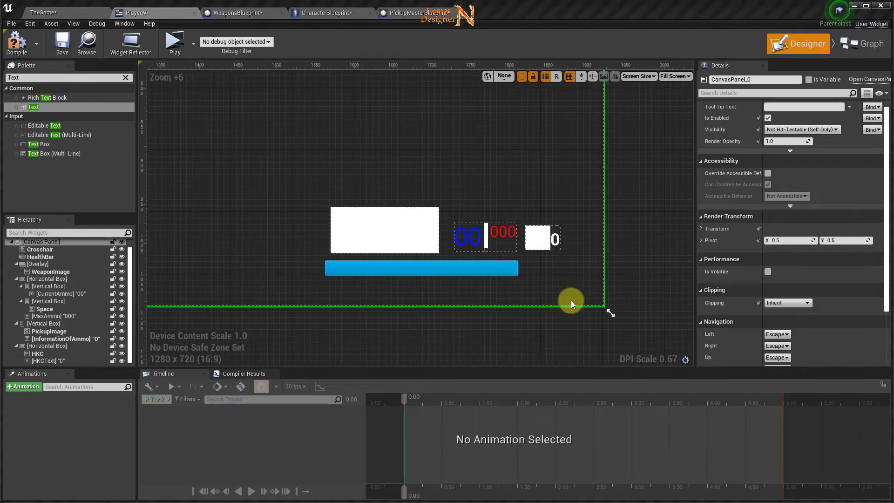
left_click(538, 244)
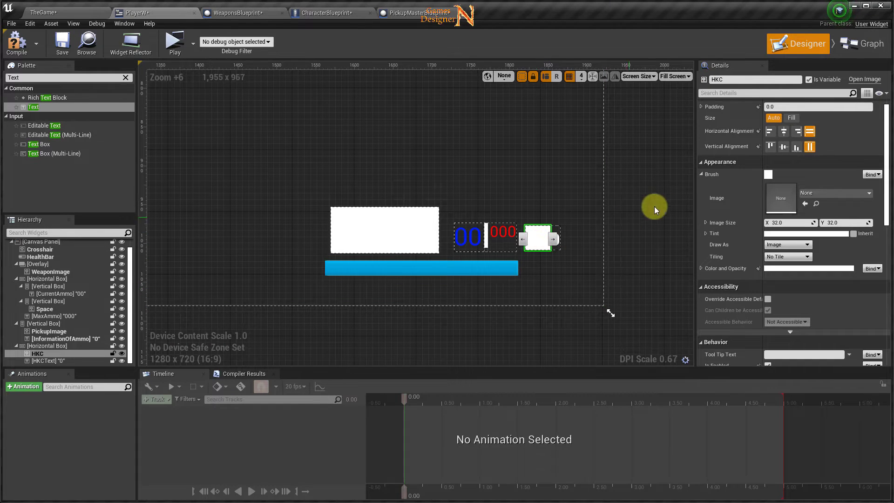
left_click(830, 192)
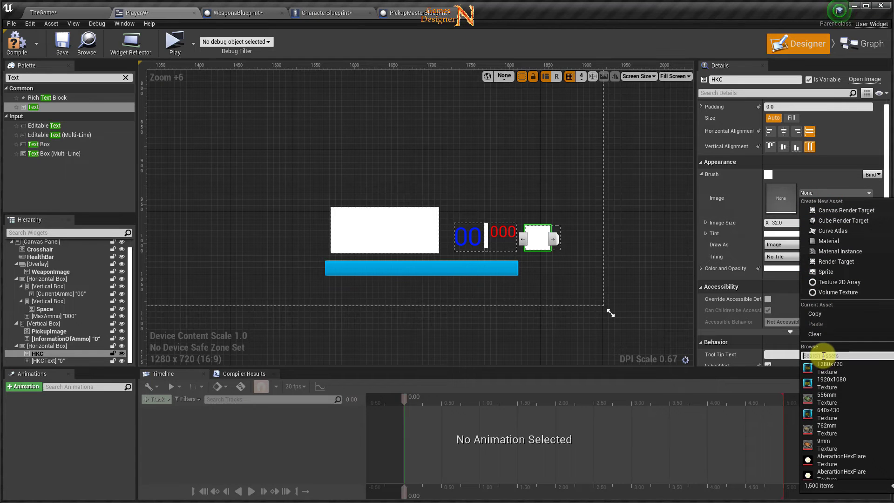
type("H")
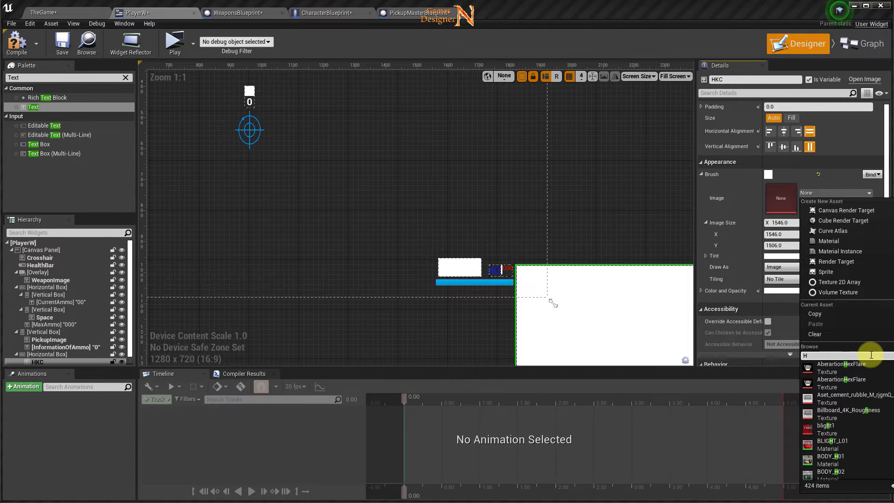
type("KET")
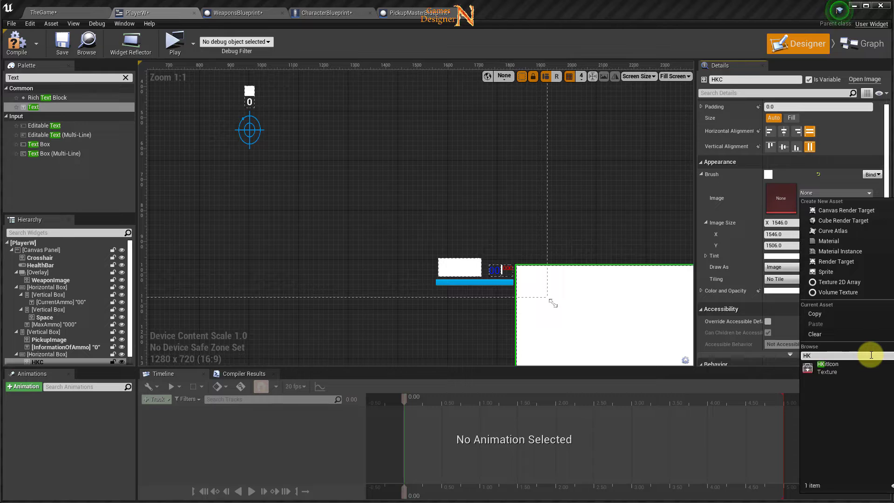
left_click(832, 368)
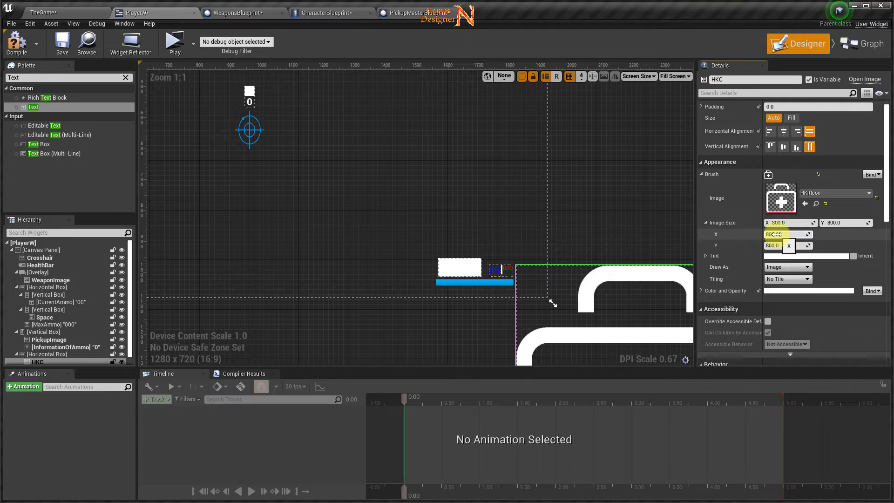
- Set the HKC image size to 30 × 30
type("30")
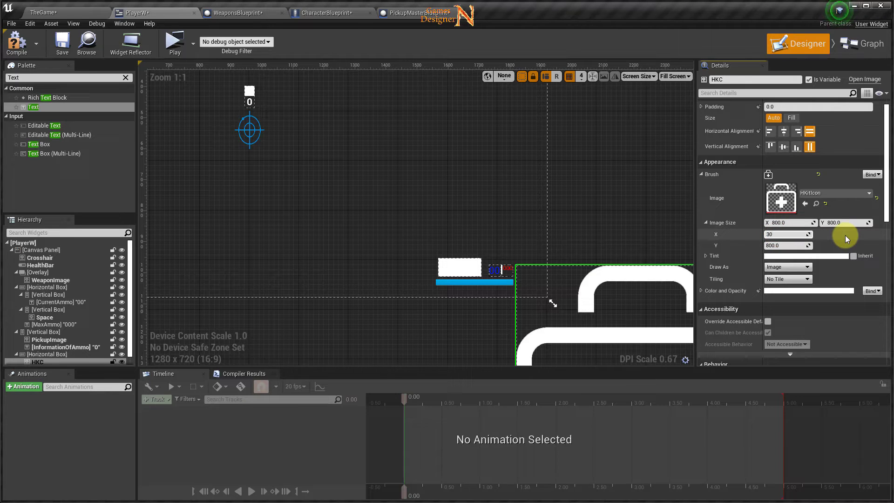
key("Tab")
type("30")
key("Return")
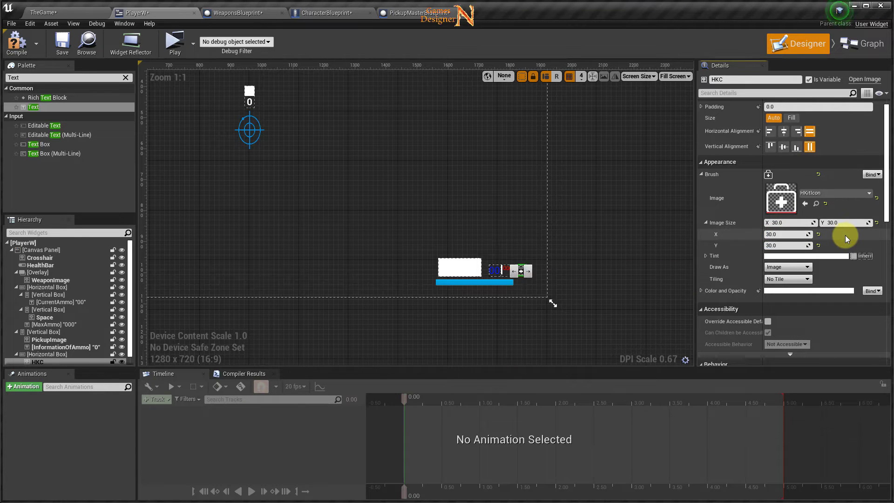
scroll(533, 281, "up", 3)
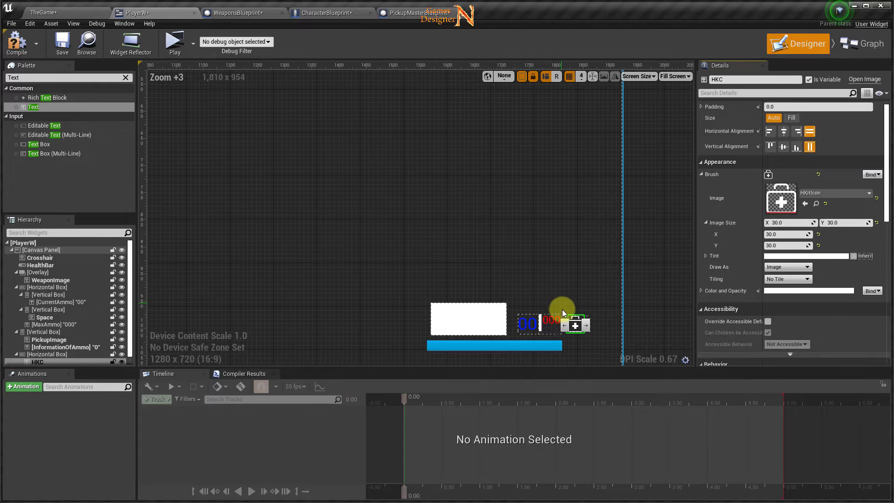
scroll(563, 309, "up", 2)
right_click_drag(585, 320, 525, 189)
- Change the HKCText counter's font typeface from Bold to Regular
scroll(599, 278, "up", 3)
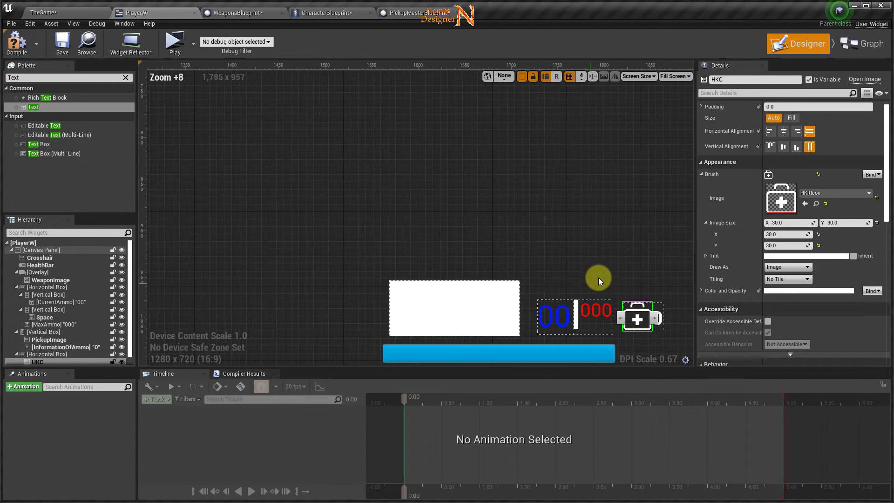
right_click_drag(599, 278, 523, 221)
left_click(565, 265)
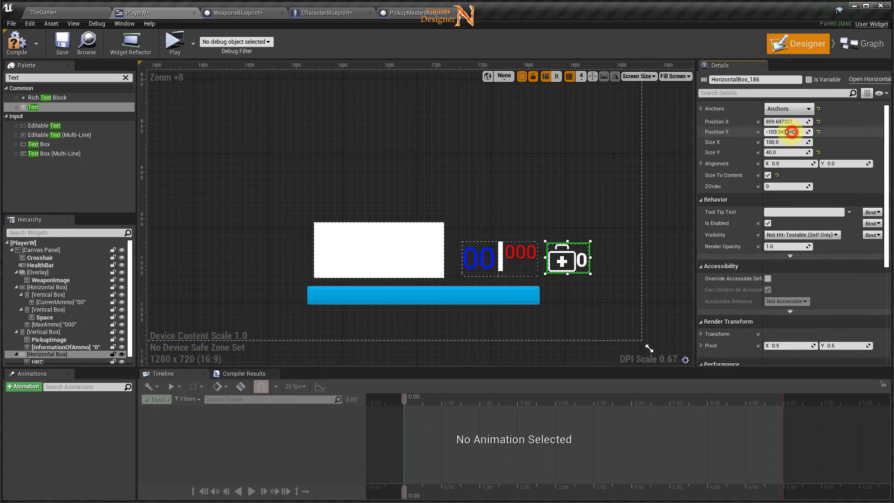
left_click(581, 260)
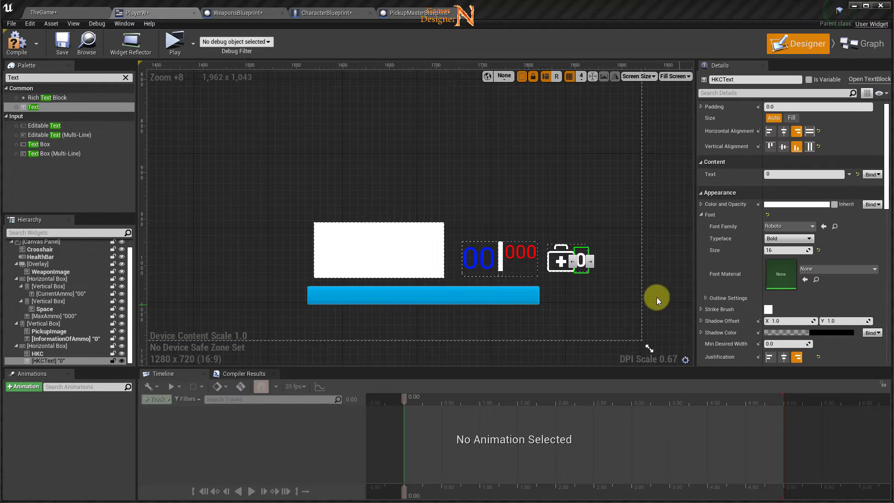
left_click(54, 361)
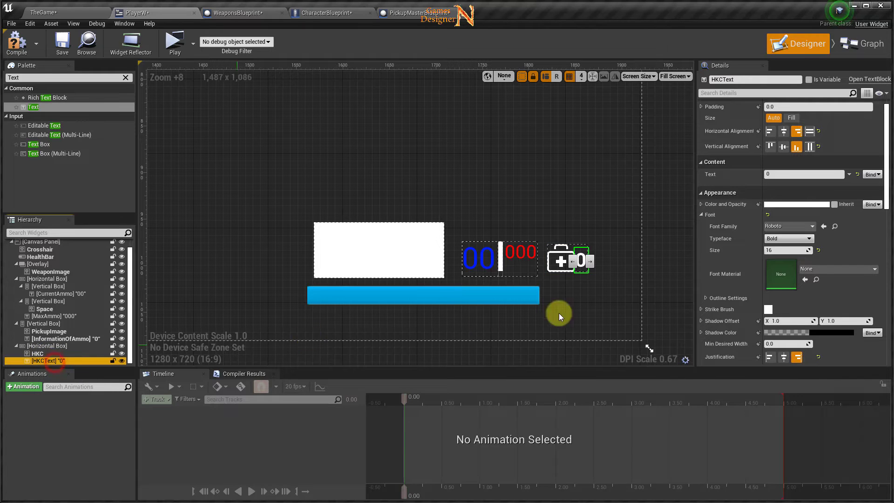
left_click(779, 239)
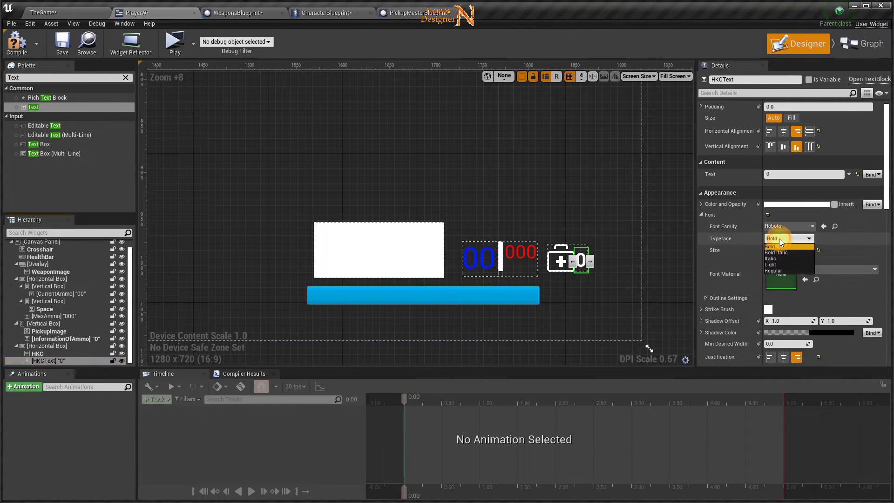
left_click(772, 271)
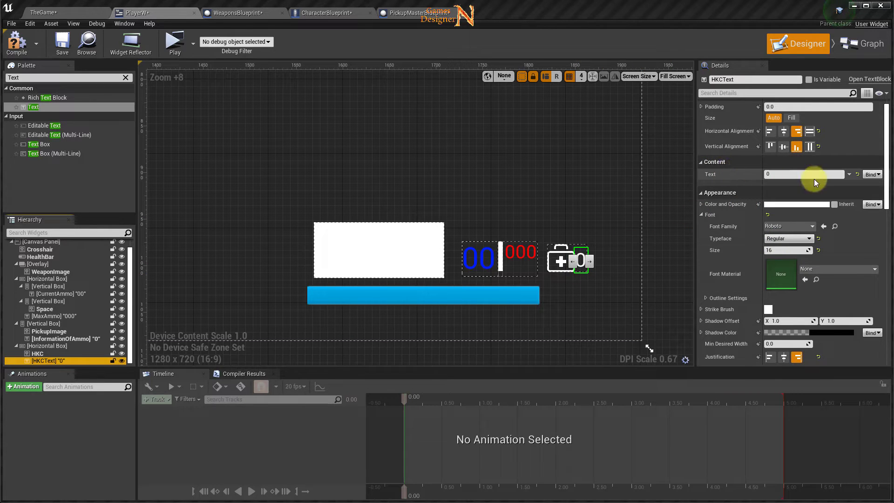
left_click(870, 175)
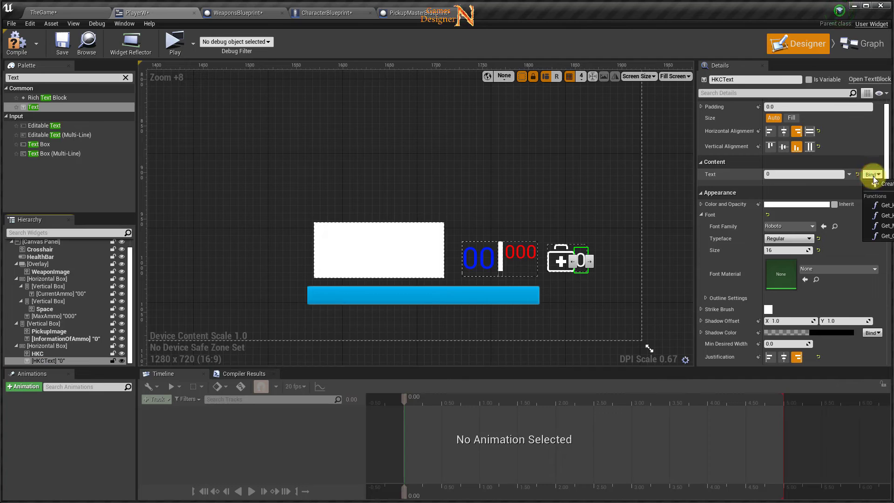
- Create a binding function for HKCText's text and add a Get Player Character node
left_click(884, 185)
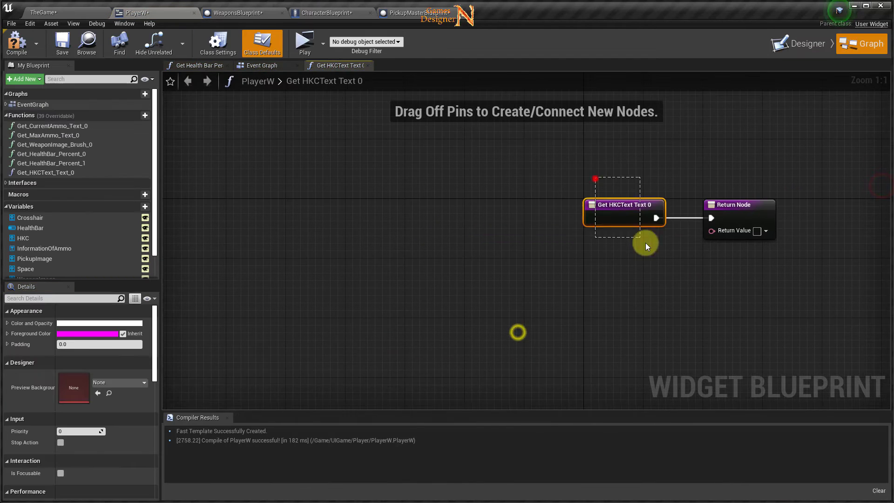
left_click_drag(634, 205, 261, 205)
right_click_drag(286, 257, 289, 240)
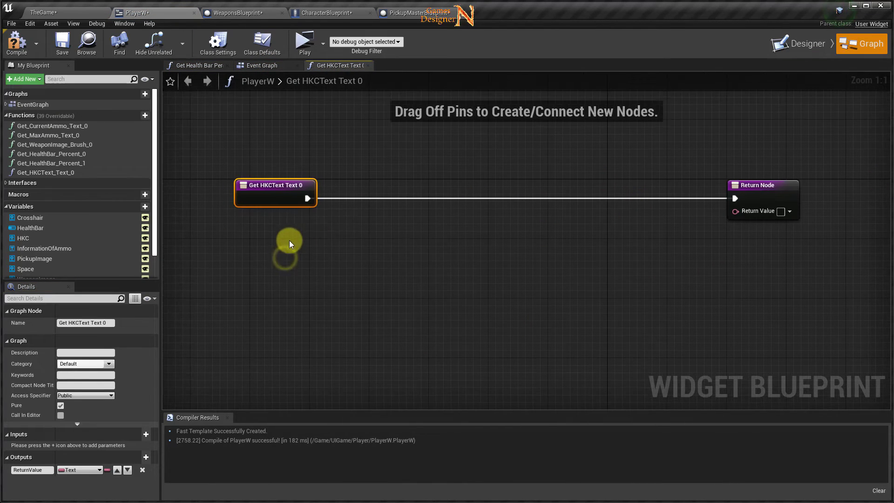
right_click(277, 237)
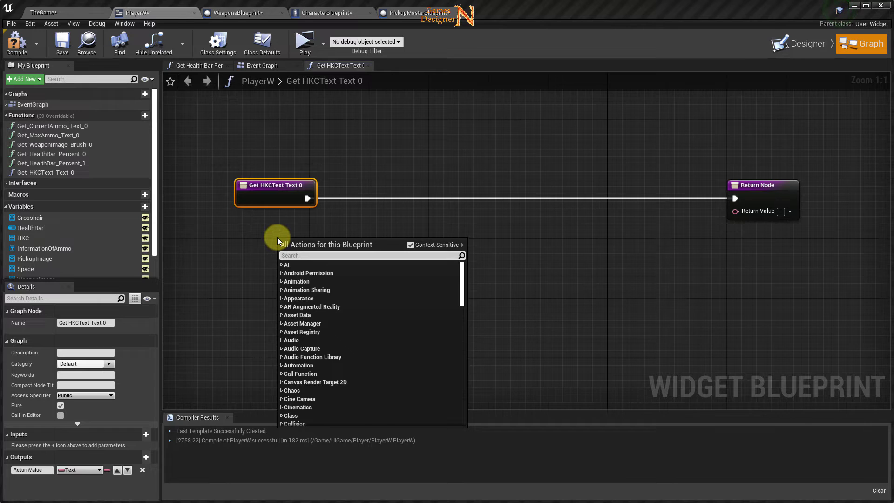
type("GET")
key("BackSpace")
key("BackSpace")
key("BackSpace")
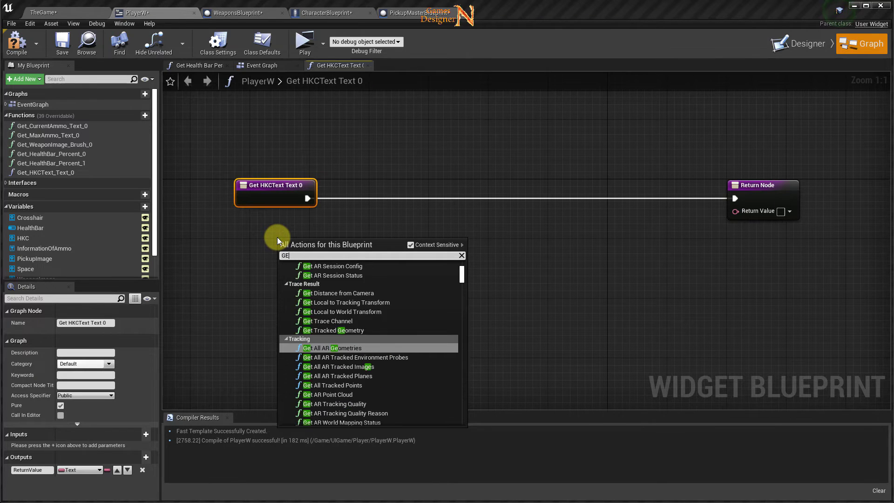
type("Get pla")
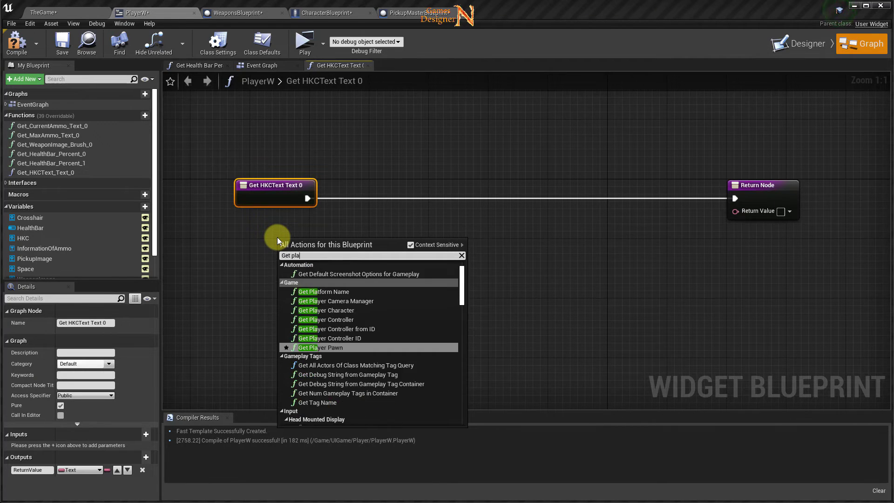
type("yer cha")
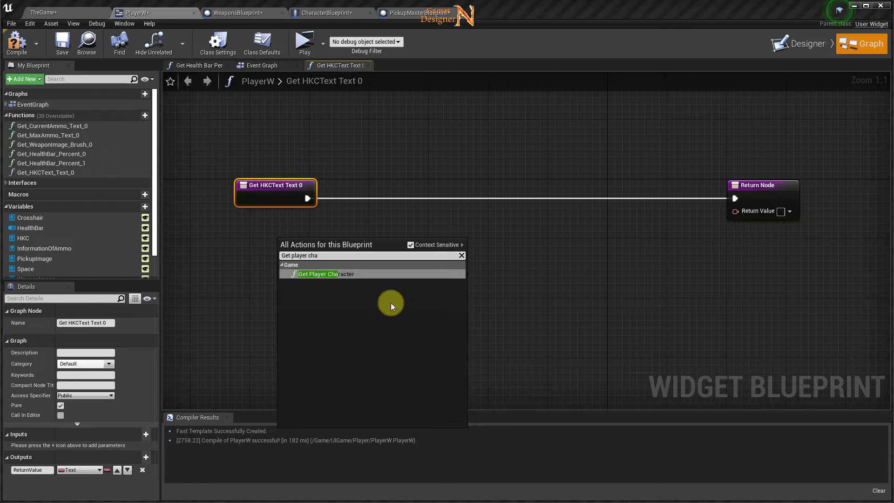
left_click(351, 276)
mouse_move(337, 259)
left_mouse_down()
mouse_move(225, 252)
mouse_move(319, 252)
left_mouse_up()
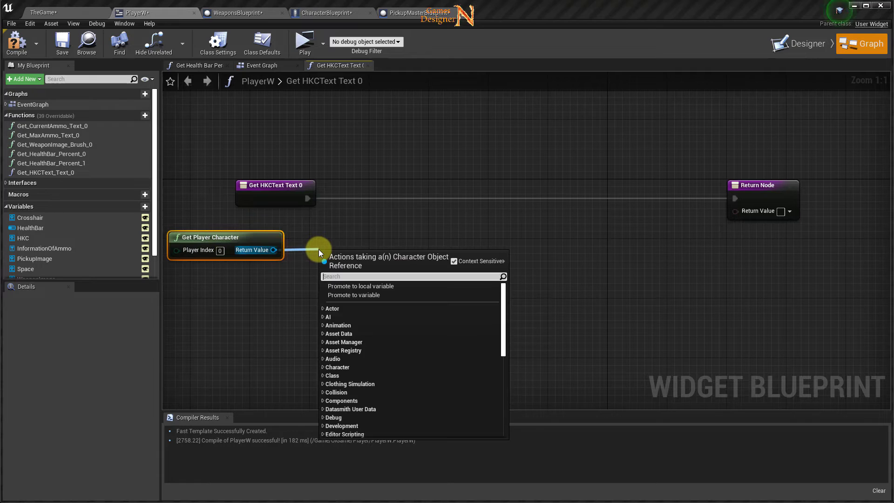
- Cast the player character to CharacterBlueprint and convert it to a pure cast
type("cast tot")
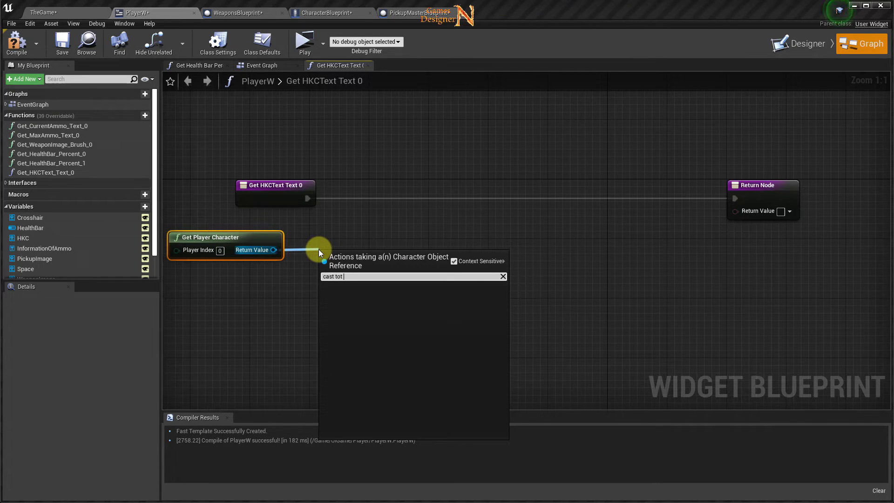
key("BackSpace")
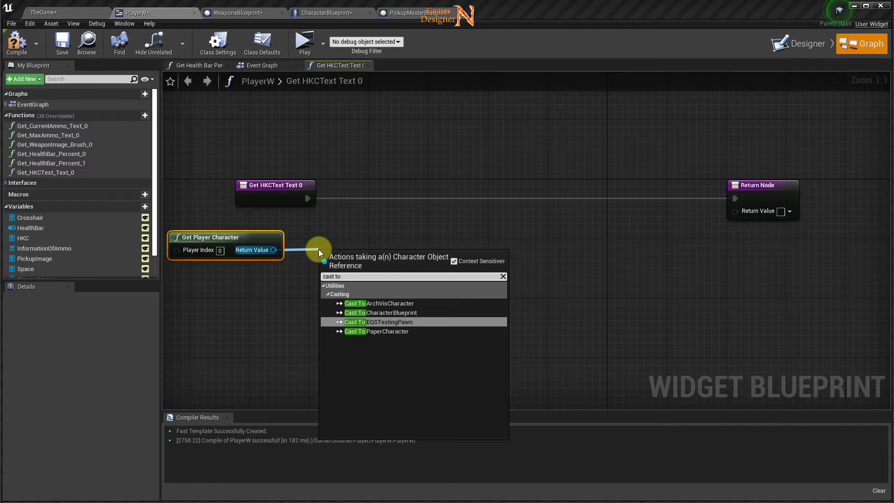
left_click(385, 312)
left_click_drag(379, 265, 370, 242)
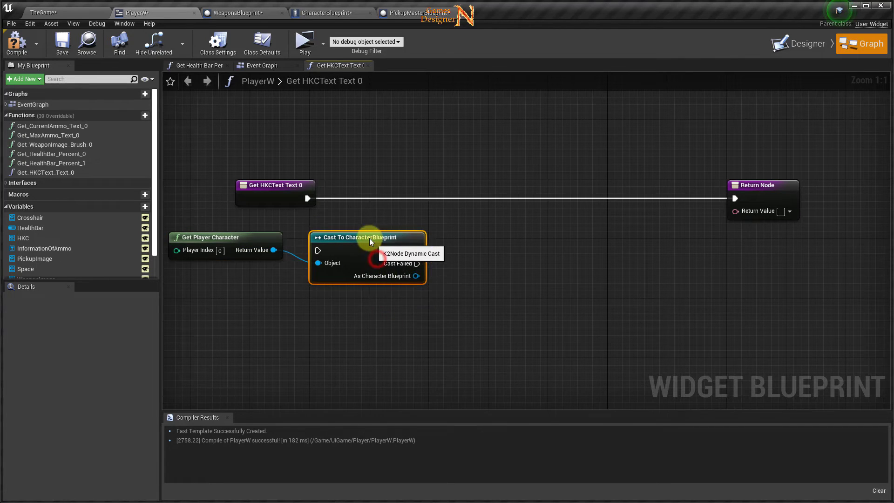
right_click(354, 234)
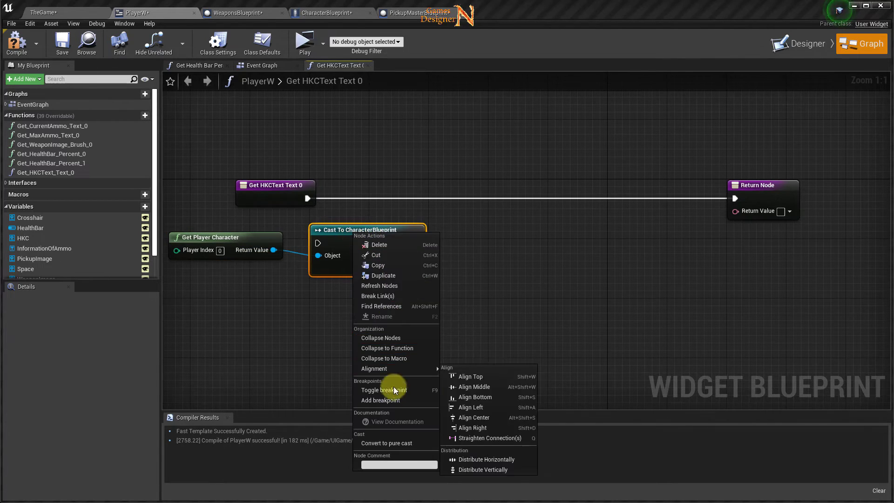
left_click(393, 443)
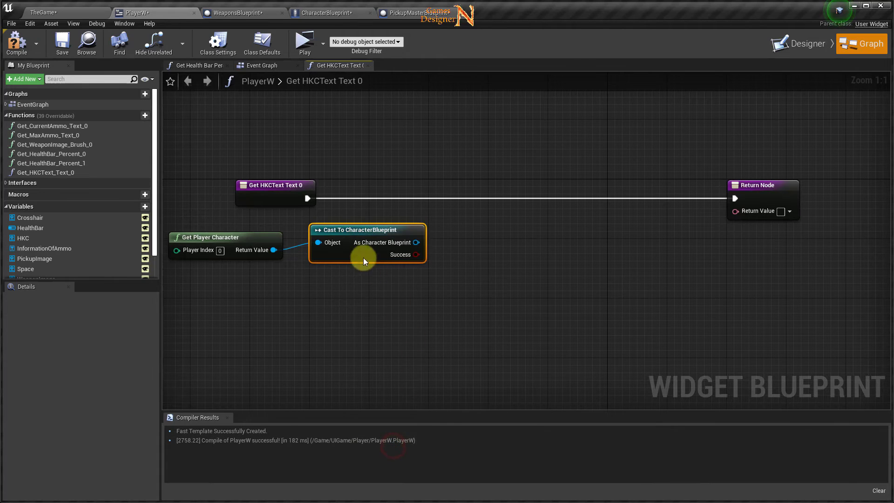
left_click_drag(363, 234, 347, 242)
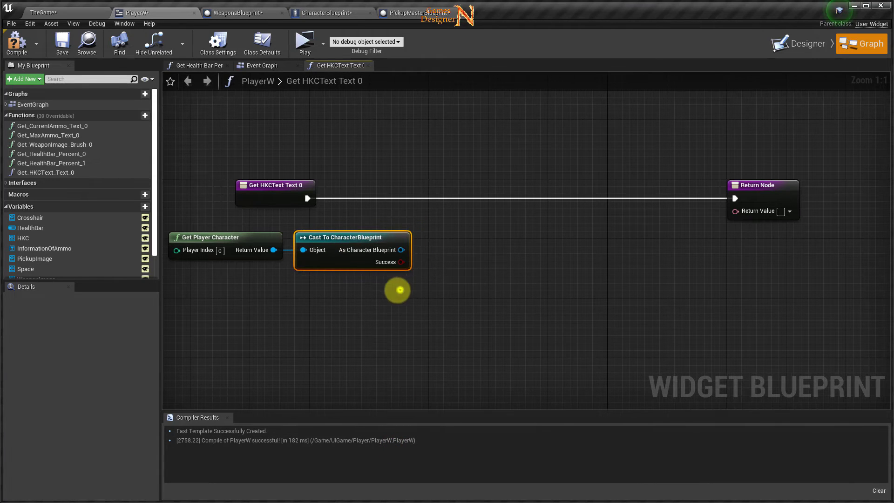
right_click_drag(400, 289, 394, 292)
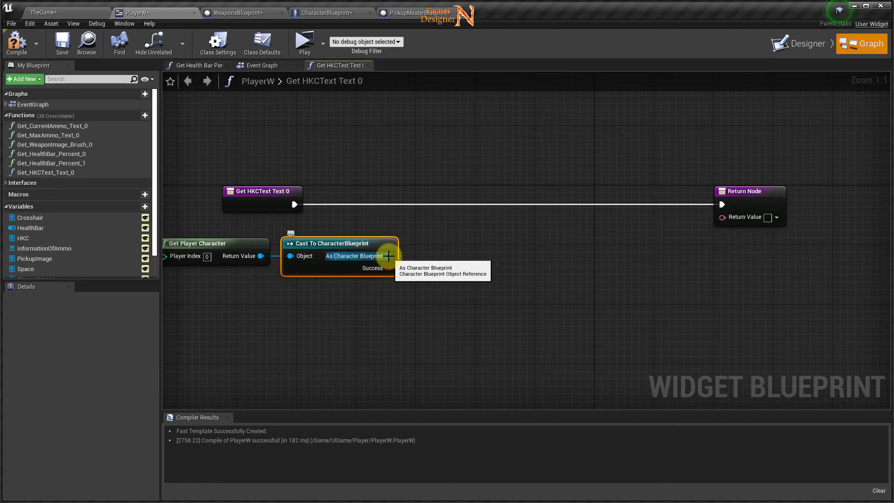
- Add an Is Valid check on the cast character and route the function's execution through it
left_click_drag(388, 257, 419, 204)
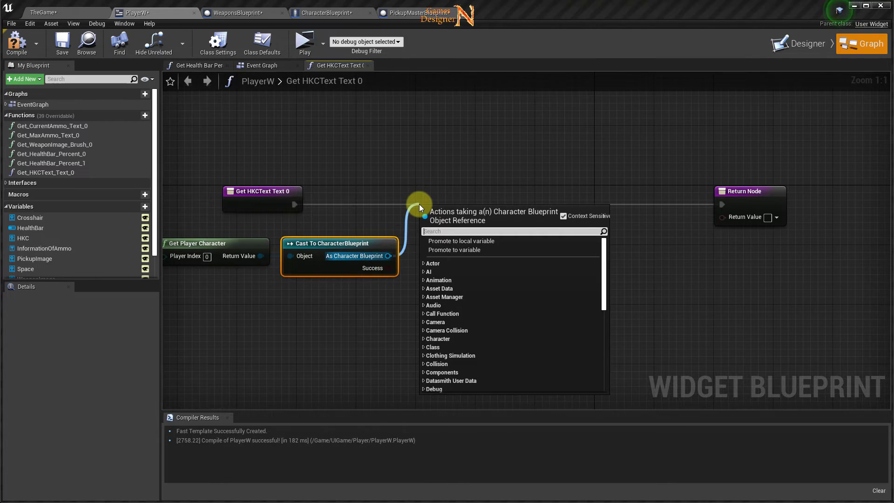
type("is val")
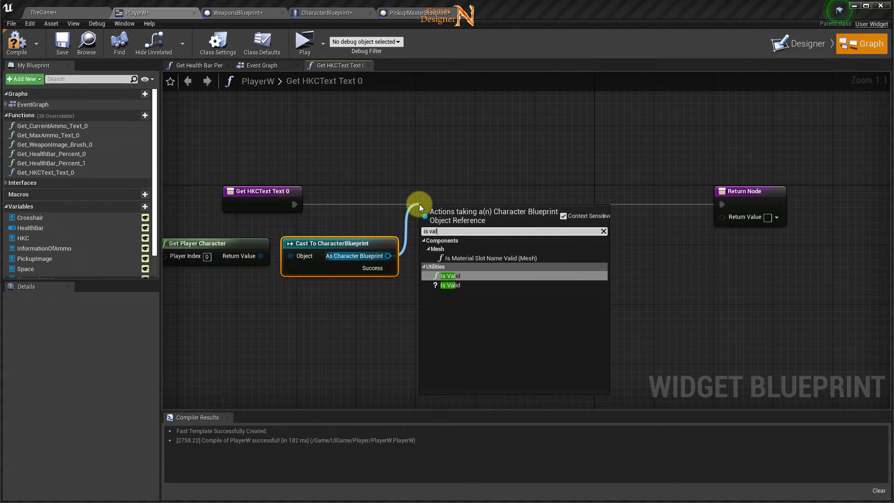
left_click(448, 285)
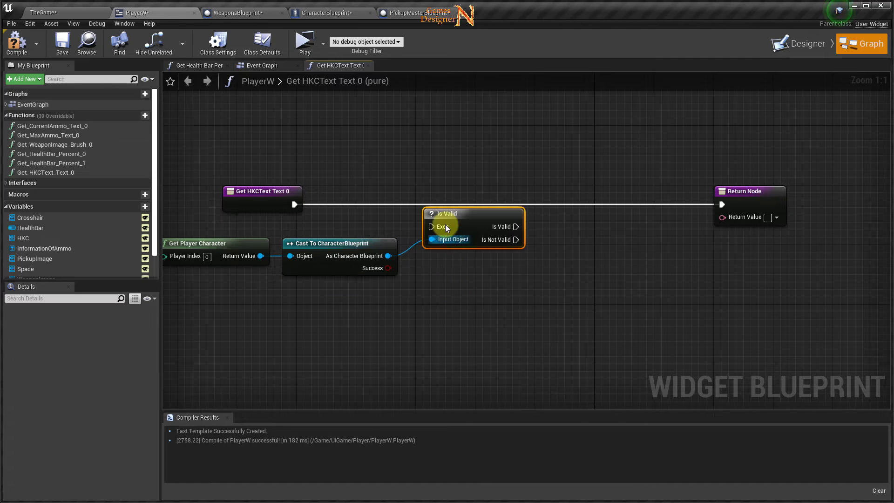
left_click_drag(448, 214, 426, 191)
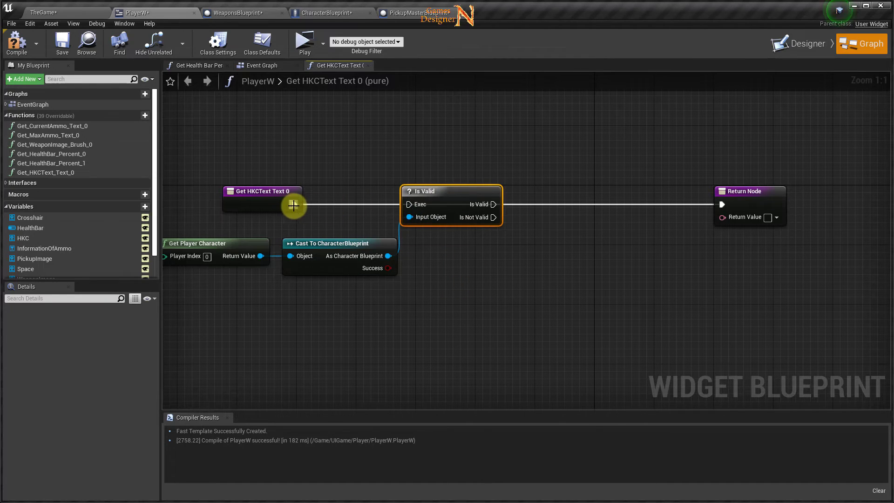
left_click_drag(294, 204, 339, 208)
left_click_drag(410, 203, 410, 204)
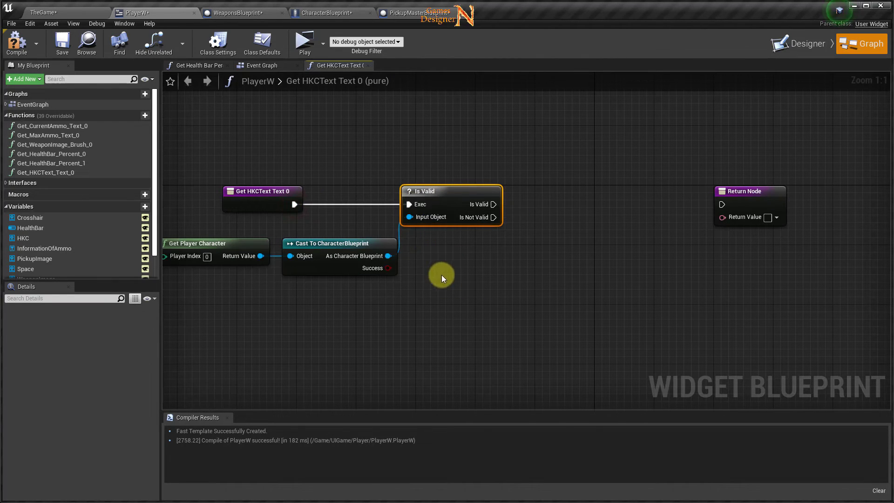
- Get the character's Current Health Kit and compare it with an == node against 0
mouse_move(389, 238)
left_mouse_down()
mouse_move(407, 240)
mouse_move(424, 260)
left_mouse_up()
type("current")
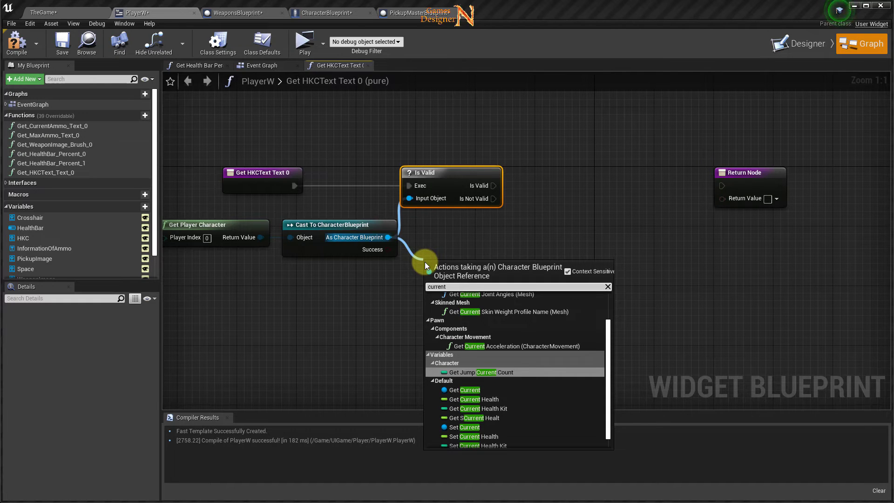
left_click(495, 409)
right_click_drag(641, 329, 664, 332)
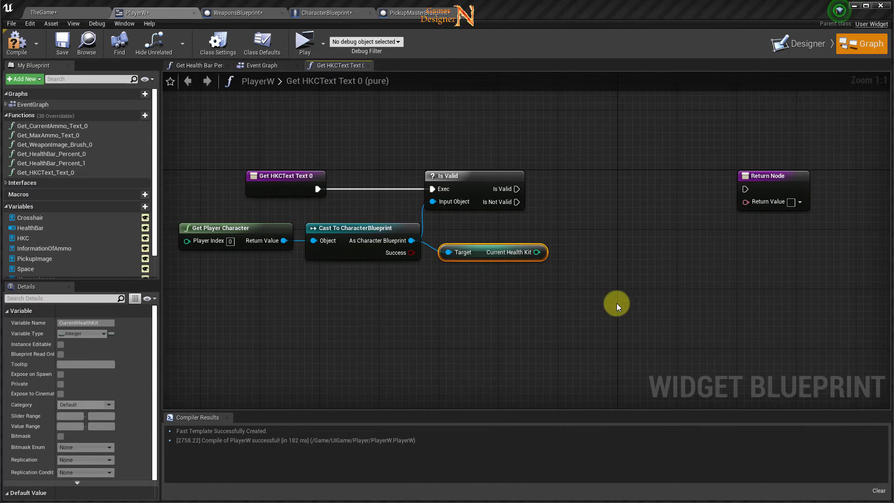
right_click_drag(532, 259, 447, 285)
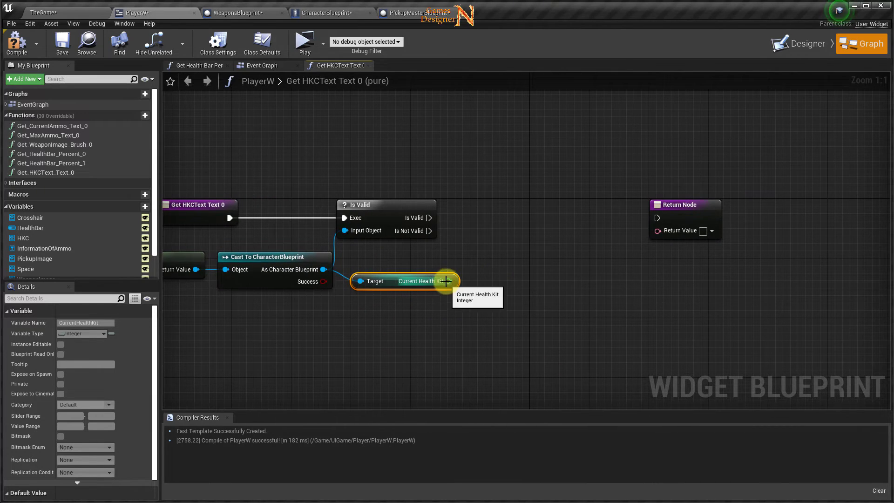
left_click_drag(449, 281, 479, 272)
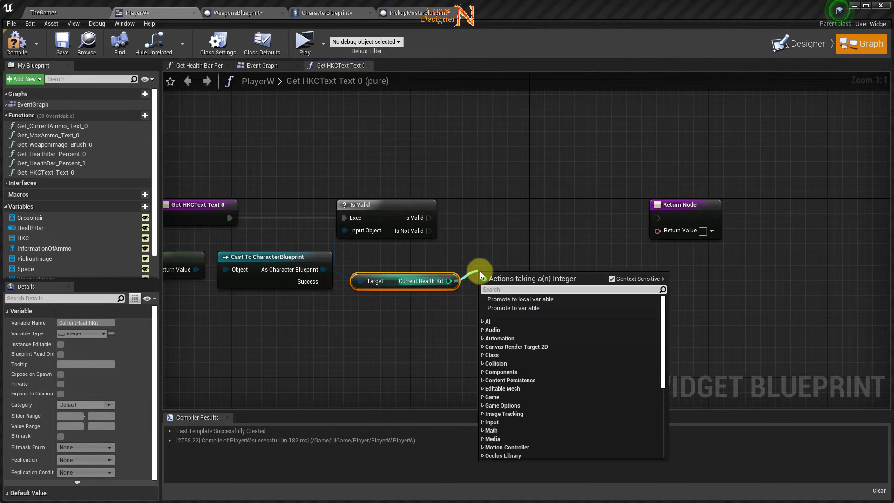
type("==")
left_click(521, 312)
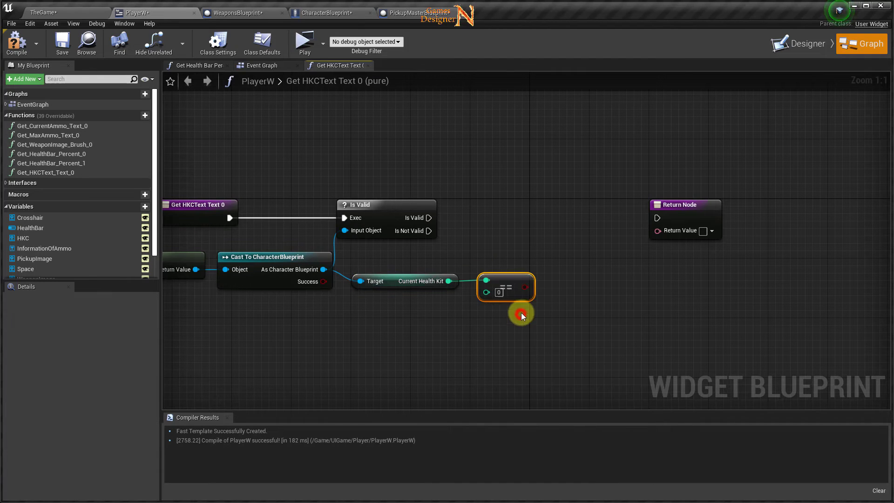
left_click_drag(502, 281, 494, 293)
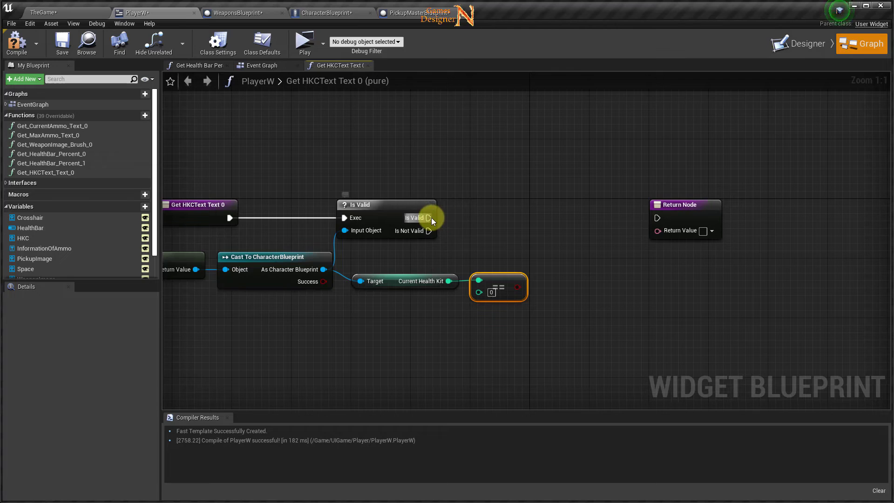
- Add a Branch after Is Valid with the equality result as its Condition
left_click_drag(432, 217, 492, 217)
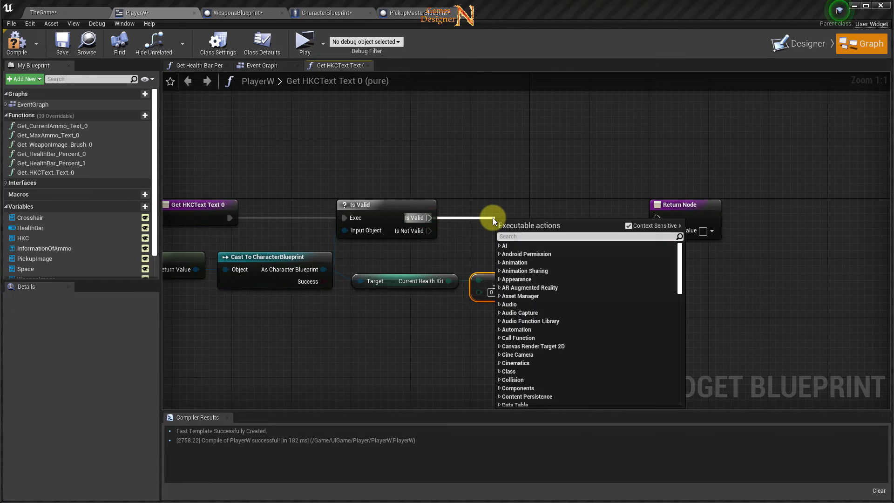
type("bran")
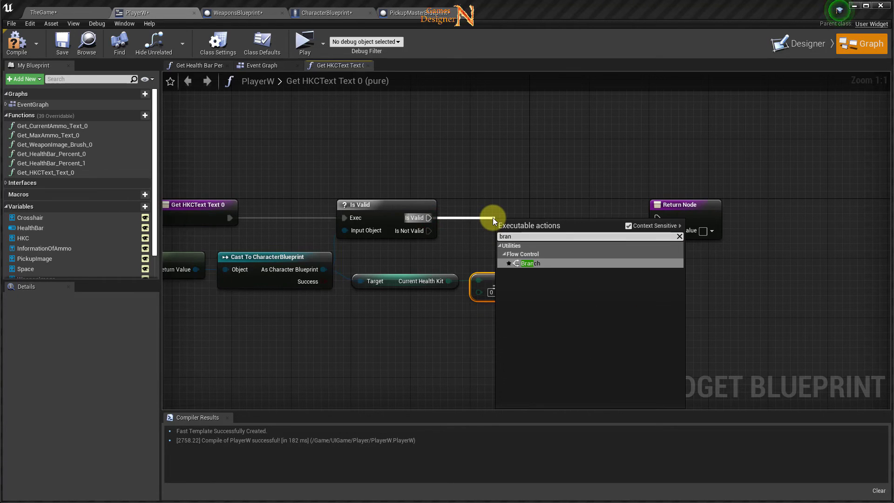
left_click(531, 263)
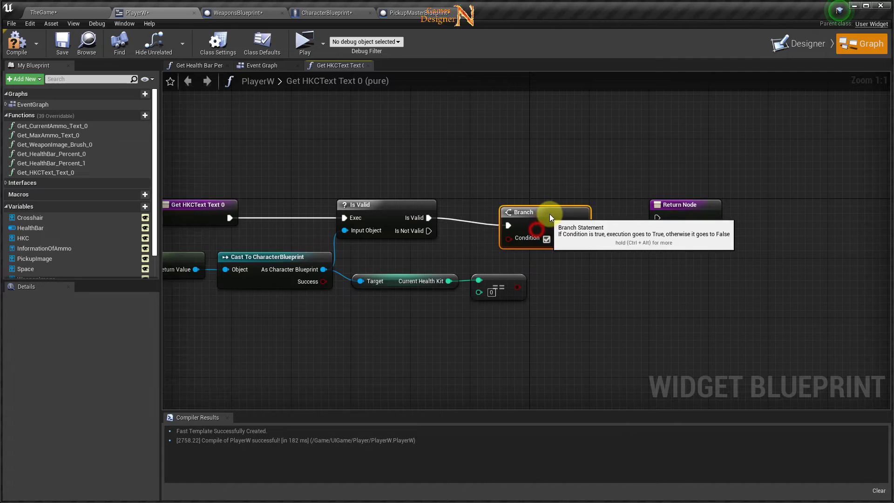
left_click_drag(551, 217, 558, 209)
left_click_drag(518, 287, 514, 239)
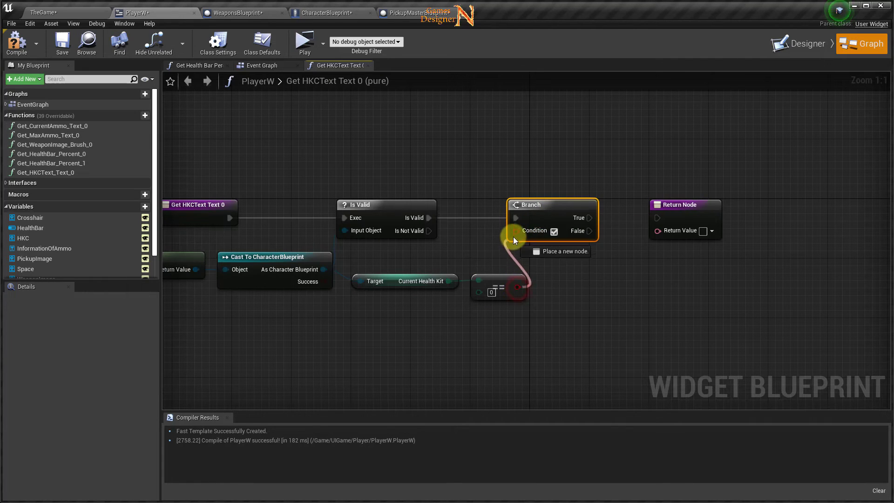
right_click_drag(551, 297, 427, 298)
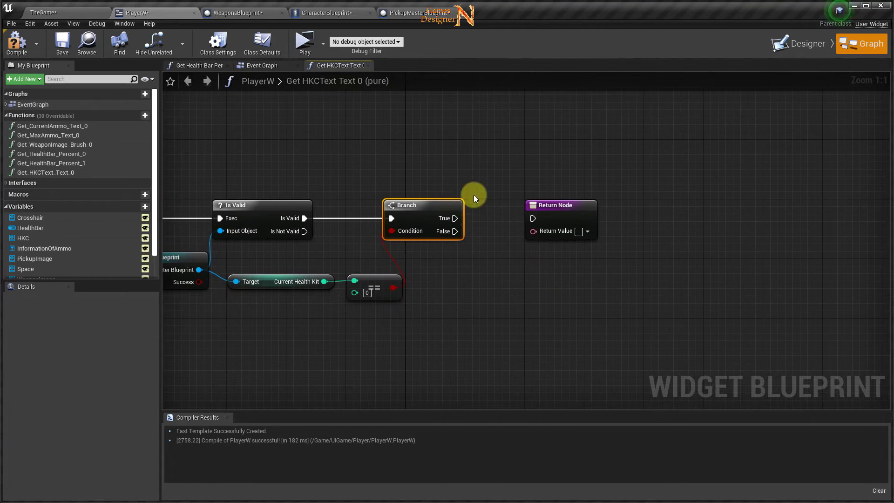
left_click(565, 225)
left_click_drag(584, 204, 764, 206)
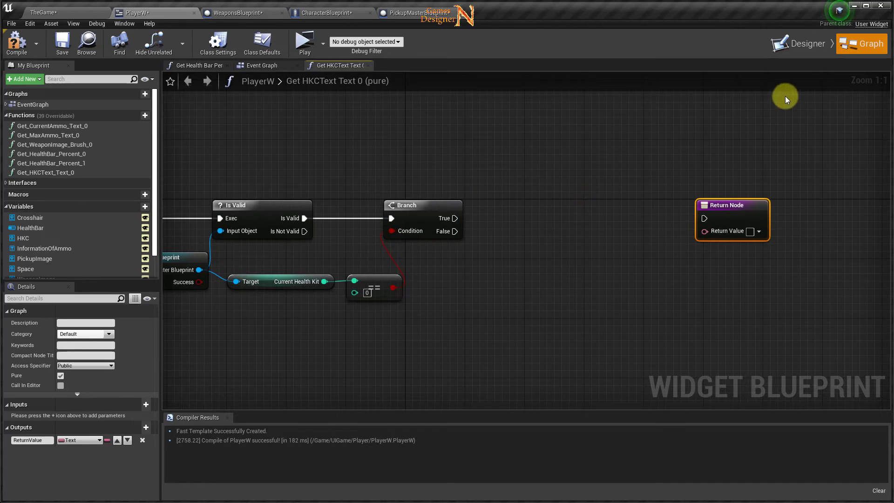
- Rename the kit Horizontal Box to HealthKitBox, tick Is Variable, and compile PlayerW
left_click(804, 45)
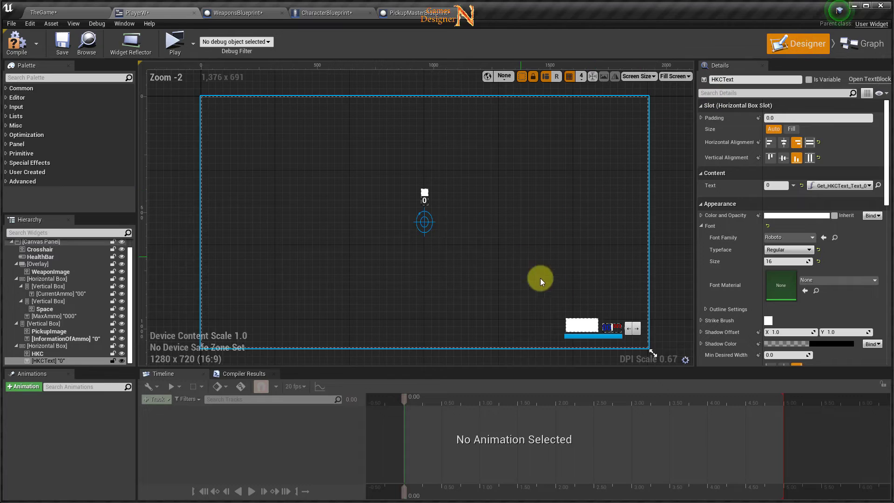
scroll(620, 331, "up", 2)
scroll(657, 332, "up", 1)
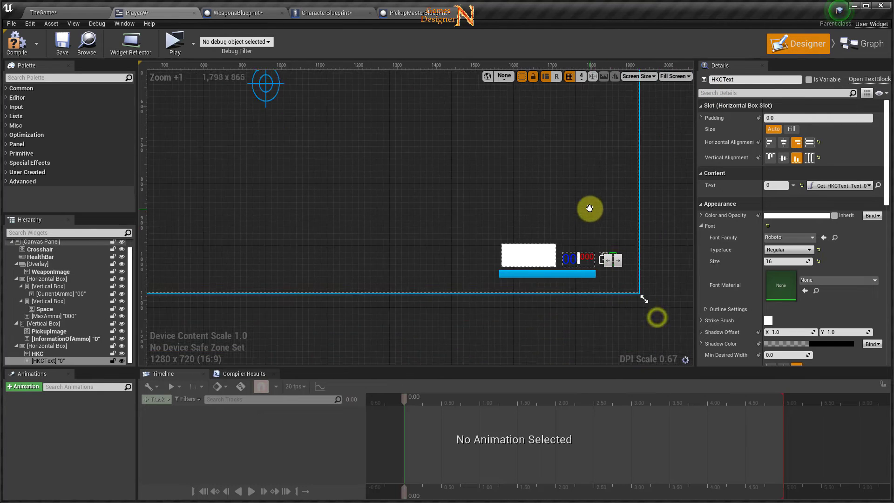
scroll(605, 258, "up", 3)
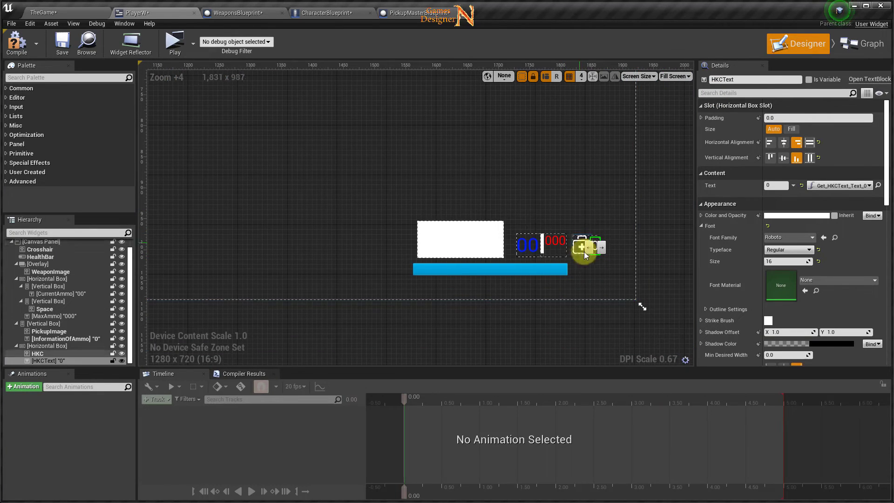
left_click(32, 346)
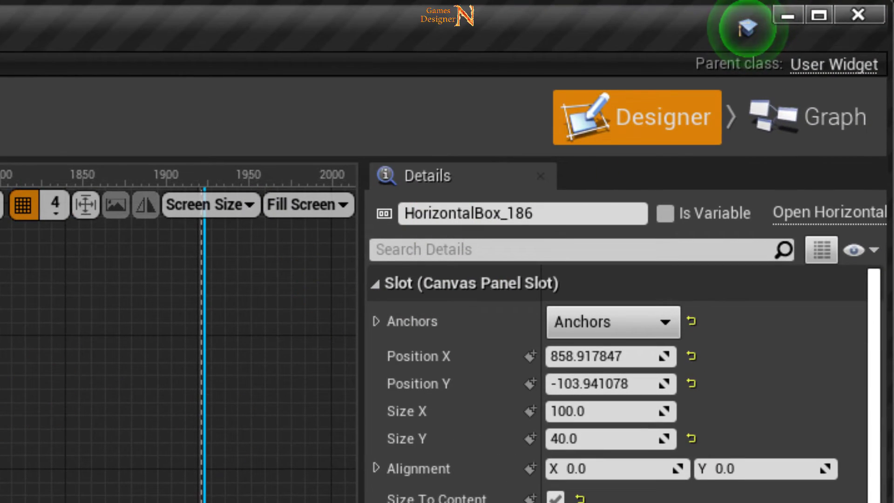
left_click_drag(555, 212, 405, 213)
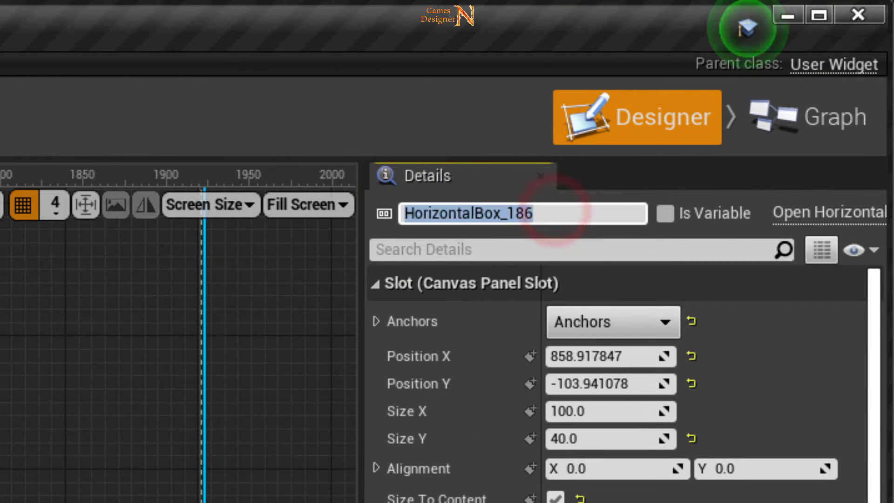
left_click(569, 218)
key("BackSpace")
key("BackSpace")
key("BackSpace")
key("BackSpace")
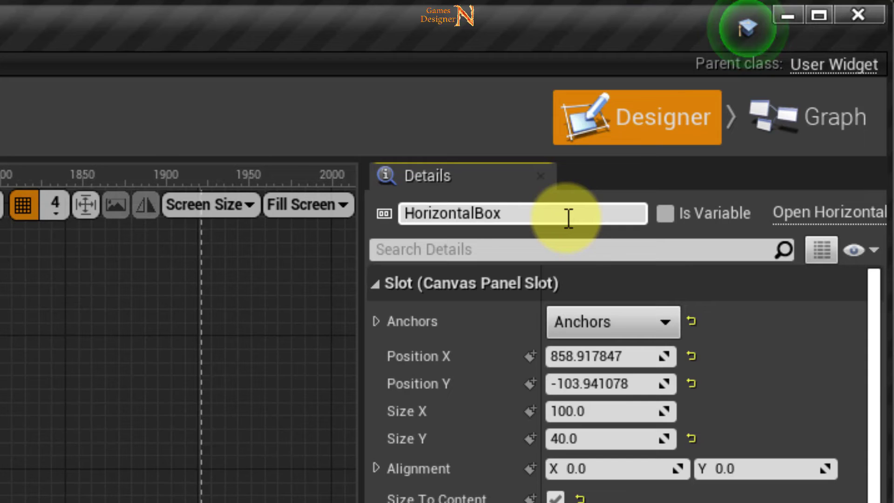
key("Left")
key("Left")
key("Left")
key("BackSpace")
key("BackSpace")
key("BackSpace")
key("BackSpace")
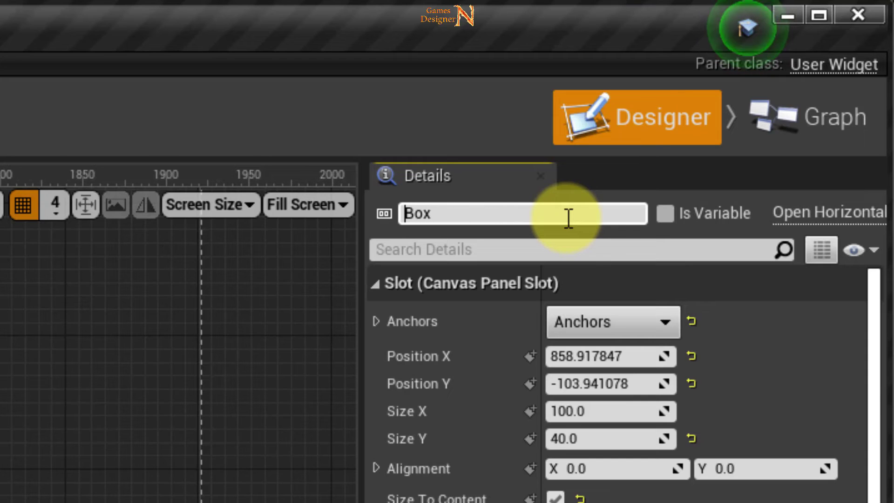
type("He")
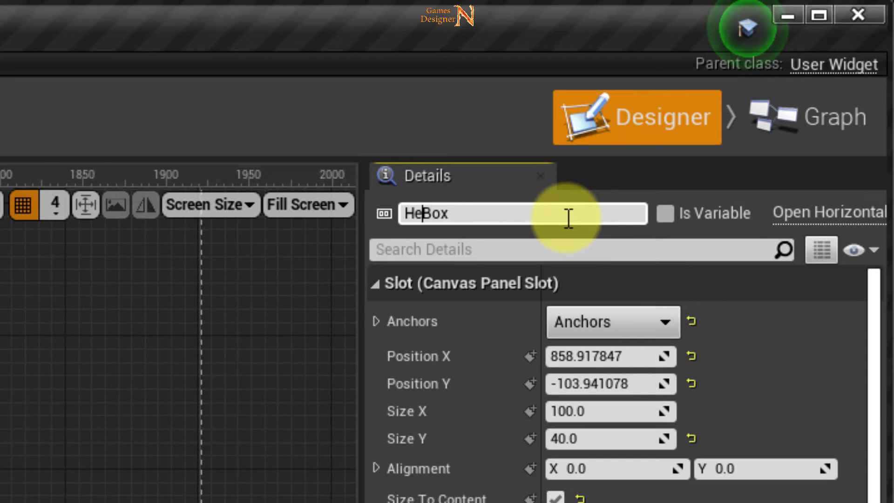
type("althKi")
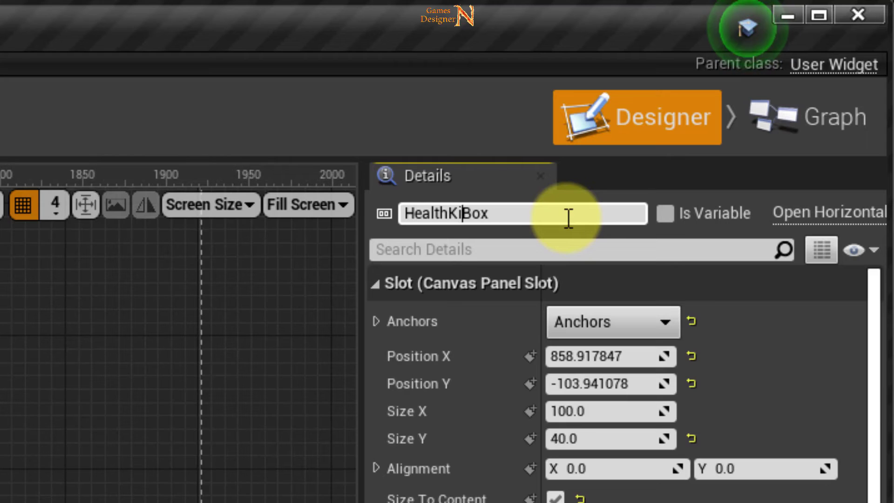
type("t")
key("Return")
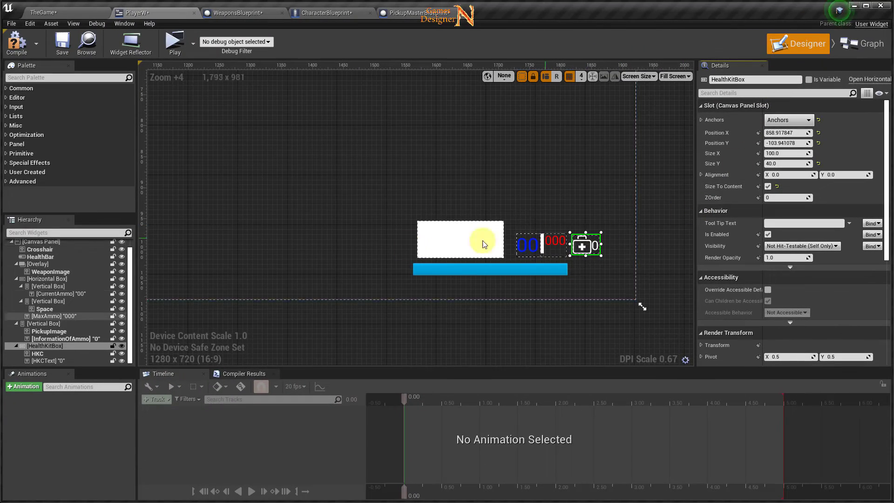
left_click(809, 80)
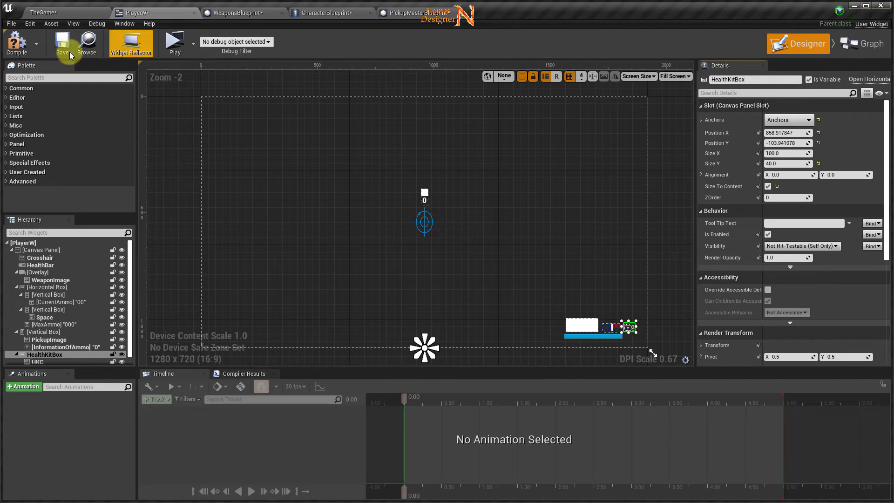
left_click(17, 42)
- Add a HealthKitBox getter feeding a Set Visibility node set to Hidden
left_click(864, 47)
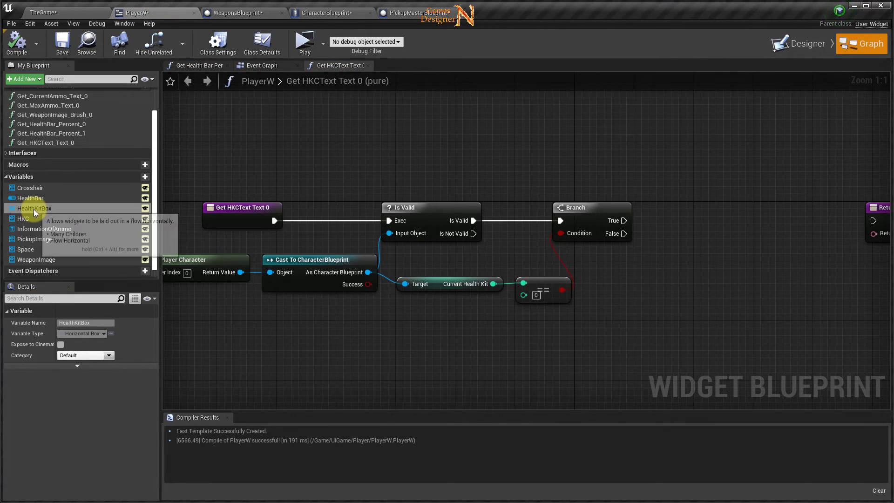
left_click_drag(33, 208, 480, 173)
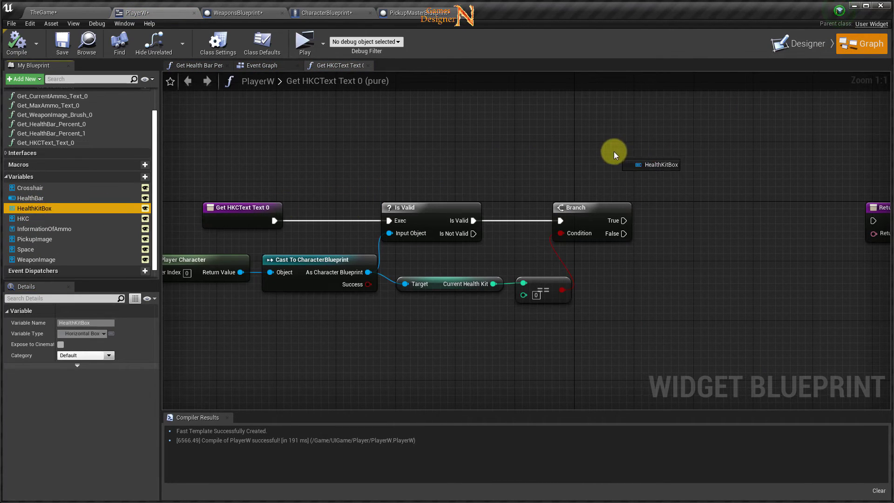
left_click_drag(614, 152, 679, 165)
left_click(641, 167)
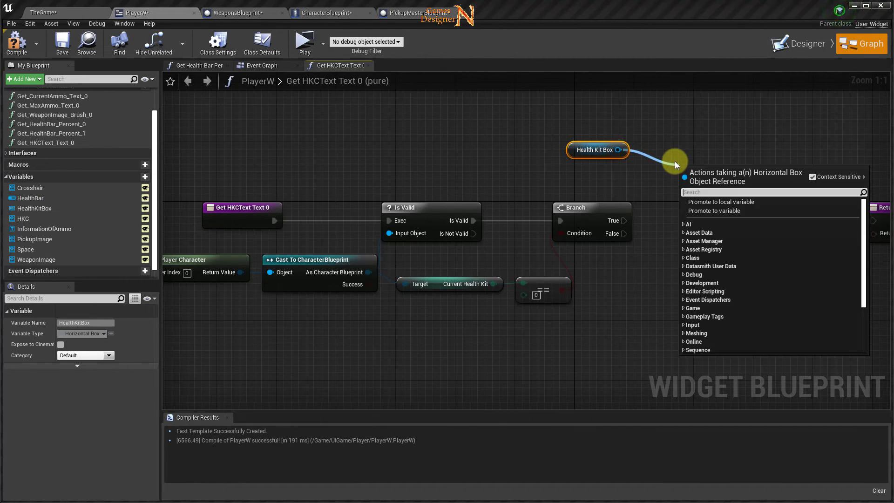
type("set vi")
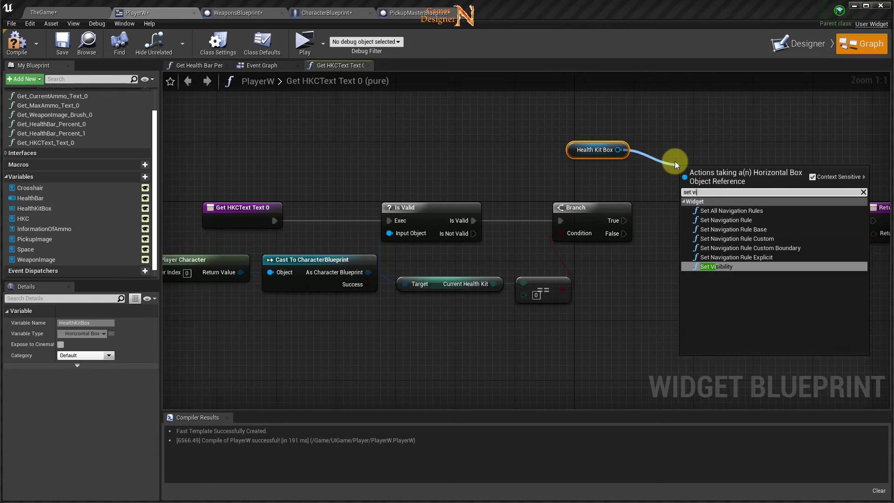
type("s")
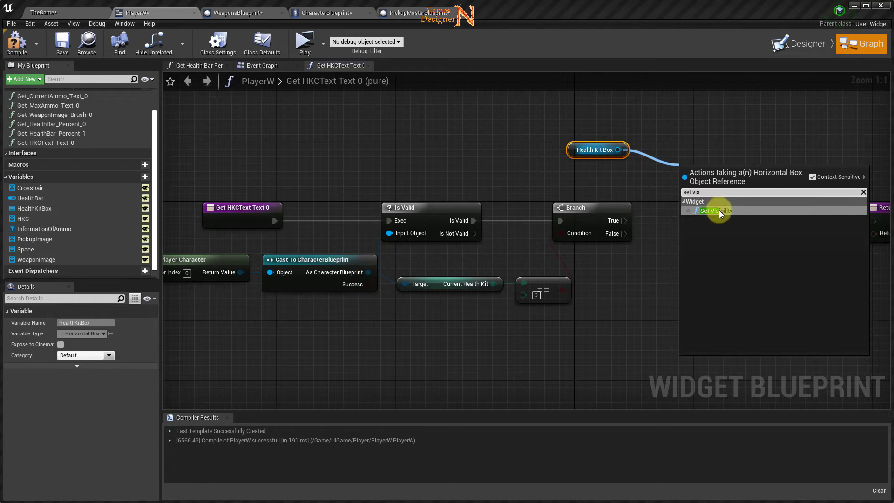
left_click(719, 210)
left_click_drag(748, 148, 743, 126)
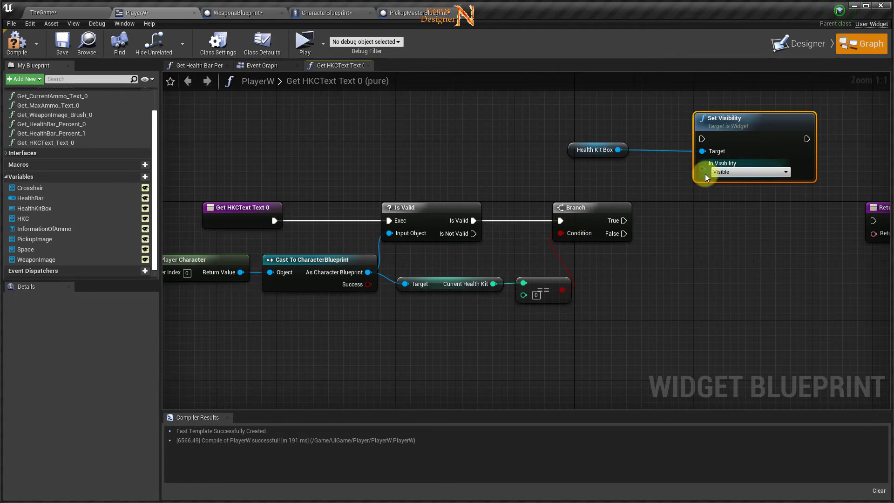
left_click(733, 171)
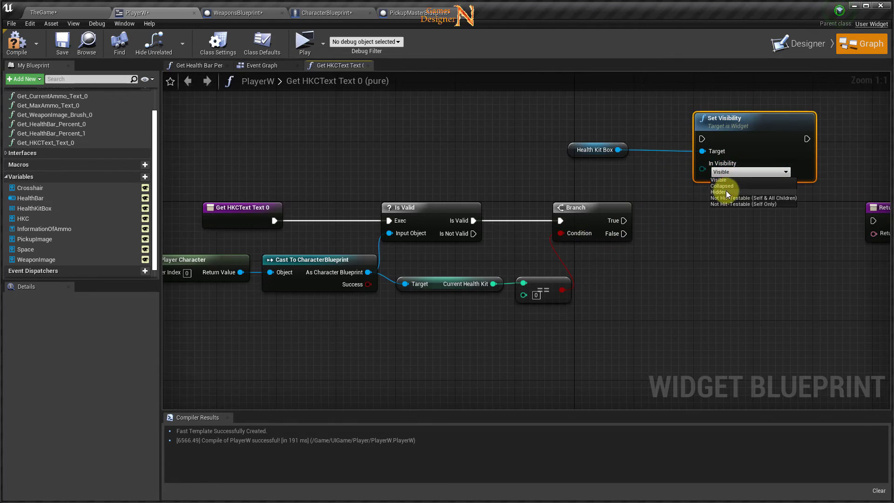
left_click(727, 192)
- Wire Branch True into Set Visibility, then Set Visibility into the Return Node
left_click_drag(623, 221, 702, 139)
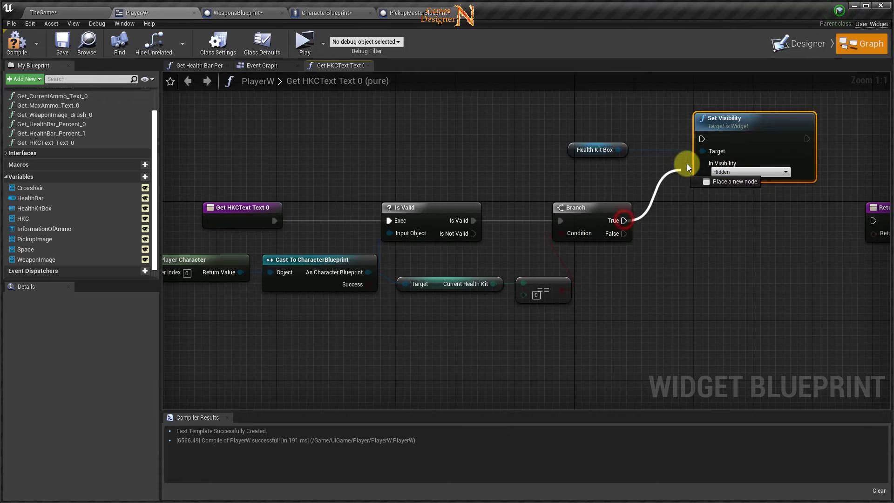
left_click_drag(878, 207, 735, 129)
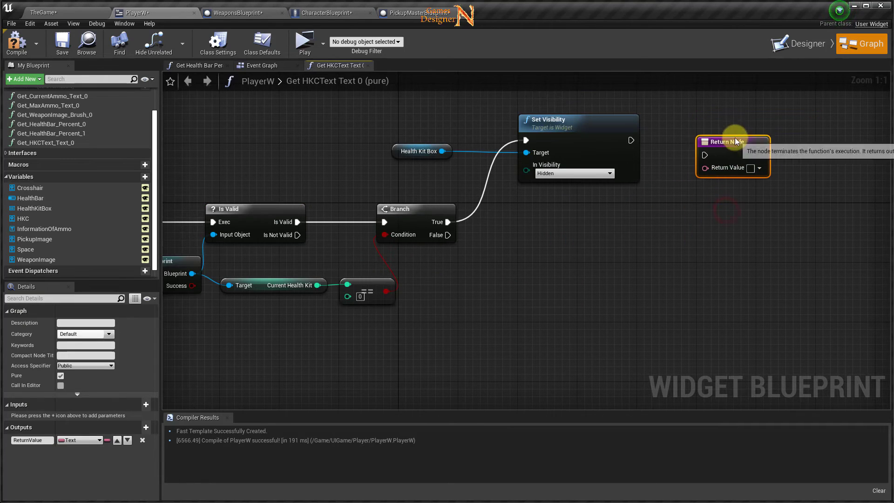
left_click_drag(633, 140, 662, 140)
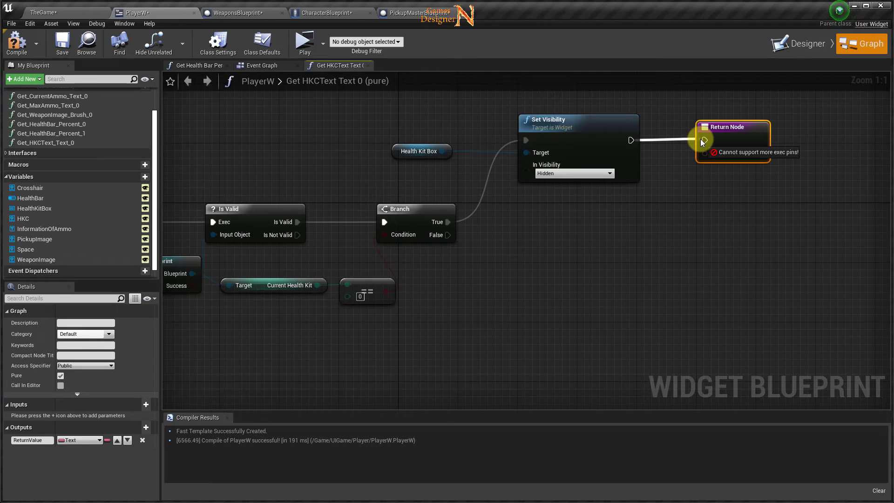
left_click_drag(703, 140, 703, 140)
left_click(397, 112)
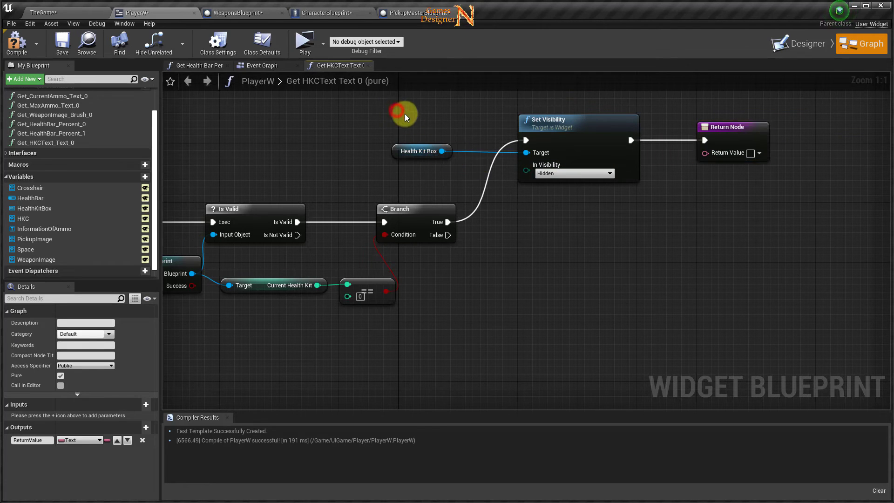
left_click_drag(397, 111, 703, 135)
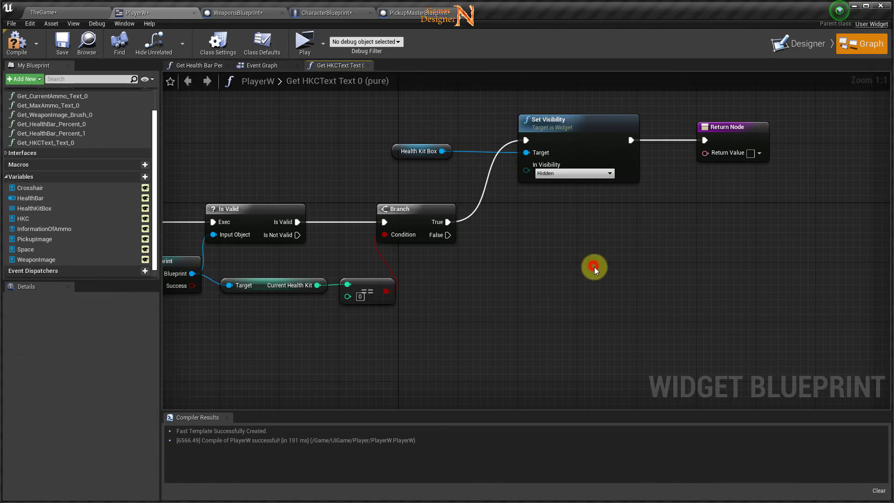
- Duplicate the Set Visibility and Return Node pair and add a second Health Kit Box getter
key("ctrl+v")
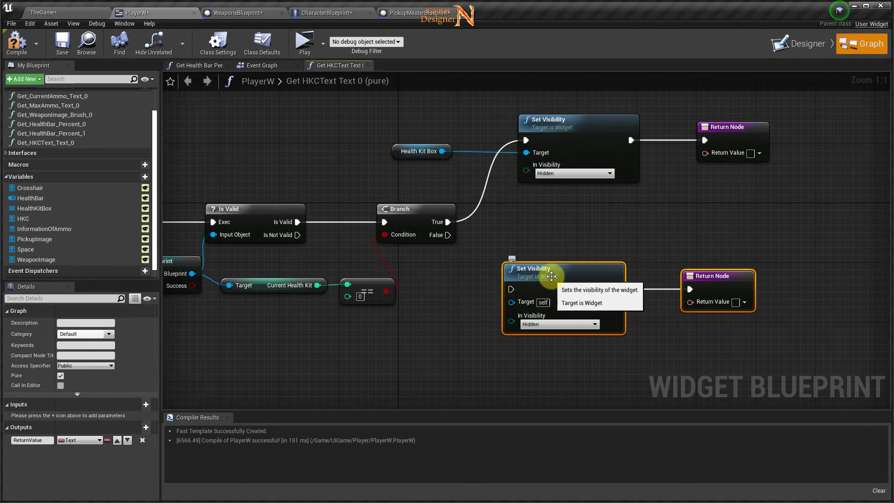
left_click_drag(552, 277, 589, 277)
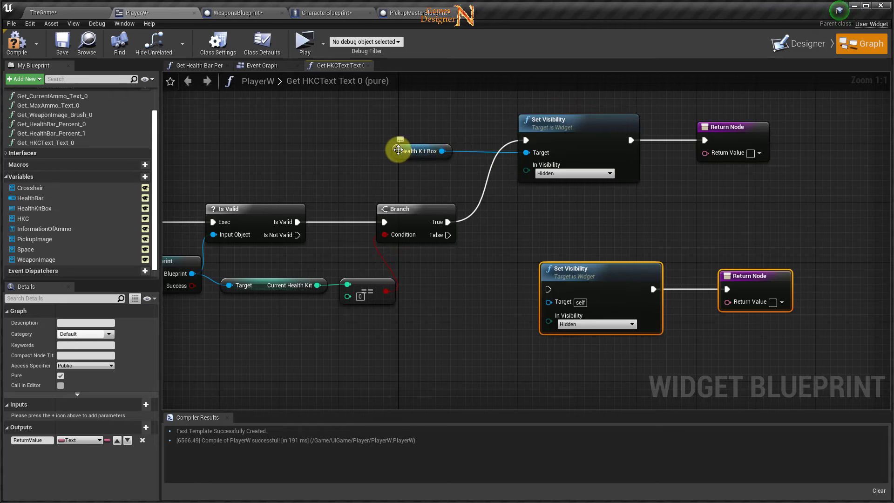
left_click(399, 149)
key("ctrl+c")
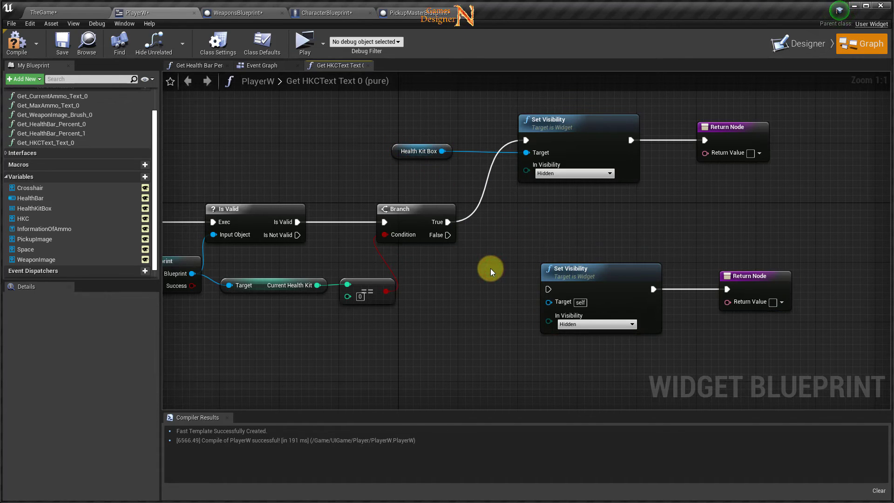
key("ctrl+v")
left_click_drag(493, 277, 411, 312)
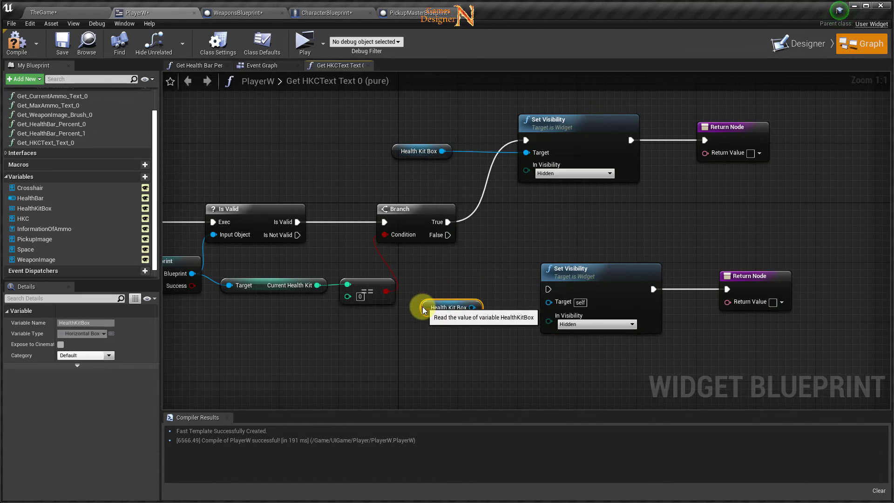
- Wire the copied Set Visibility to Branch False and set Health Kit Box to Visible
left_click_drag(464, 308, 548, 303)
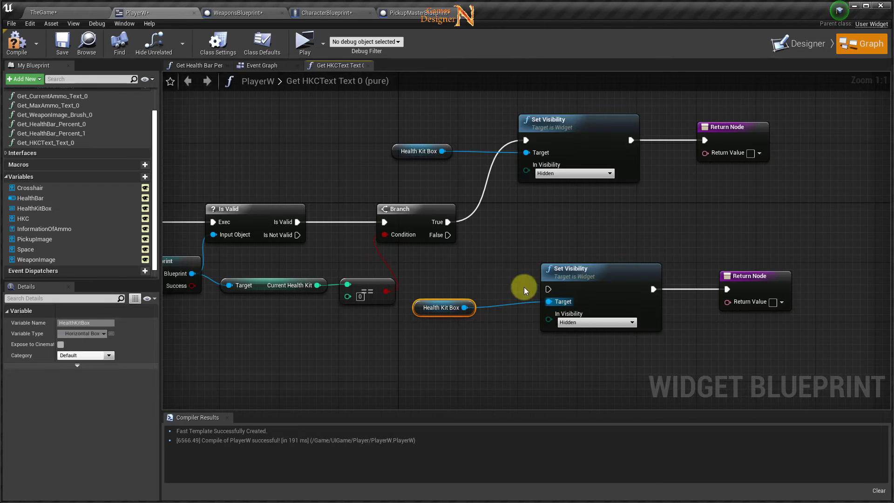
left_click_drag(446, 235, 549, 290)
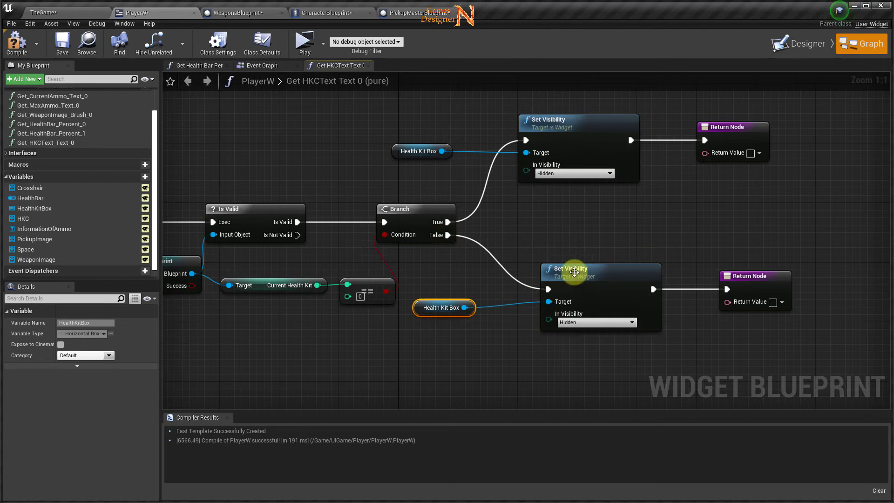
left_click(574, 325)
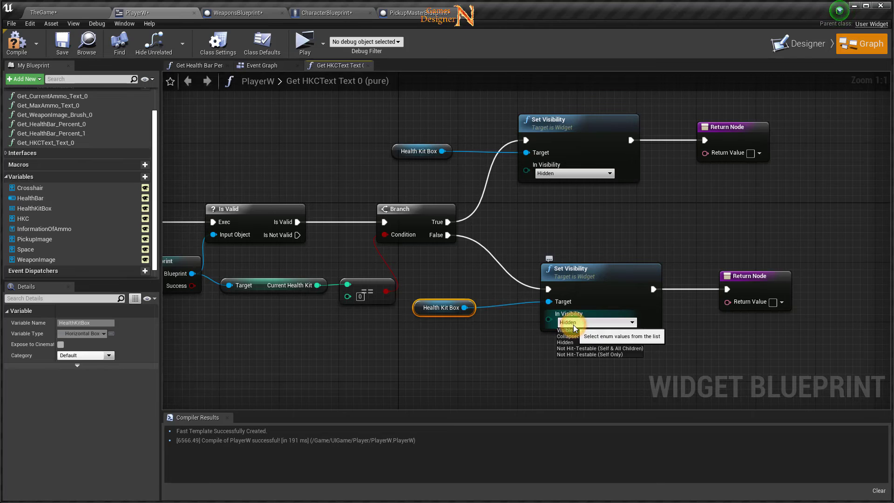
left_click(573, 331)
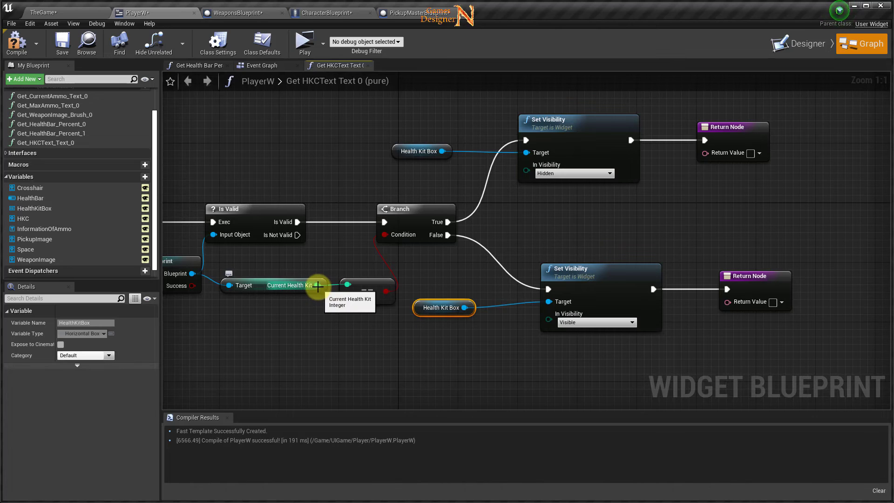
- Convert Current Health Kit with ToText and feed it into both Return Nodes
mouse_move(318, 285)
left_mouse_down()
mouse_move(715, 217)
mouse_move(705, 154)
left_mouse_up()
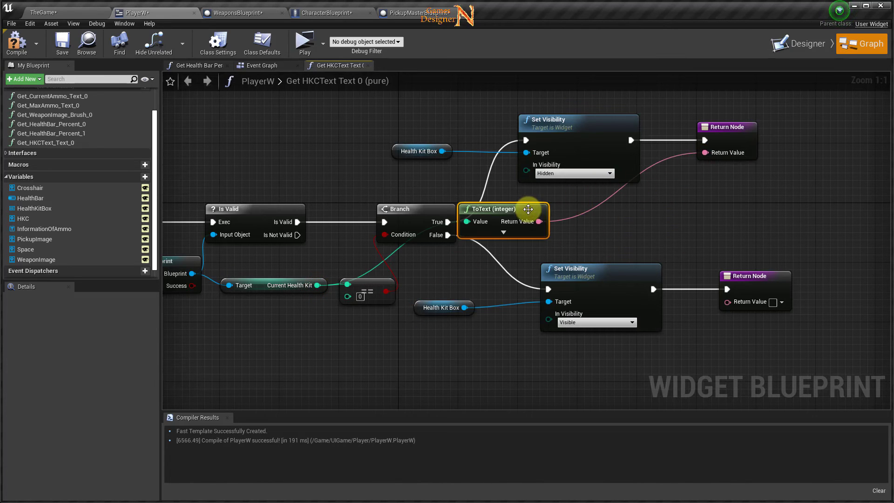
mouse_move(593, 216)
left_mouse_down()
mouse_move(615, 216)
mouse_move(727, 303)
left_mouse_up()
right_click_drag(726, 303, 711, 310)
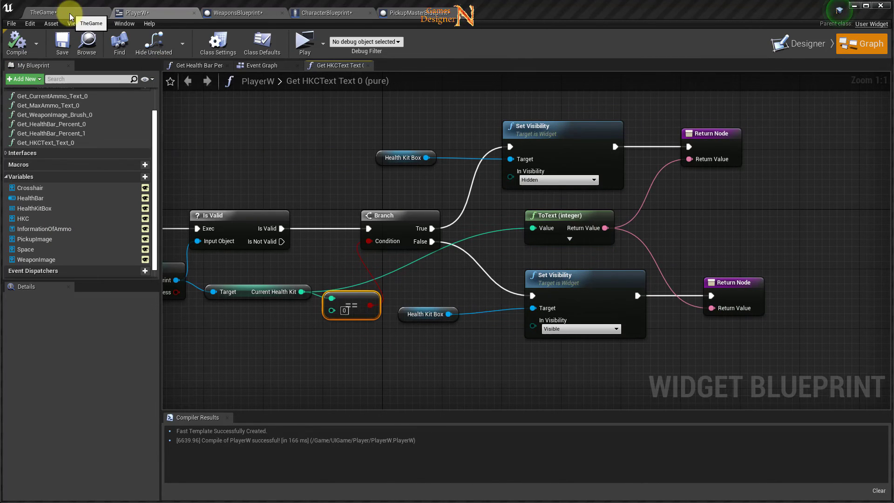
- Start a playtest from the TheGame level and pick up the AK47 rifle
left_click(69, 13)
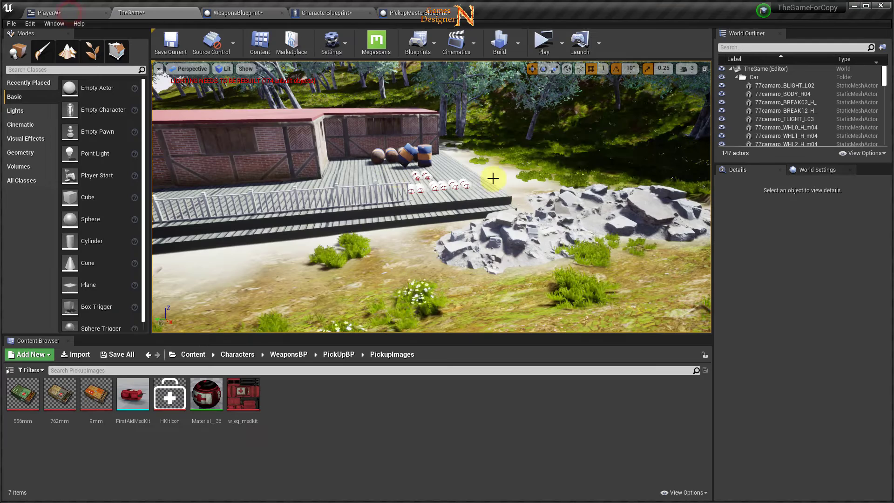
left_click(557, 44)
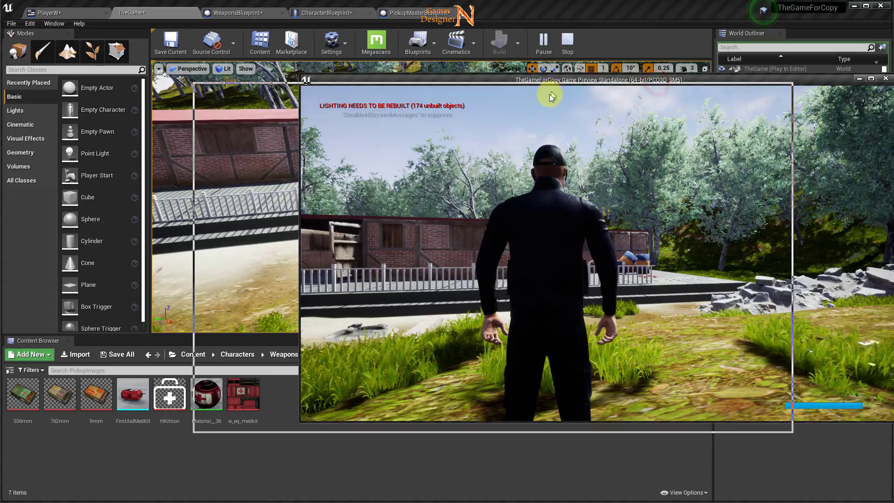
key("w")
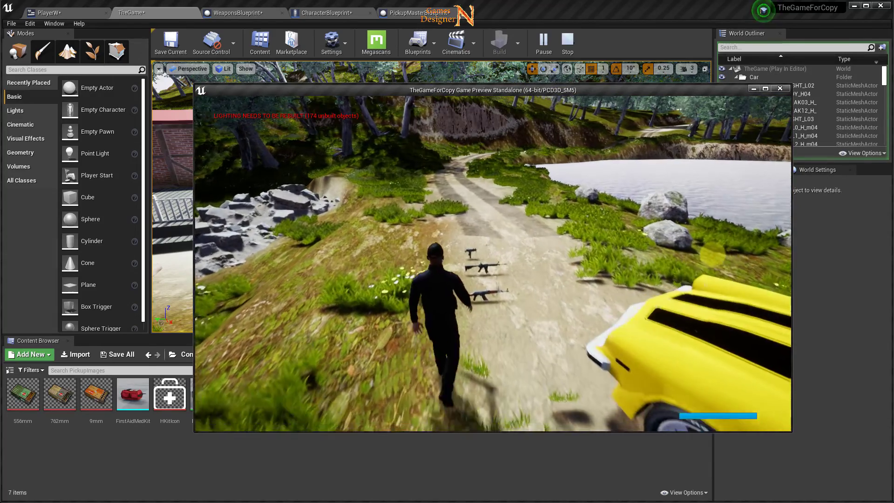
key("i")
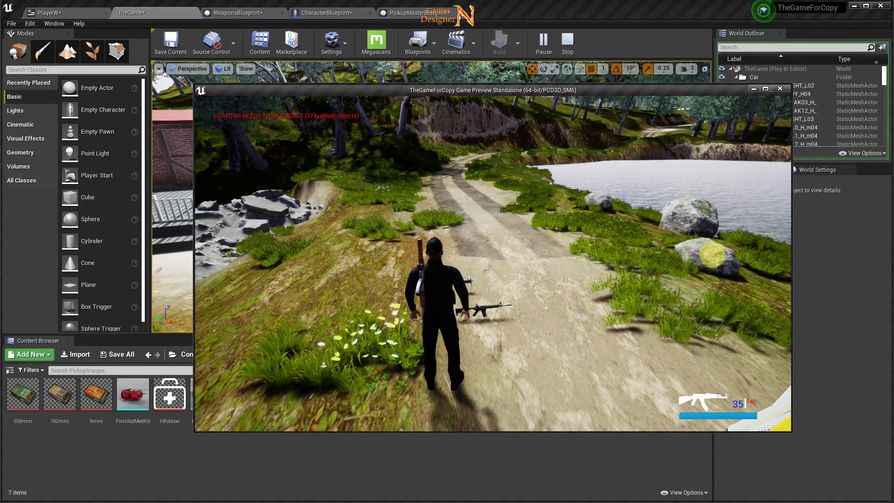
- Walk across the rocks to the health kits, pick them up, and end play
key("w")
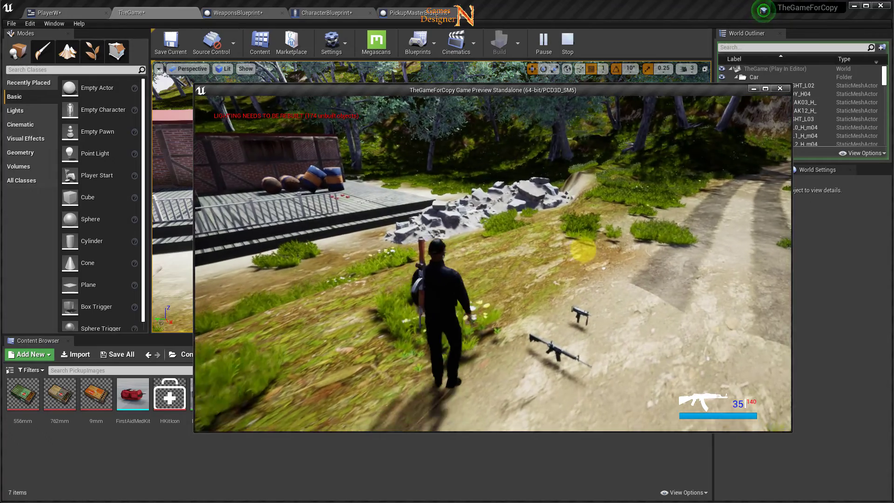
key("w")
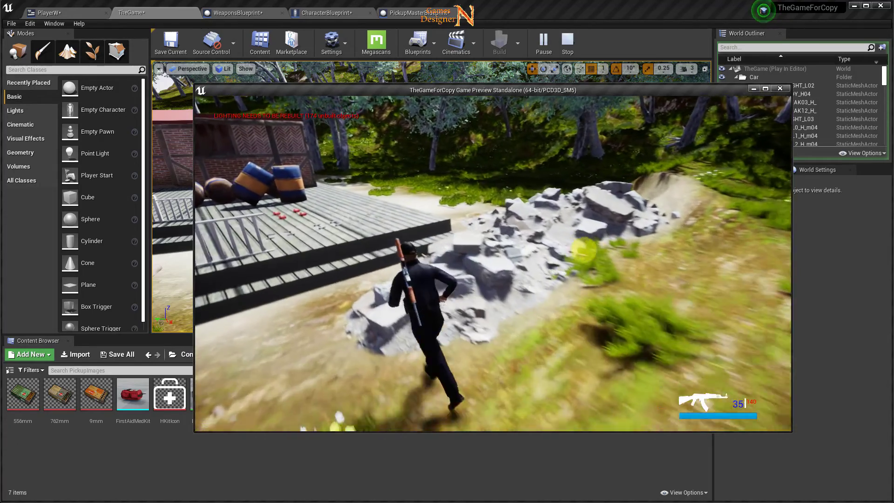
key("a")
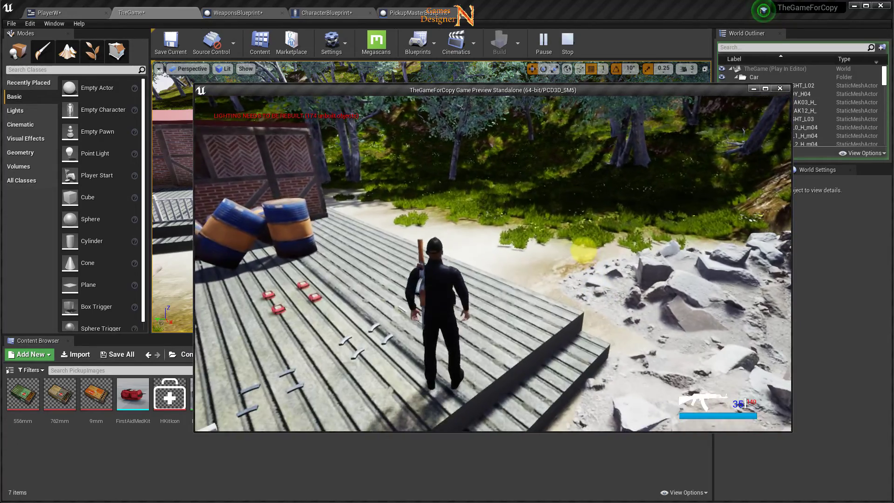
key("a")
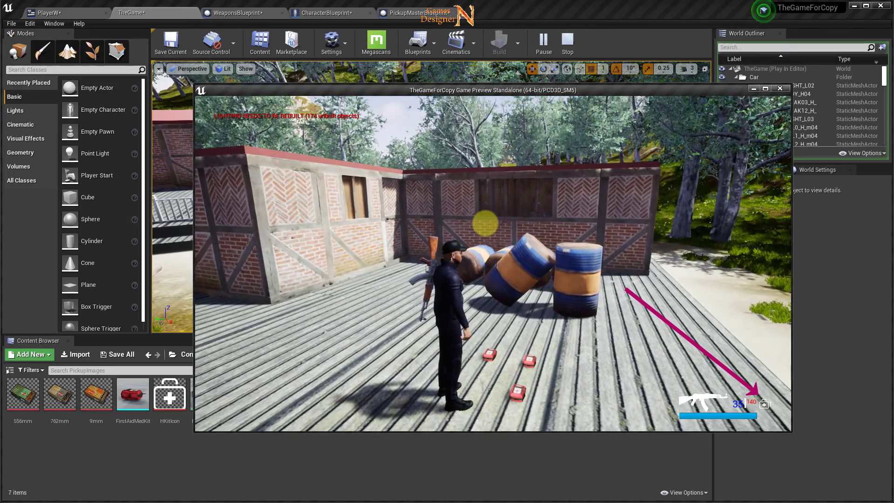
key("d")
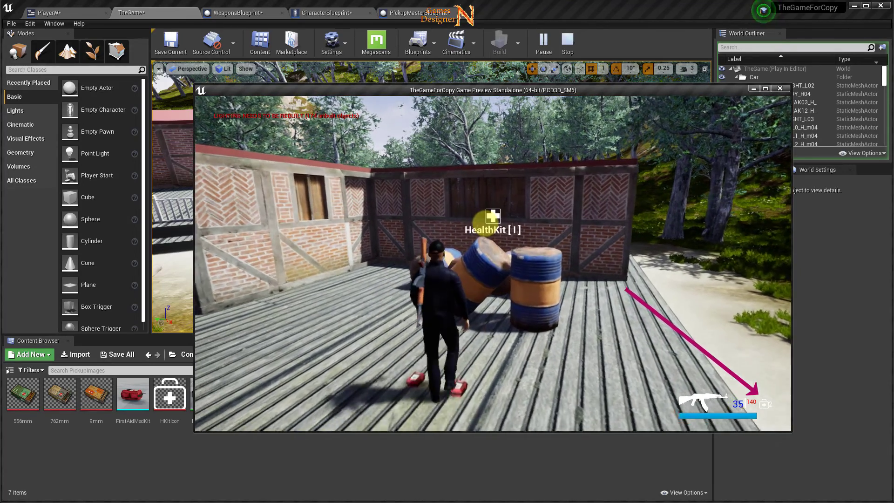
key("i")
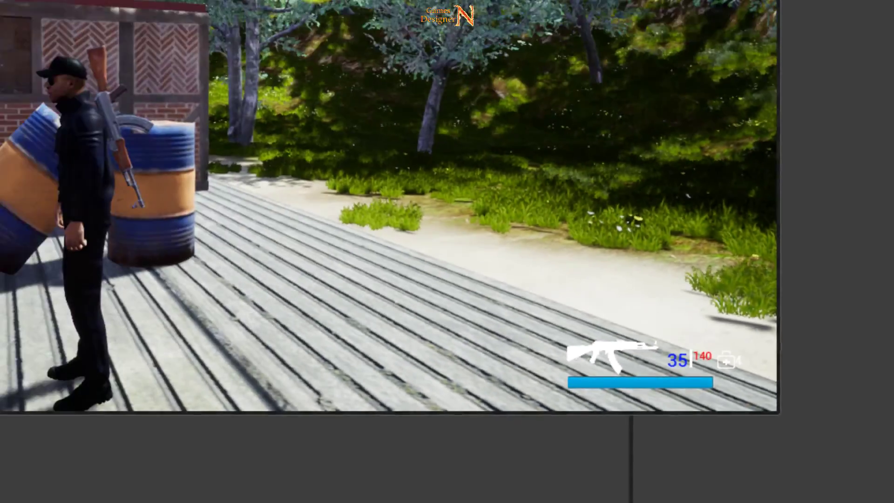
key("Escape")
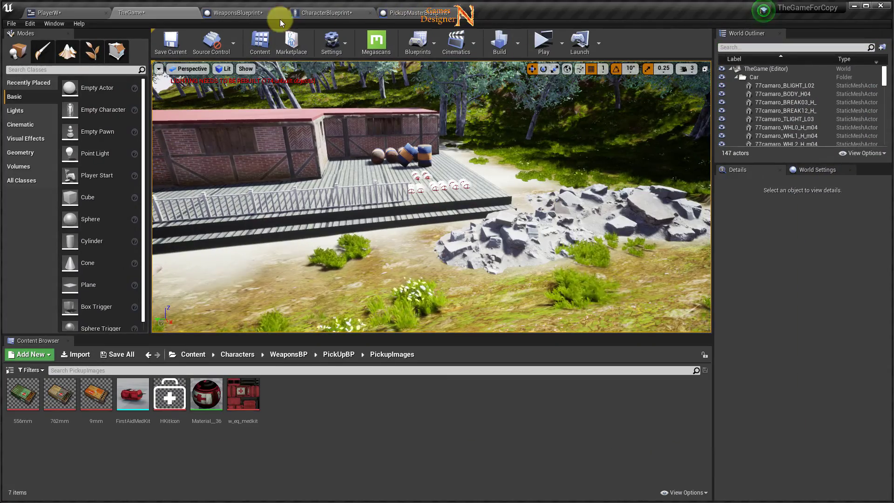
- Select HKCText in the PlayerW Designer and expand its Padding values
left_click_drag(51, 12, 281, 15)
left_click(808, 47)
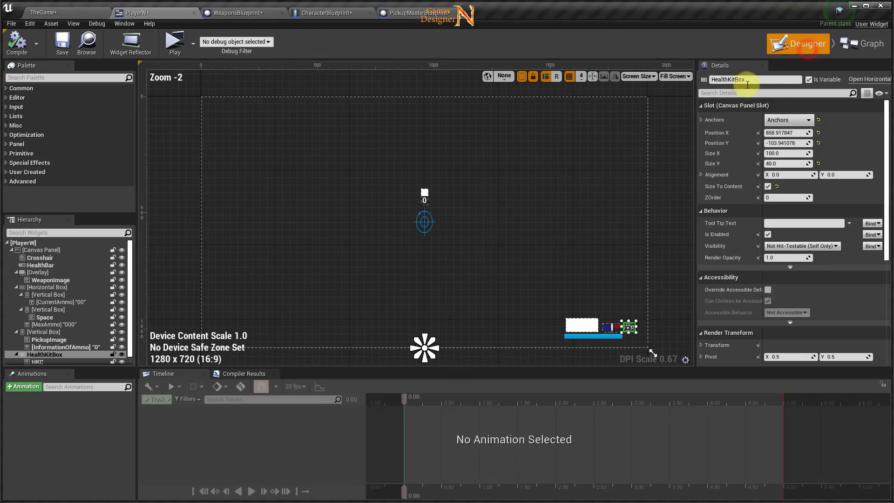
right_click_drag(639, 336, 561, 233)
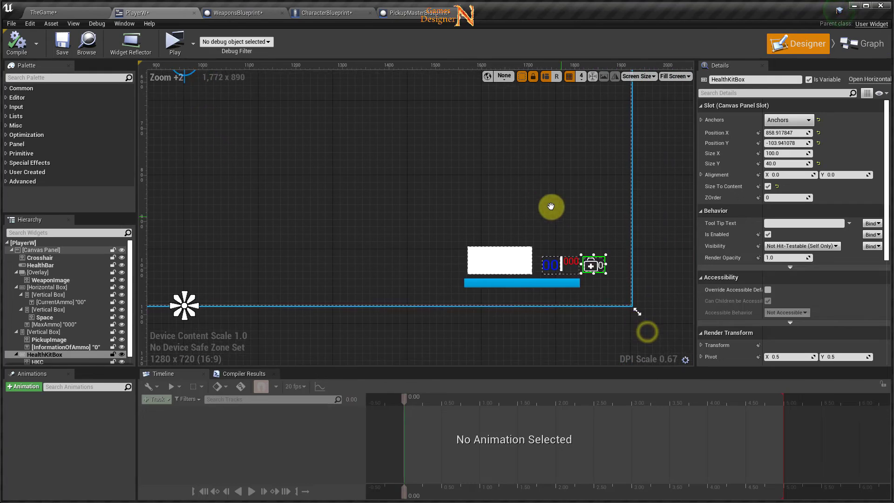
left_click(570, 236)
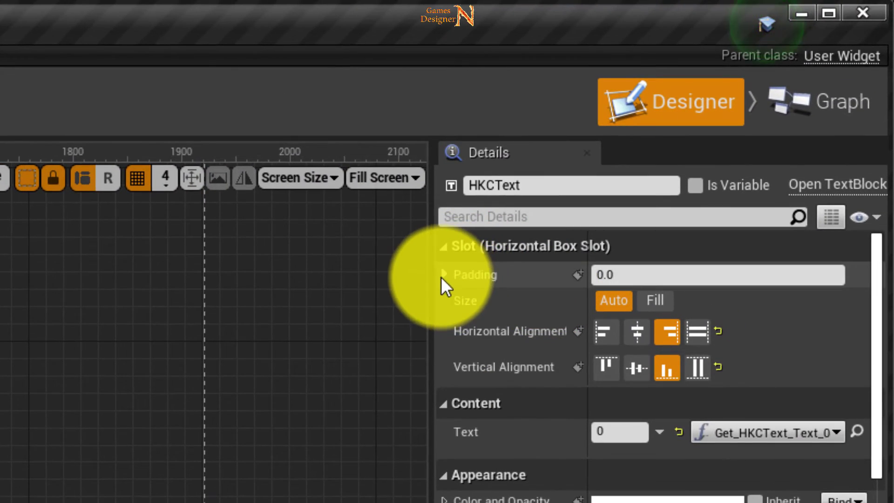
left_click(442, 274)
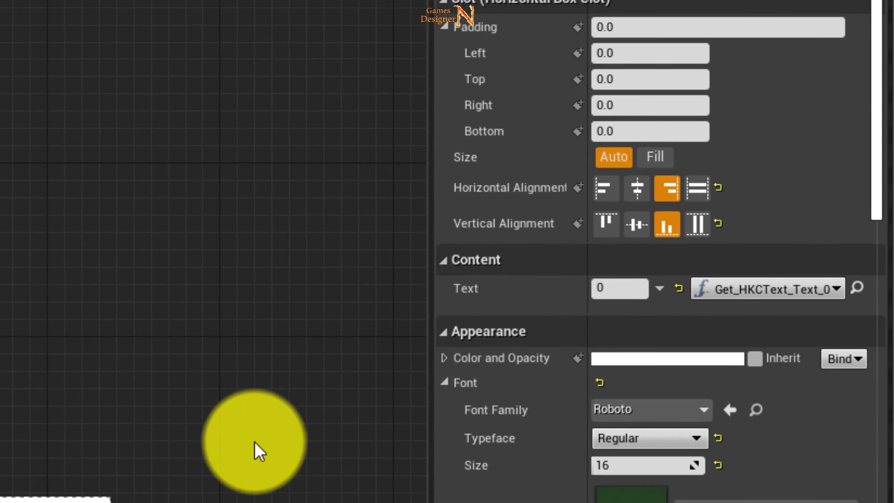
- Set HKCText's left padding, trying 2 and 4 before settling on 5.0
mouse_move(348, 470)
right_mouse_down()
mouse_move(116, 365)
mouse_move(177, 387)
right_mouse_up()
scroll(177, 387, "up", 3)
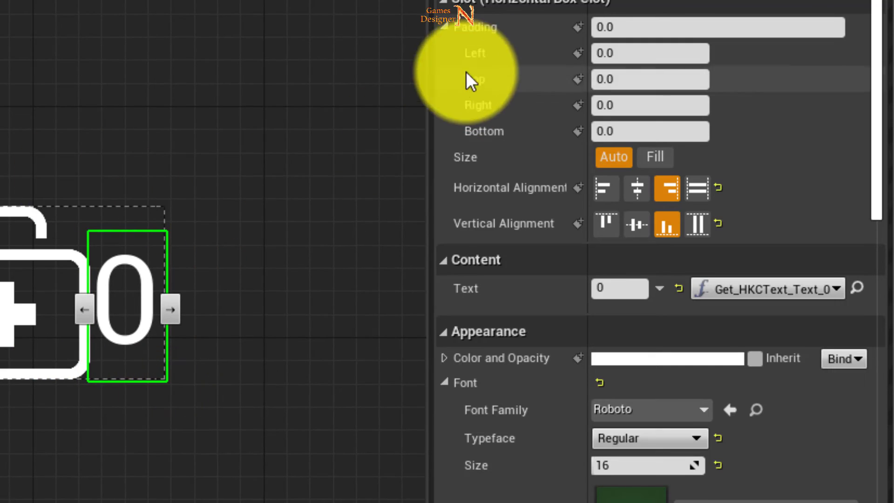
left_click(614, 56)
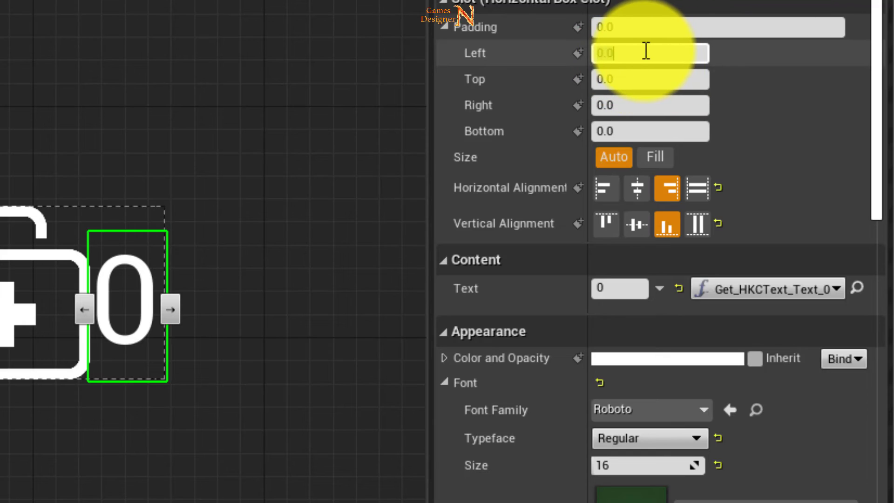
double_click(647, 51)
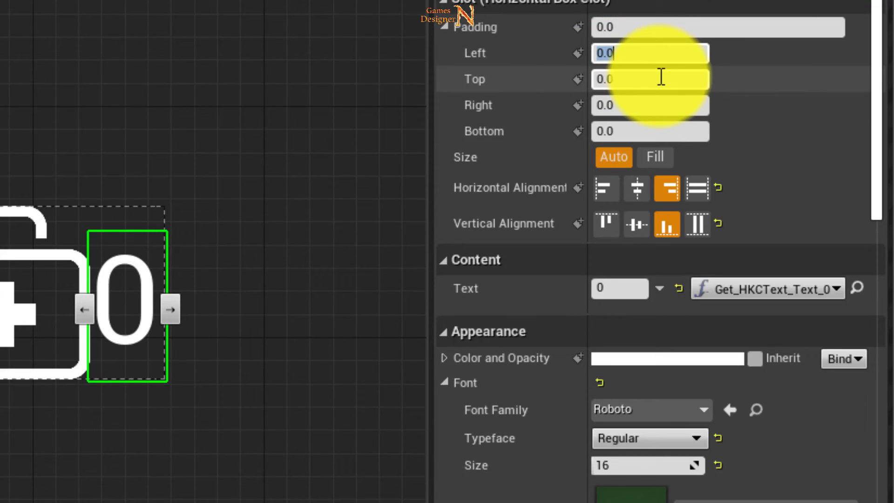
type("2")
key("Return")
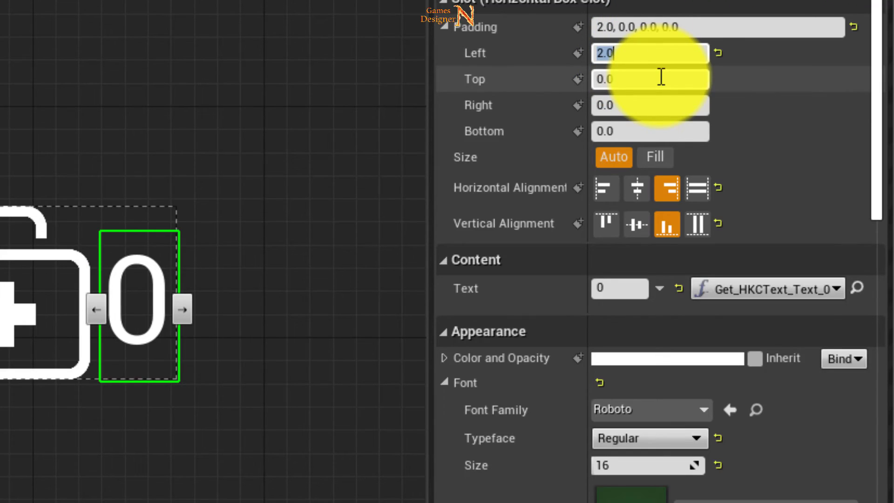
type("4")
key("Return")
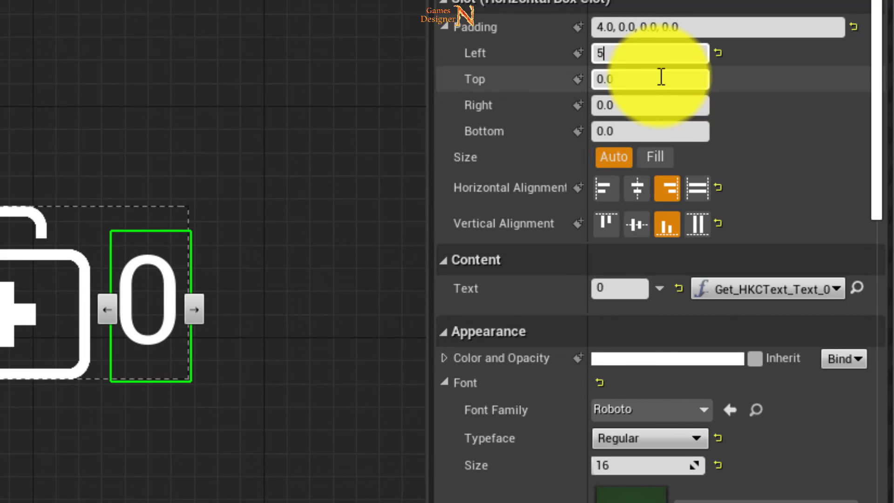
key("Return")
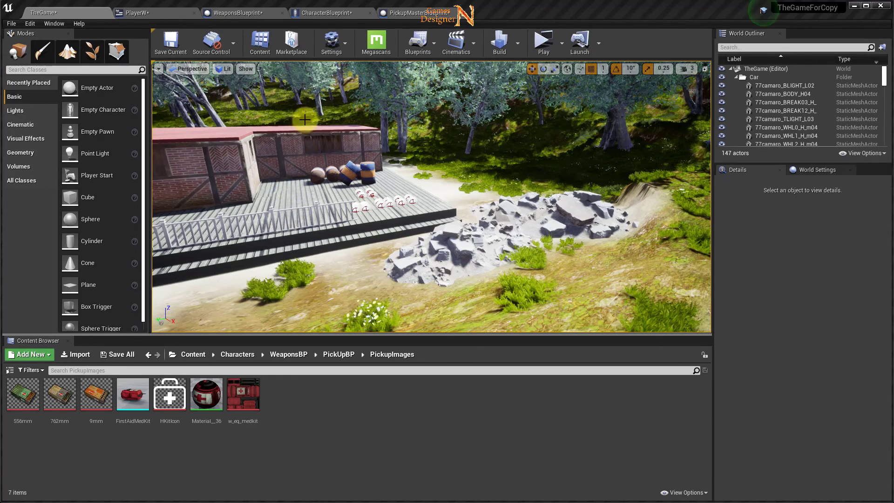
- In the CharacterBlueprint graph, shift Player W and the full-kit Update Of Text rightward
left_click(326, 13)
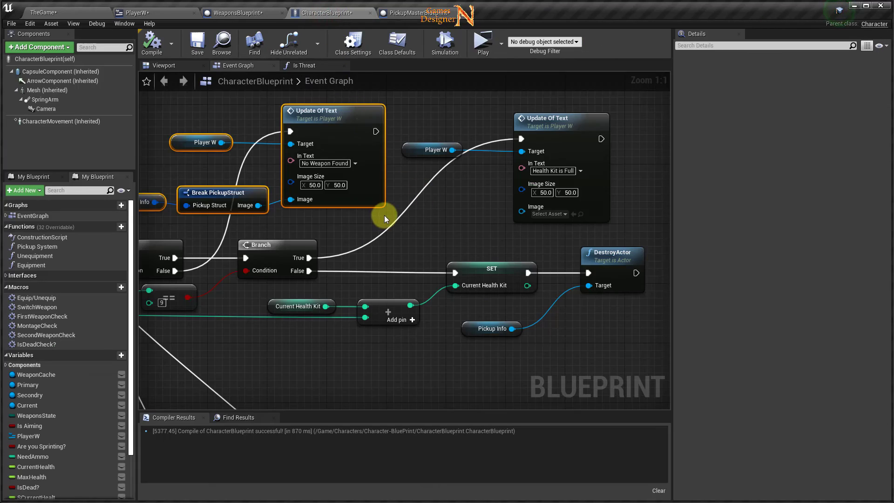
scroll(392, 240, "down", 5)
scroll(399, 280, "up", 3)
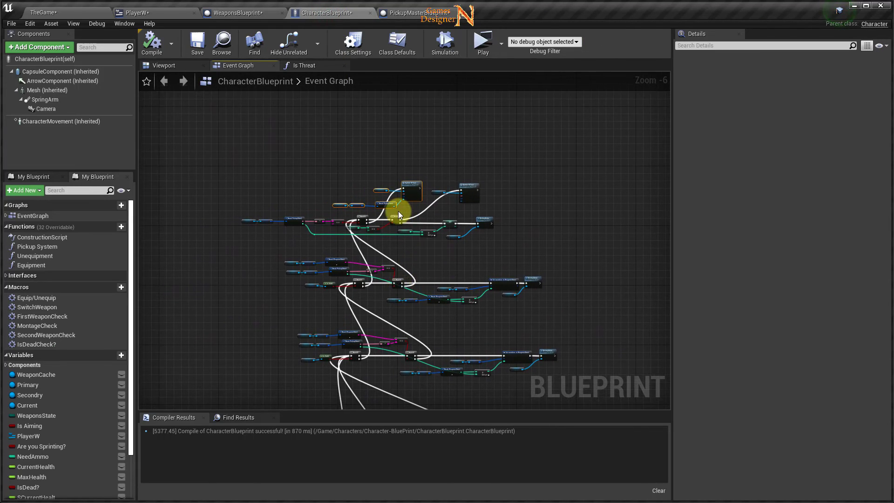
scroll(402, 211, "up", 2)
right_click_drag(541, 218, 415, 241)
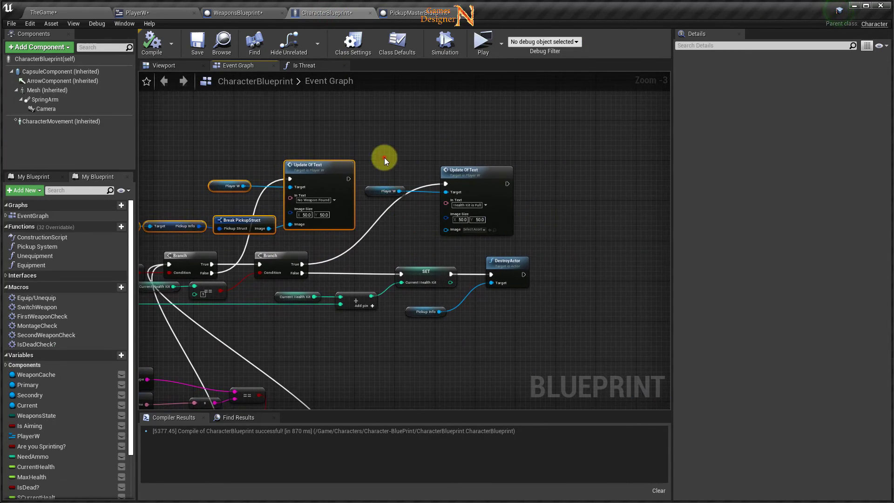
left_click_drag(385, 157, 500, 235)
left_click_drag(464, 170, 548, 172)
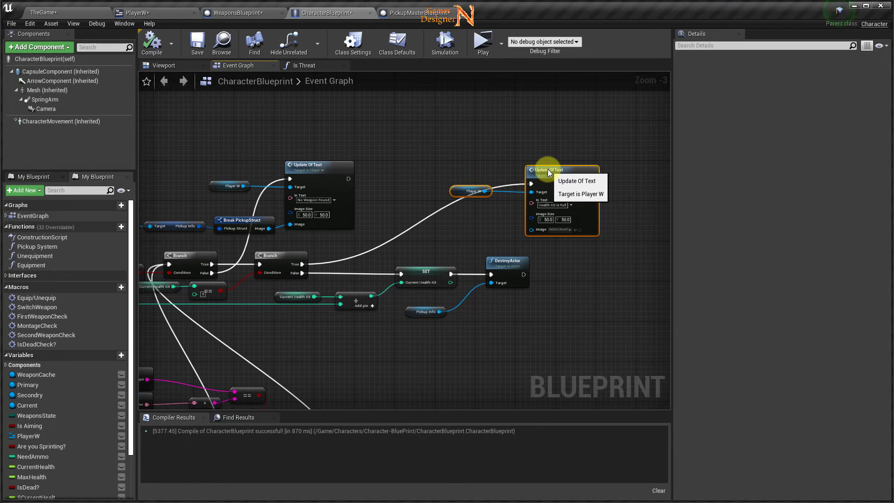
right_click_drag(370, 331, 407, 326)
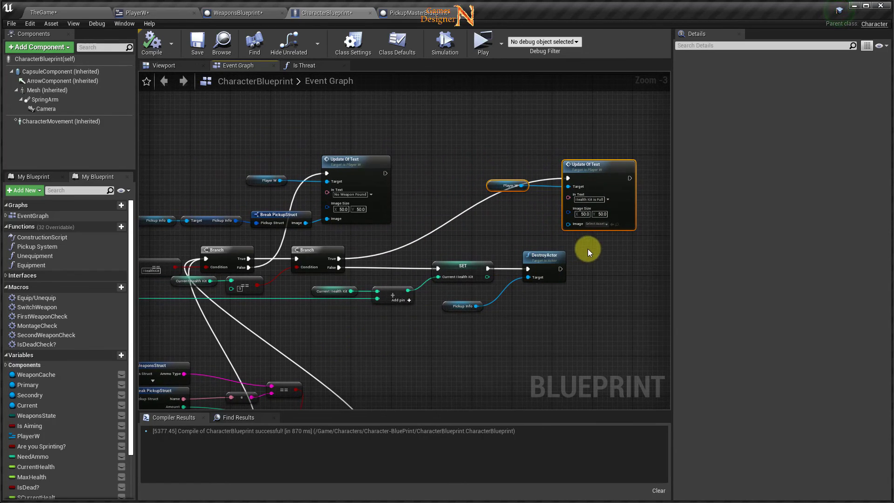
scroll(588, 249, "up", 3)
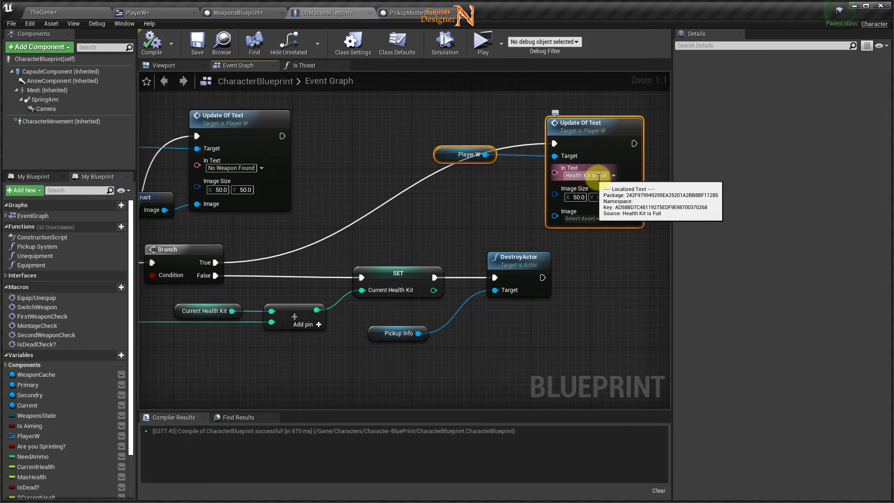
right_click_drag(531, 221, 591, 200)
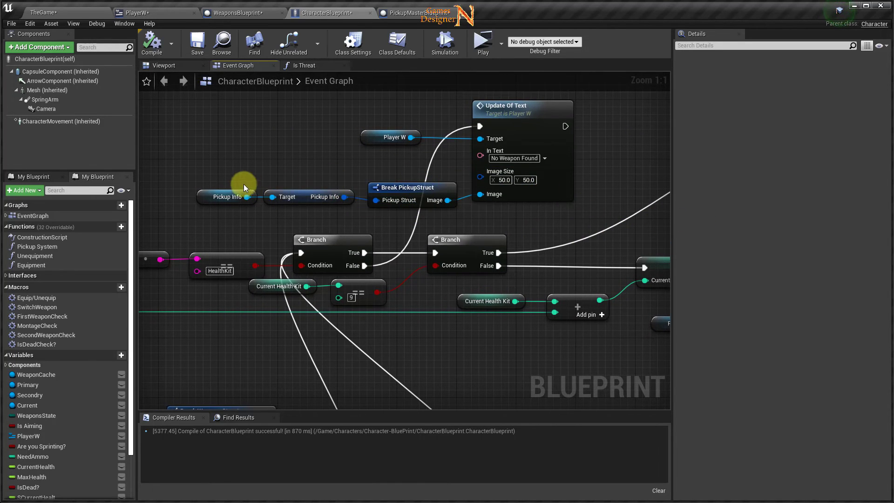
- Paste Pickup Info and Break PickupStruct copies and wire their Image into the full-kit Update Of Text
left_click_drag(347, 199, 401, 204)
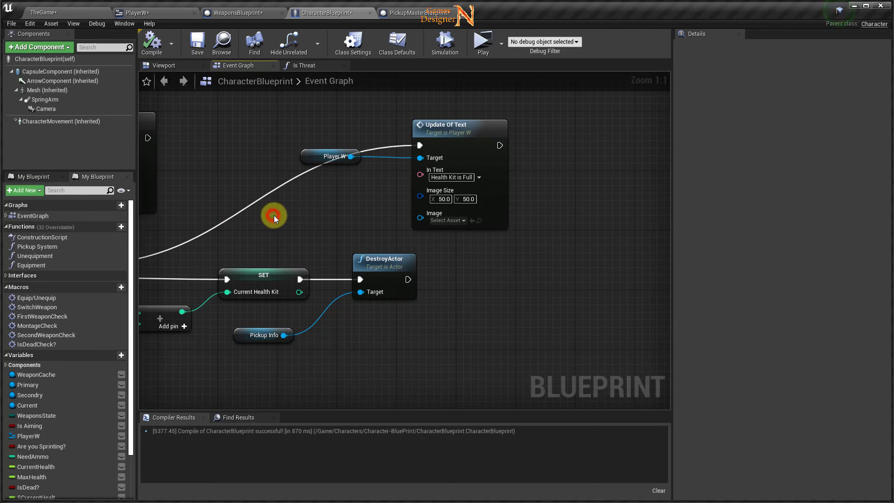
key("ctrl+v")
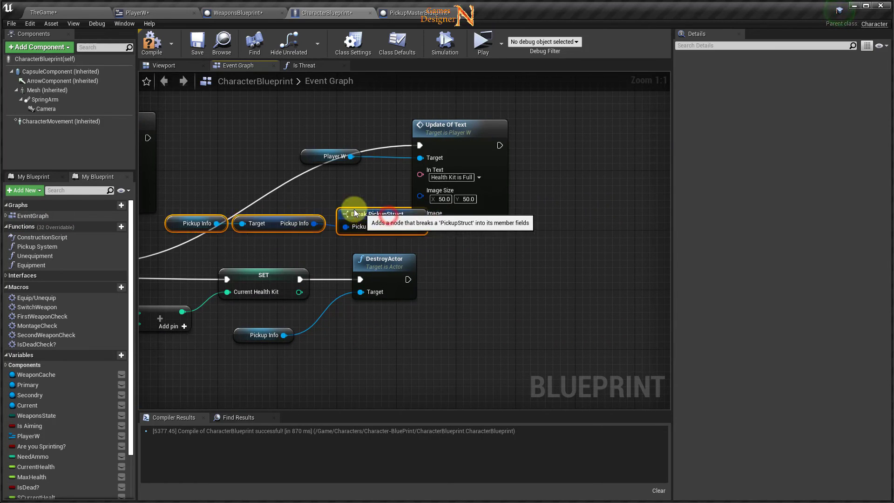
left_click_drag(379, 216, 334, 196)
left_click_drag(395, 204, 422, 218)
right_click_drag(386, 224, 485, 214)
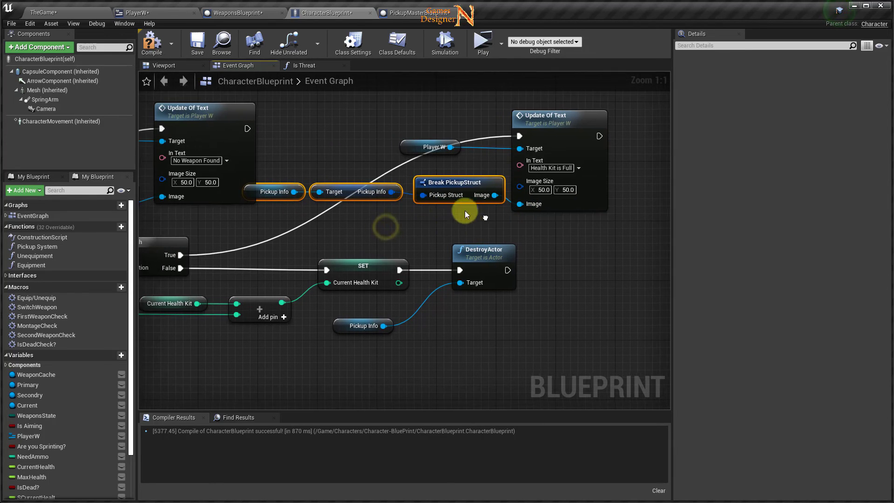
left_click_drag(534, 169, 561, 186)
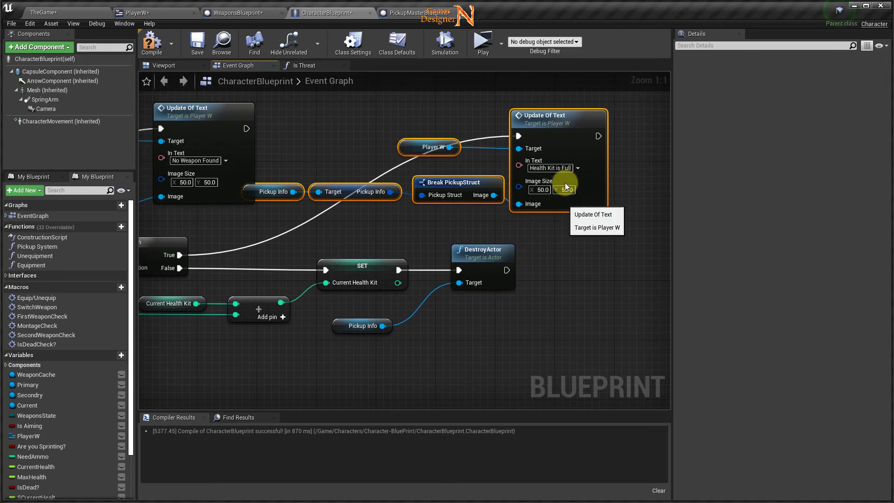
left_click_drag(548, 124, 577, 116)
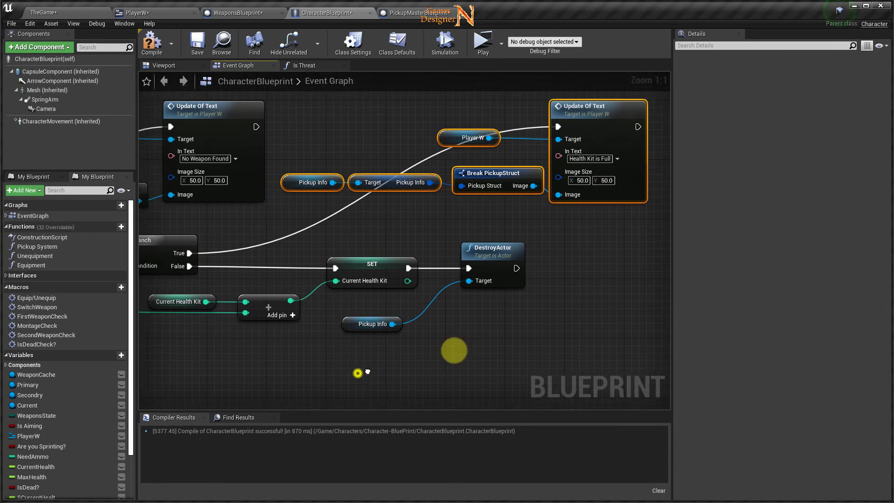
- Compile the updated CharacterBlueprint
scroll(455, 349, "down", 2)
right_click_drag(455, 349, 529, 326)
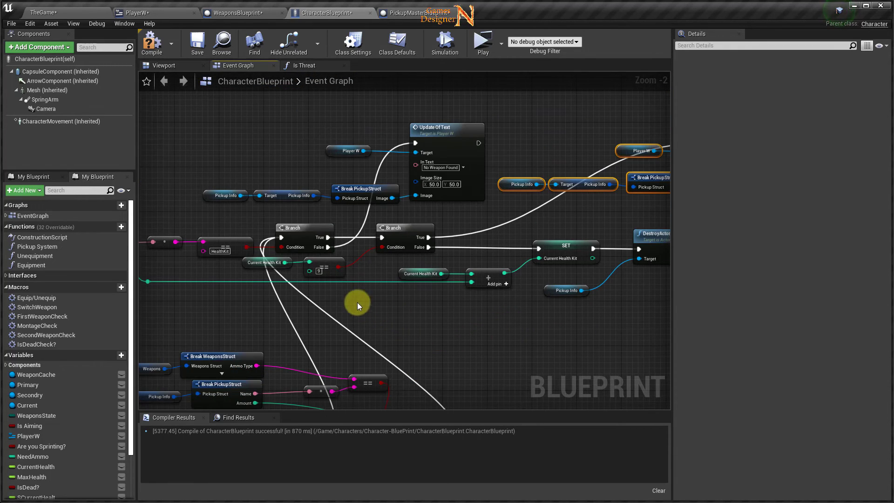
scroll(314, 285, "up", 2)
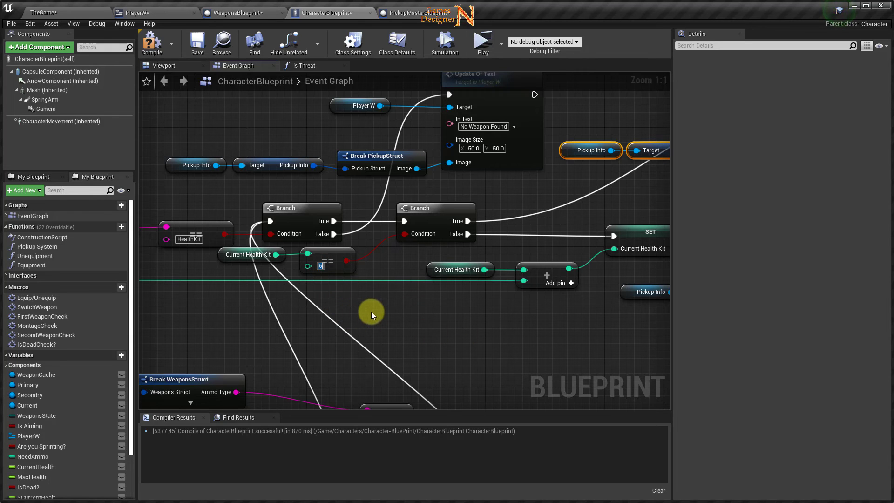
left_click(157, 48)
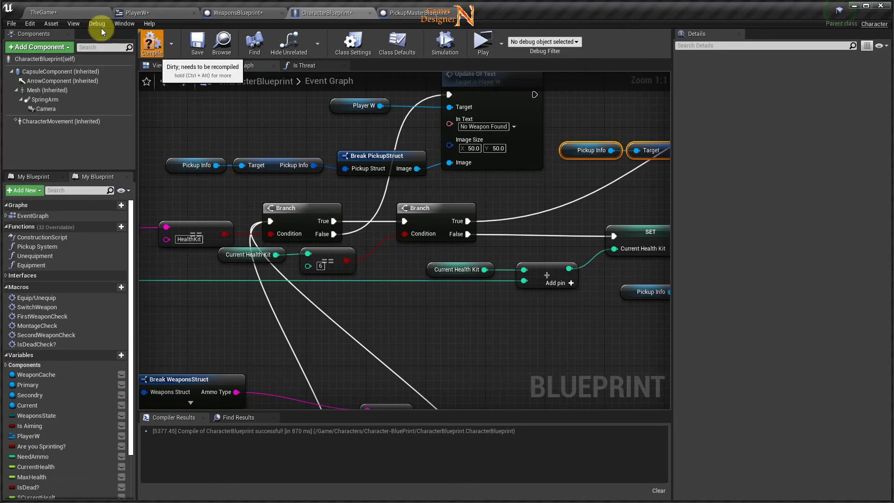
- Fly to the deck in the TheGame level and select all four health kits
left_click(76, 14)
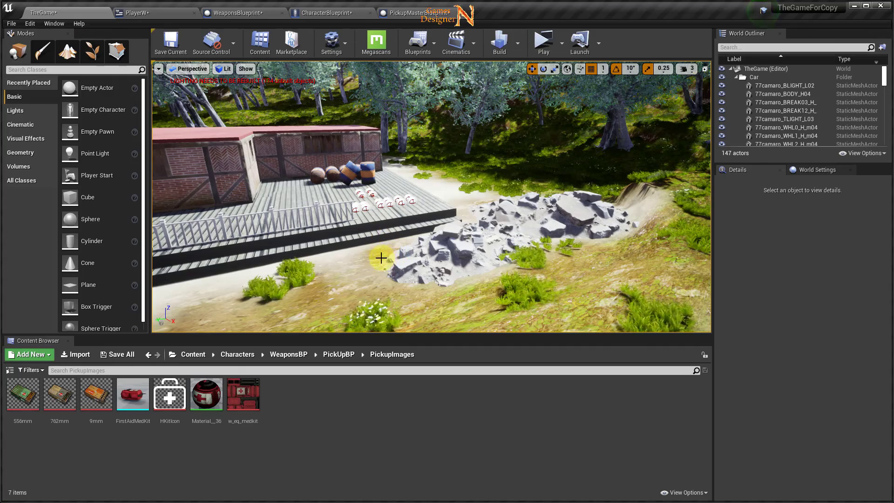
left_click_drag(383, 261, 348, 1)
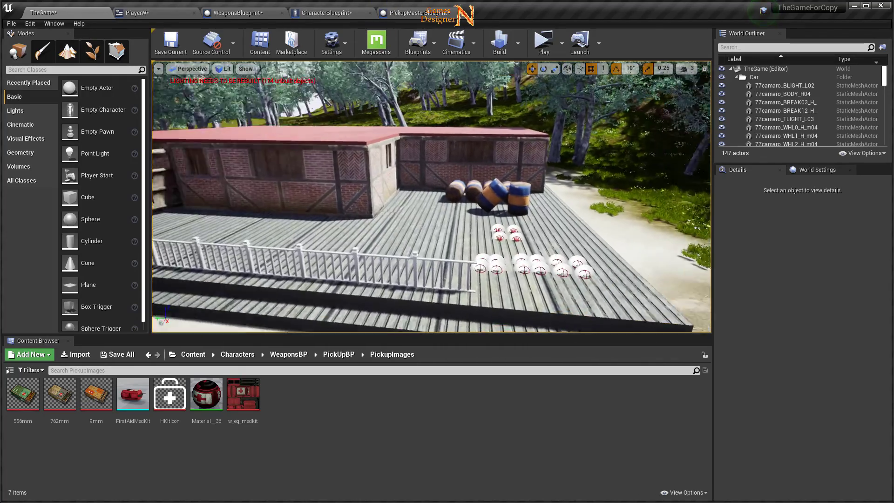
left_click_drag(356, 40, 383, 266)
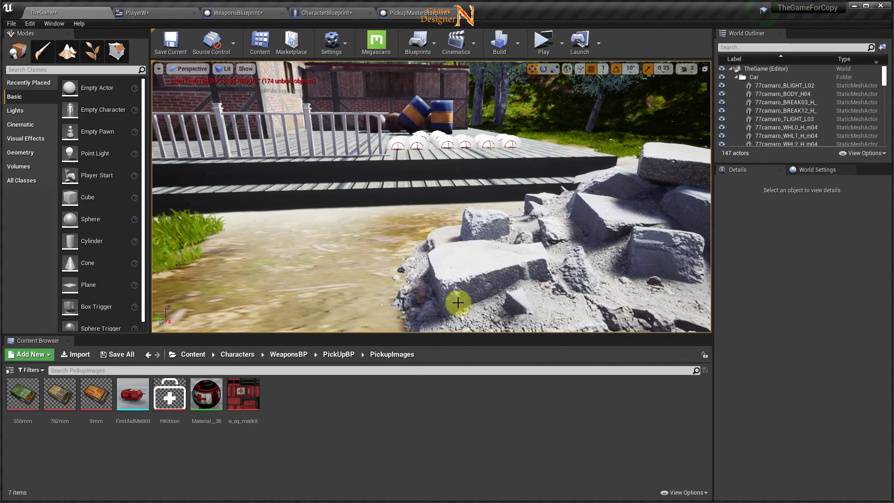
mouse_move(449, 278)
left_mouse_down()
mouse_move(445, 99)
mouse_move(450, 291)
left_mouse_up()
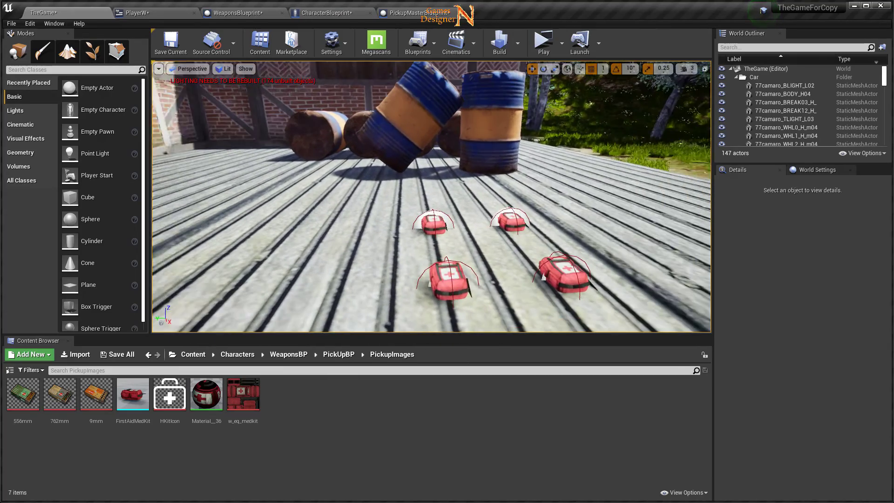
left_click(490, 217)
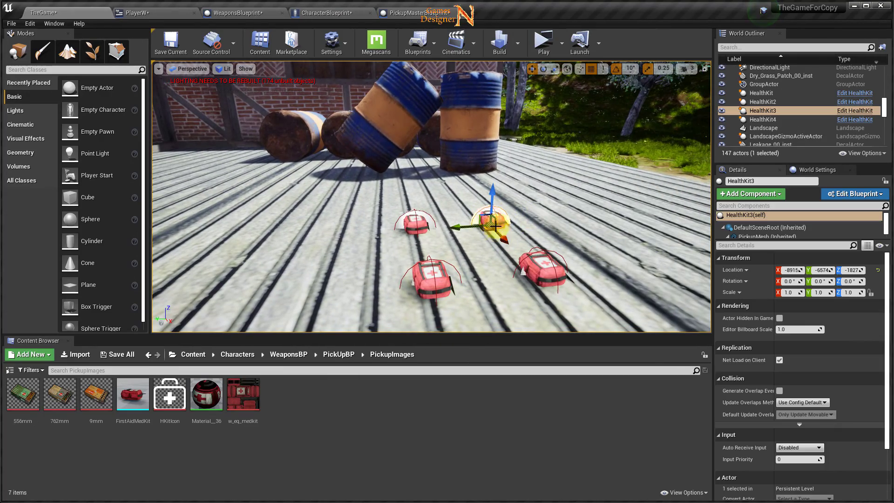
left_click(418, 228, "ctrl")
left_click(431, 279, "ctrl")
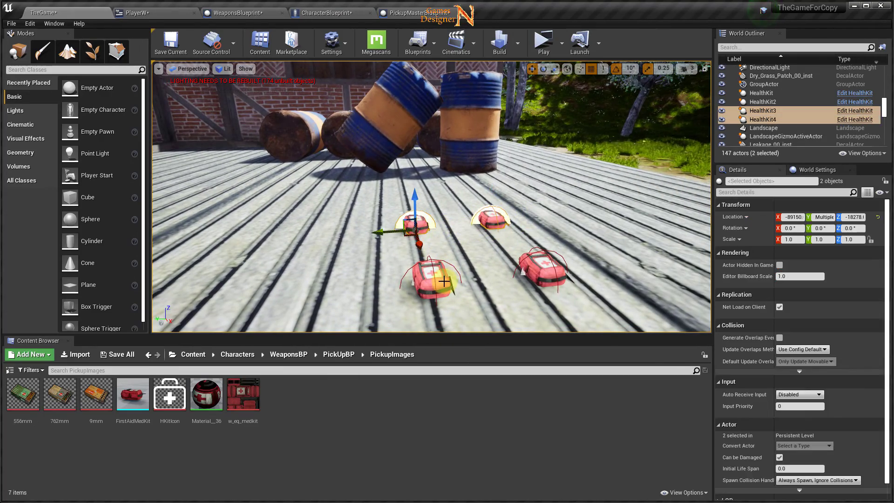
left_click(549, 274, "ctrl")
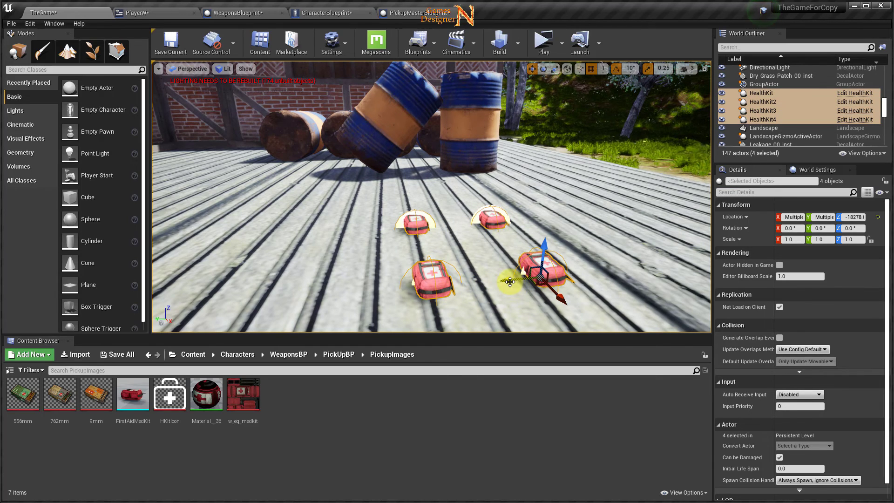
- Alt-drag the selection leftward to create HealthKit5–8 beside the originals
left_click_drag(510, 281, 458, 285, "alt")
left_click_drag(342, 297, 271, 303, "alt")
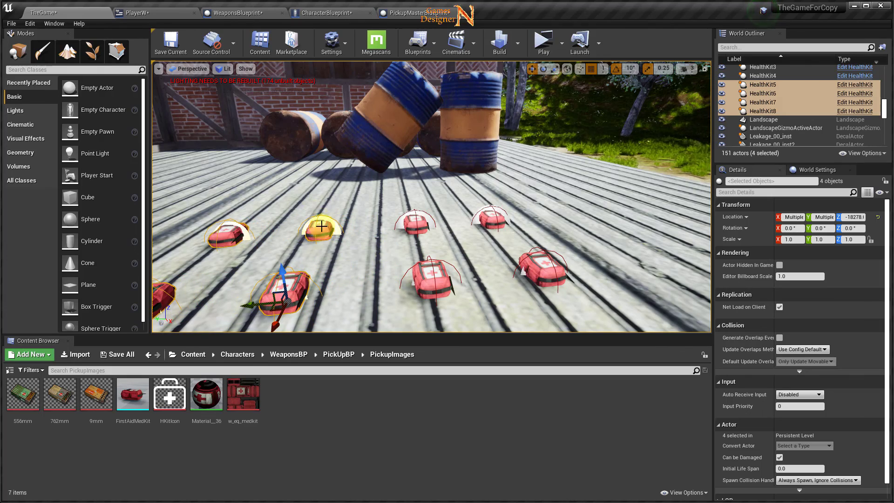
left_click_drag(321, 227, 310, 198)
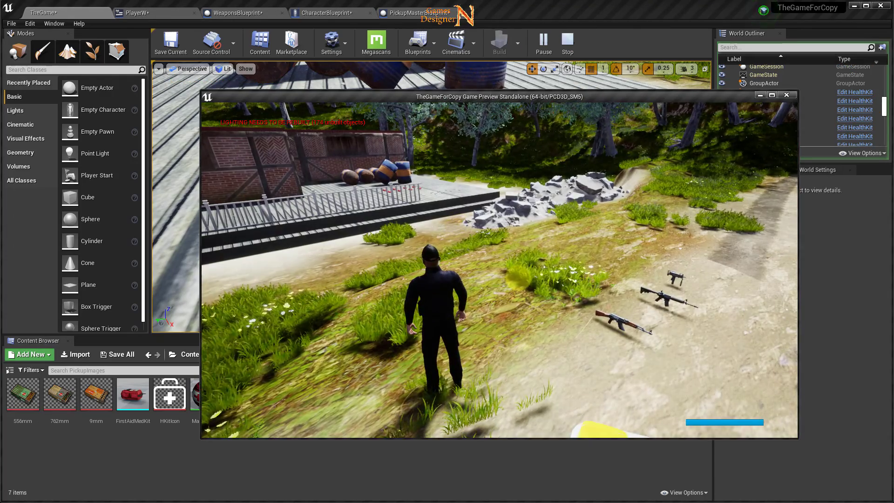
- Walk the character over the deck's health kits, collecting them until the counter reads 6
key("w")
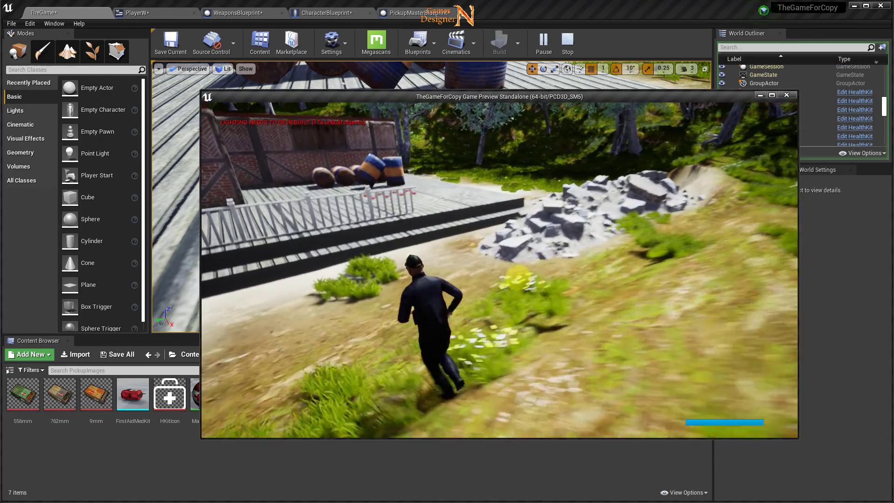
key("s")
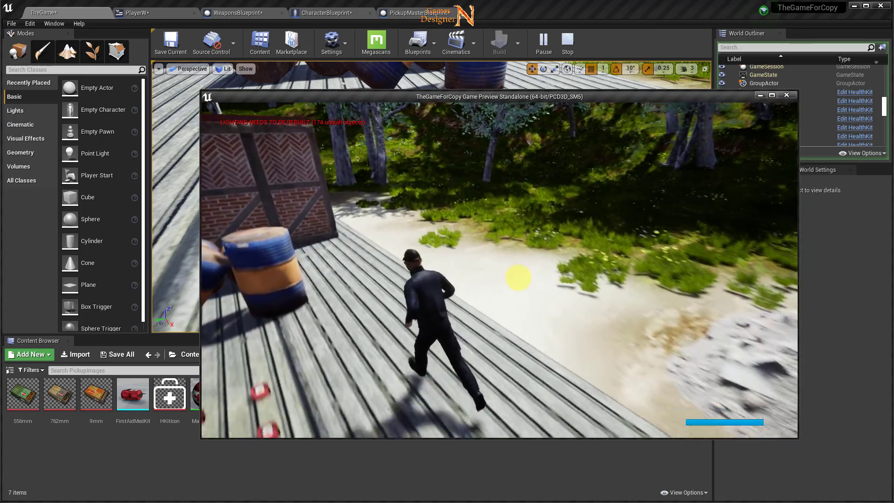
key("a")
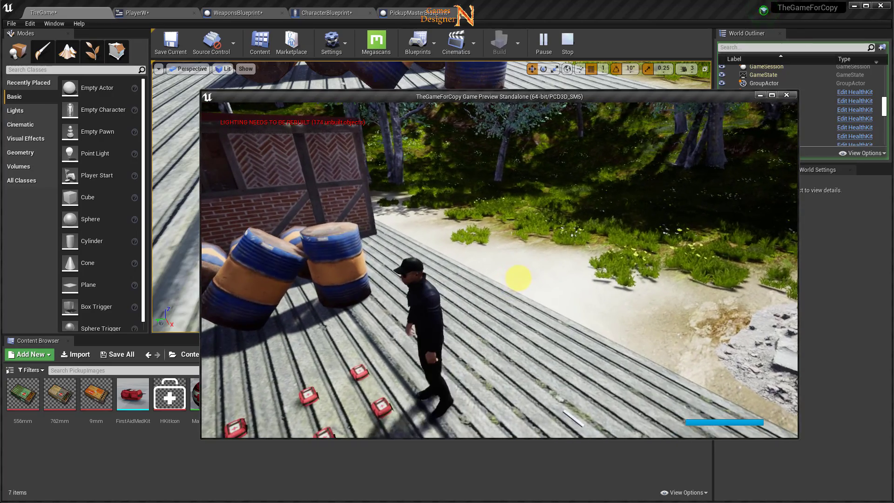
key("a")
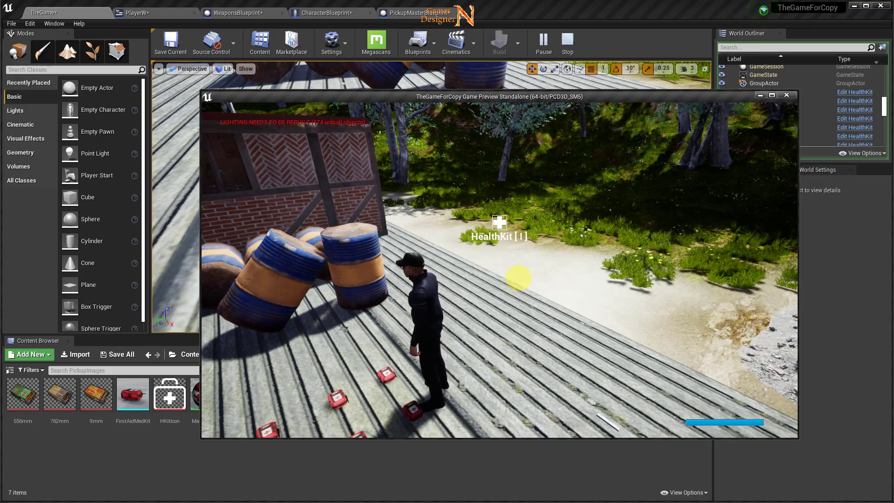
key("w")
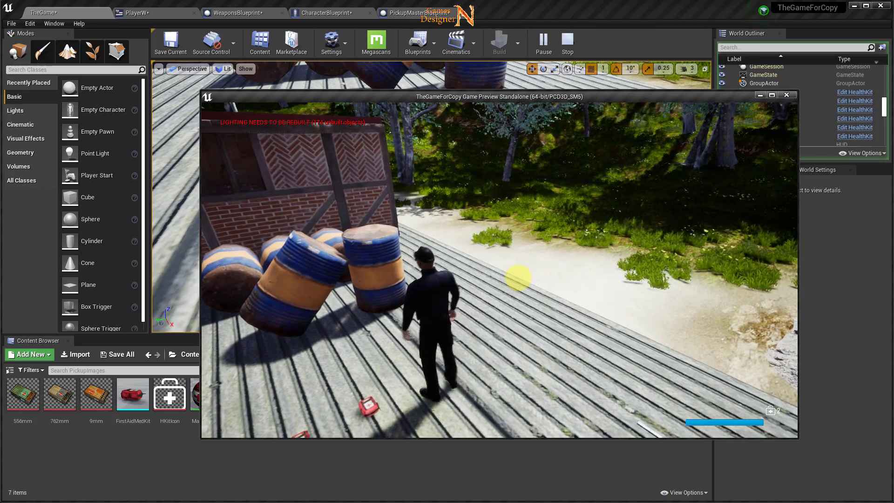
key("a")
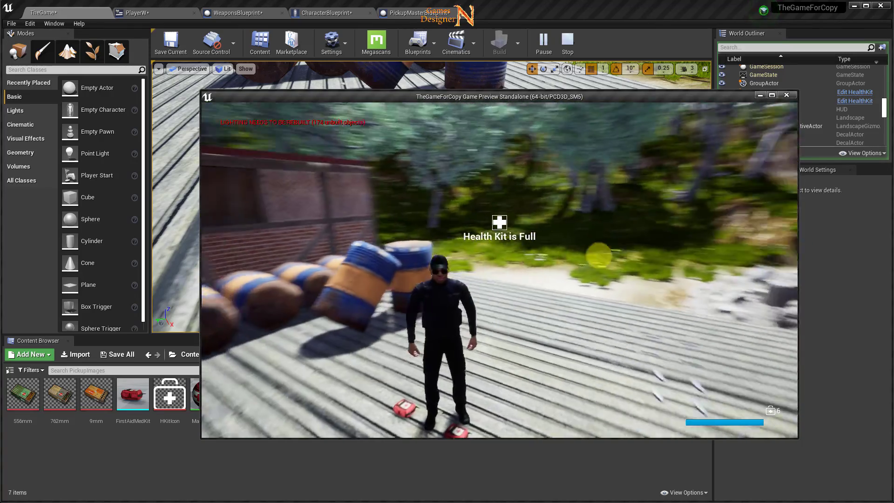
- Roam the character around the lake and back along the path, with the counter holding at 6
mouse_move(480, 263)
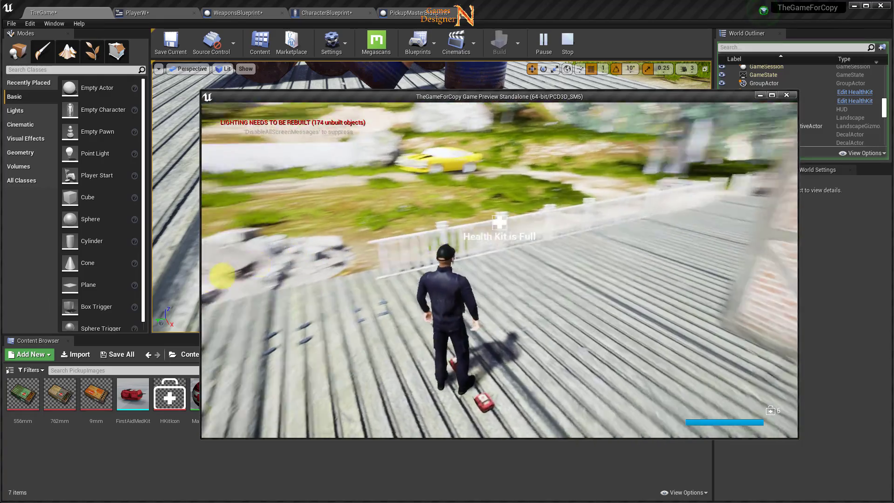
mouse_move(201, 277)
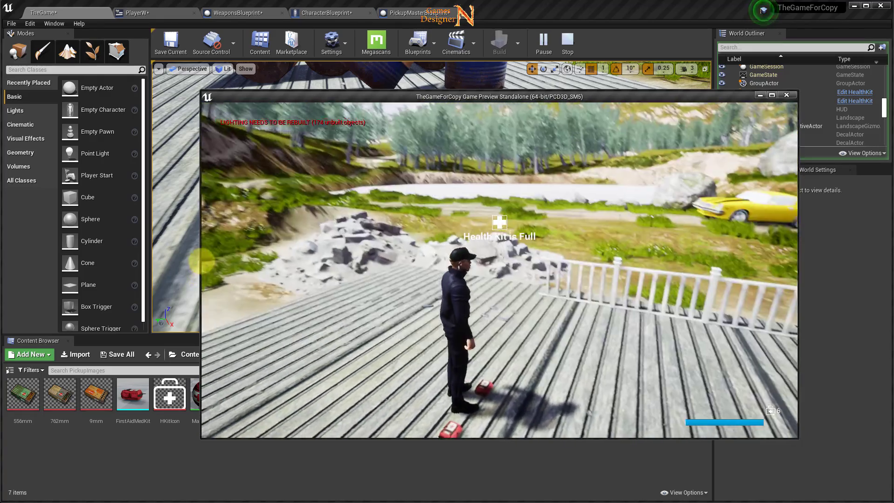
mouse_move(208, 249)
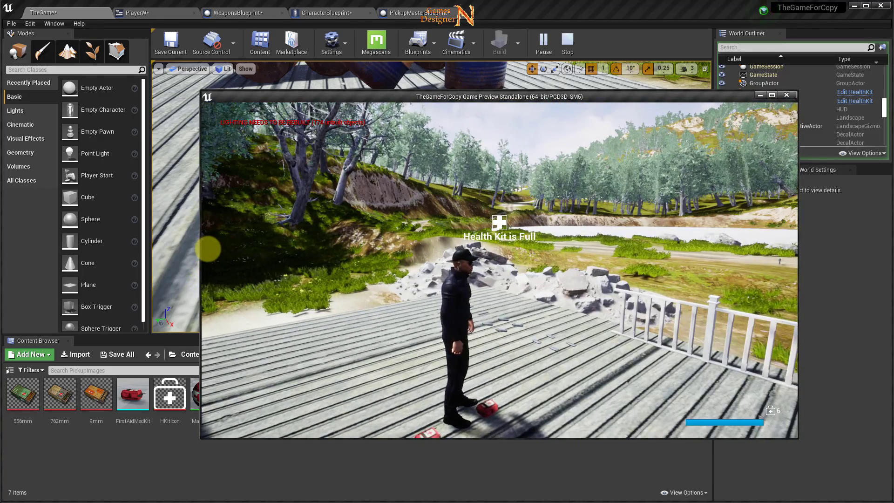
key("w")
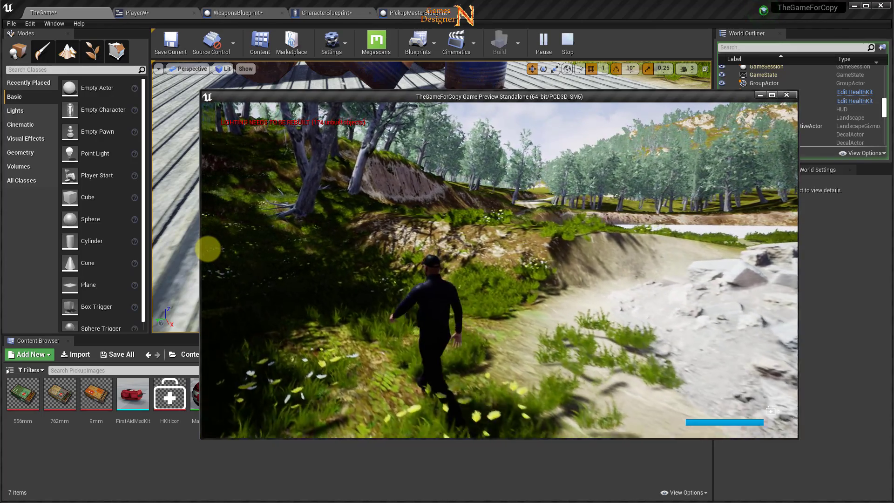
key("w")
key("w")
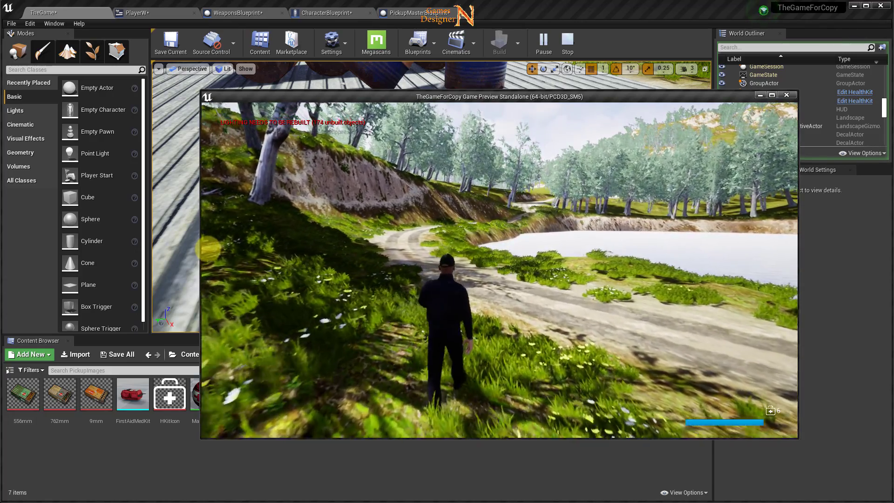
key("w")
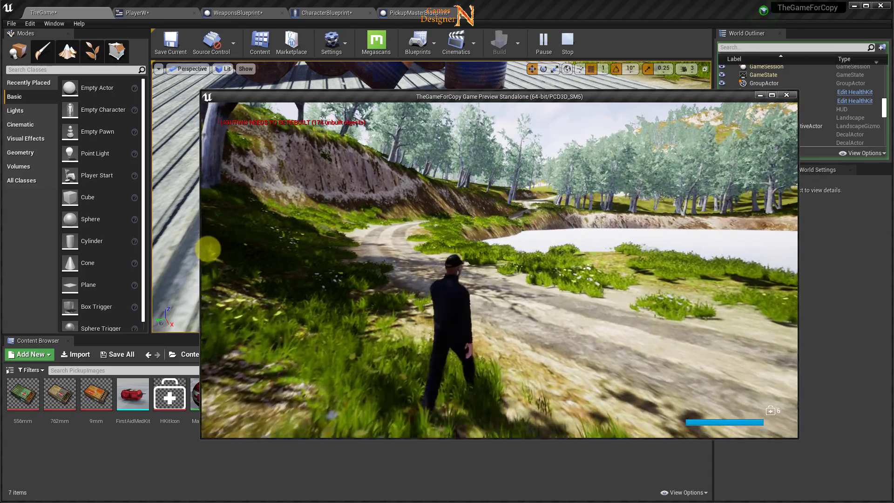
key("d")
key("d")
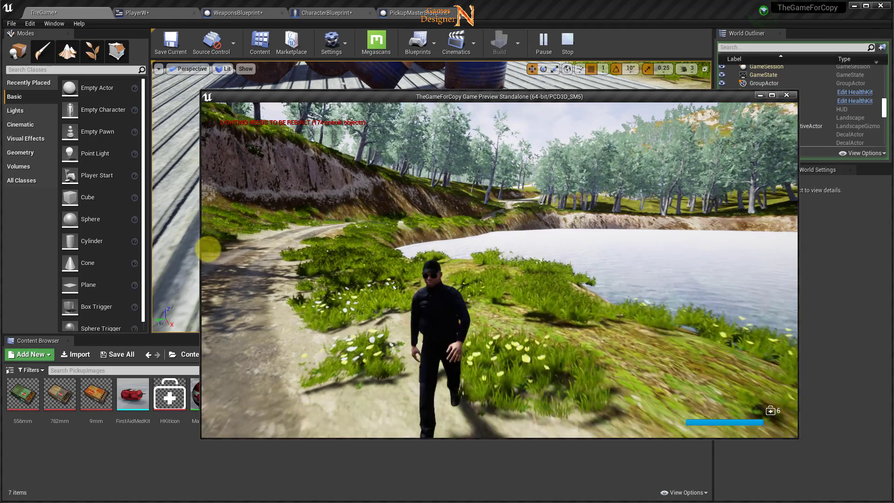
key("s")
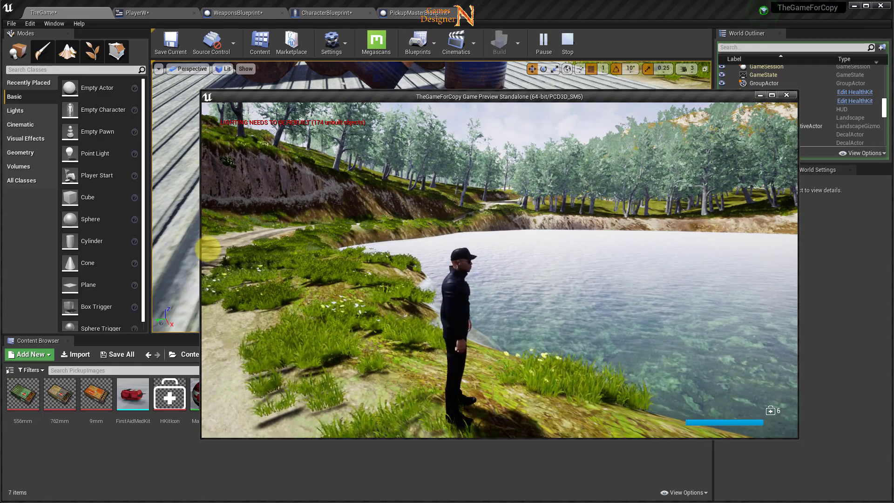
key("s")
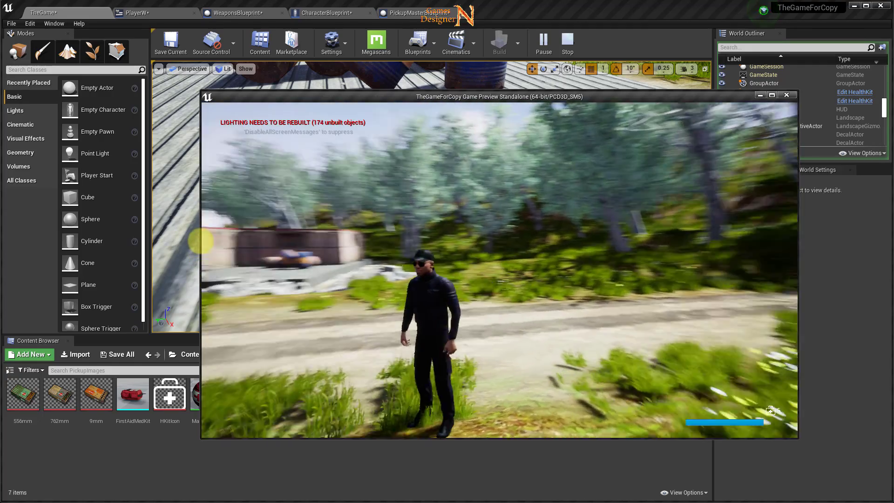